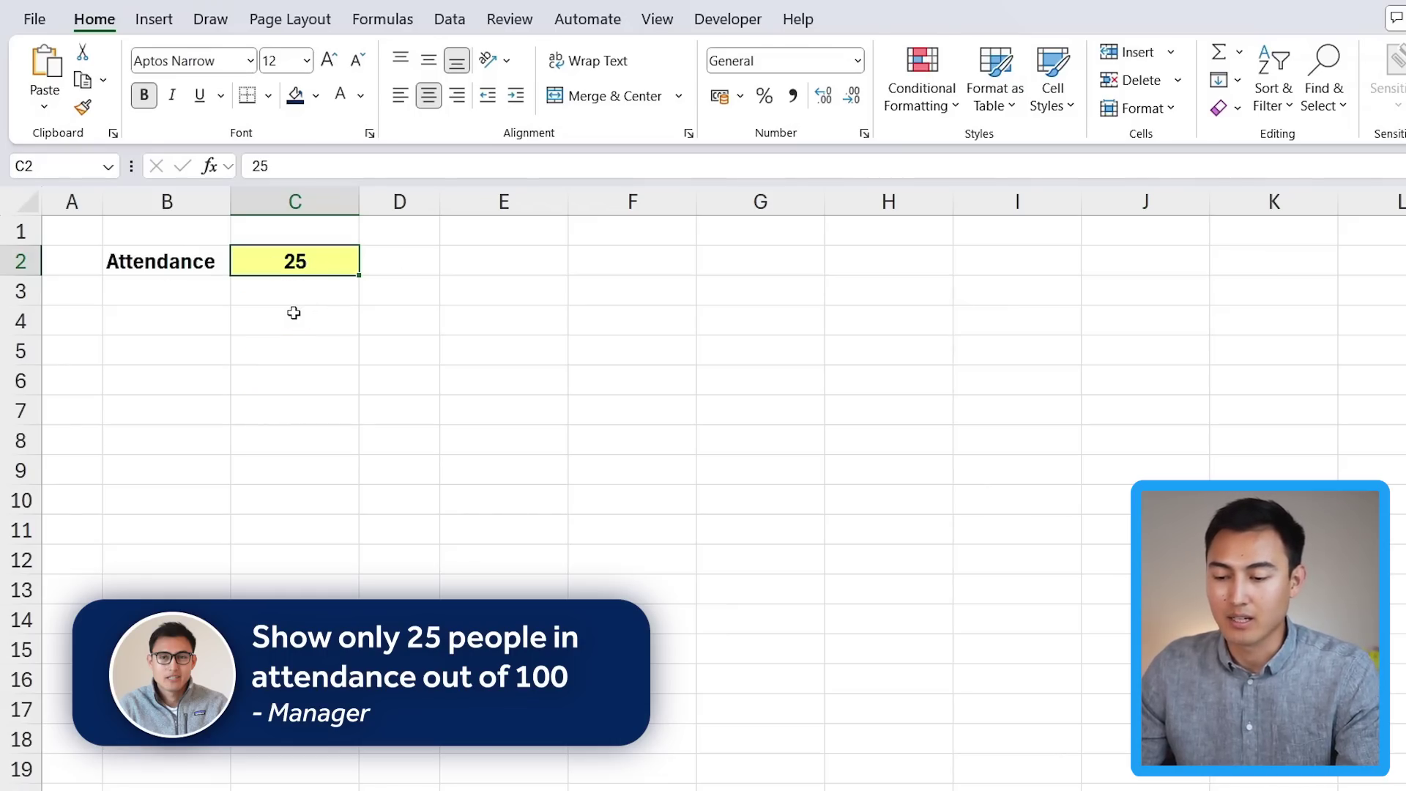
# Enter =SEQUENCE(10,10) in E2 to spill a 10×10 grid of 1 to 100.
pyautogui.press('Right')
pyautogui.press('Right')
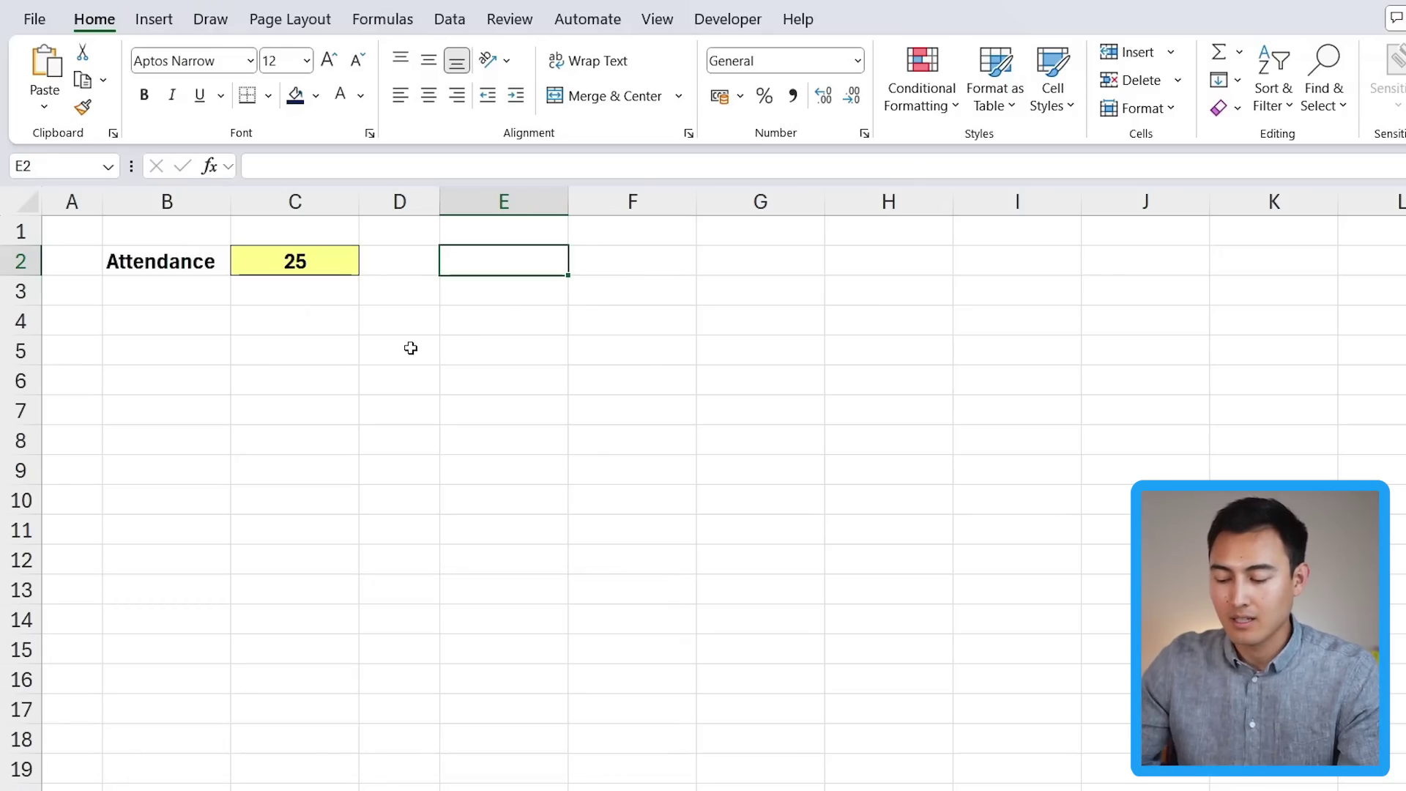
pyautogui.write('=sequ')
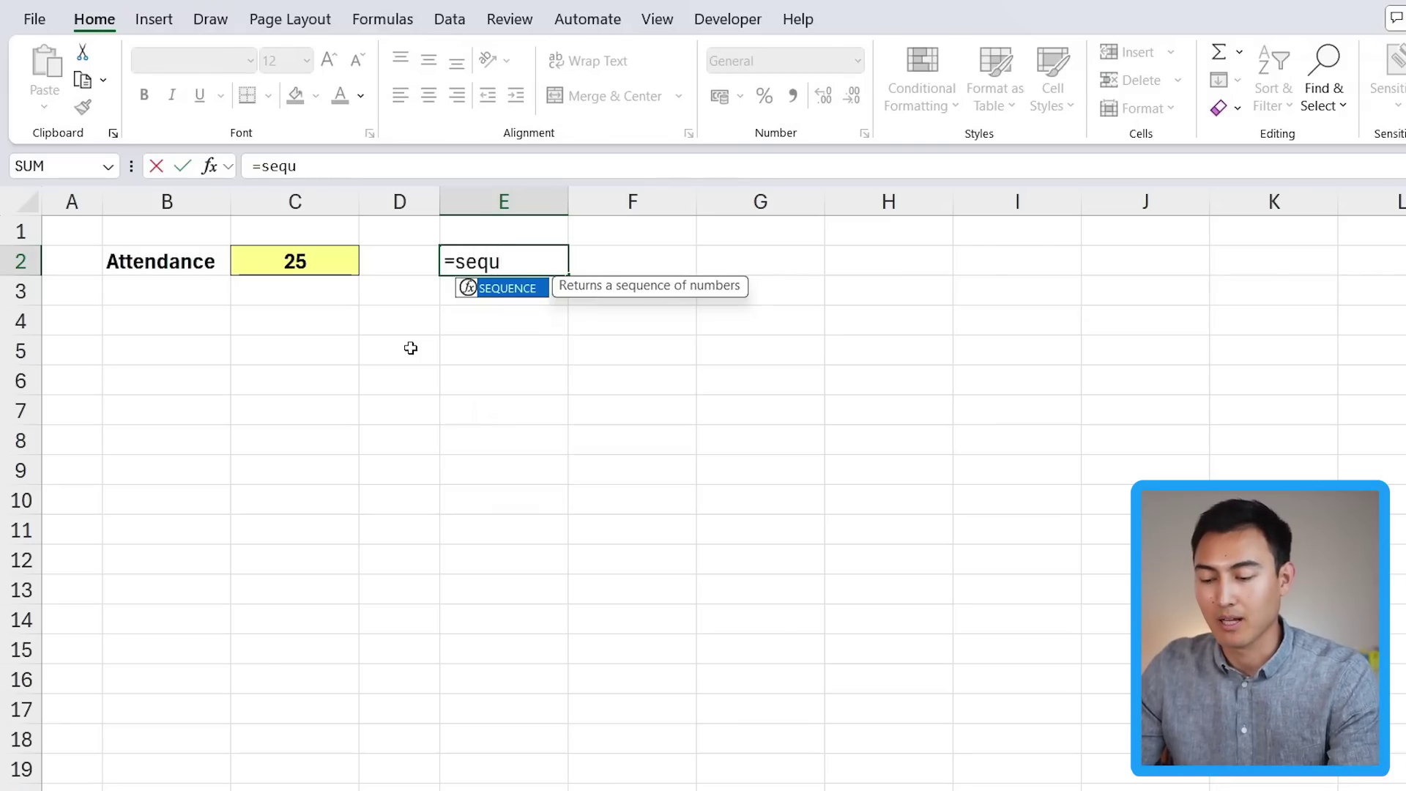
pyautogui.press('Tab')
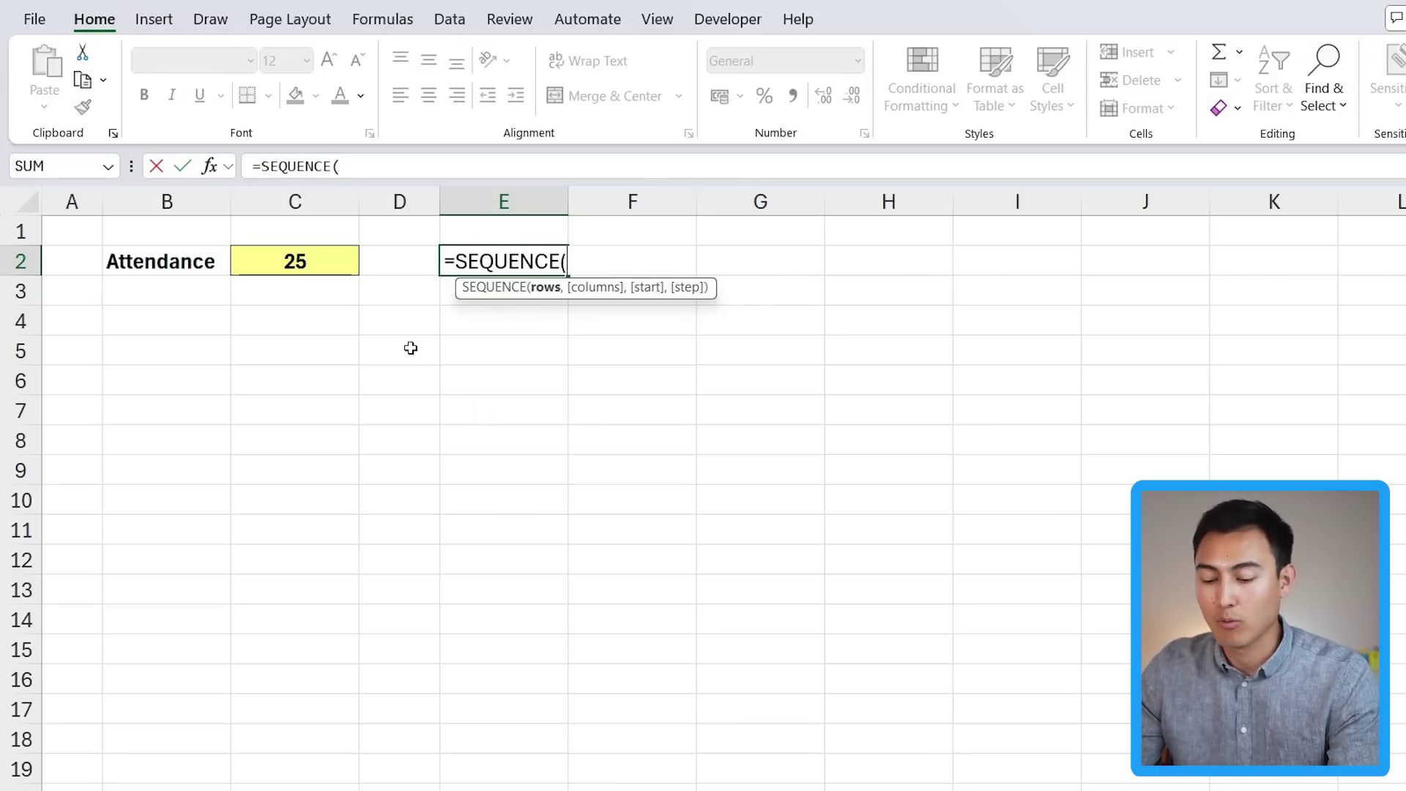
pyautogui.write('10,10')
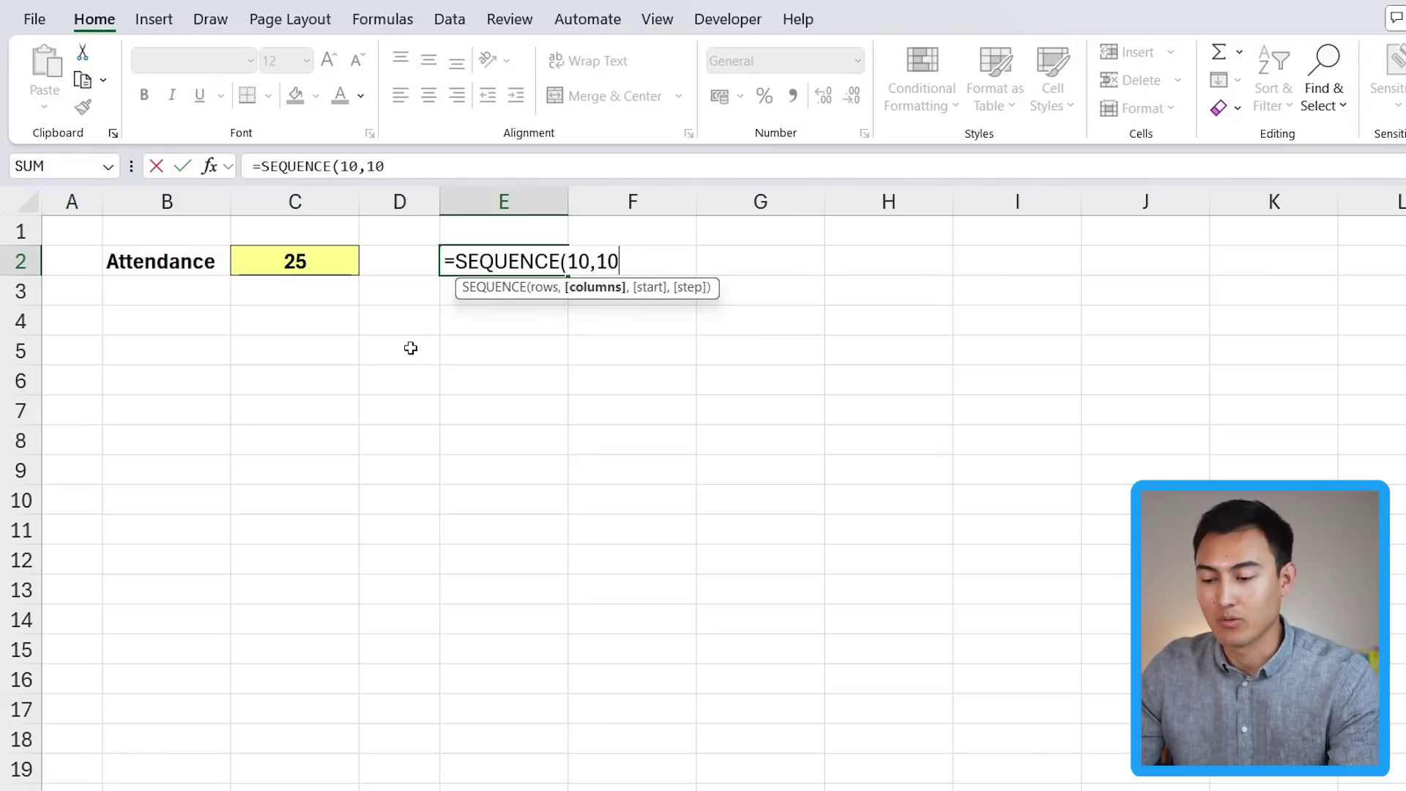
pyautogui.write(')')
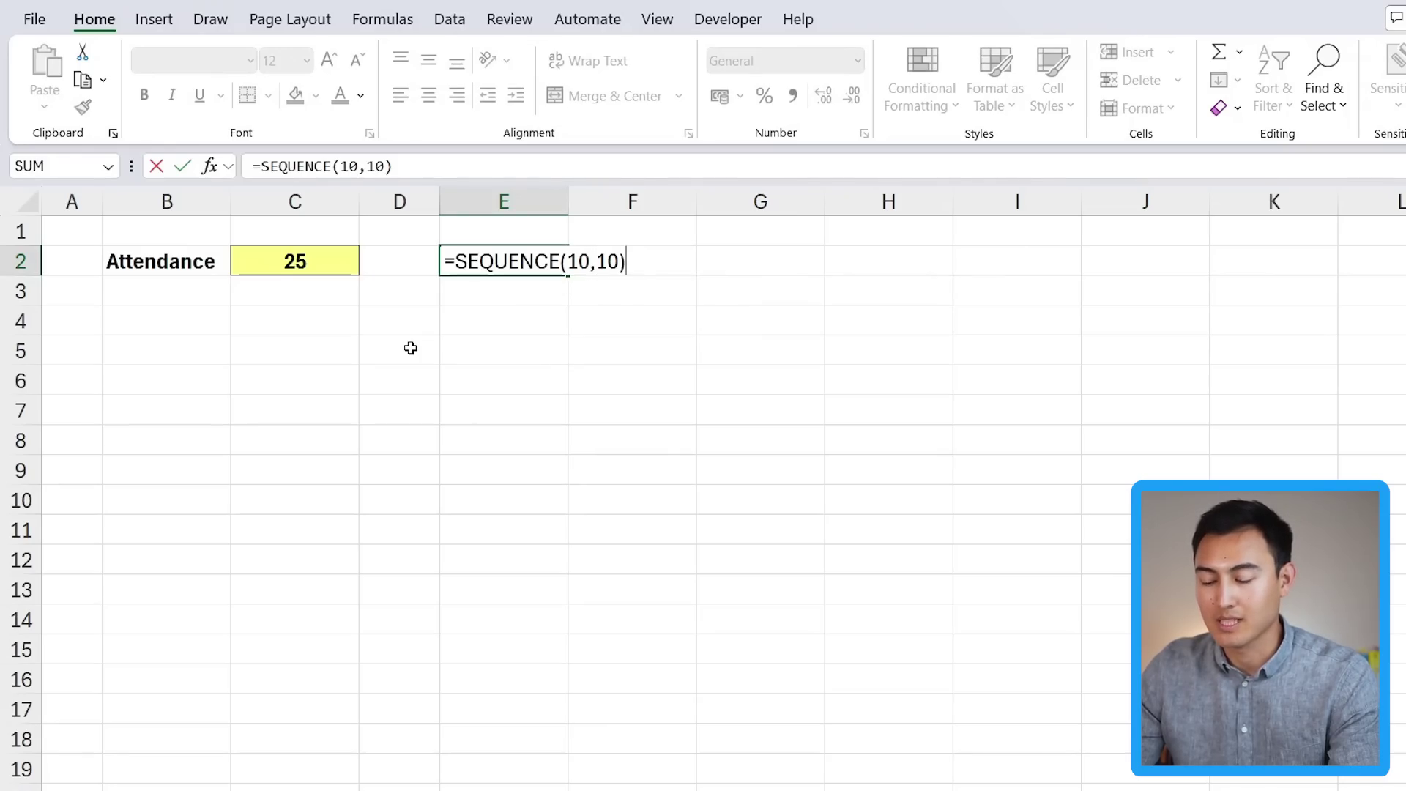
pyautogui.press('Return')
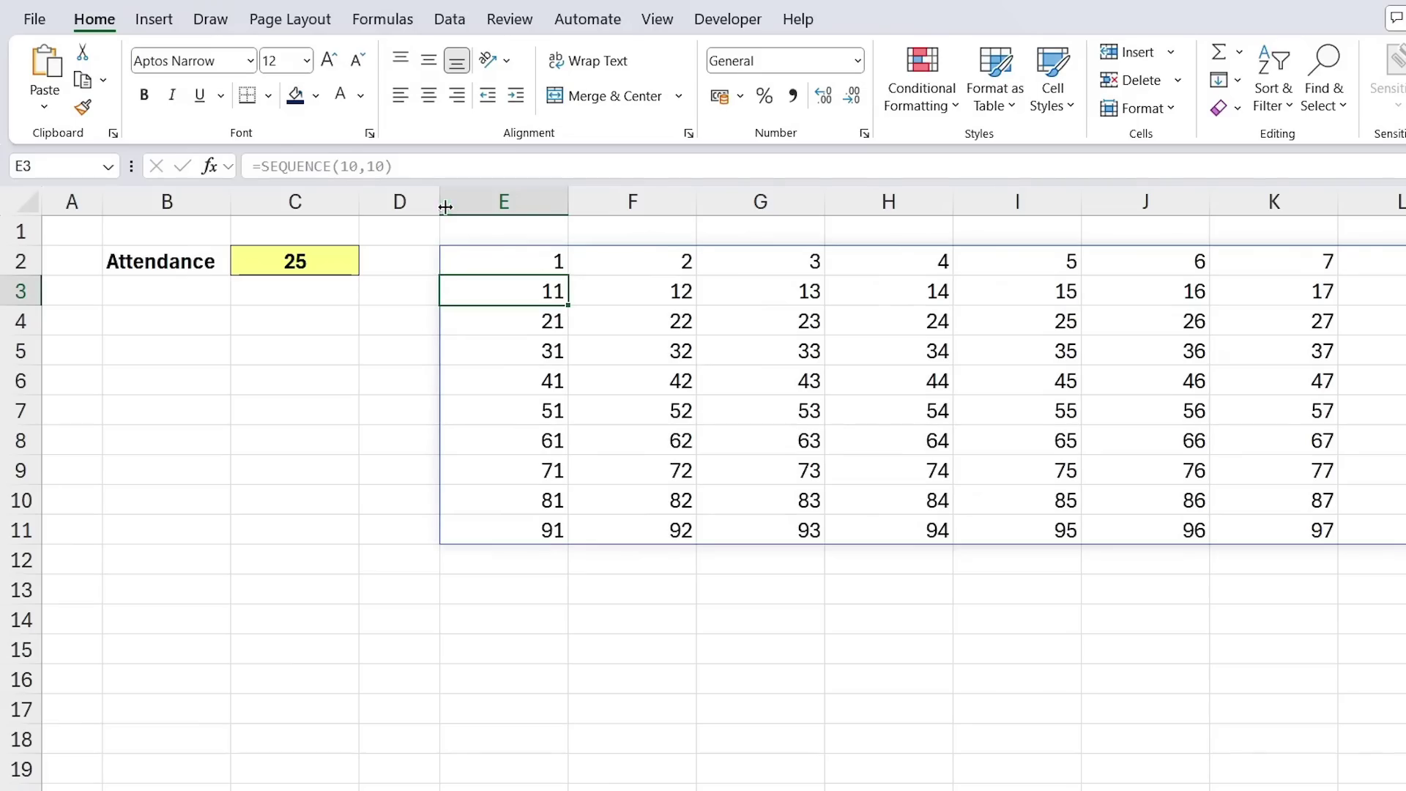
# Wrap the E2 formula in SORT with -1 so the rows run in descending order.
pyautogui.click(459, 265)
pyautogui.doubleClick(495, 263)
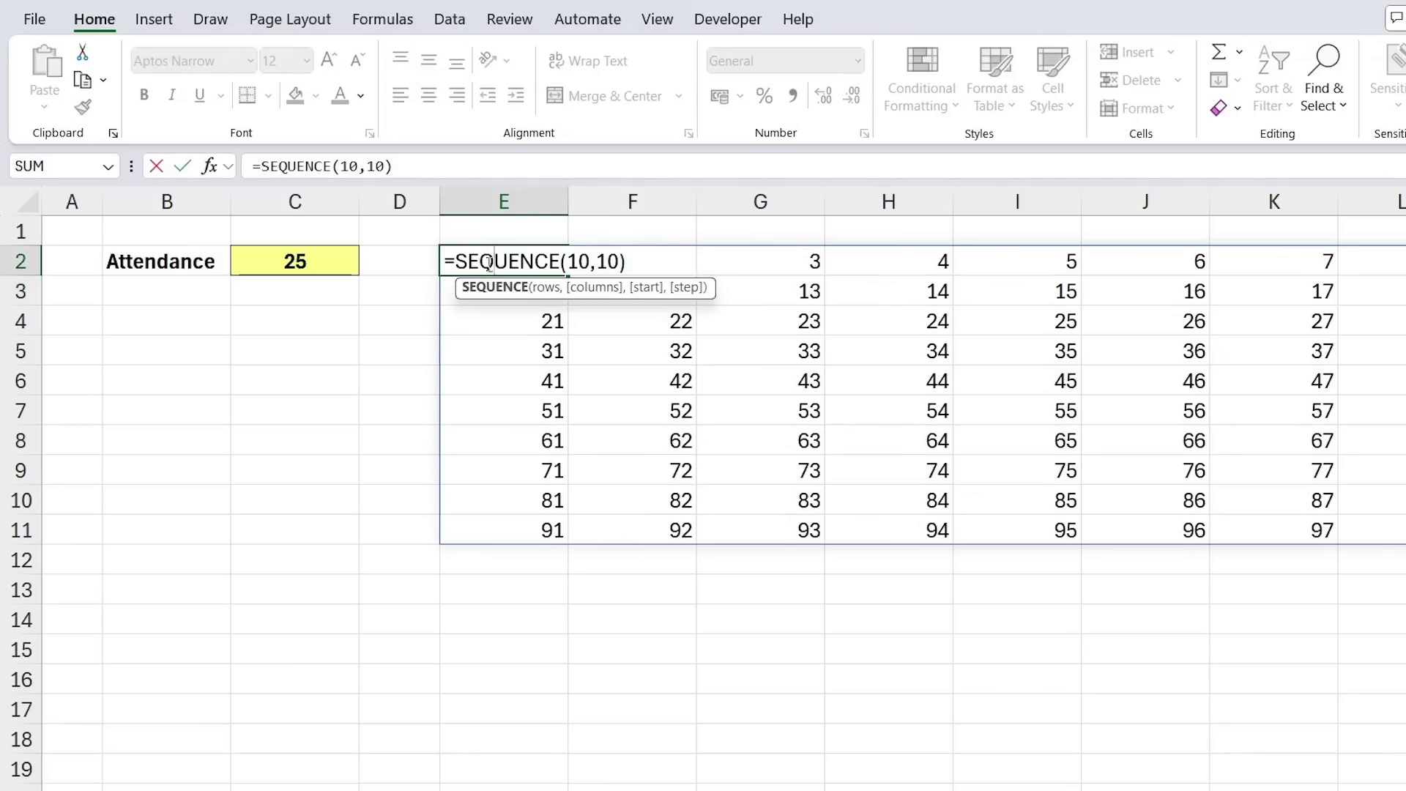
pyautogui.click(454, 263)
pyautogui.write('sort')
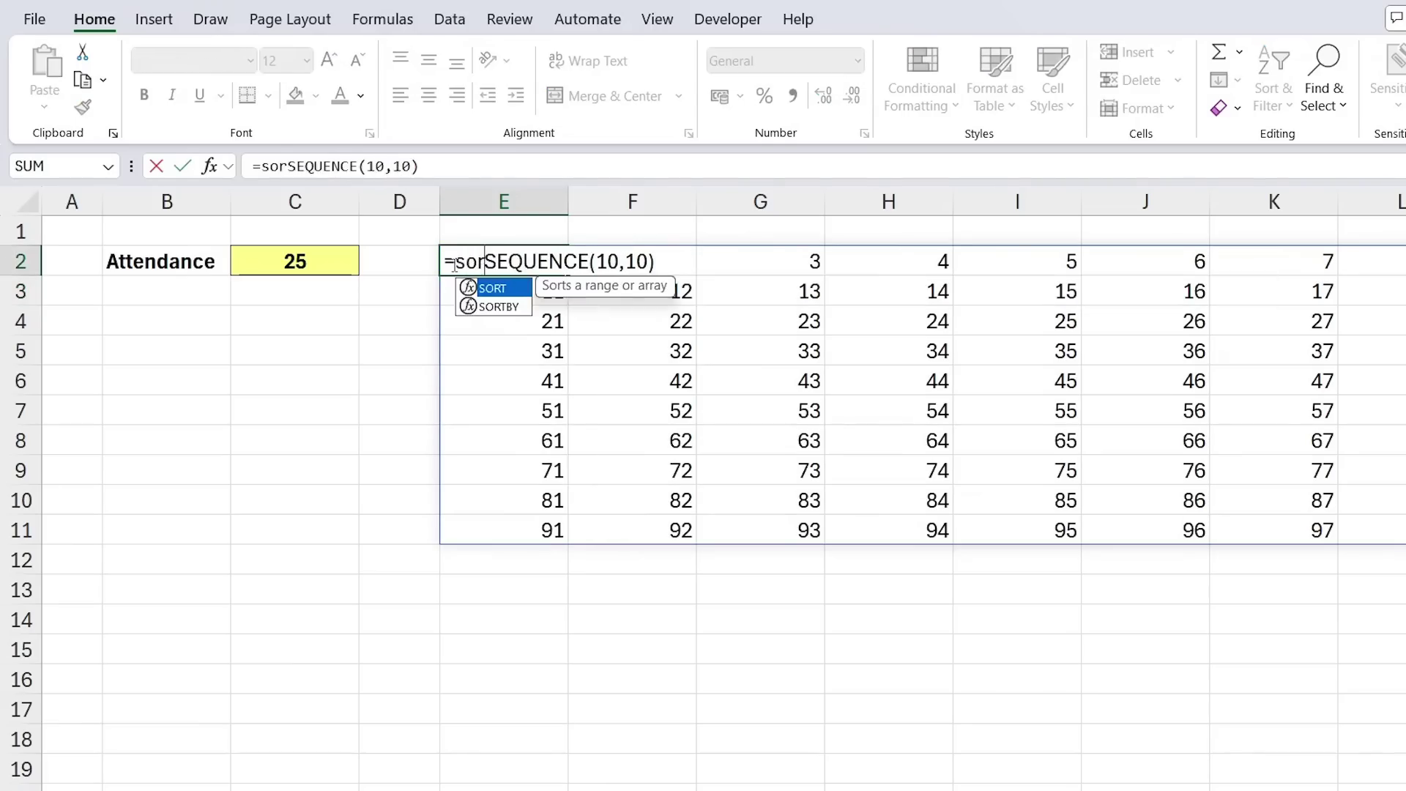
pyautogui.press('Tab')
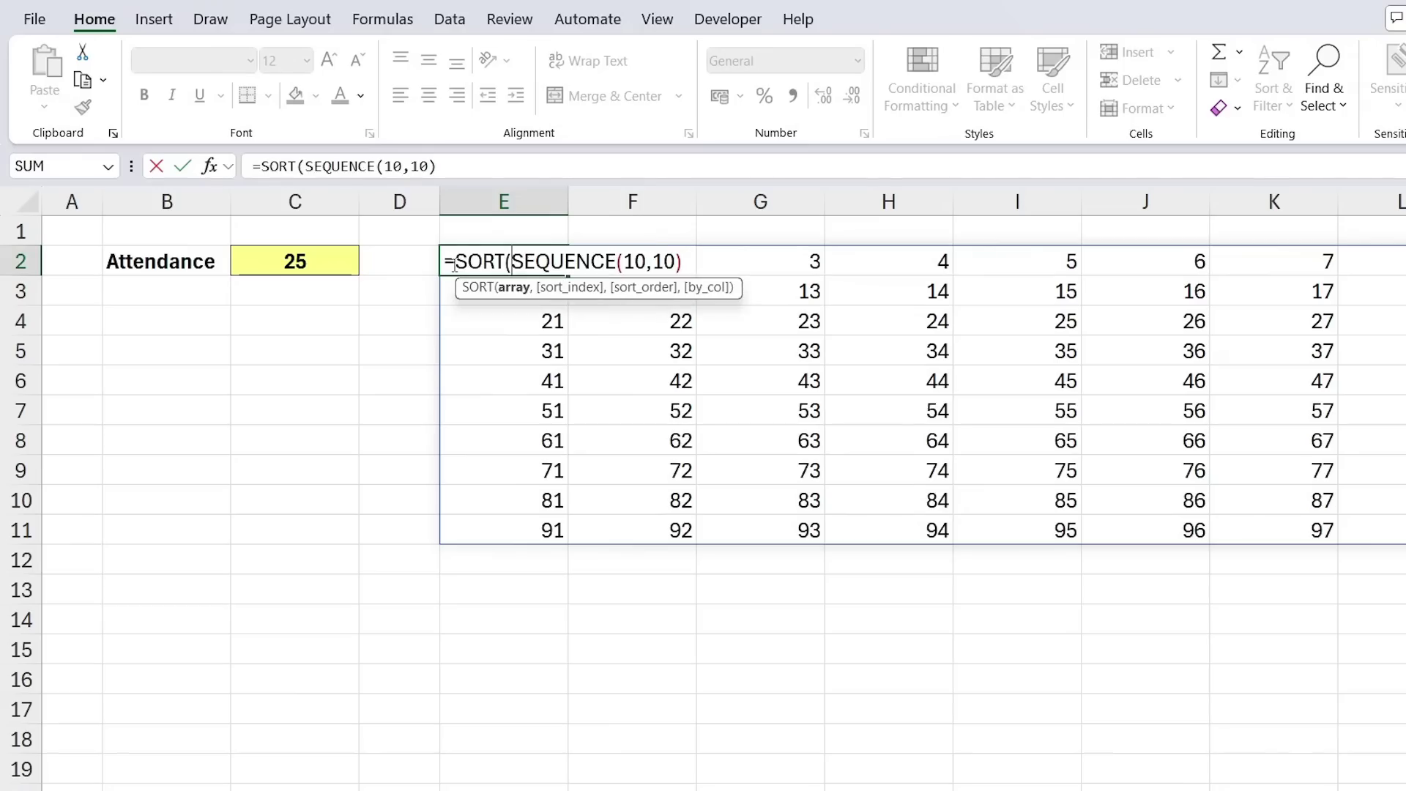
pyautogui.press('Right')
pyautogui.press('Right')
pyautogui.press('Right')
pyautogui.press('Right')
pyautogui.press('Right')
pyautogui.press('Right')
pyautogui.press('Right')
pyautogui.press('Right')
pyautogui.press('Right')
pyautogui.press('Right')
pyautogui.press('Right')
pyautogui.press('Right')
pyautogui.press('Right')
pyautogui.press('Right')
pyautogui.press('Right')
pyautogui.write(',')
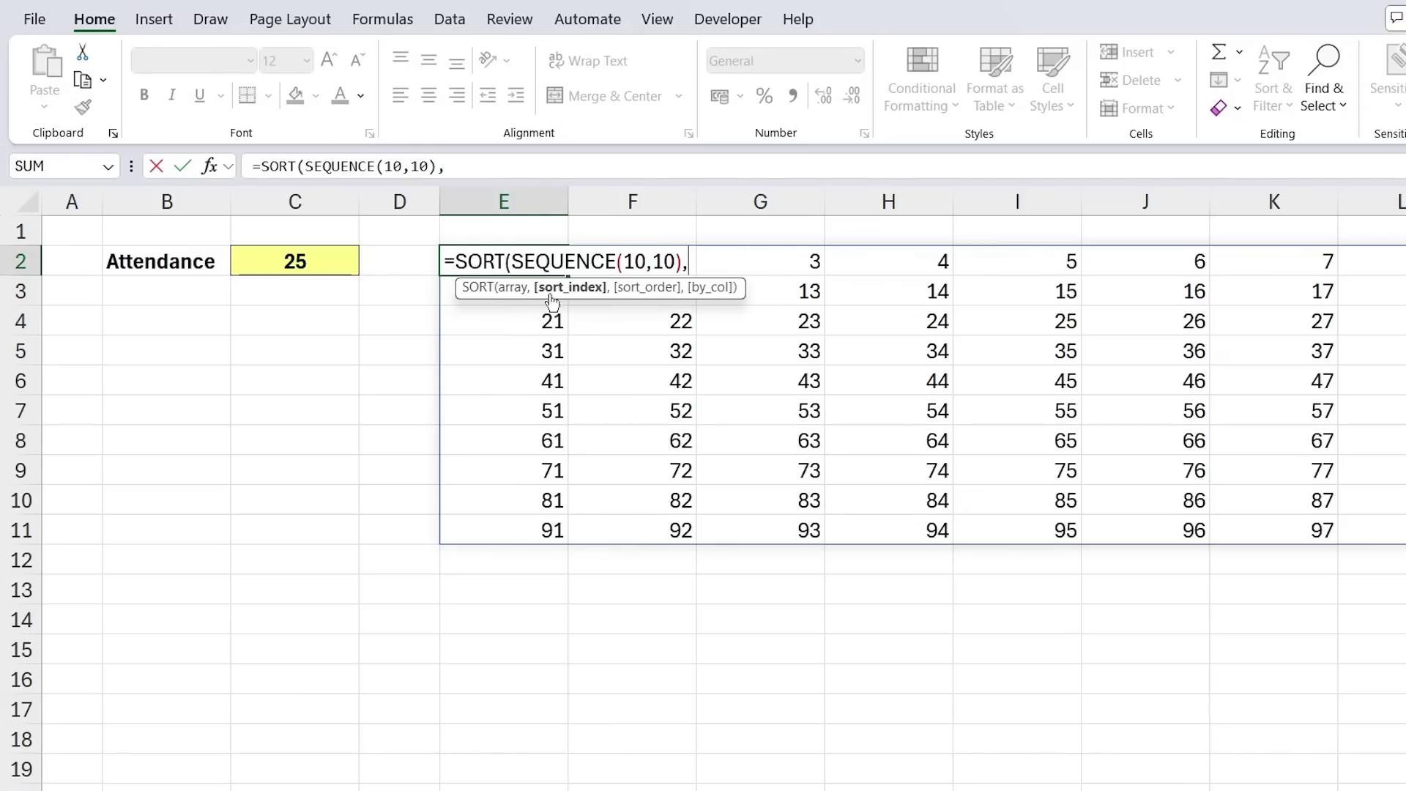
pyautogui.write(',')
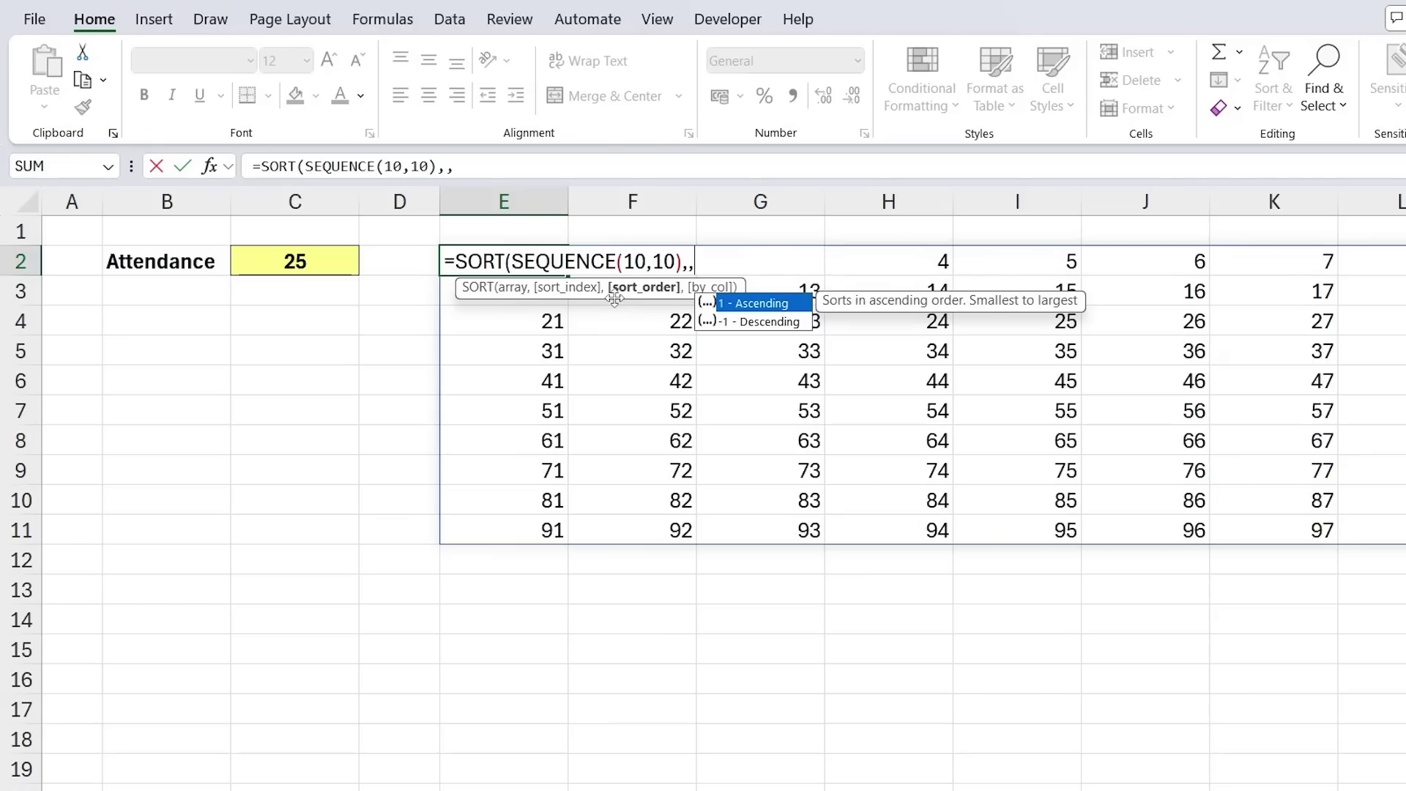
pyautogui.press('Down')
pyautogui.press('Tab')
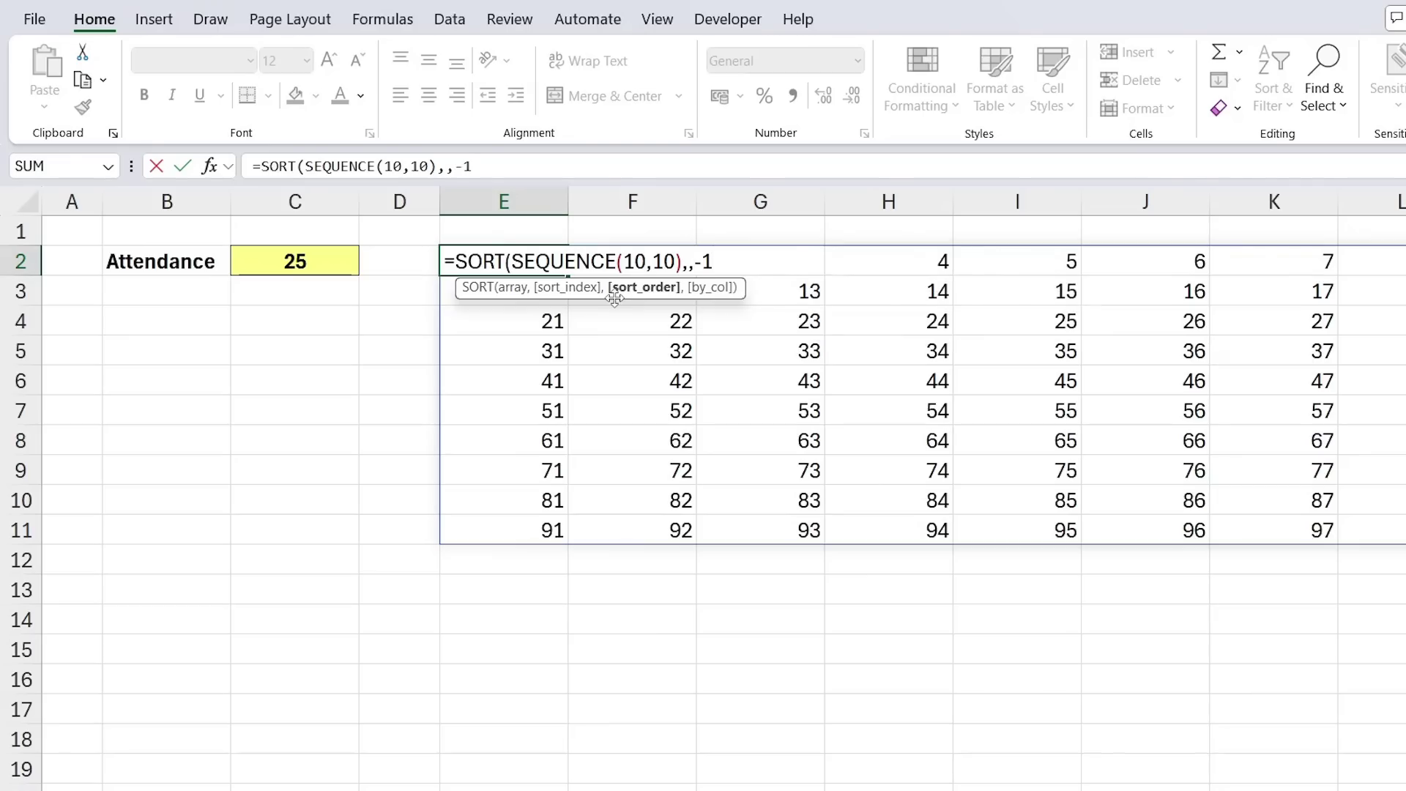
# Finish and commit =SORT(SEQUENCE(10,10),,-1) in E2.
pyautogui.write(')')
pyautogui.press('Return')
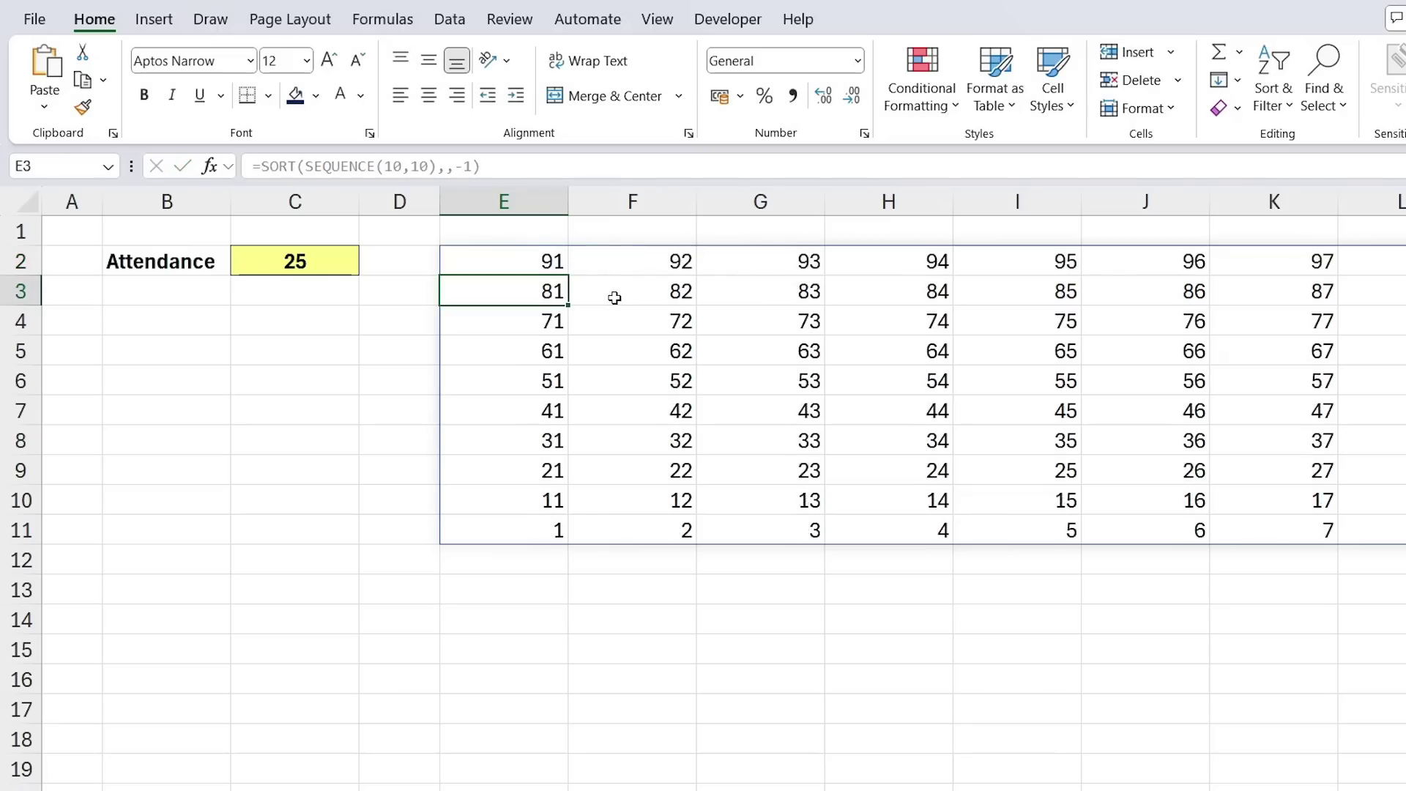
pyautogui.hscroll(3, 614, 298)
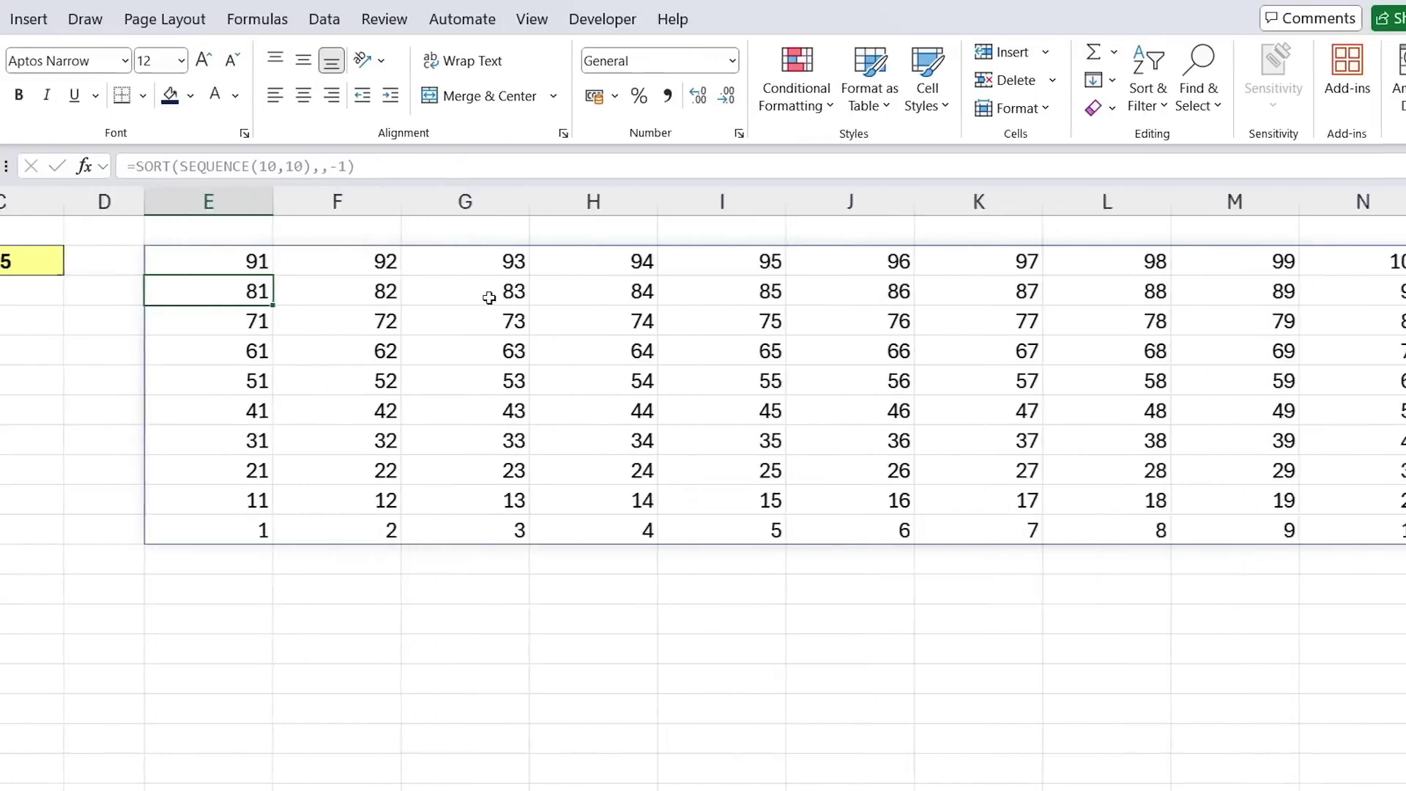
# Set columns E through N to a width of 2.2.
pyautogui.click(144, 201)
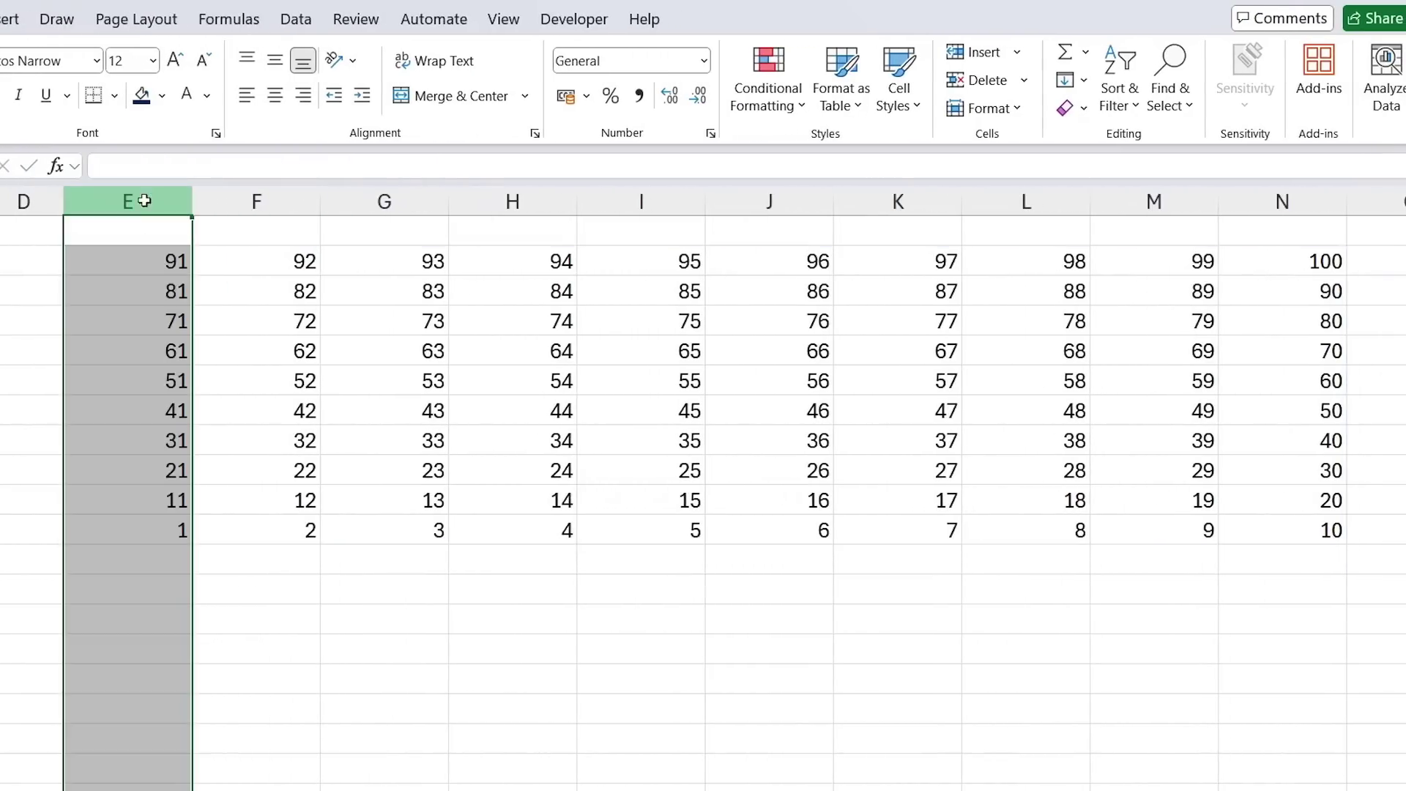
pyautogui.hotkey('shift', 'Right')
pyautogui.hotkey('shift', 'Right')
pyautogui.hotkey('shift', 'Right')
pyautogui.hotkey('shift', 'Right')
pyautogui.hotkey('shift', 'Right')
pyautogui.hotkey('shift', 'Right')
pyautogui.hotkey('shift', 'Right')
pyautogui.hotkey('shift', 'Right')
pyautogui.hotkey('shift', 'Right')
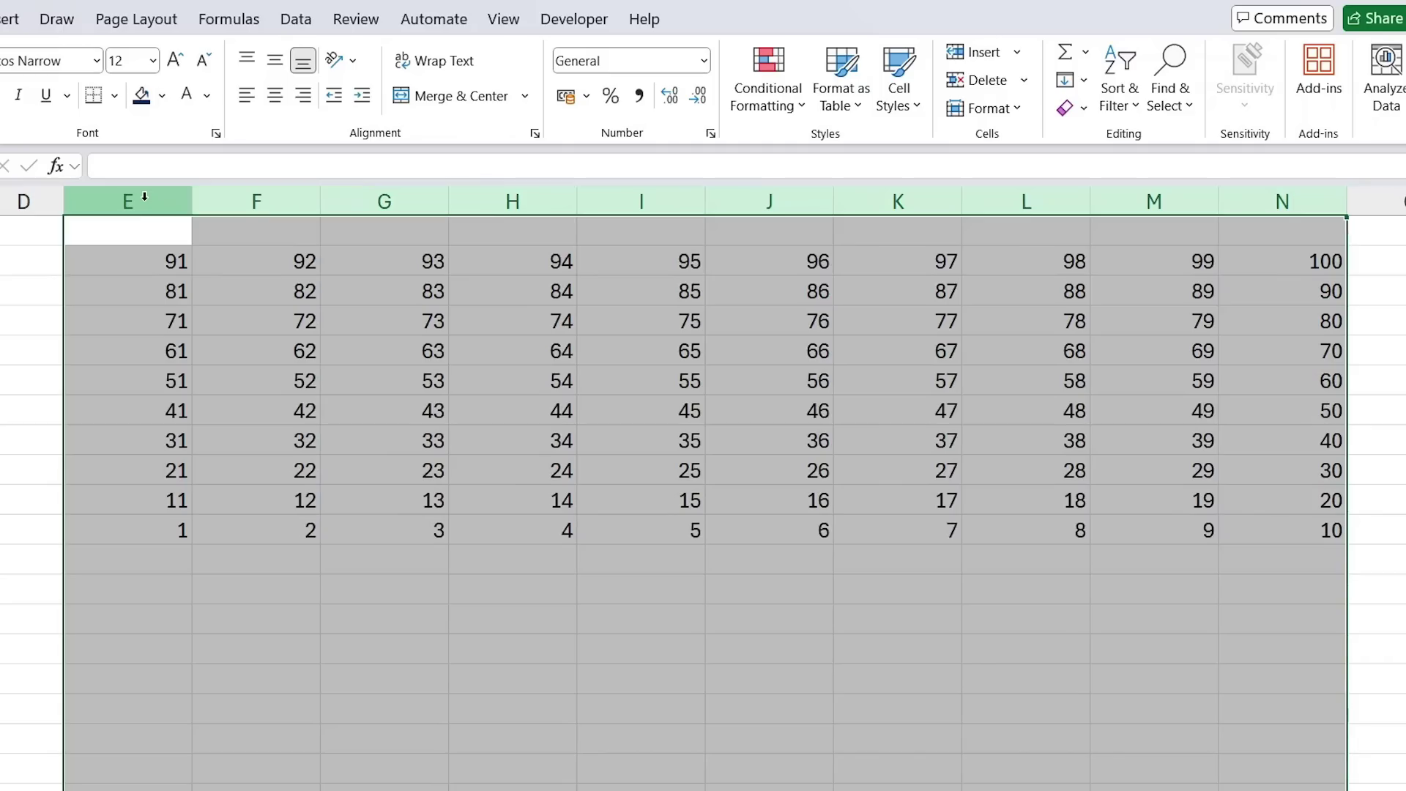
pyautogui.rightClick(223, 209)
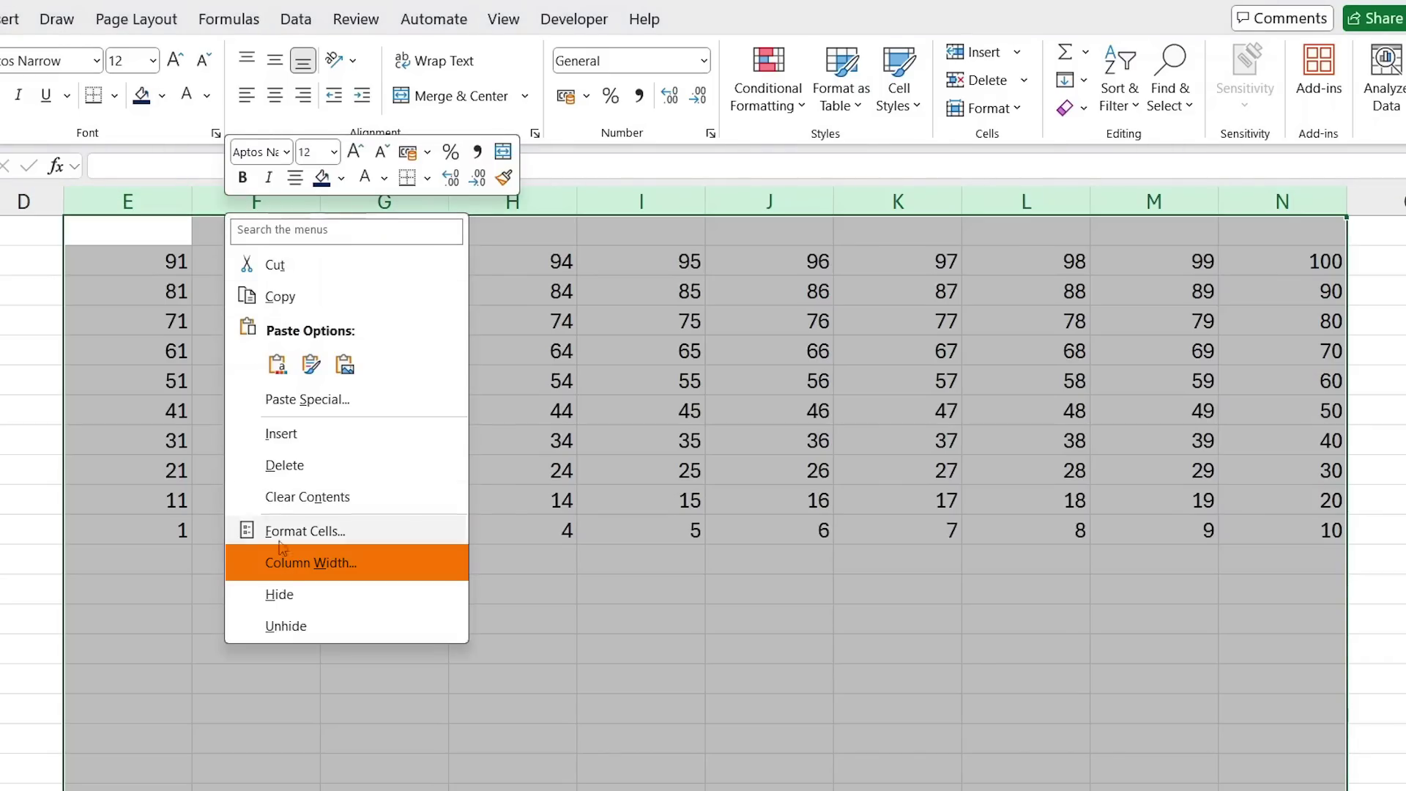
pyautogui.click(289, 569)
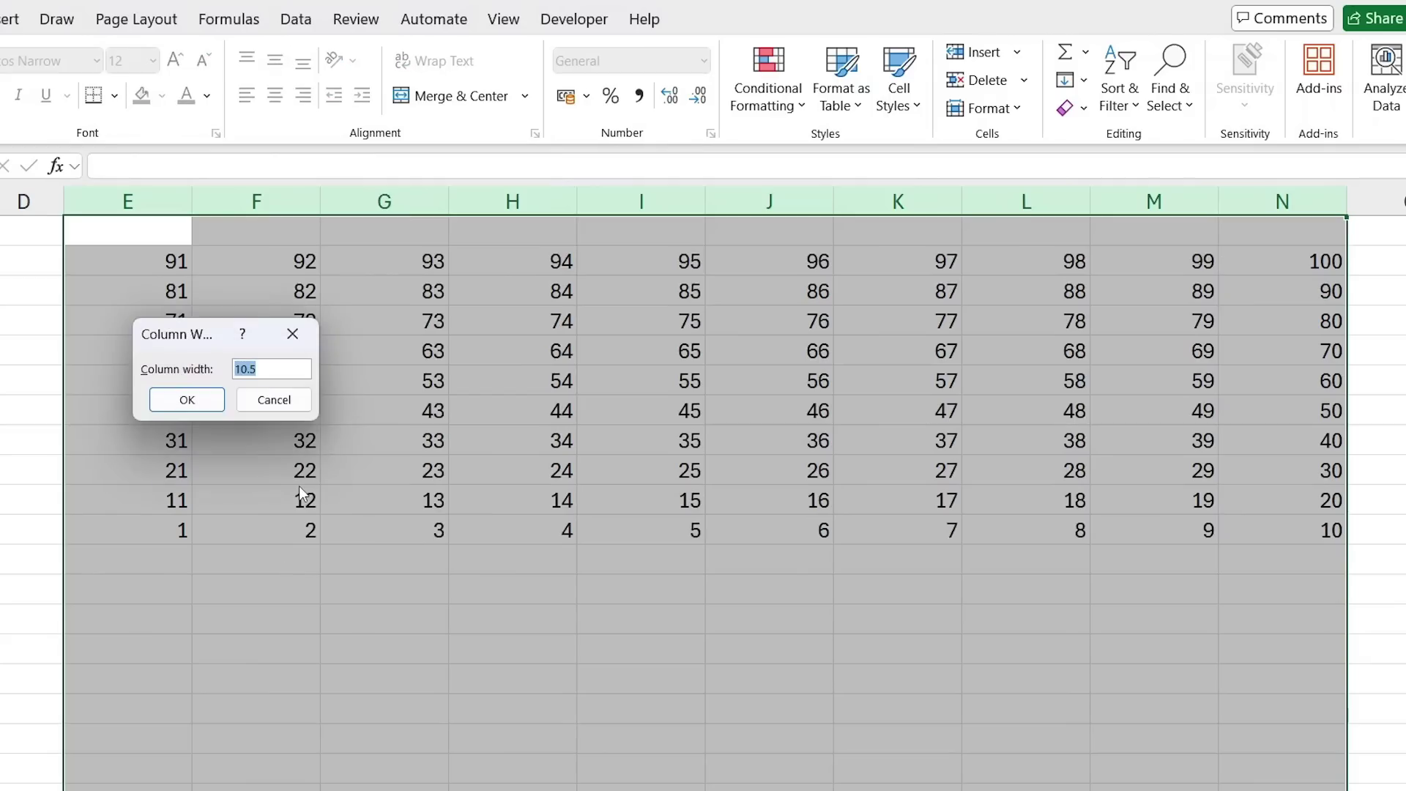
pyautogui.write('2.2')
pyautogui.press('Return')
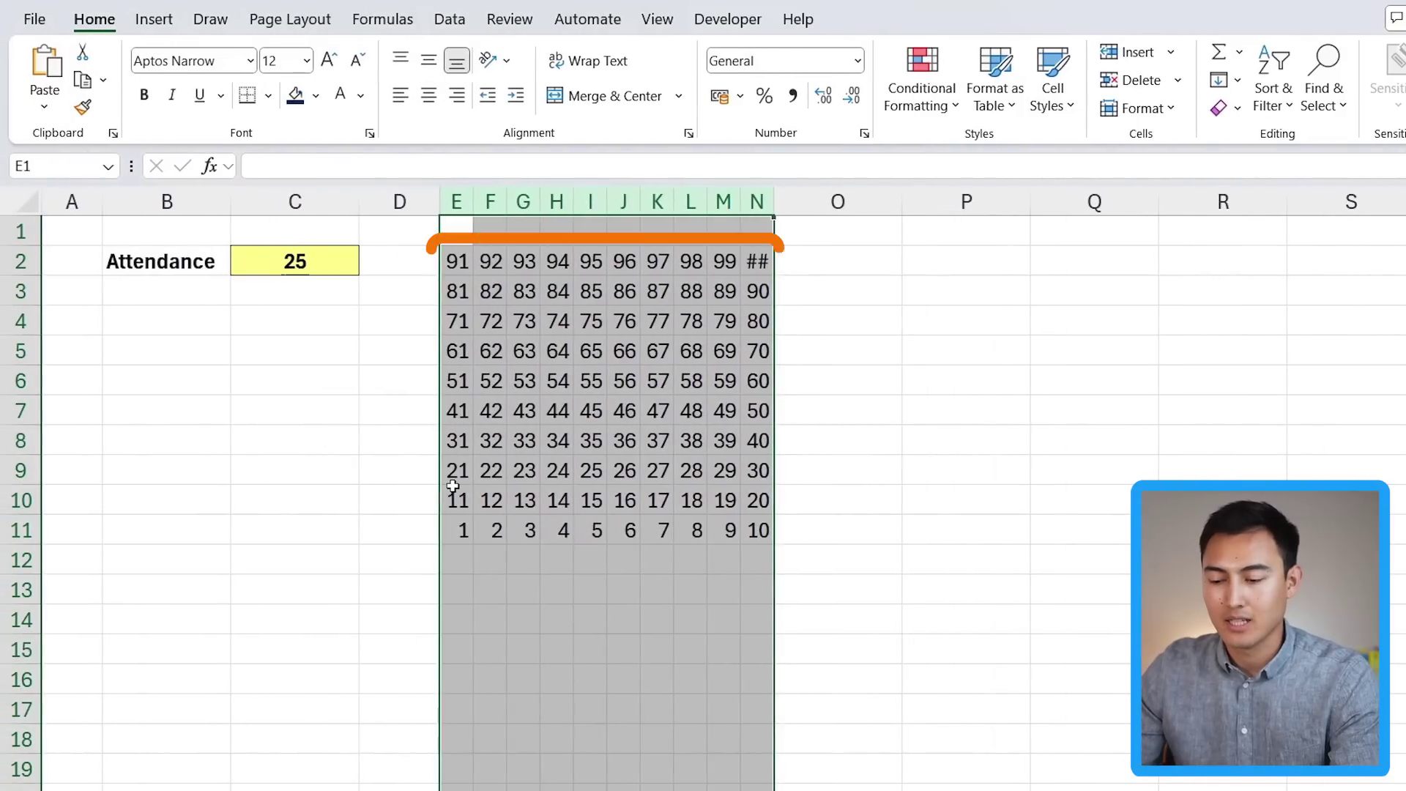
pyautogui.press('Down')
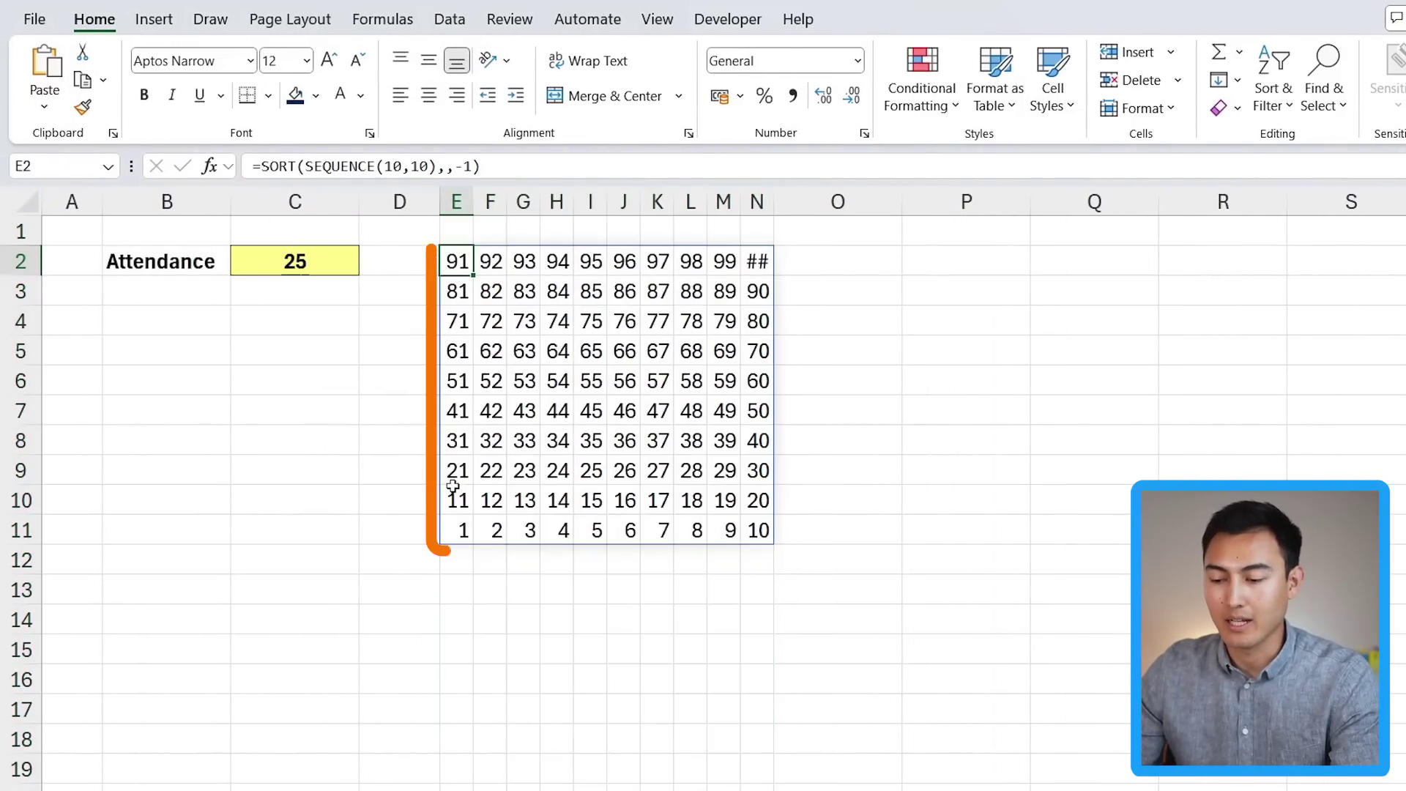
# Select the E2:N11 grid, remove its cell fill and make its numbers grey.
pyautogui.hotkey('ctrl', 'shift', 'Down')
pyautogui.hotkey('ctrl', 'shift', 'Right')
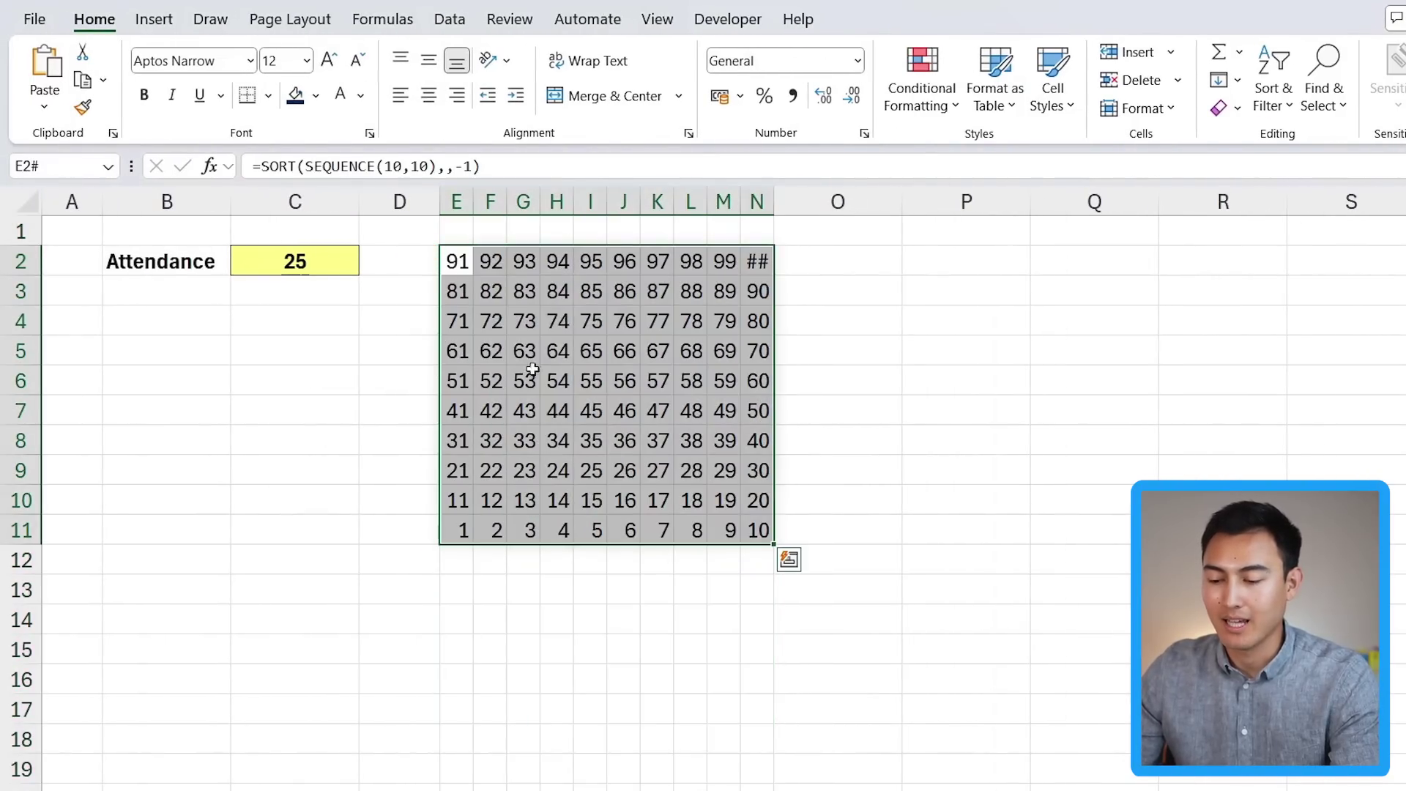
pyautogui.click(317, 97)
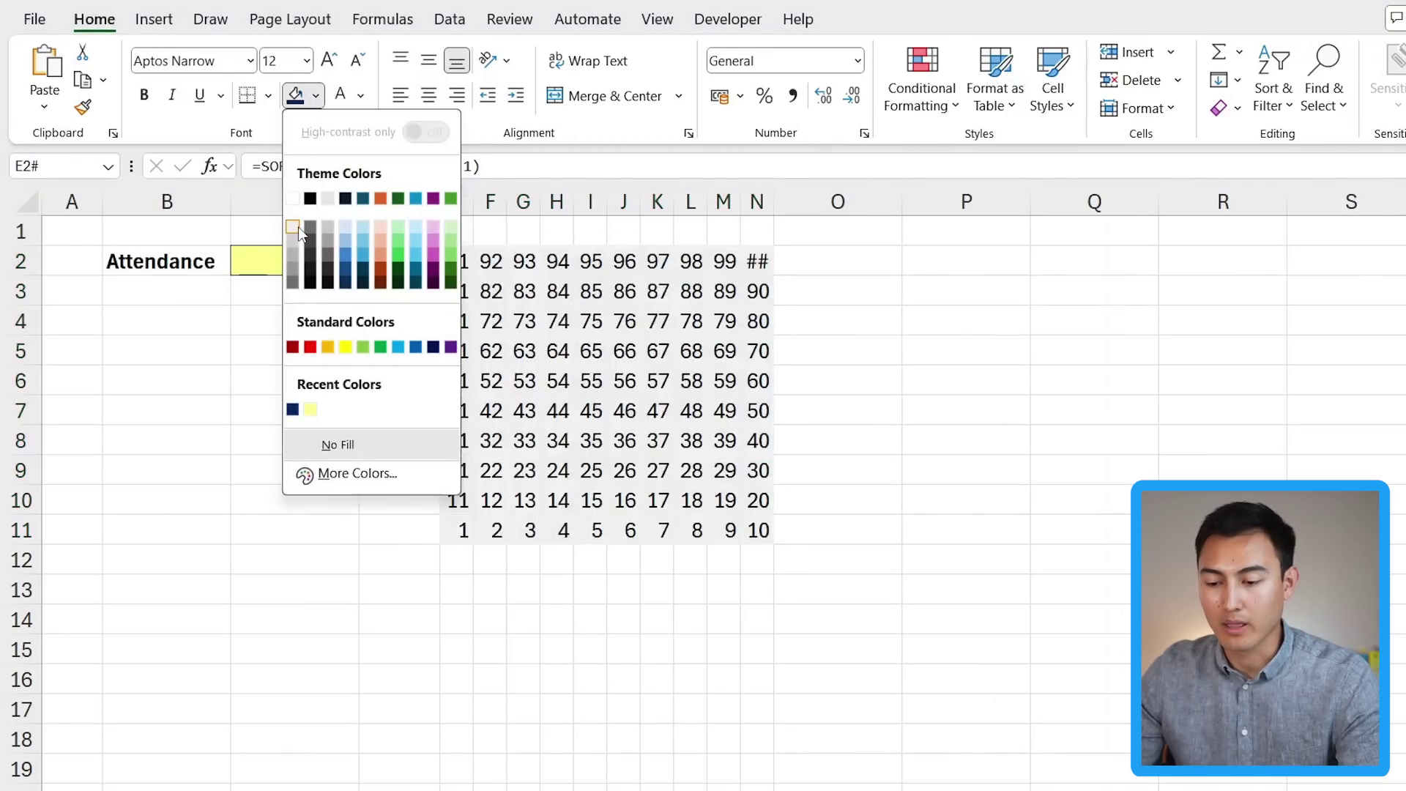
pyautogui.click(322, 443)
pyautogui.click(362, 98)
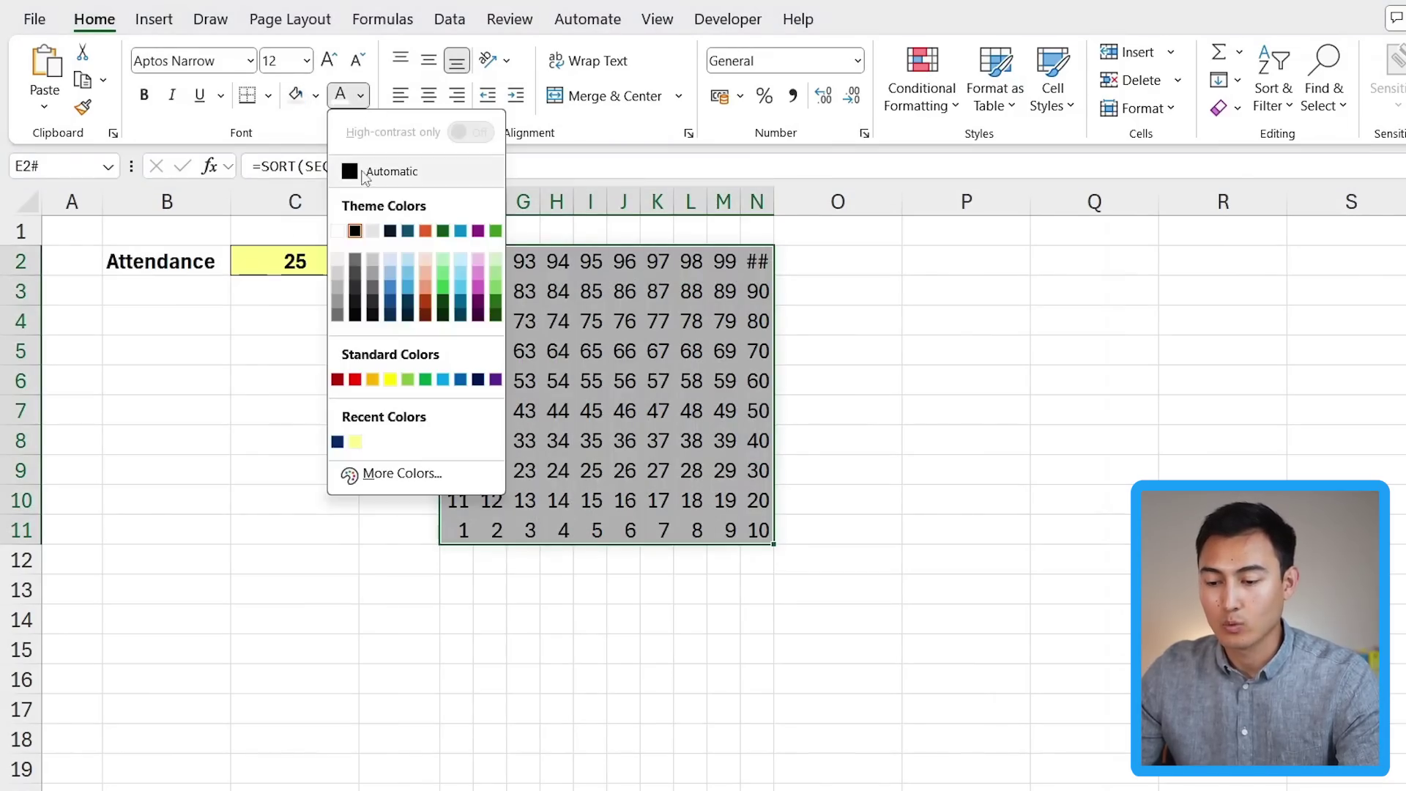
pyautogui.click(344, 268)
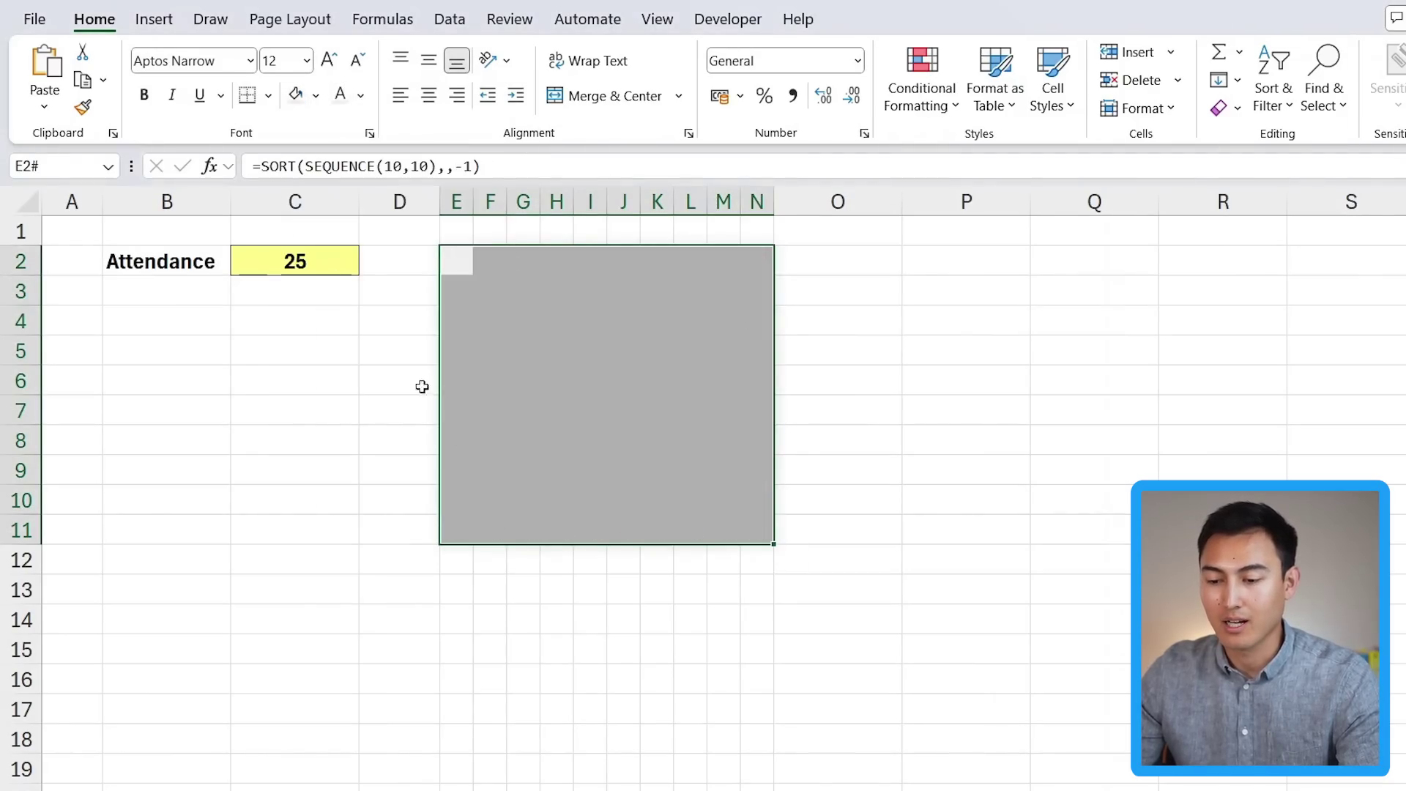
# Give every cell of the grid white borders in the chosen line style.
pyautogui.click(268, 96)
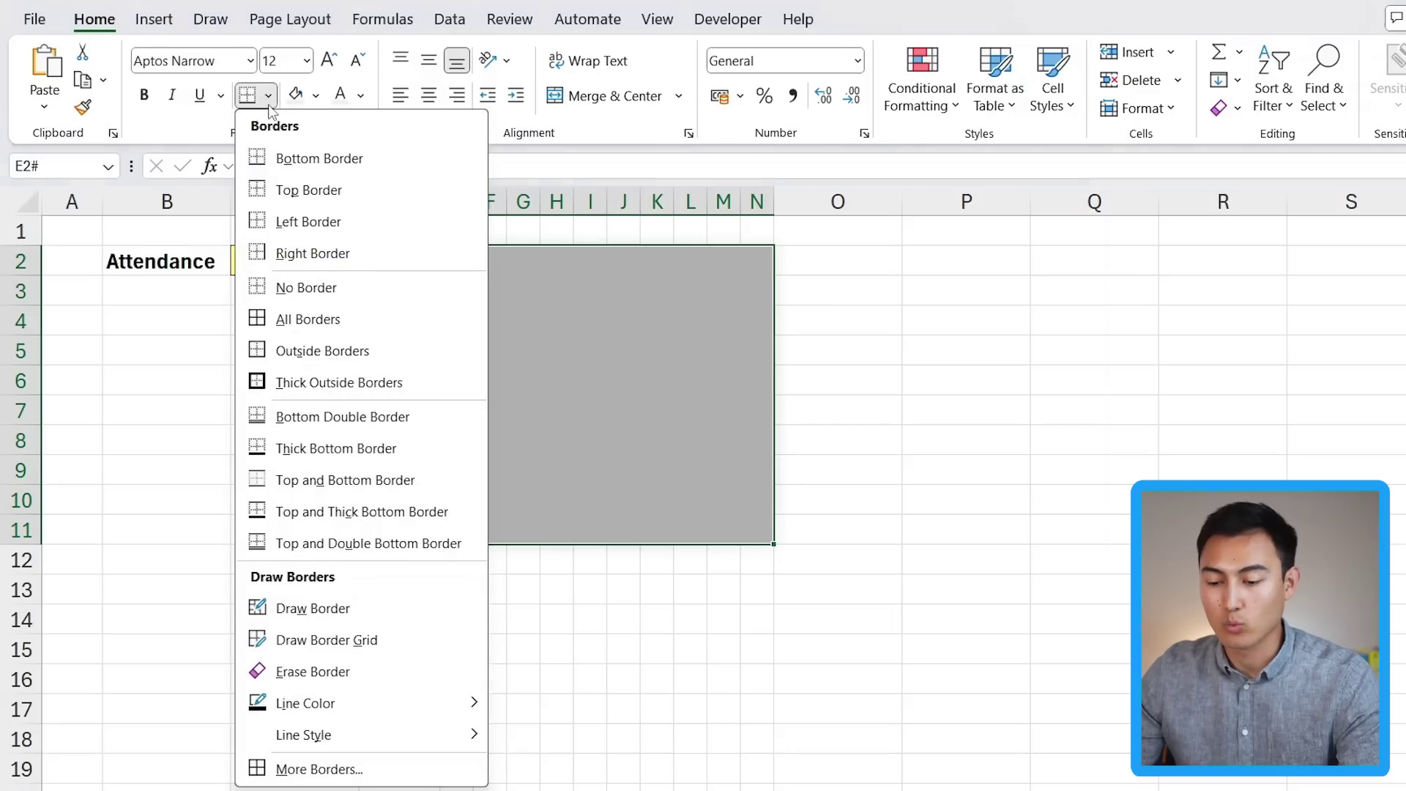
pyautogui.moveTo(392, 704)
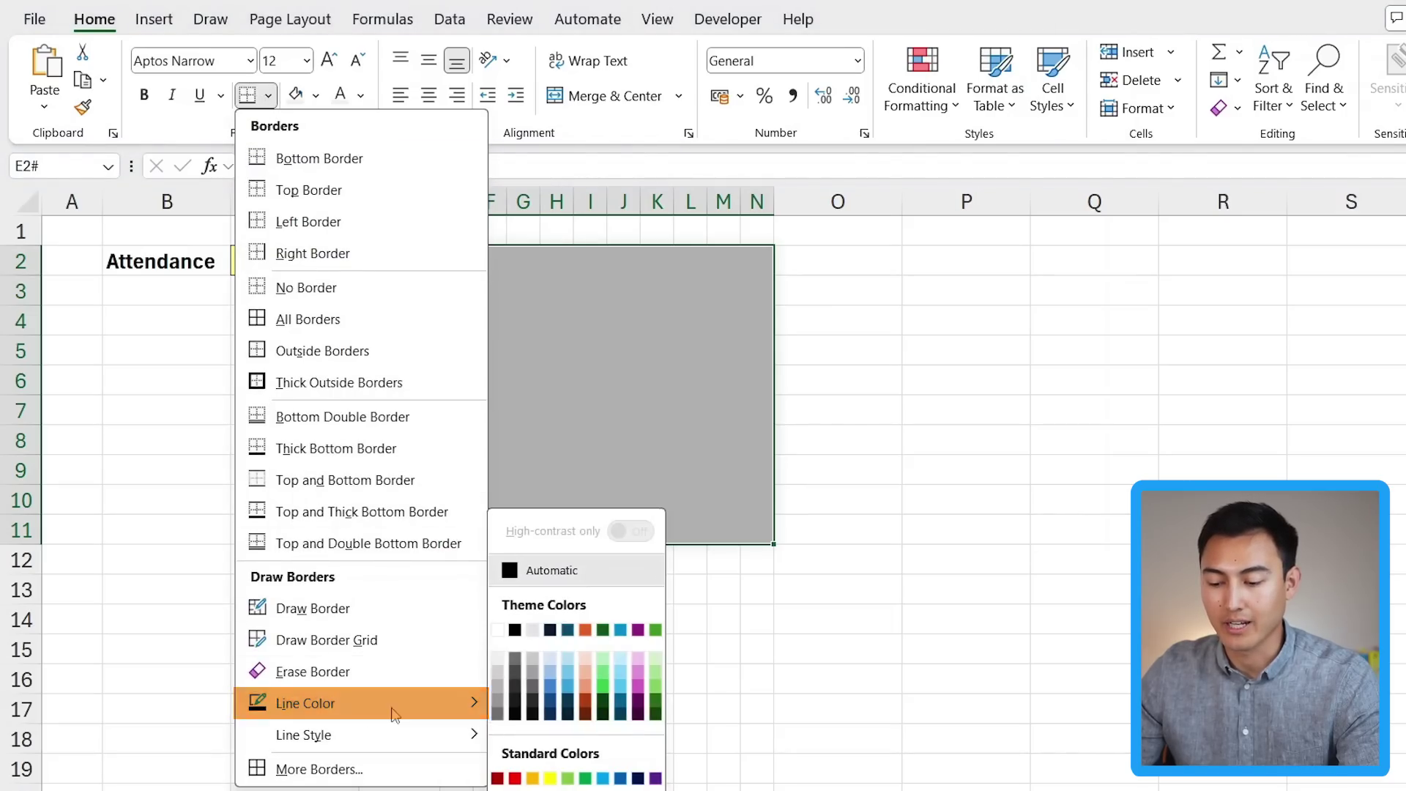
pyautogui.click(499, 631)
pyautogui.click(269, 96)
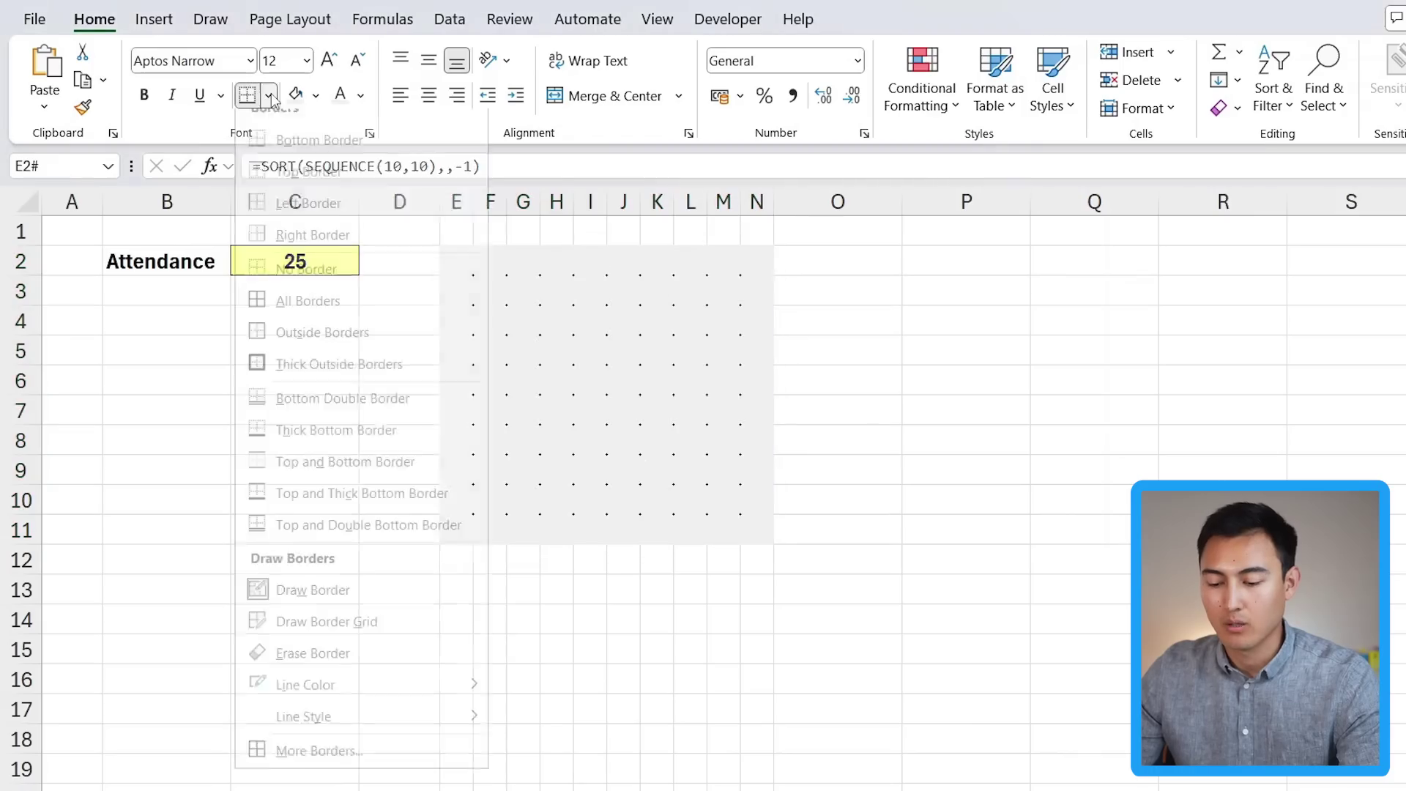
pyautogui.moveTo(391, 732)
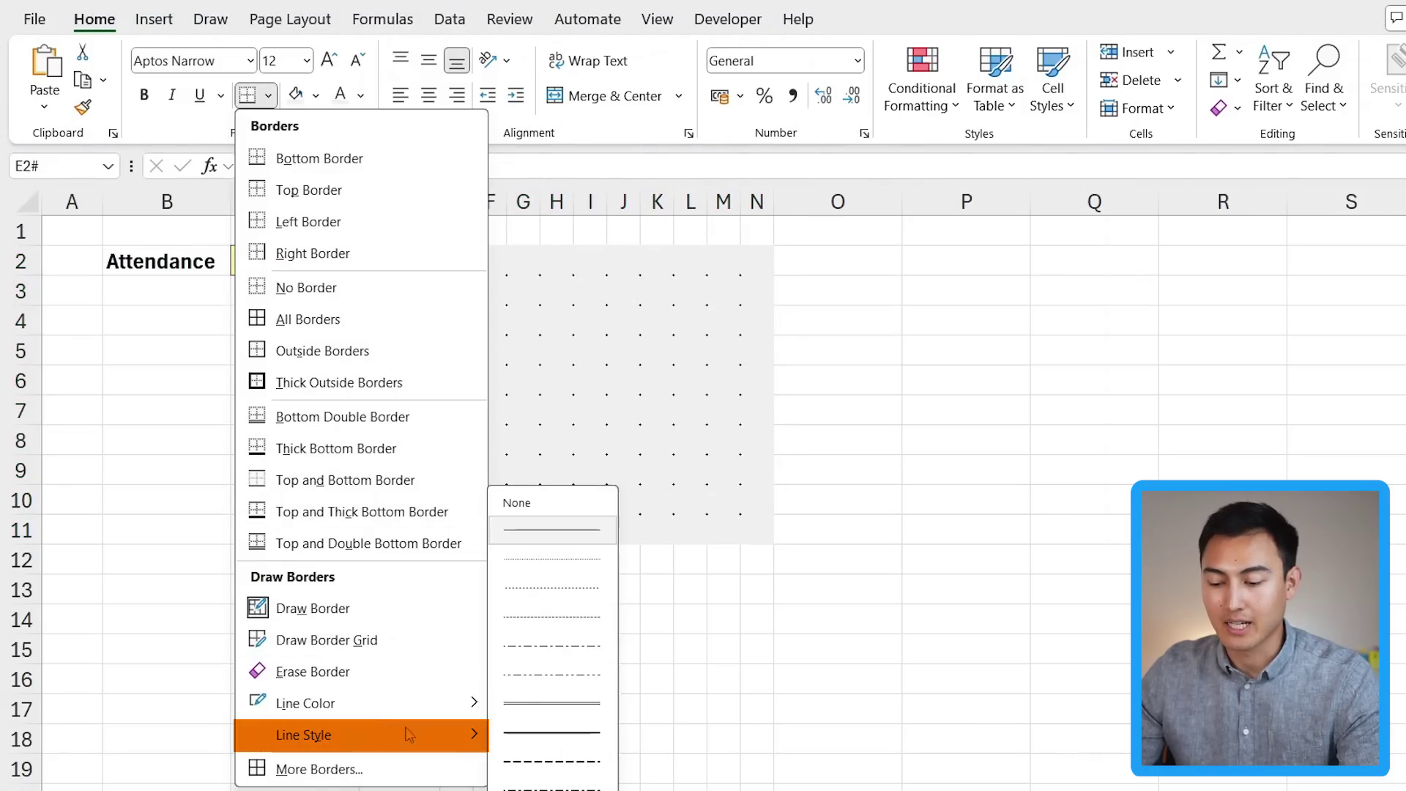
pyautogui.click(546, 734)
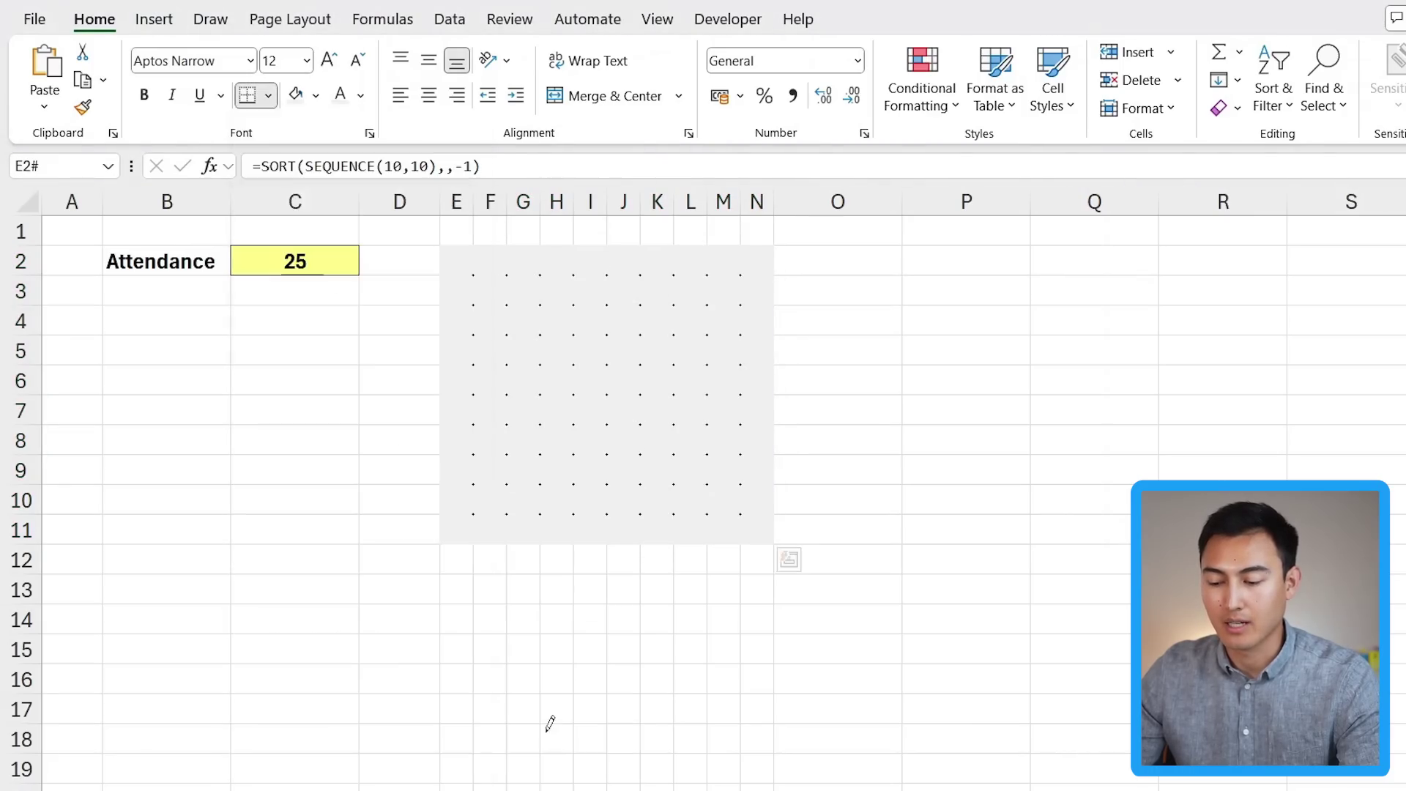
pyautogui.click(269, 96)
pyautogui.click(324, 323)
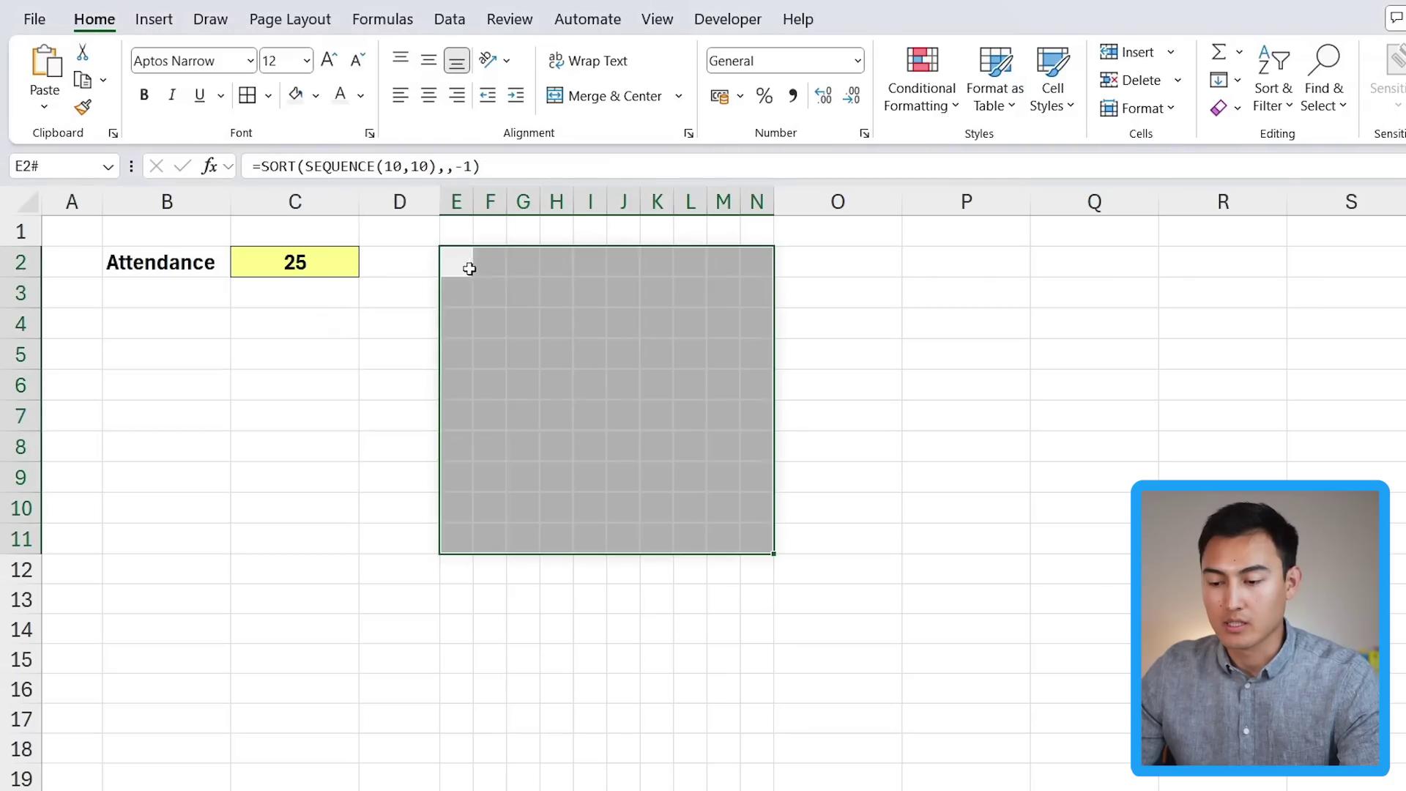
pyautogui.press('Down')
pyautogui.press('Down')
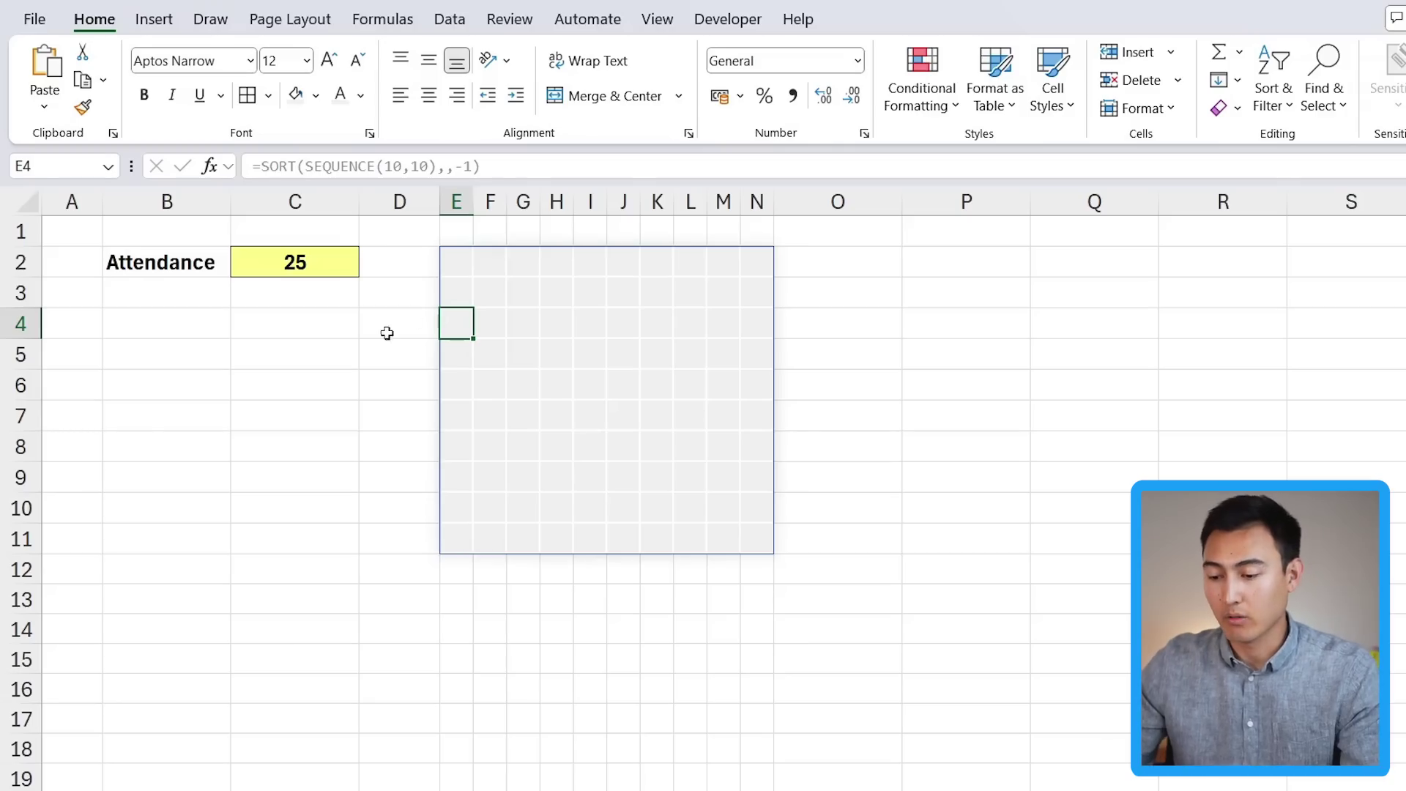
# Start a new conditional rule on the grid for values between 0 and $C$2.
pyautogui.click(467, 273)
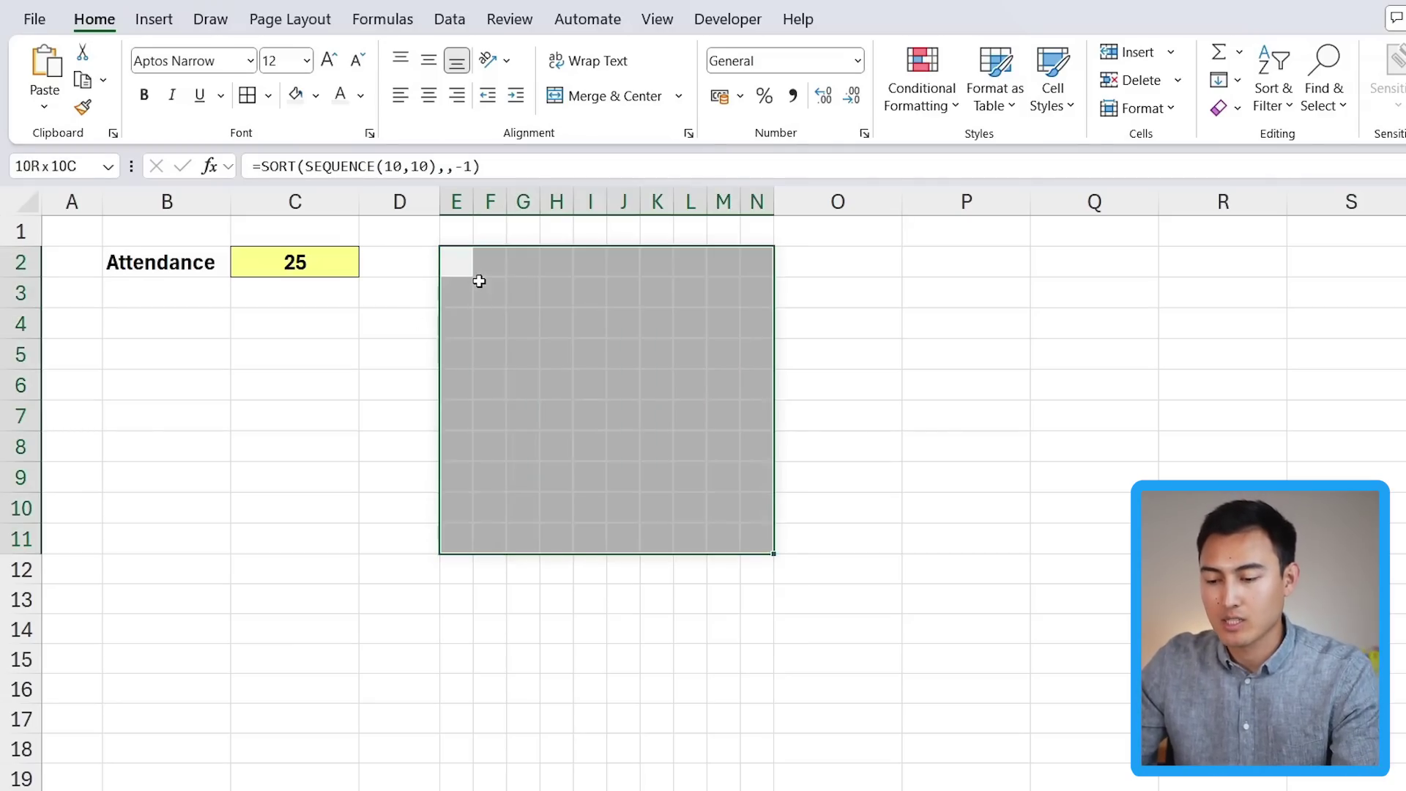
pyautogui.hotkey('ctrl', 'a')
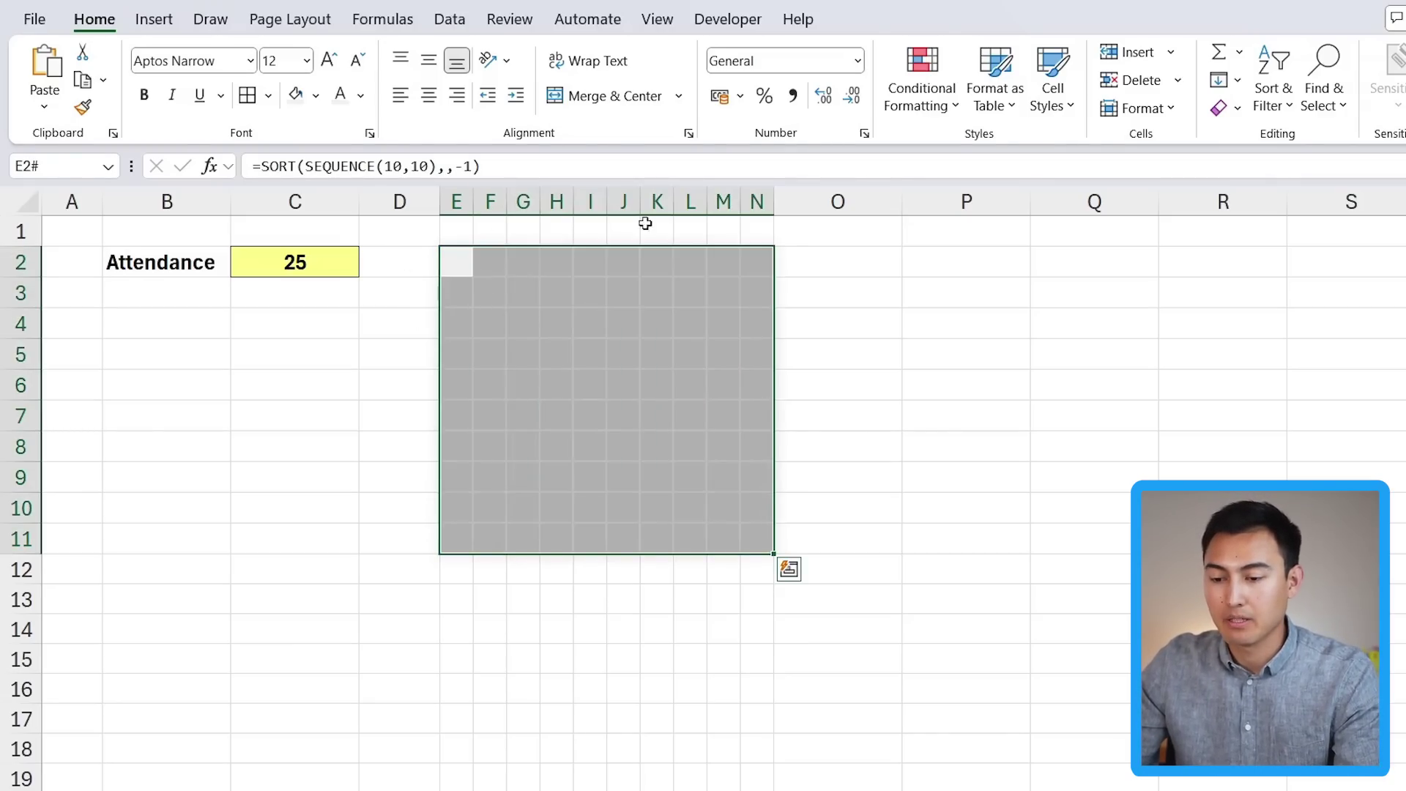
pyautogui.click(908, 102)
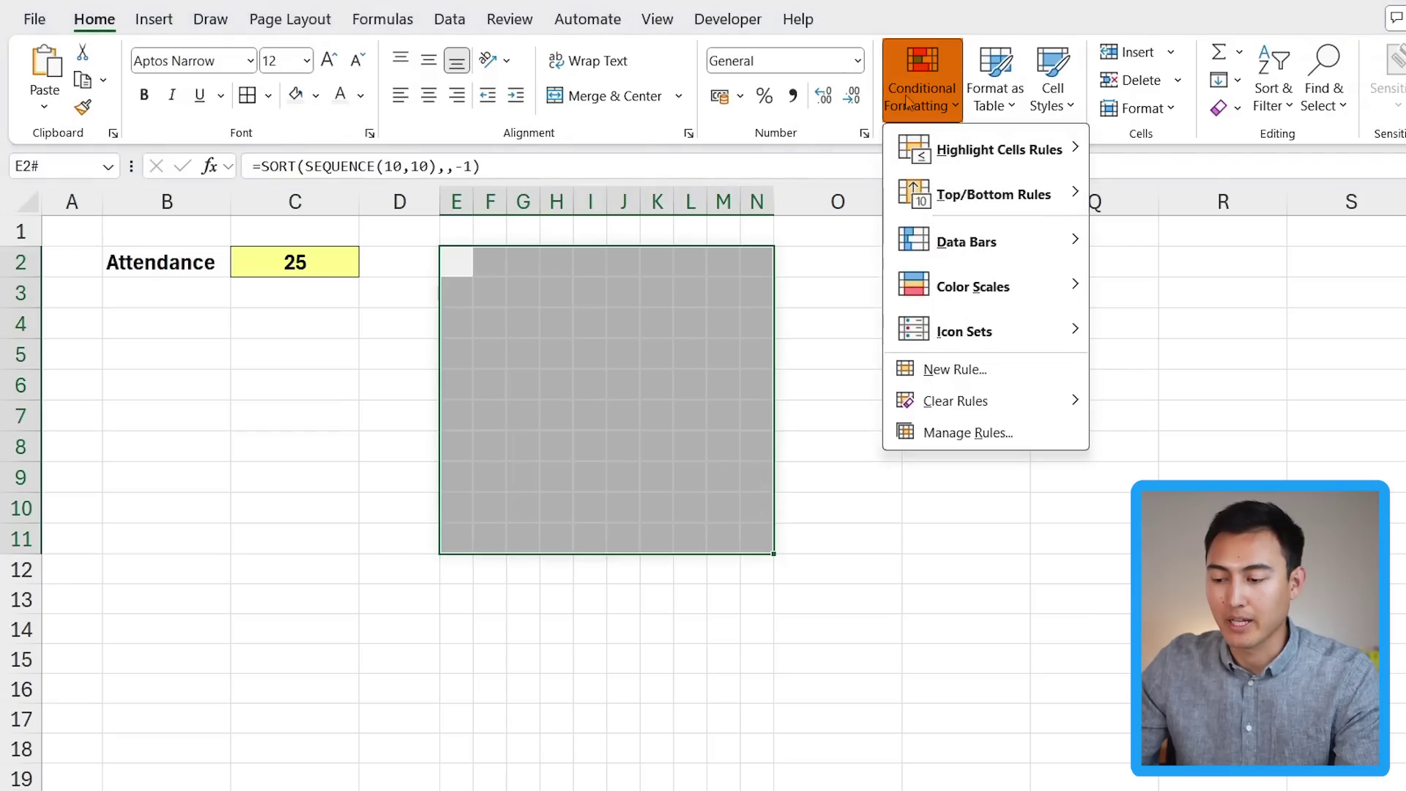
pyautogui.click(943, 370)
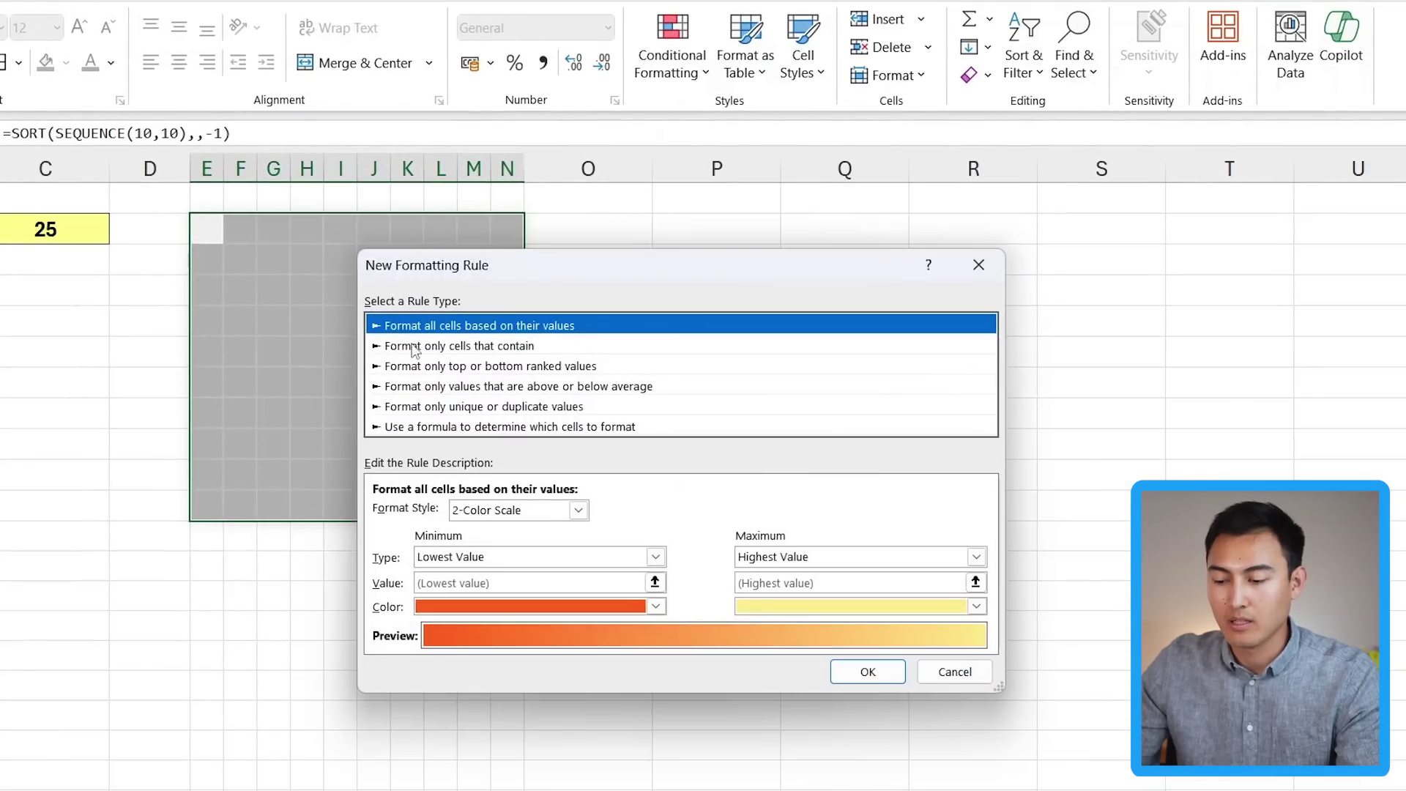
pyautogui.click(469, 348)
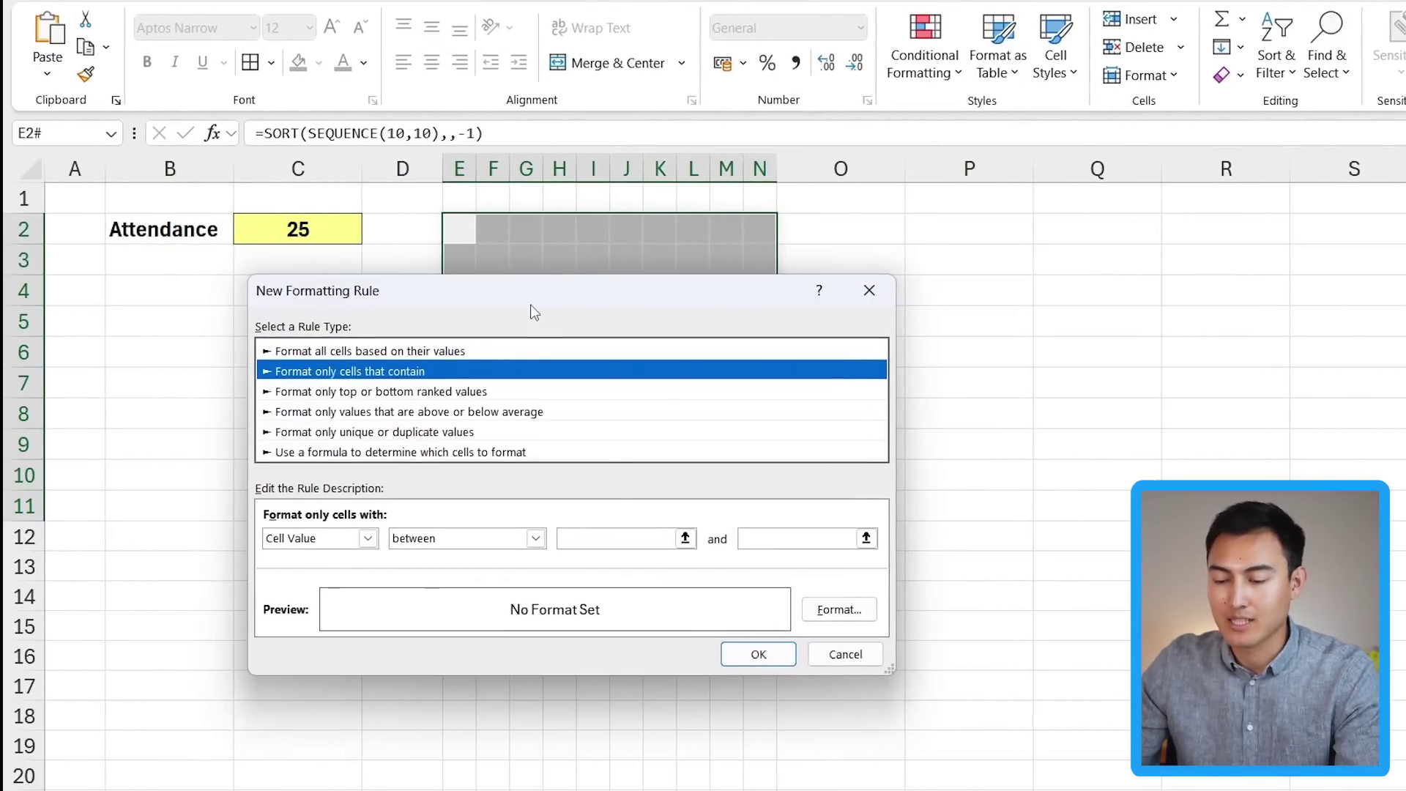
pyautogui.click(618, 537)
pyautogui.write('0')
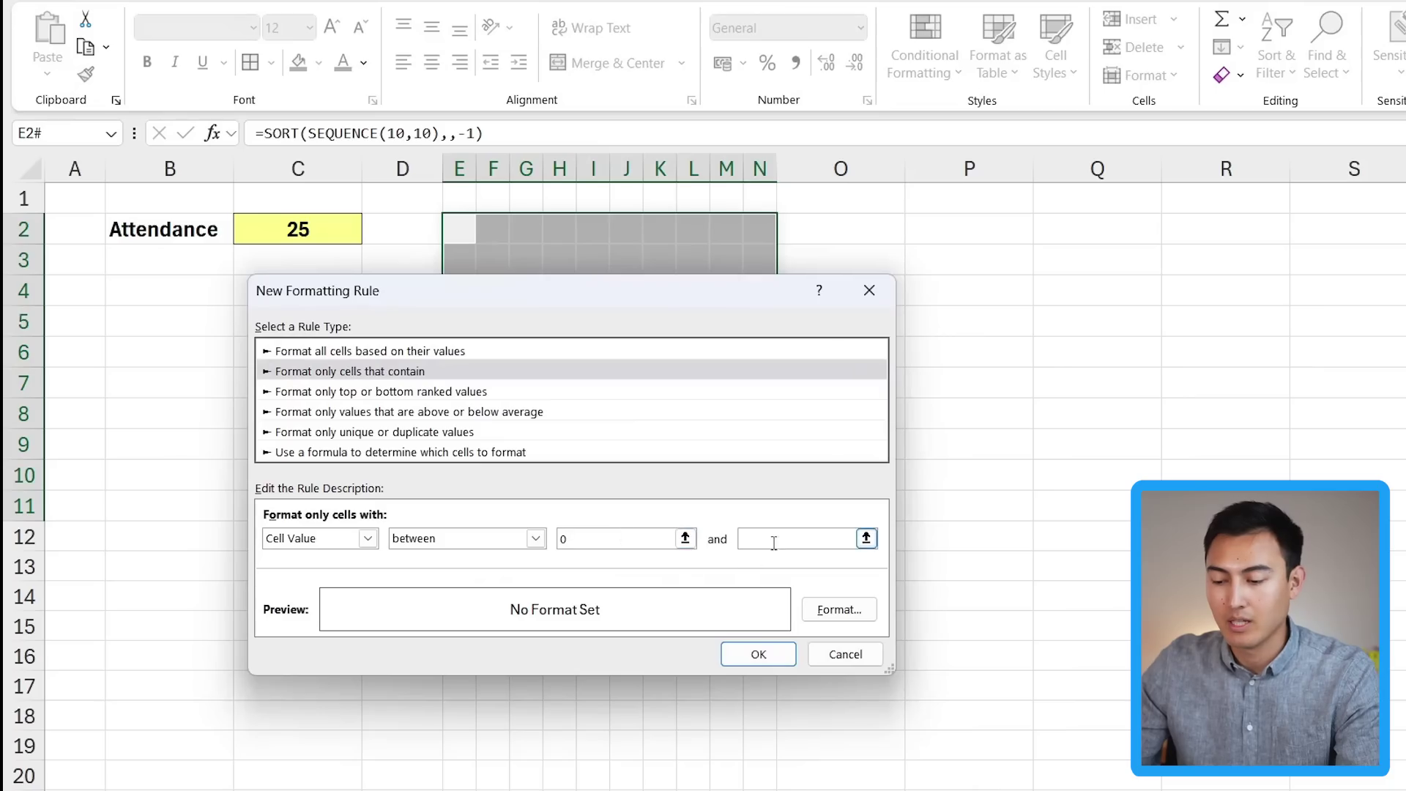
pyautogui.click(311, 237)
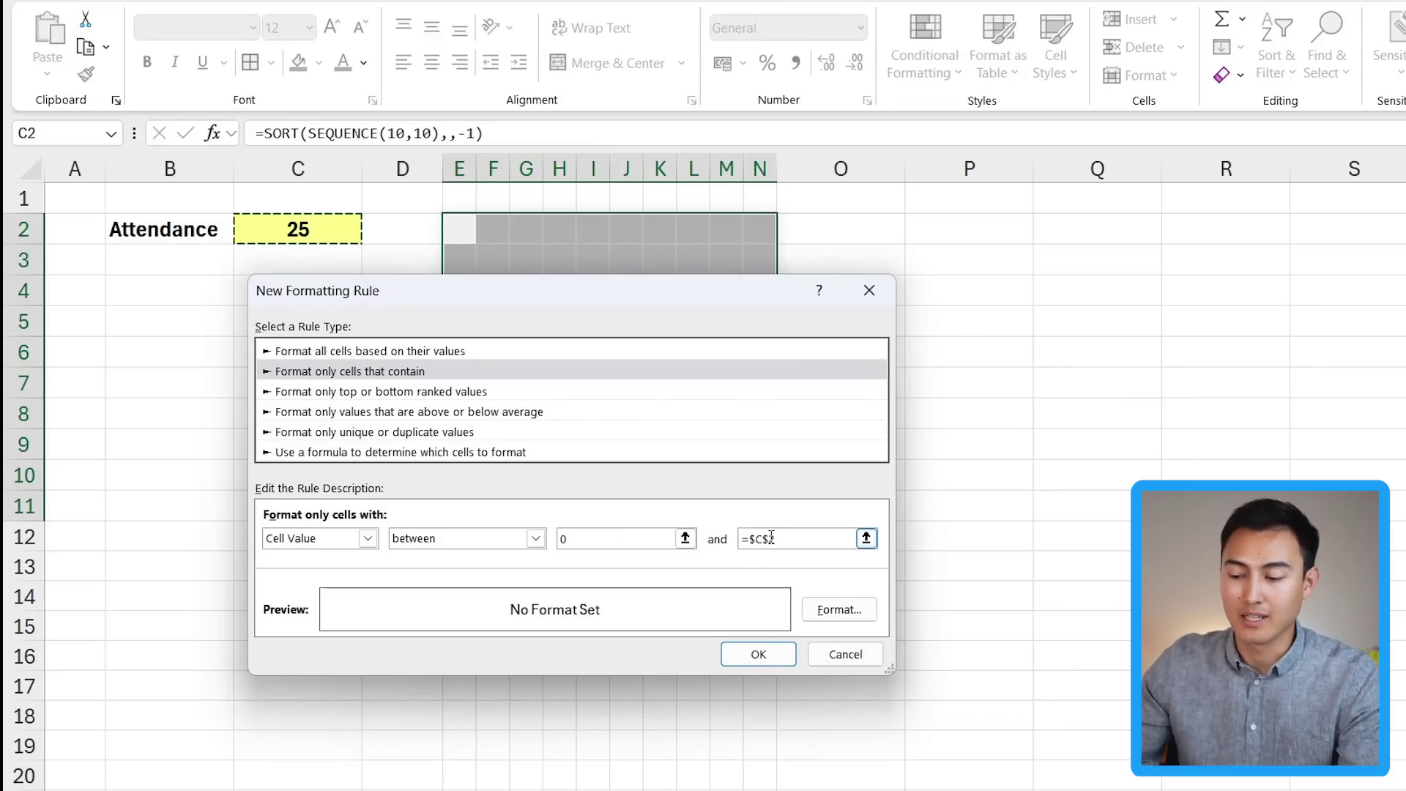
pyautogui.click(828, 623)
pyautogui.click(828, 625)
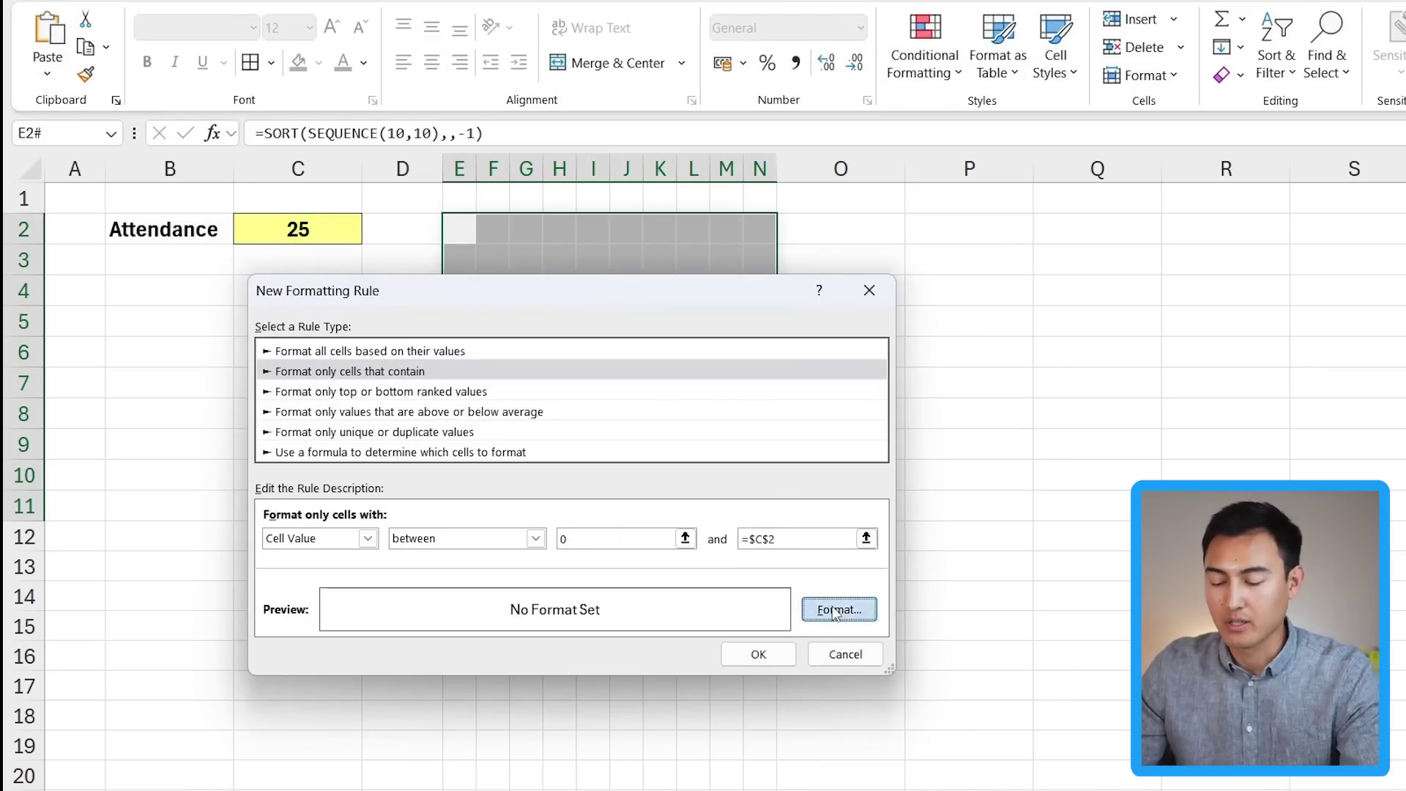
# Format matching cells with blue fill and blue font, and apply the rule.
pyautogui.click(814, 400)
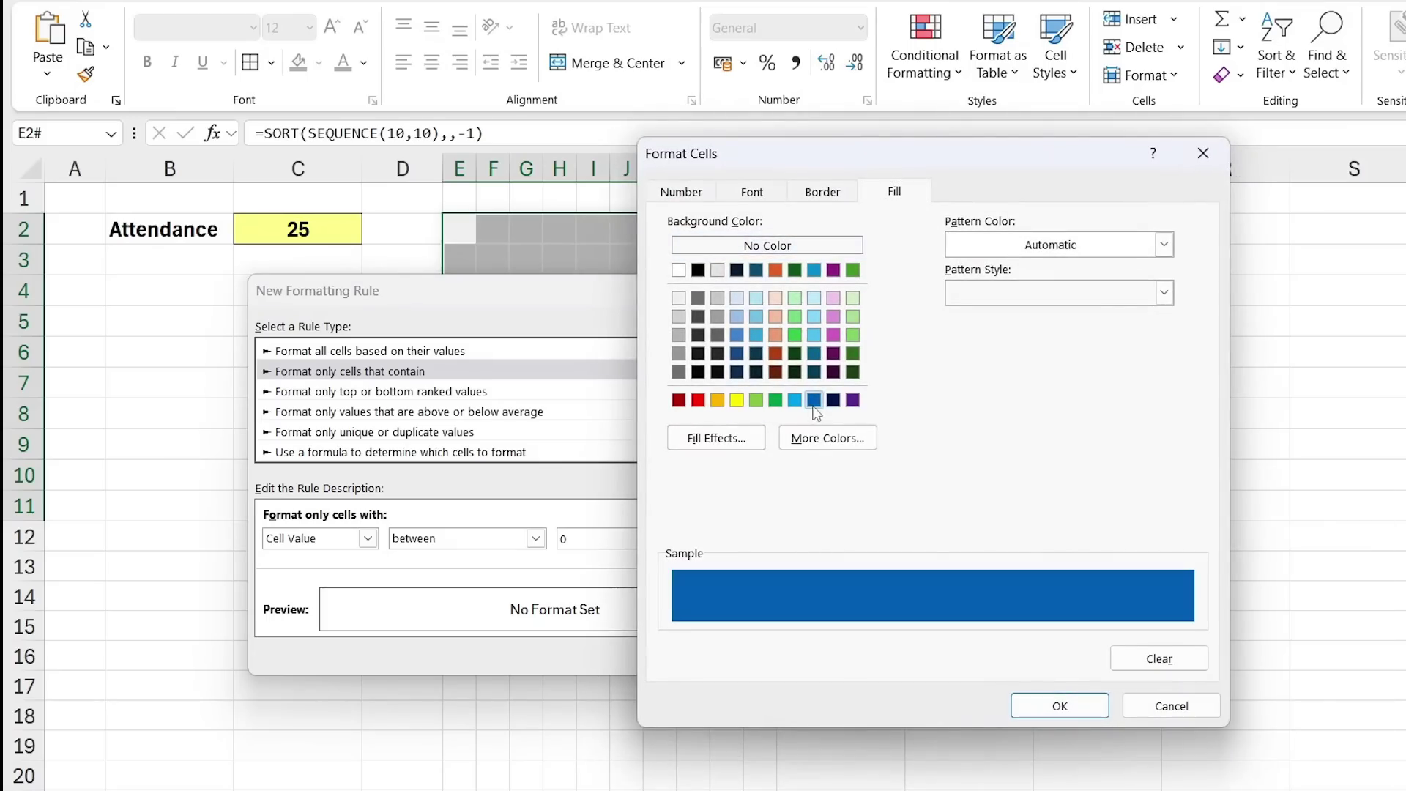
pyautogui.click(751, 193)
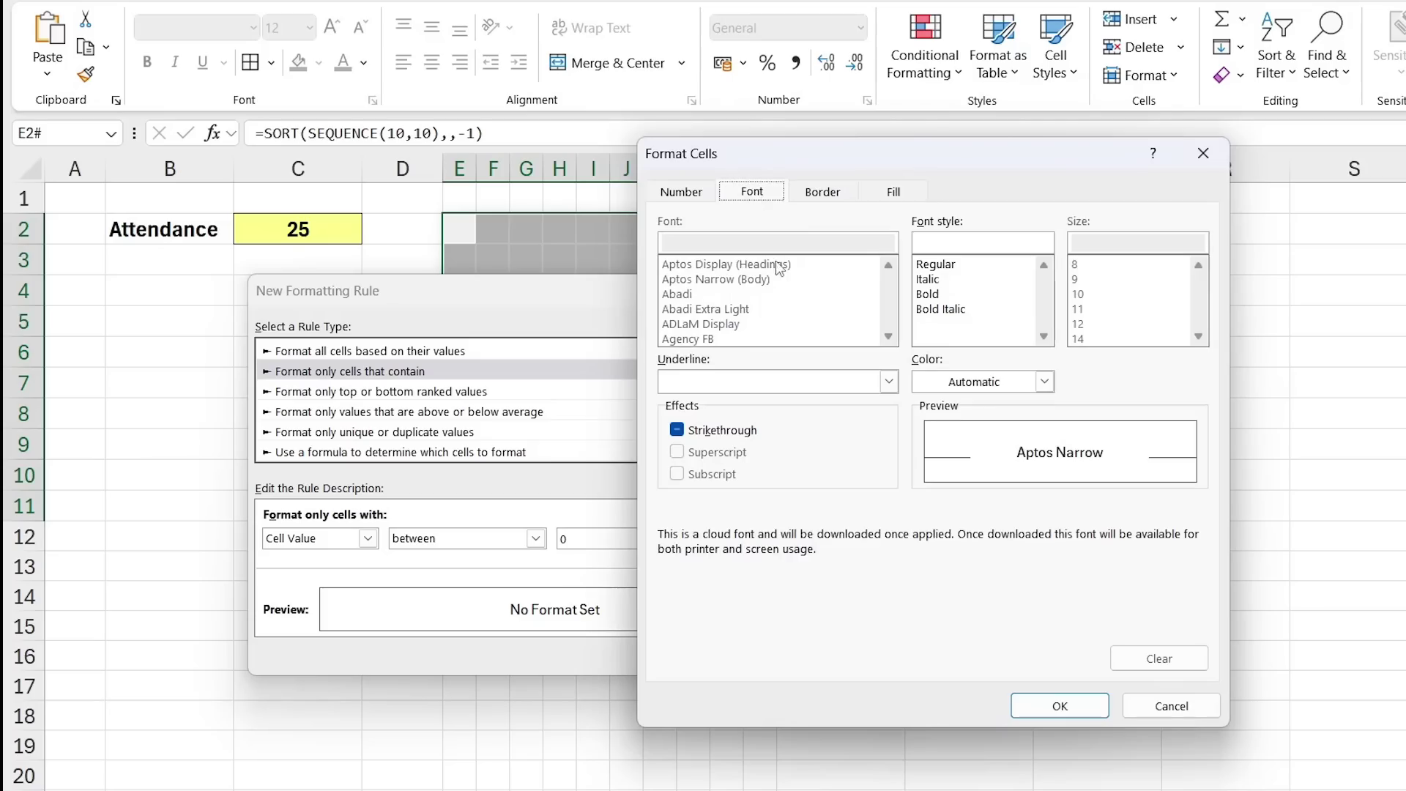
pyautogui.click(1043, 382)
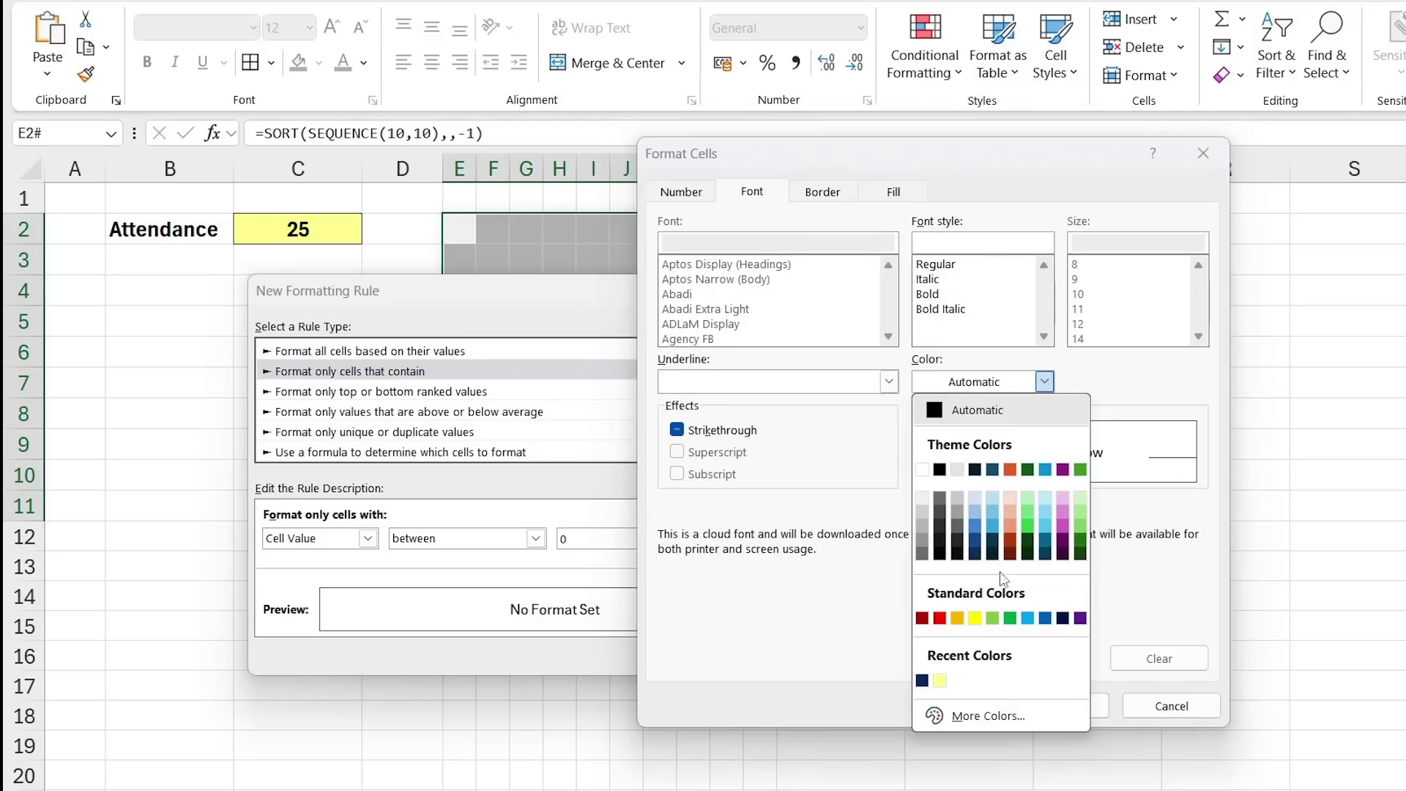
pyautogui.click(1045, 619)
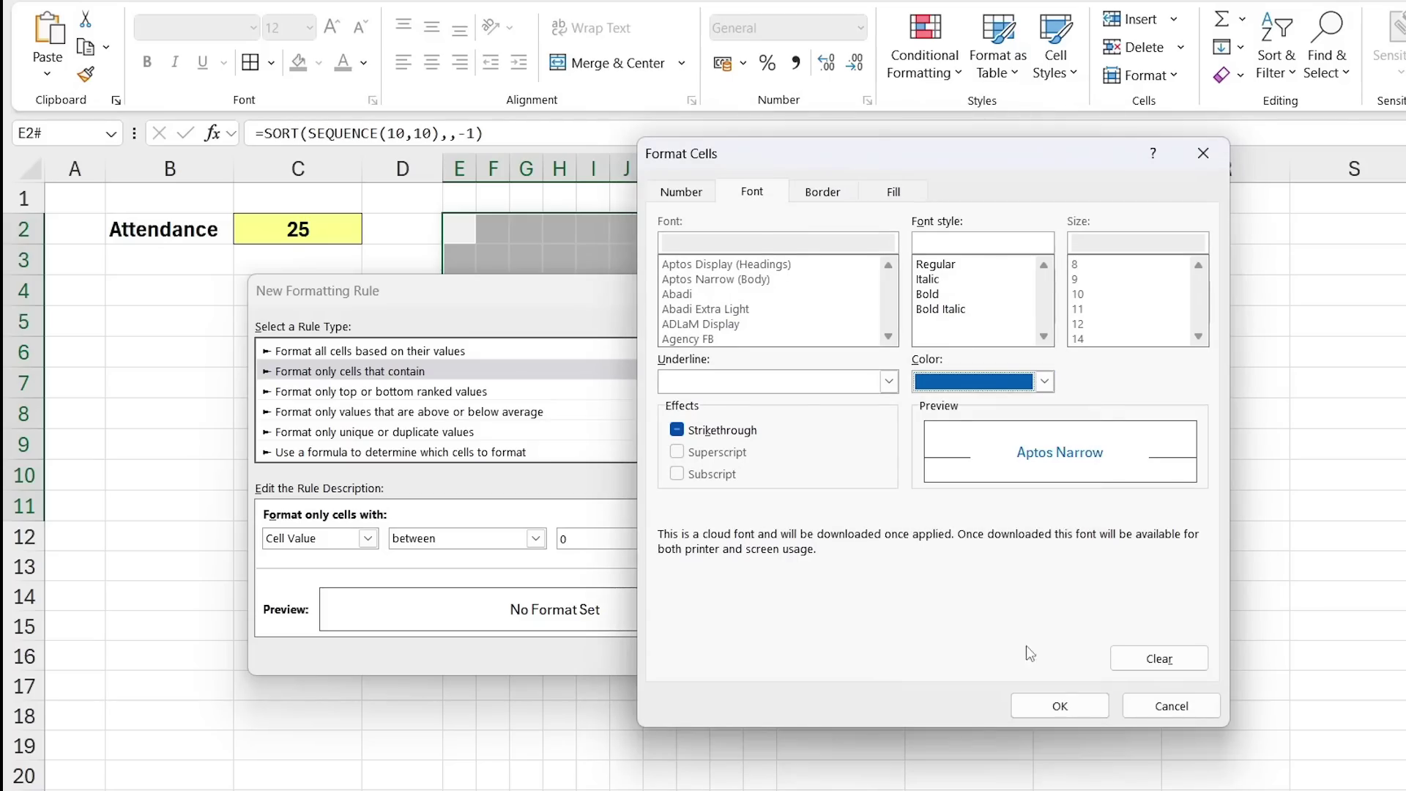
pyautogui.click(1060, 705)
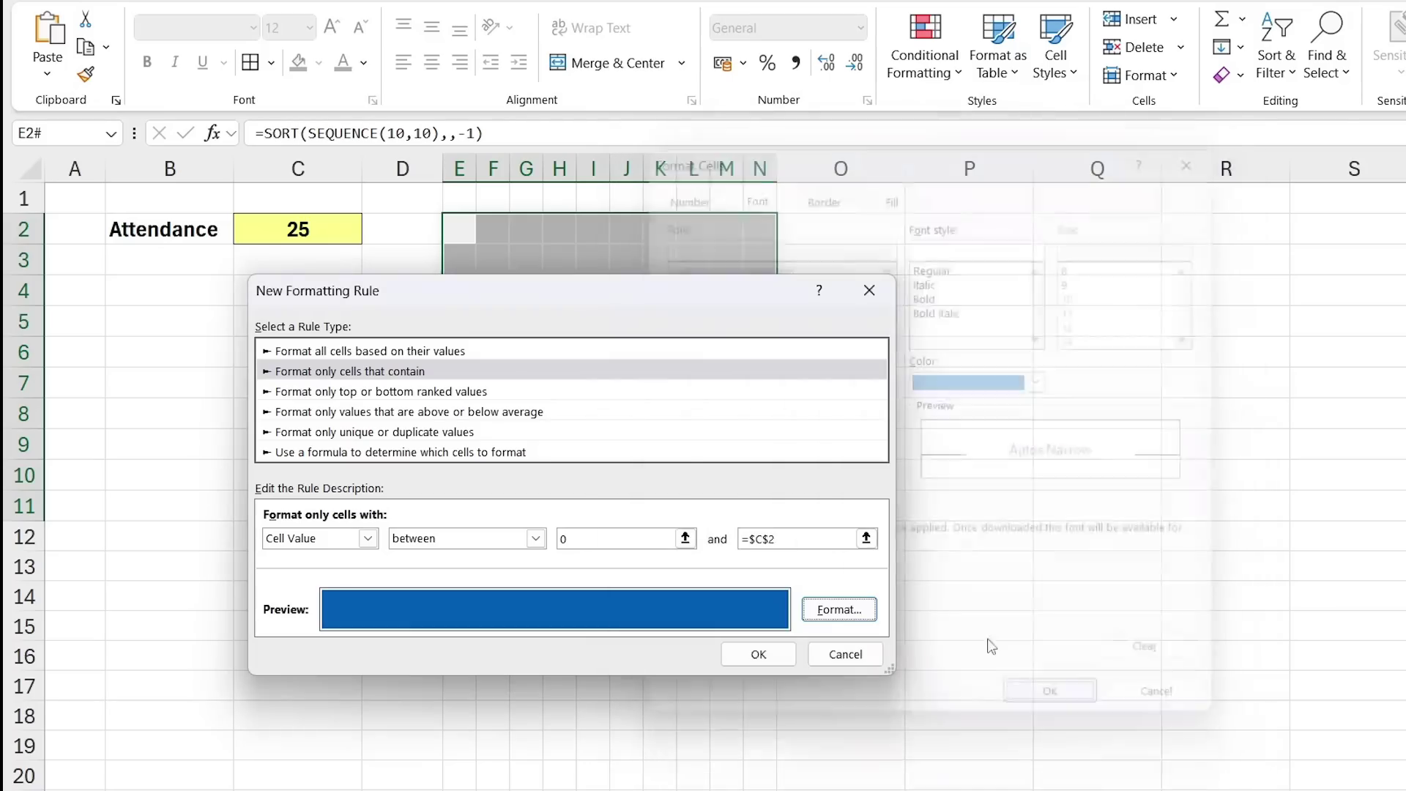
pyautogui.click(769, 667)
# Set the Attendance value in C2 to 55.
pyautogui.press('Left')
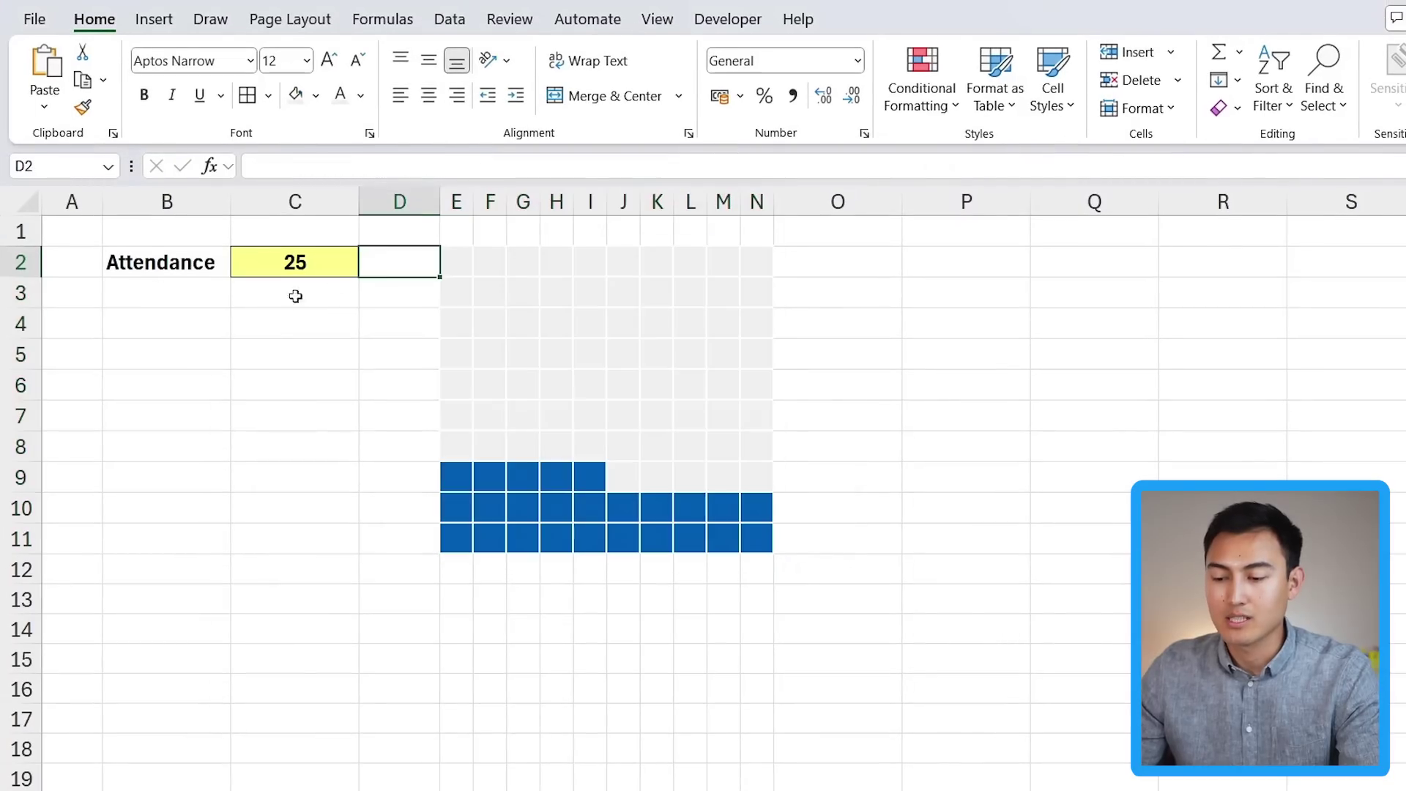
pyautogui.press('Left')
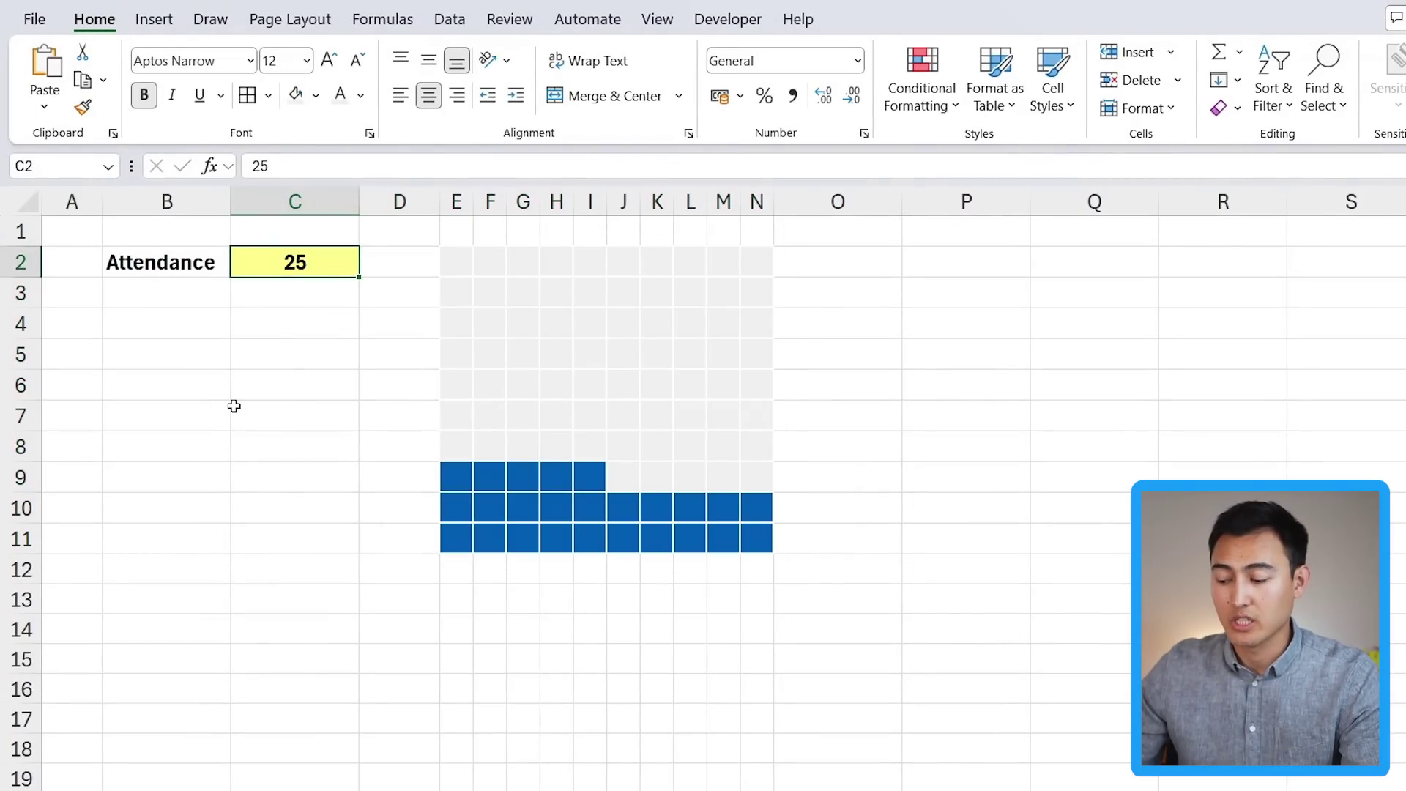
pyautogui.write('55')
pyautogui.press('Return')
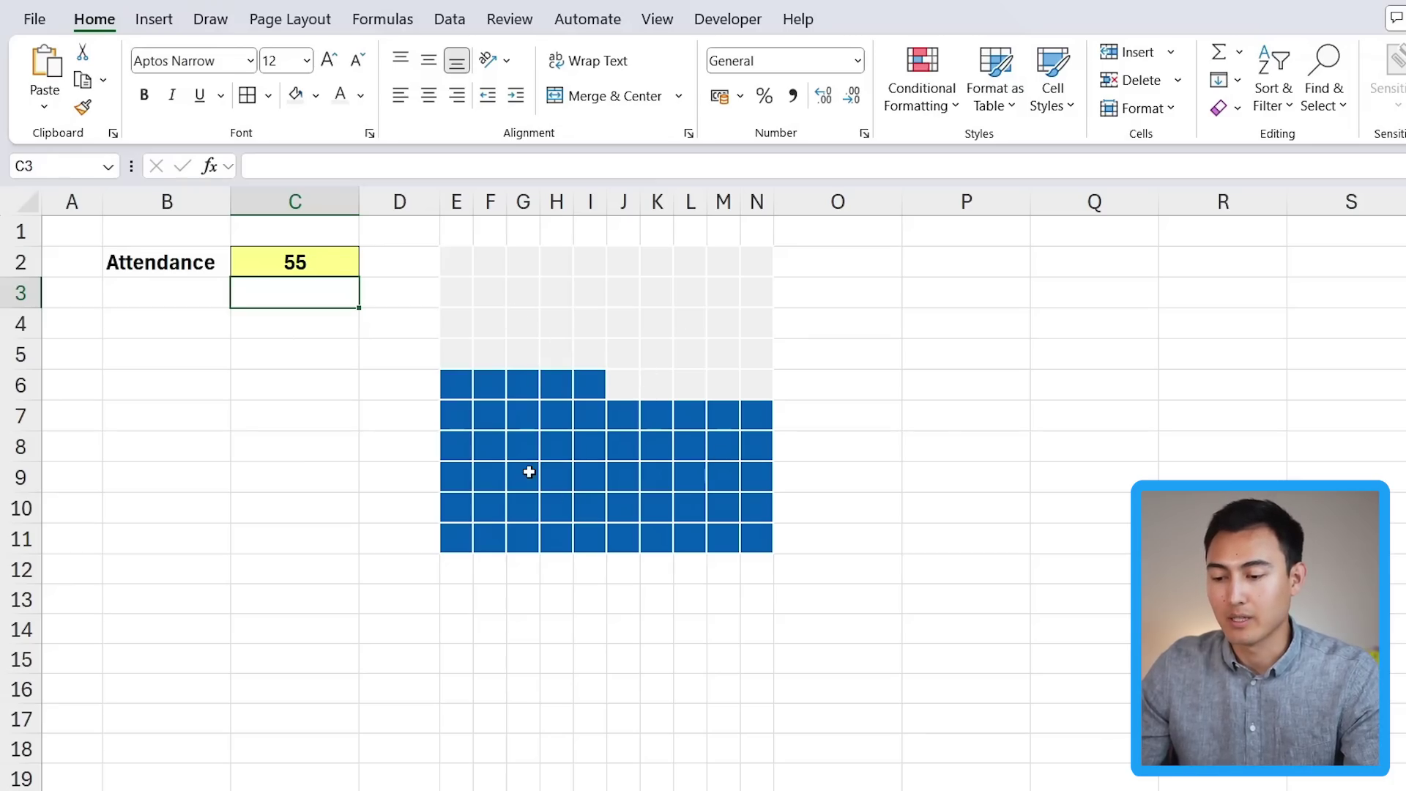
# Draw a text box over the grid and link it to the Attendance cell C2.
pyautogui.click(169, 24)
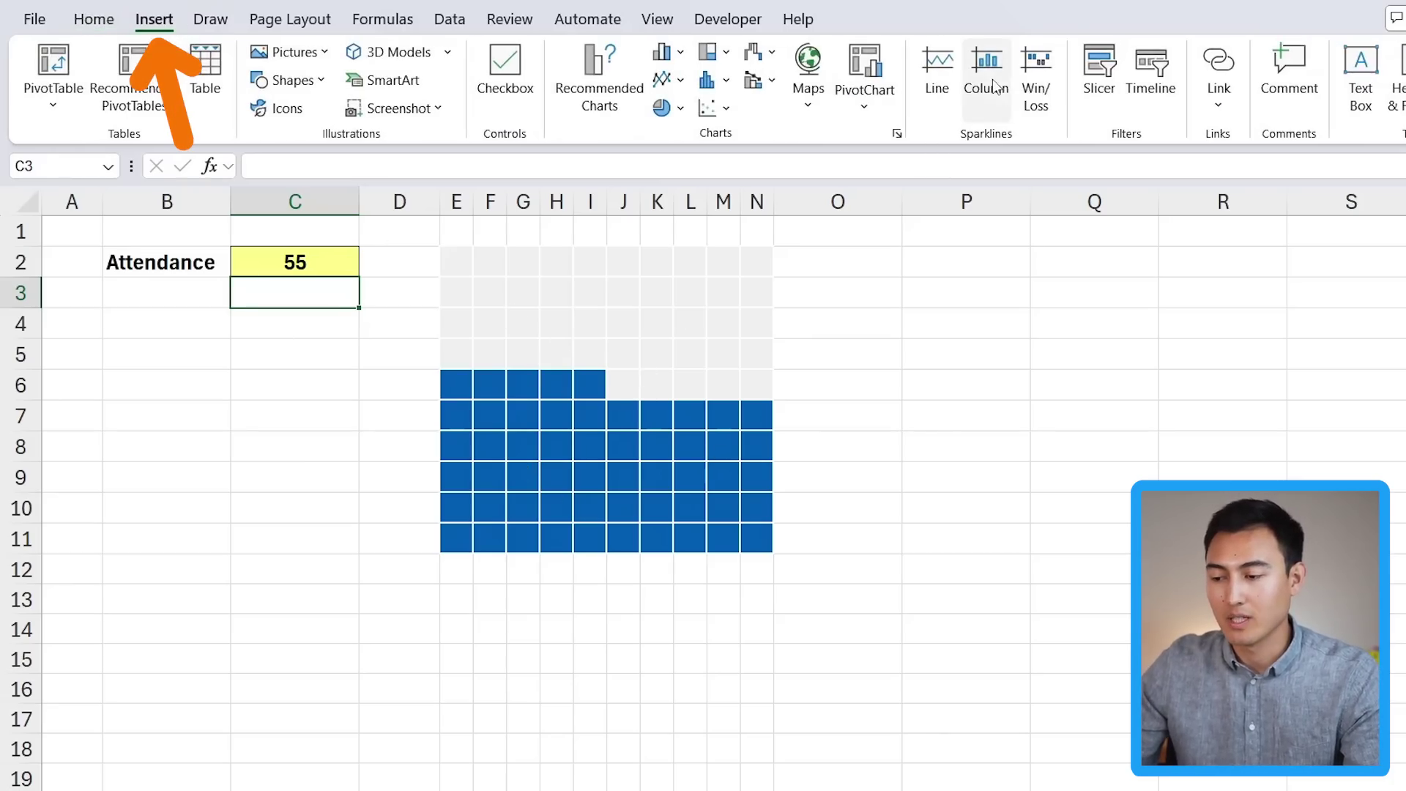
pyautogui.click(1186, 64)
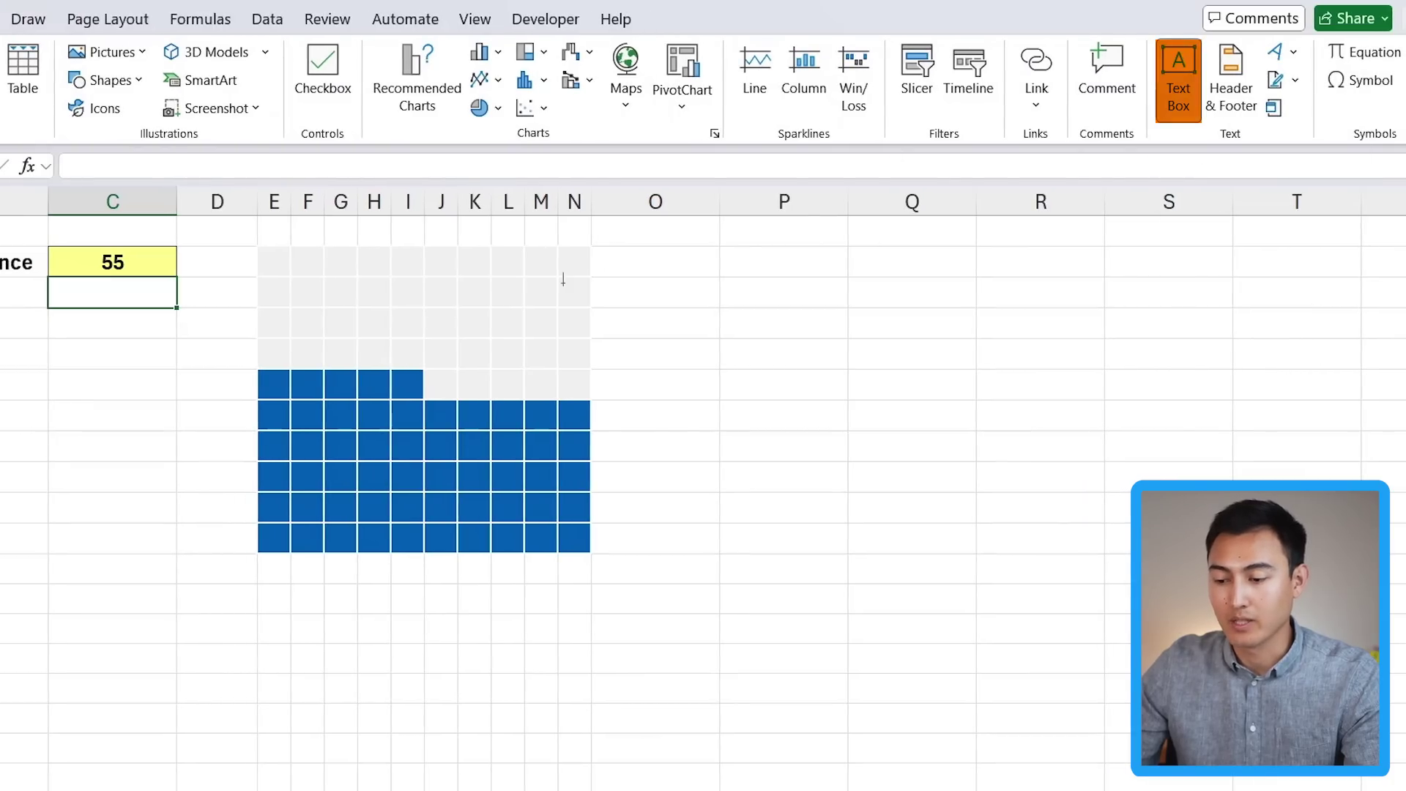
pyautogui.moveTo(327, 305); pyautogui.dragTo(517, 477)
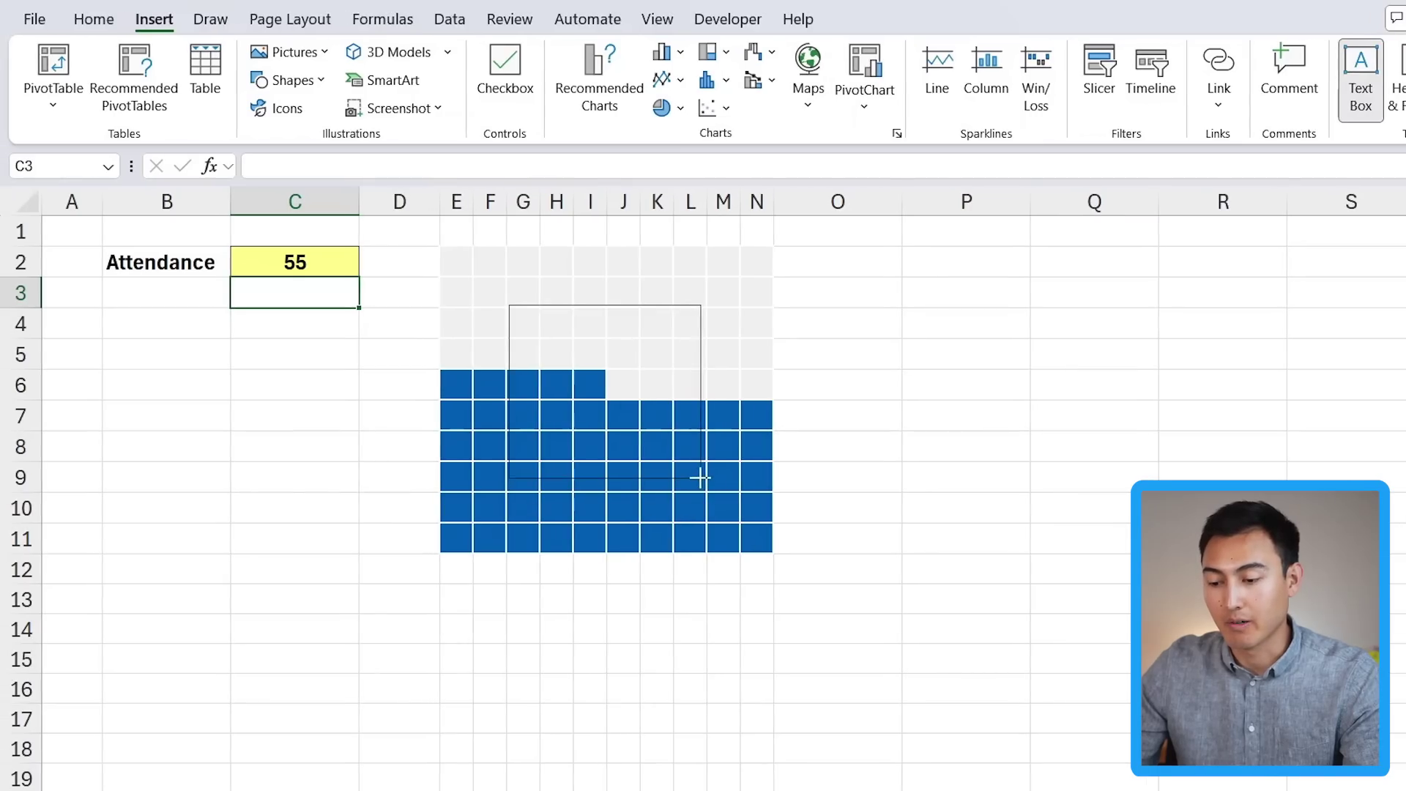
pyautogui.moveTo(700, 478); pyautogui.dragTo(701, 478)
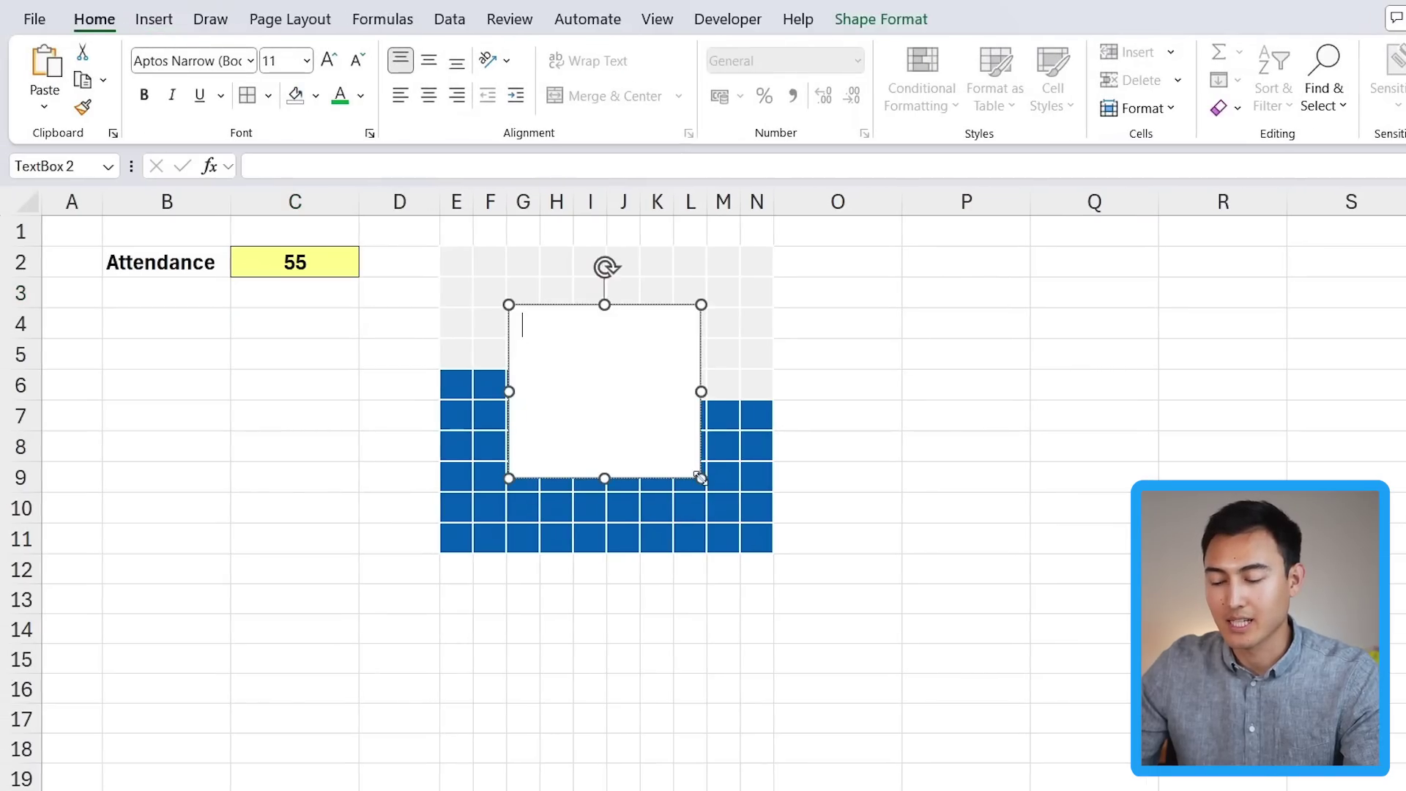
pyautogui.click(291, 163)
pyautogui.write('=')
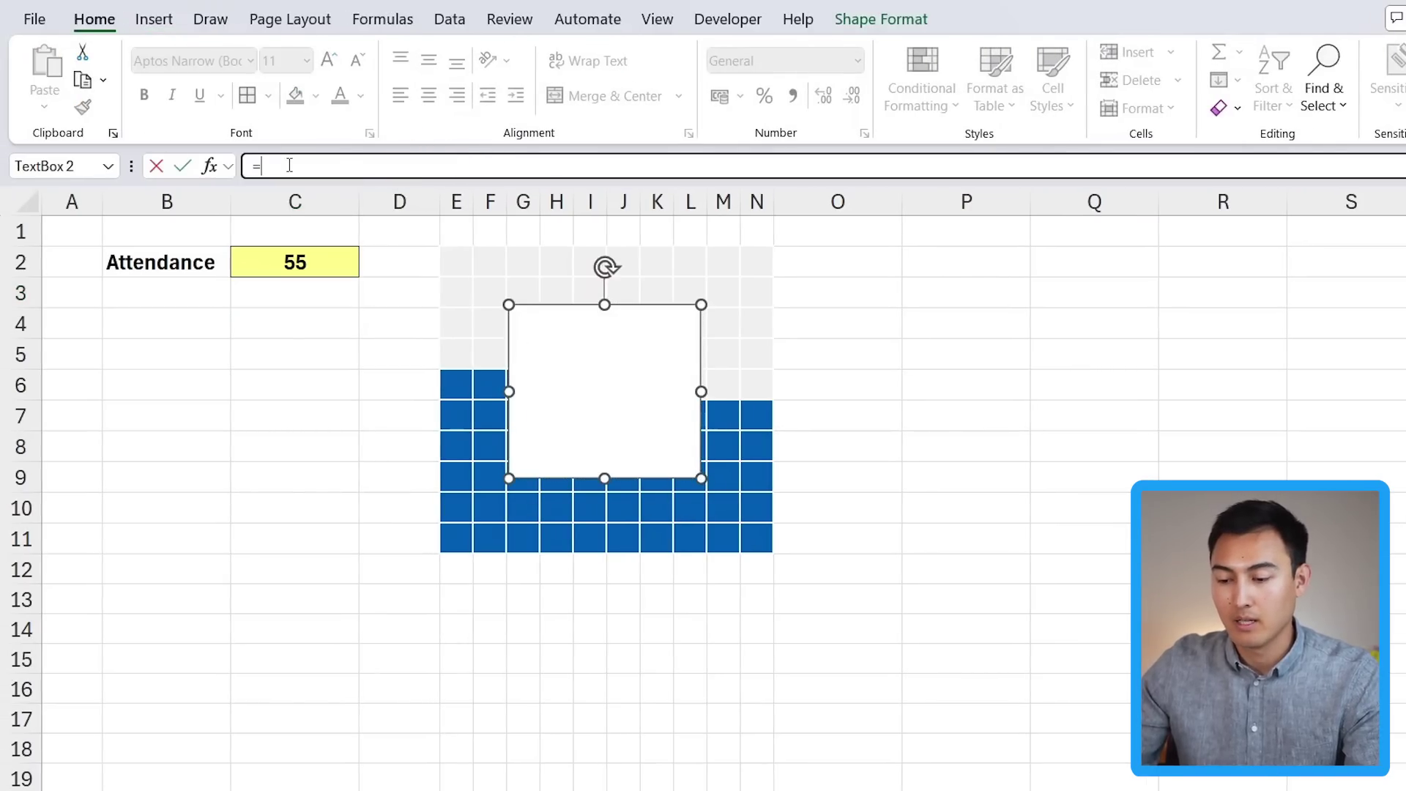
pyautogui.click(325, 268)
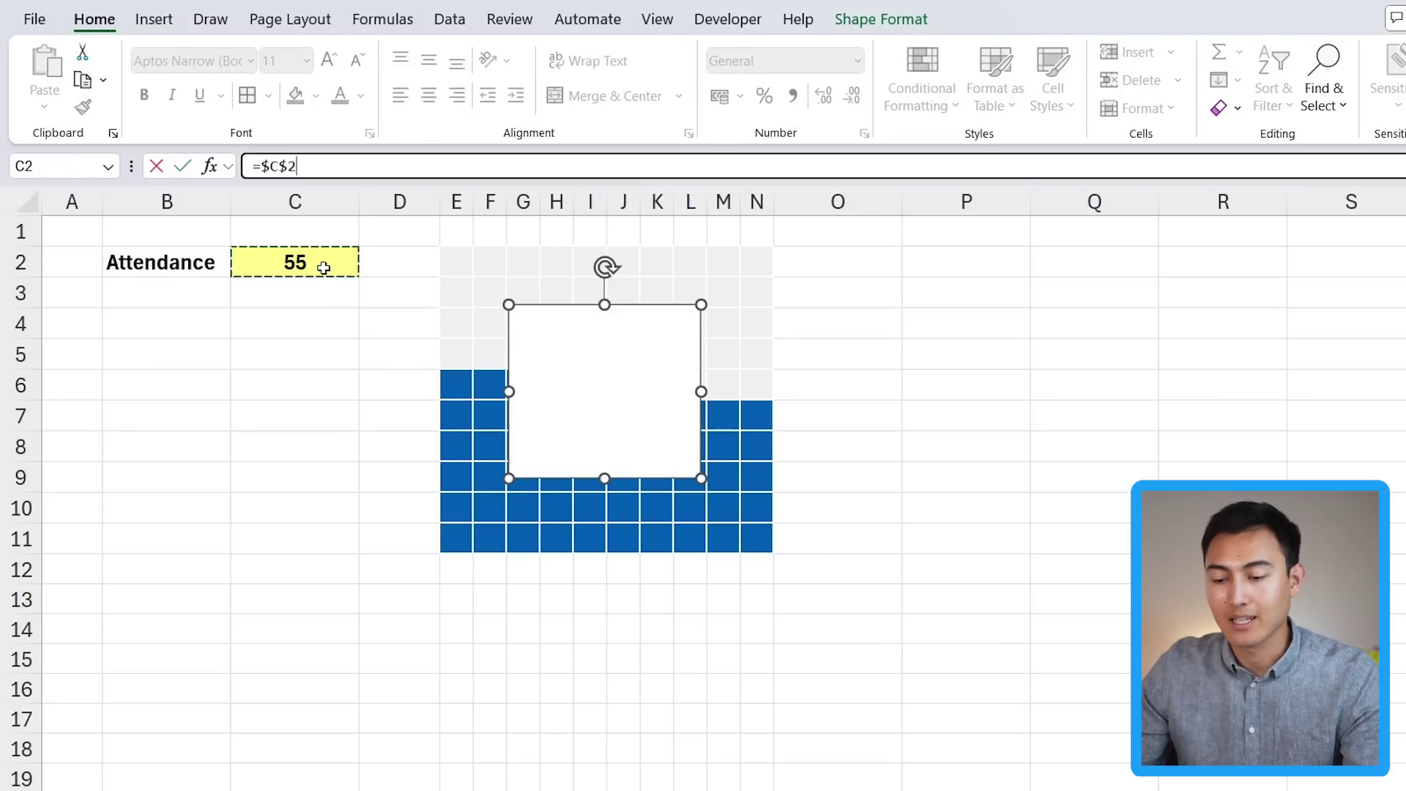
pyautogui.press('Return')
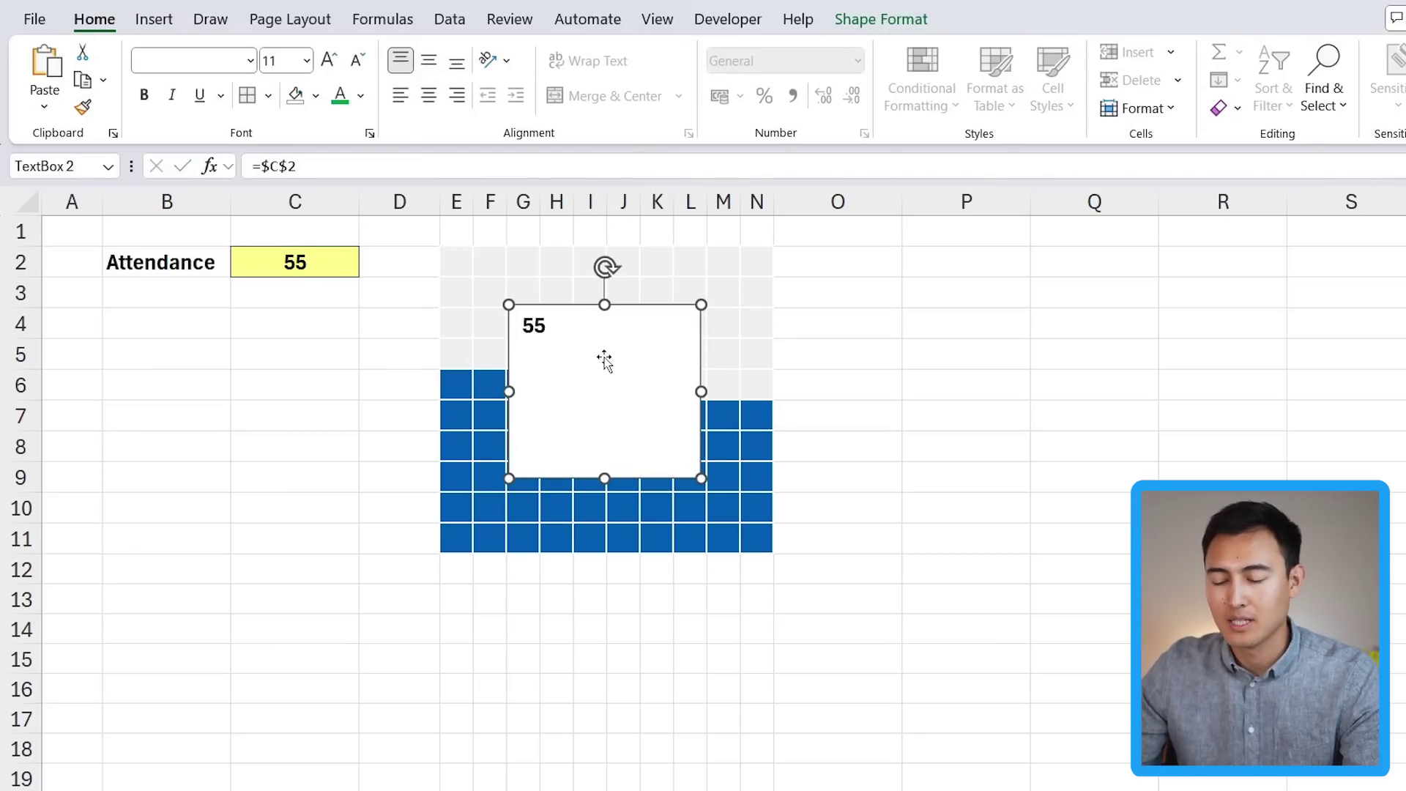
# Centre and enlarge the number, and give the text box no fill and no outline.
pyautogui.click(432, 60)
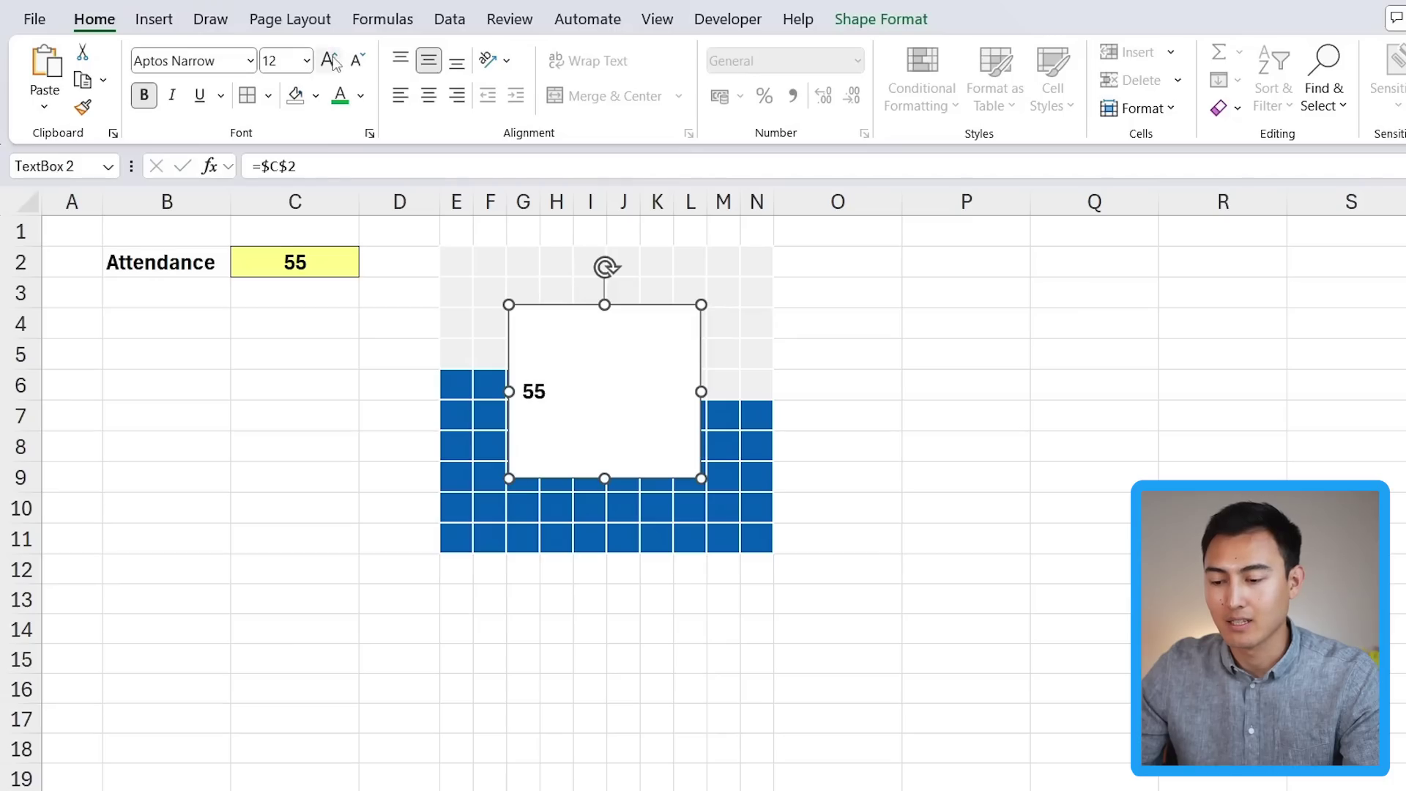
pyautogui.click(428, 95)
pyautogui.hotkey('ctrl', 'shift', '.')
pyautogui.hotkey('ctrl', 'shift', '.')
pyautogui.hotkey('ctrl', 'shift', '.')
pyautogui.hotkey('ctrl', 'shift', '.')
pyautogui.hotkey('ctrl', 'shift', '.')
pyautogui.hotkey('ctrl', 'shift', '.')
pyautogui.hotkey('ctrl', 'shift', '.')
pyautogui.hotkey('ctrl', 'shift', '.')
pyautogui.hotkey('ctrl', 'shift', '.')
pyautogui.hotkey('ctrl', 'shift', '.')
pyautogui.hotkey('ctrl', 'shift', '.')
pyautogui.hotkey('ctrl', 'shift', '.')
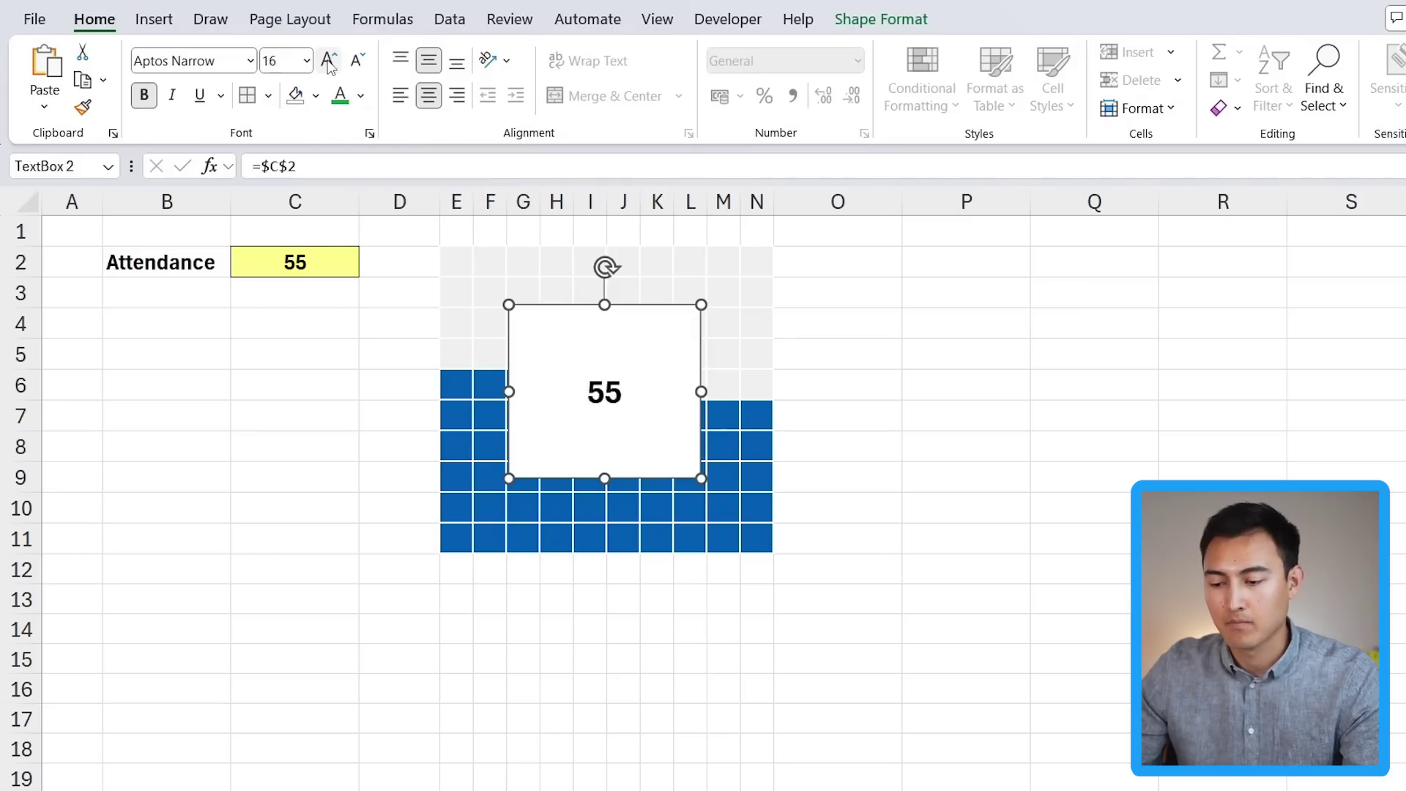
pyautogui.click(866, 24)
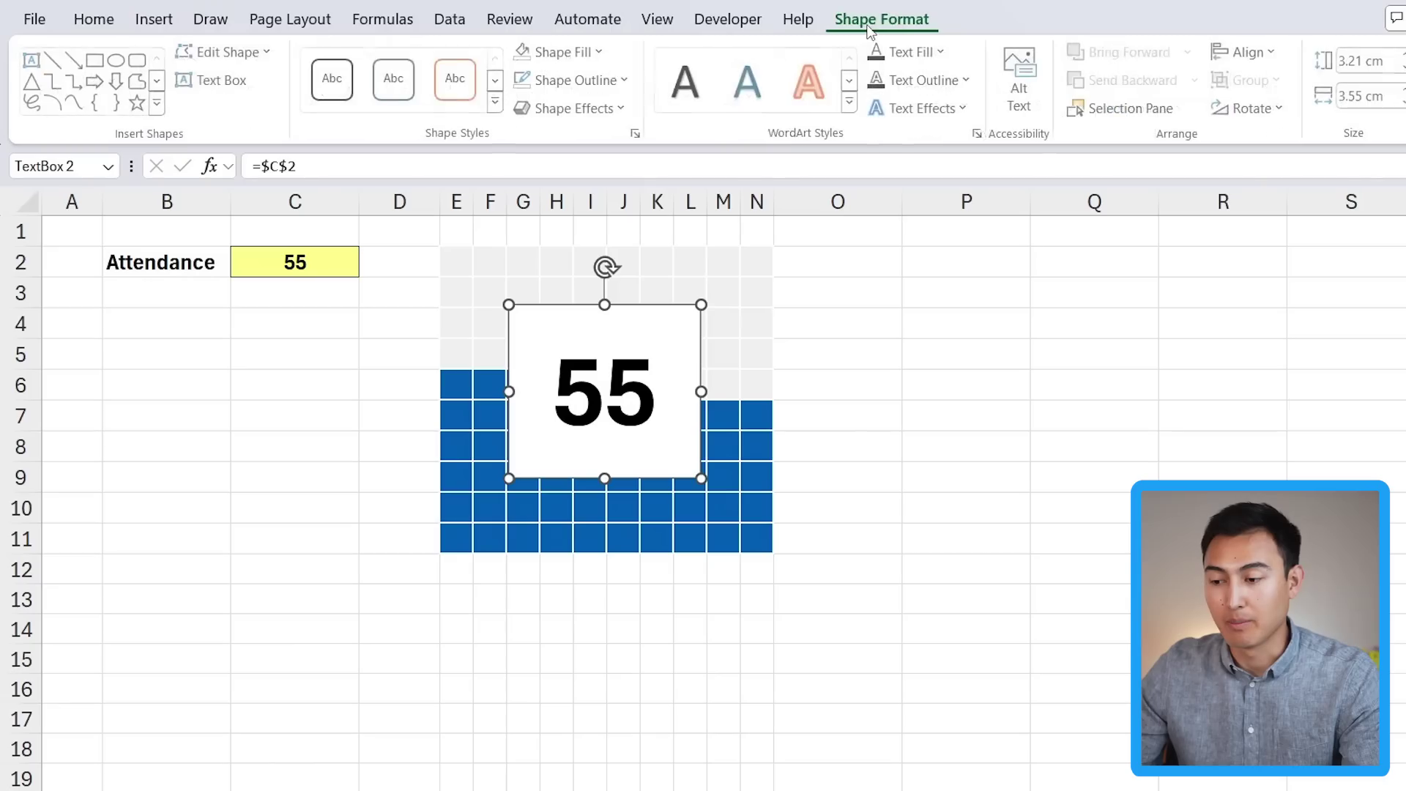
pyautogui.click(604, 53)
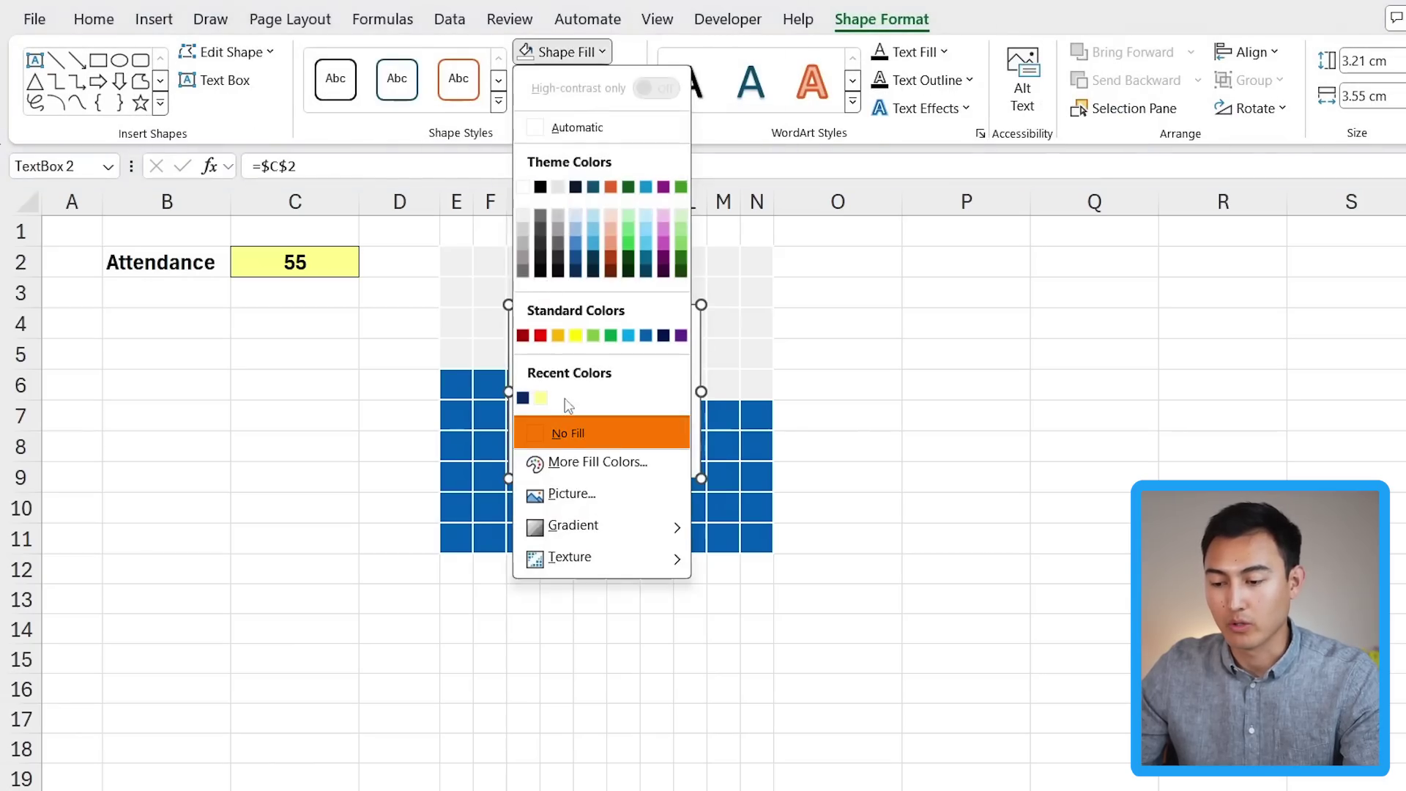
pyautogui.click(564, 429)
pyautogui.click(628, 80)
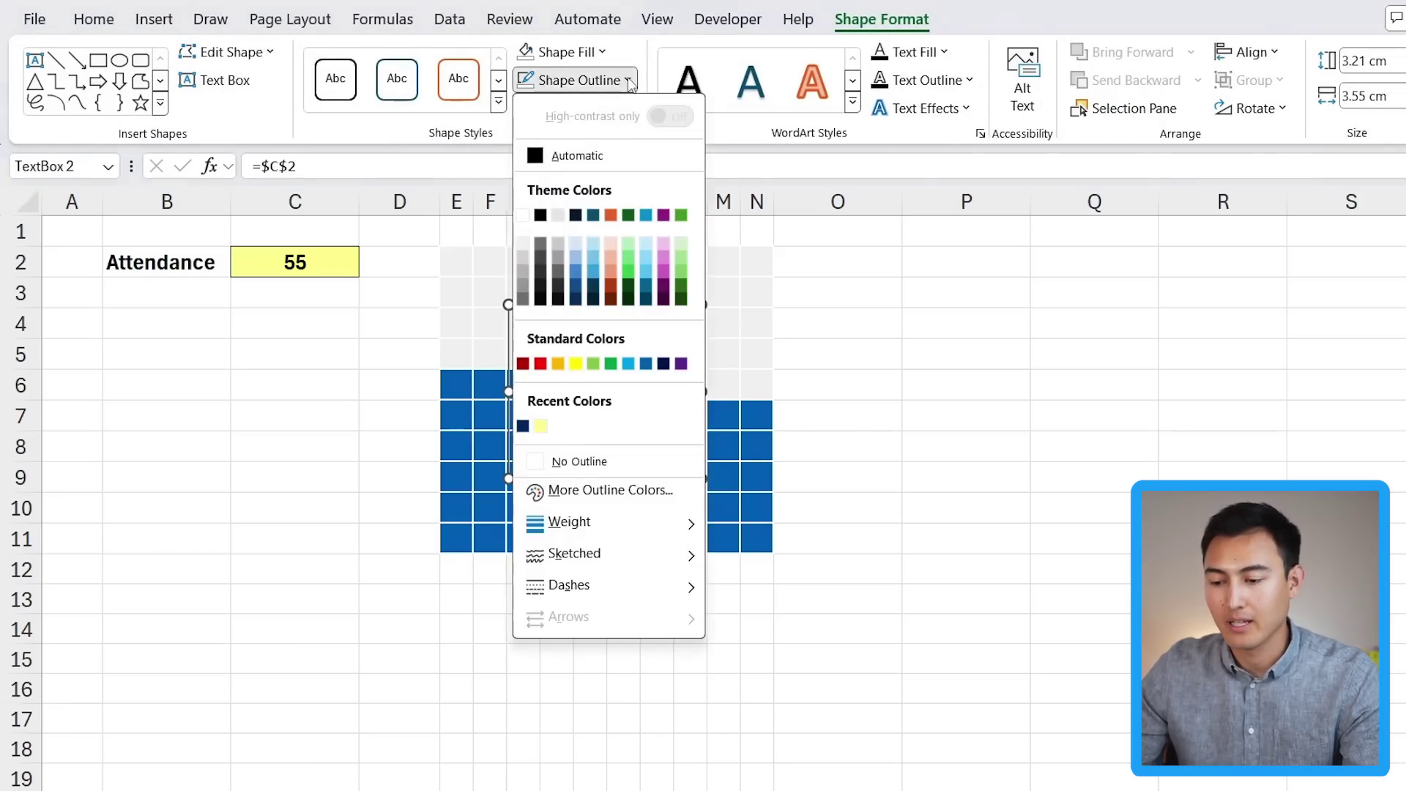
pyautogui.click(584, 463)
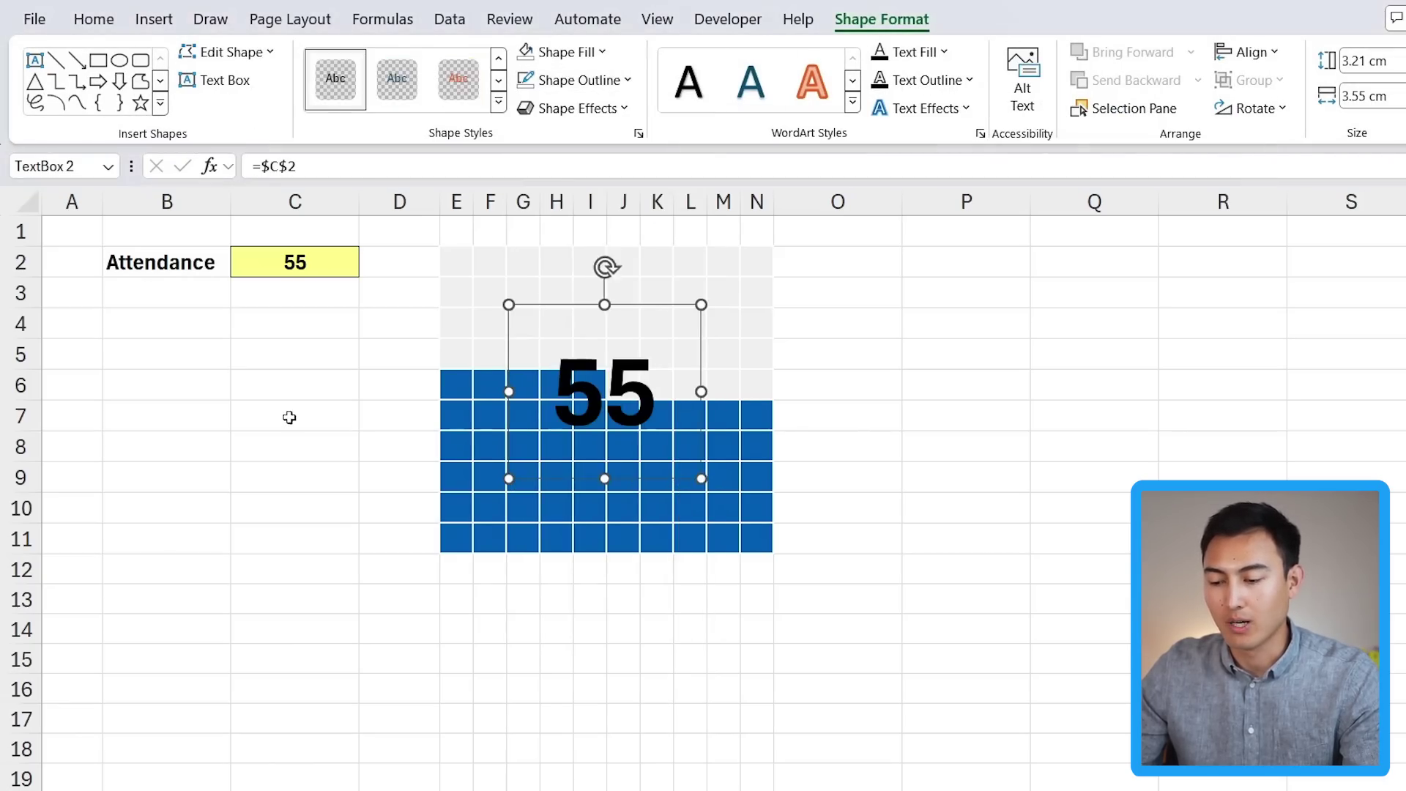
pyautogui.click(287, 415)
# Change the attendance in C2 to 40.
pyautogui.click(291, 268)
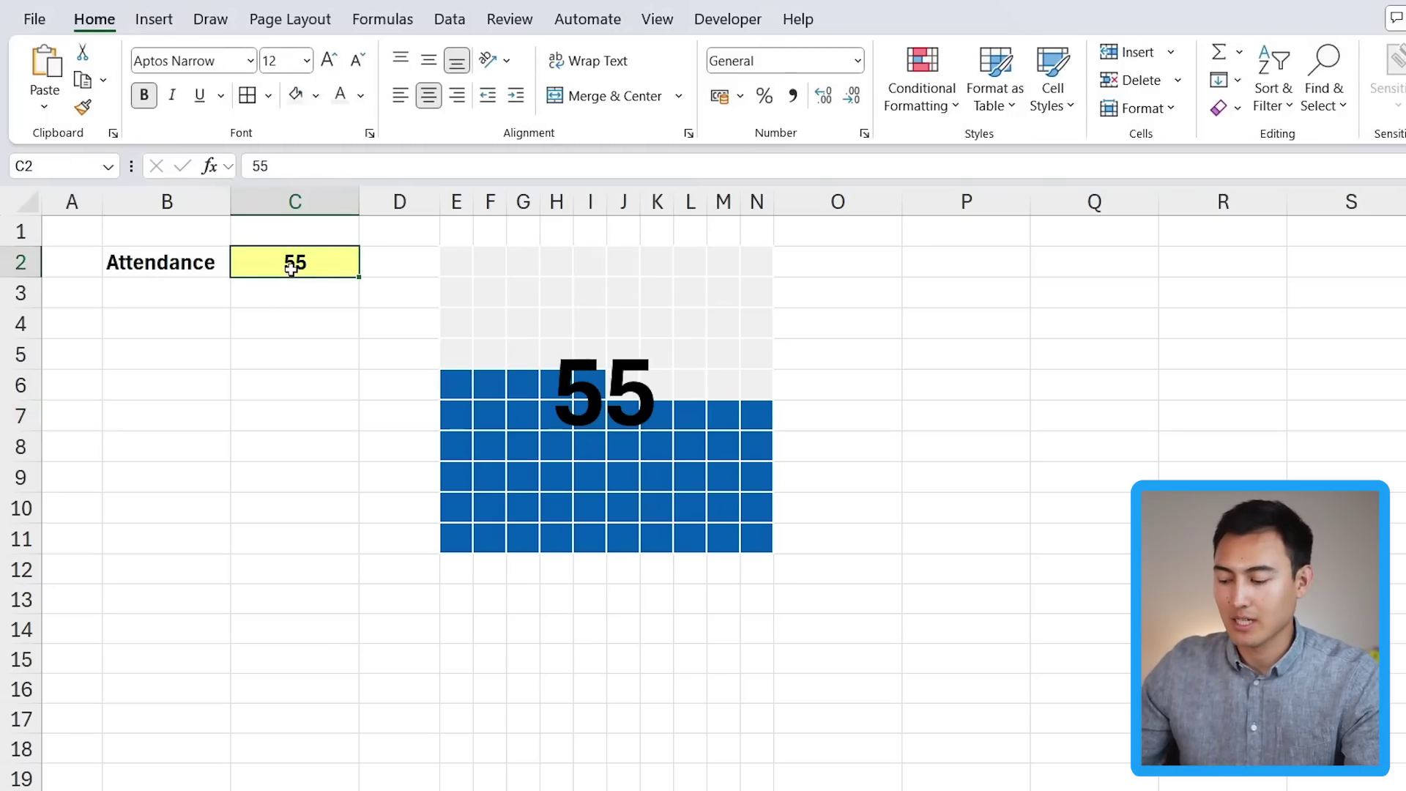
pyautogui.write('40')
pyautogui.press('Return')
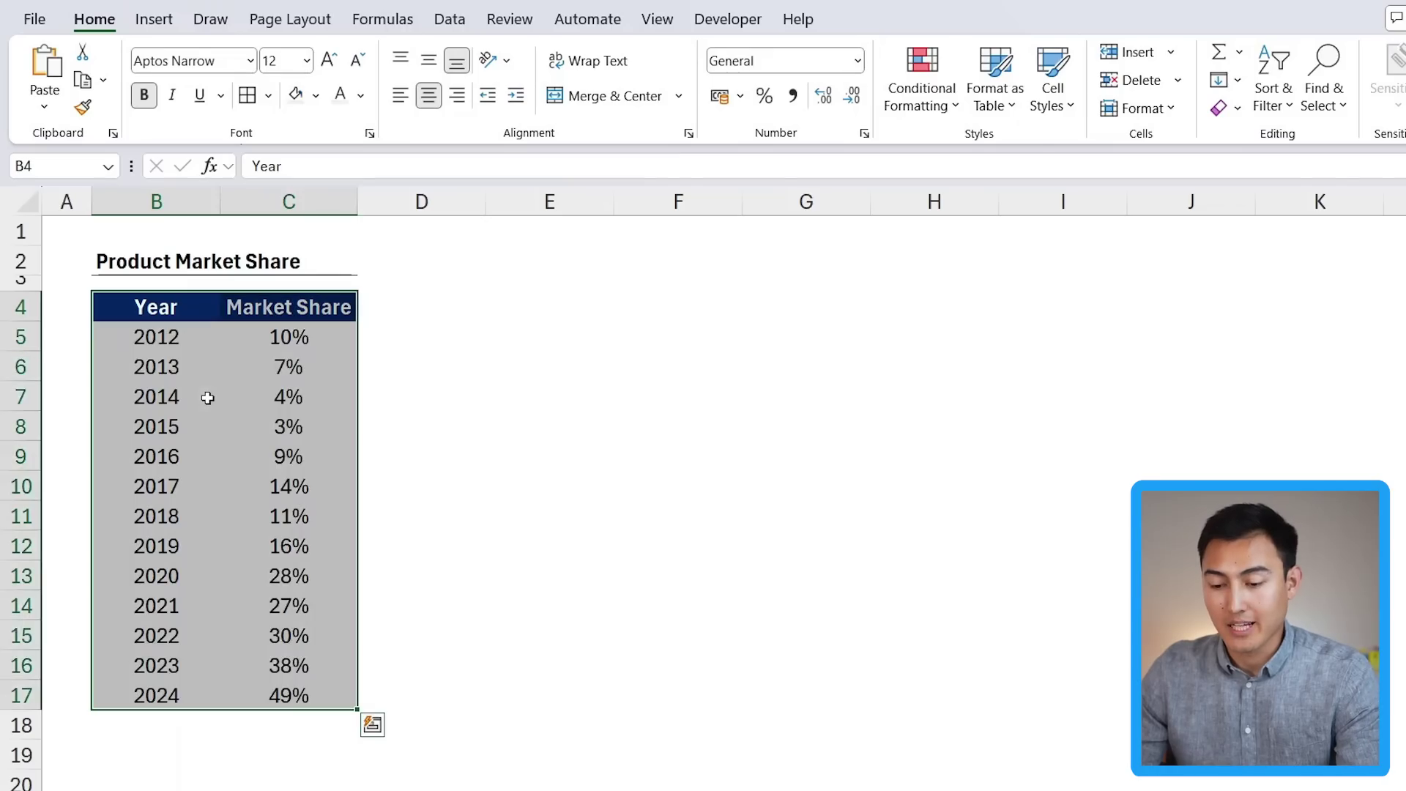
# Insert the recommended market-share line chart beside the table and delete its title.
pyautogui.click(154, 20)
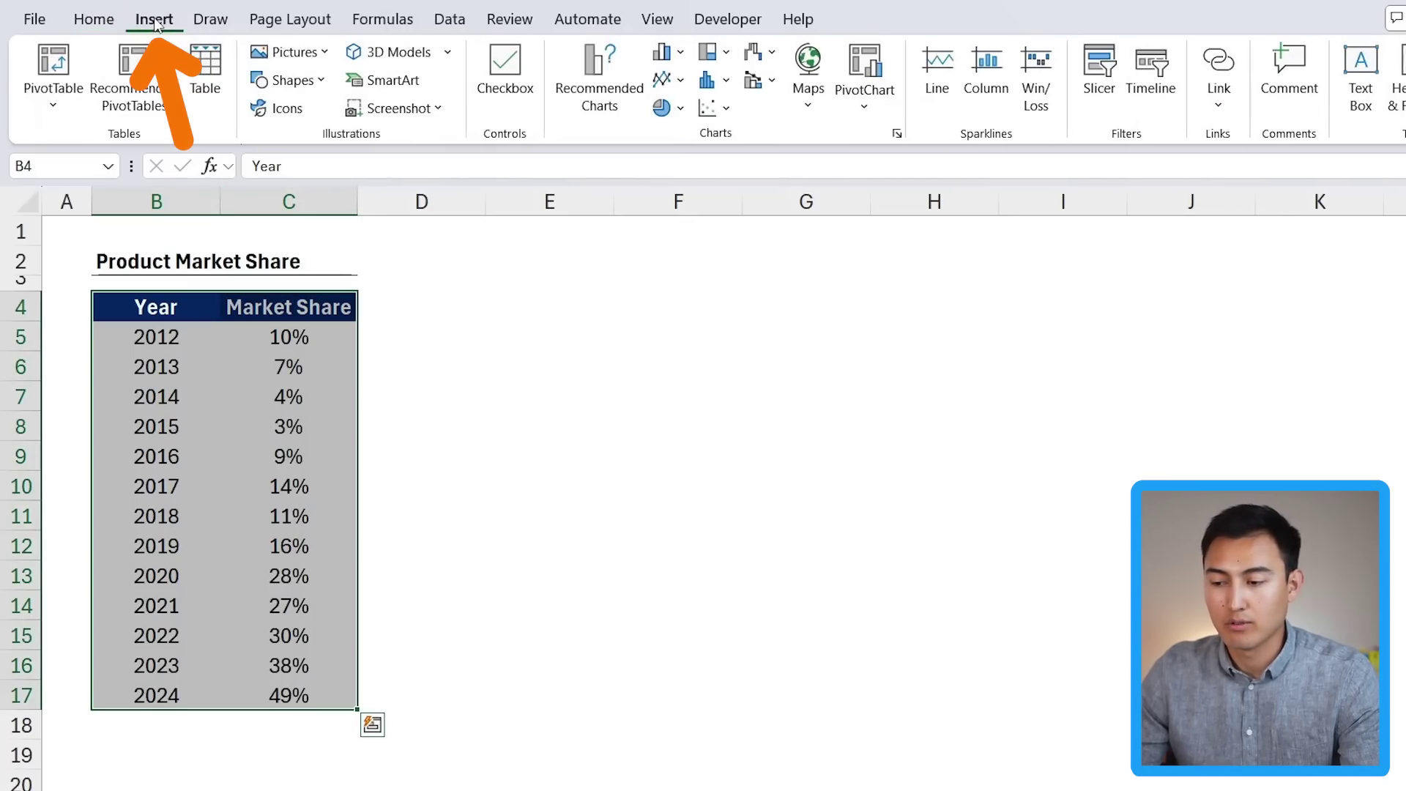
pyautogui.click(614, 71)
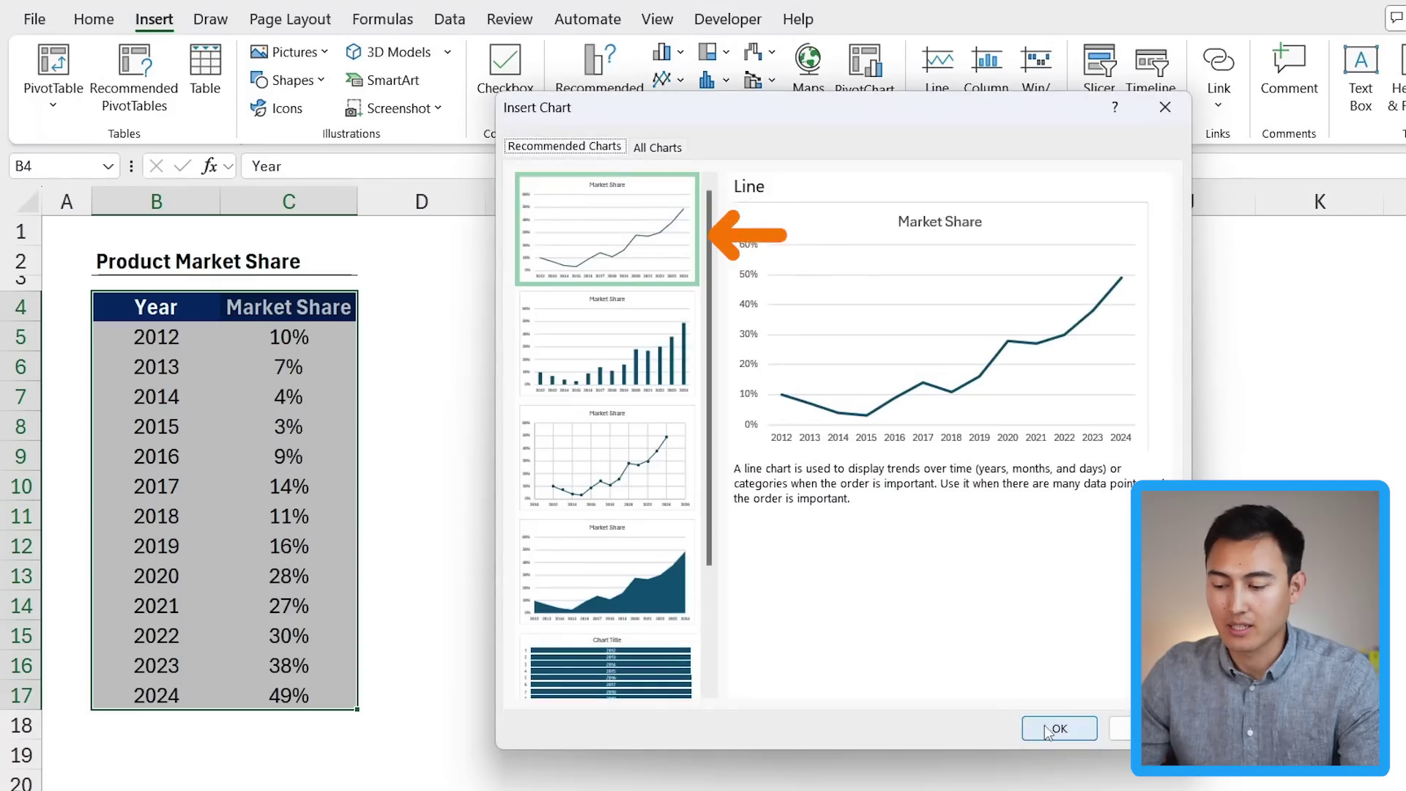
pyautogui.click(1059, 728)
pyautogui.moveTo(645, 340); pyautogui.dragTo(566, 305)
pyautogui.click(712, 322)
pyautogui.press('Delete')
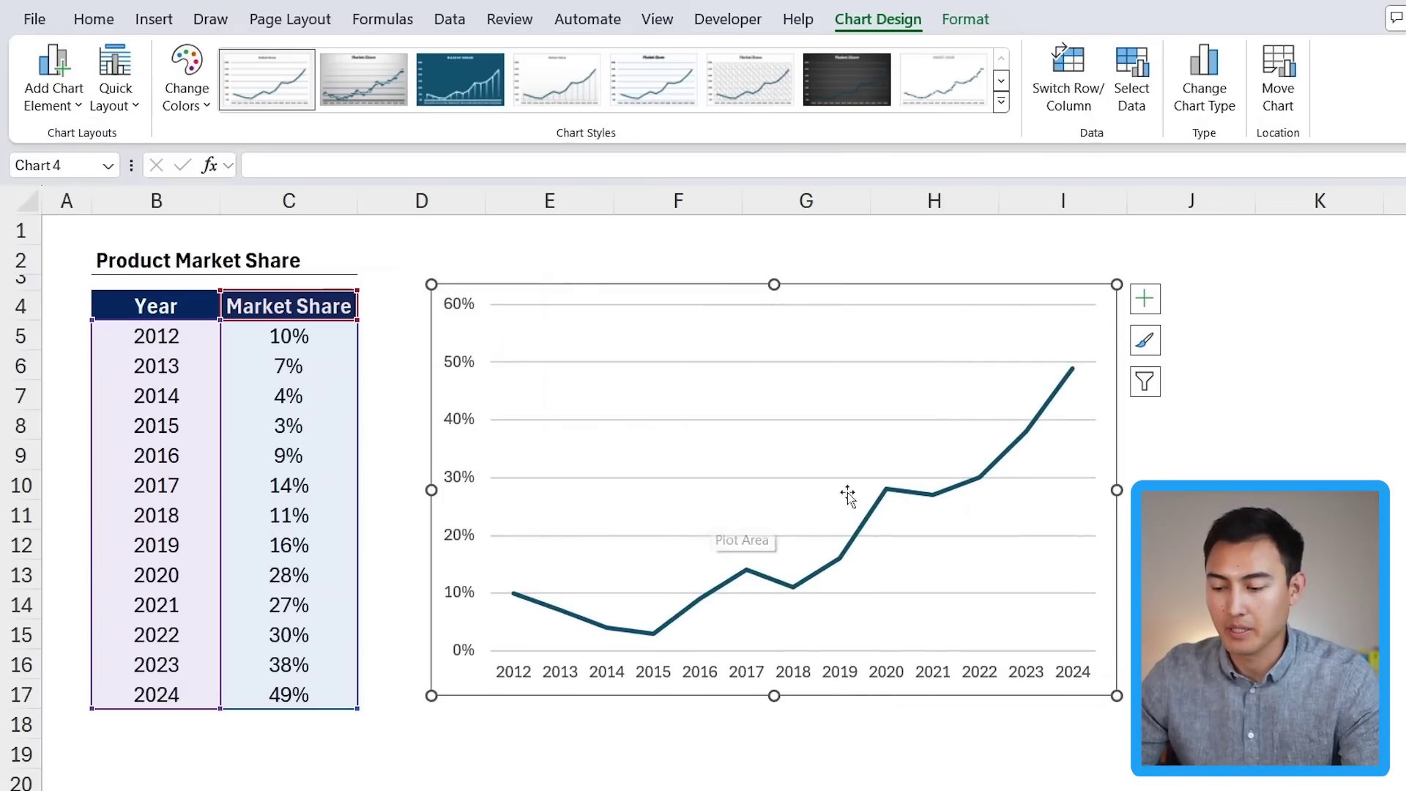
pyautogui.click(884, 504)
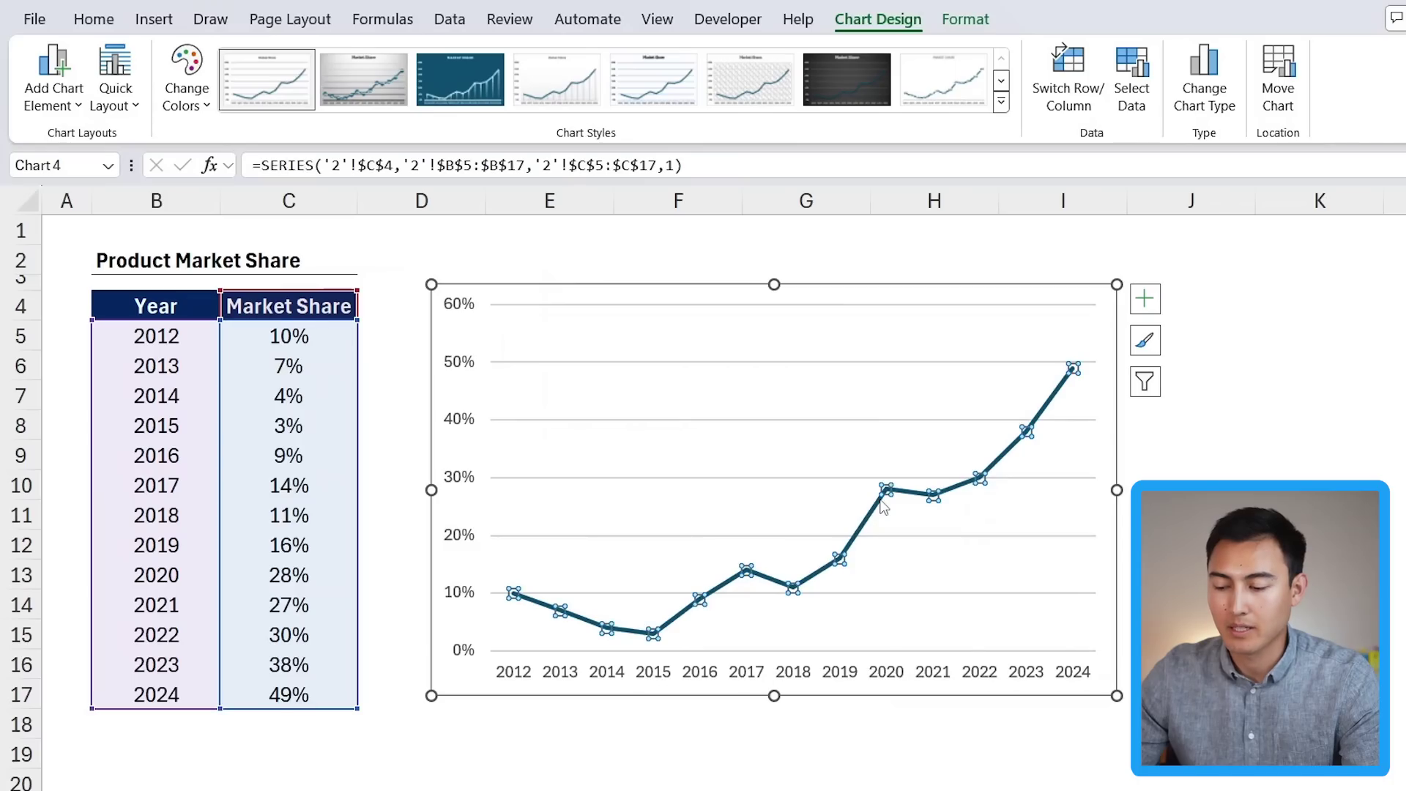
pyautogui.rightClick(886, 493)
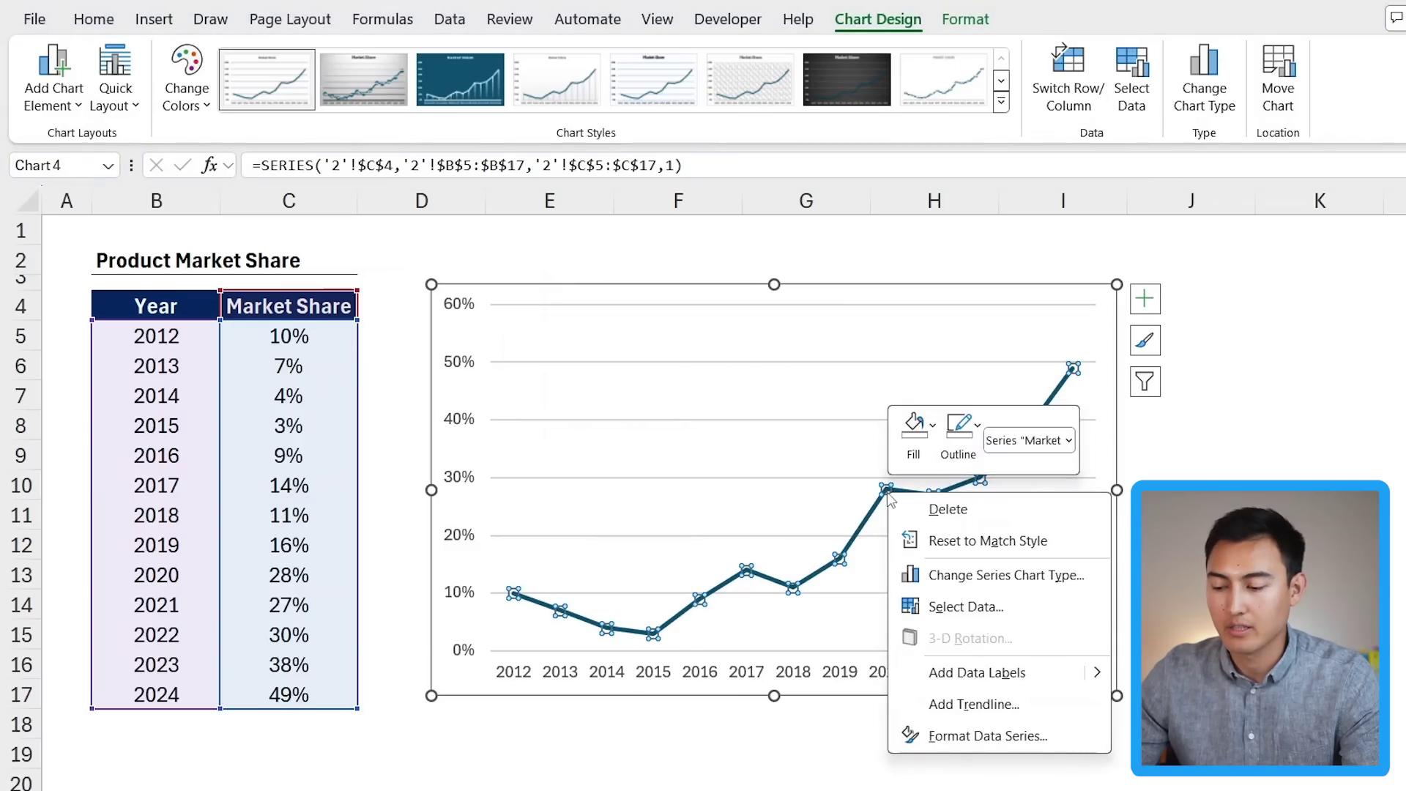
# Give the line built-in circle markers of size 7 with solid white fill.
pyautogui.click(951, 735)
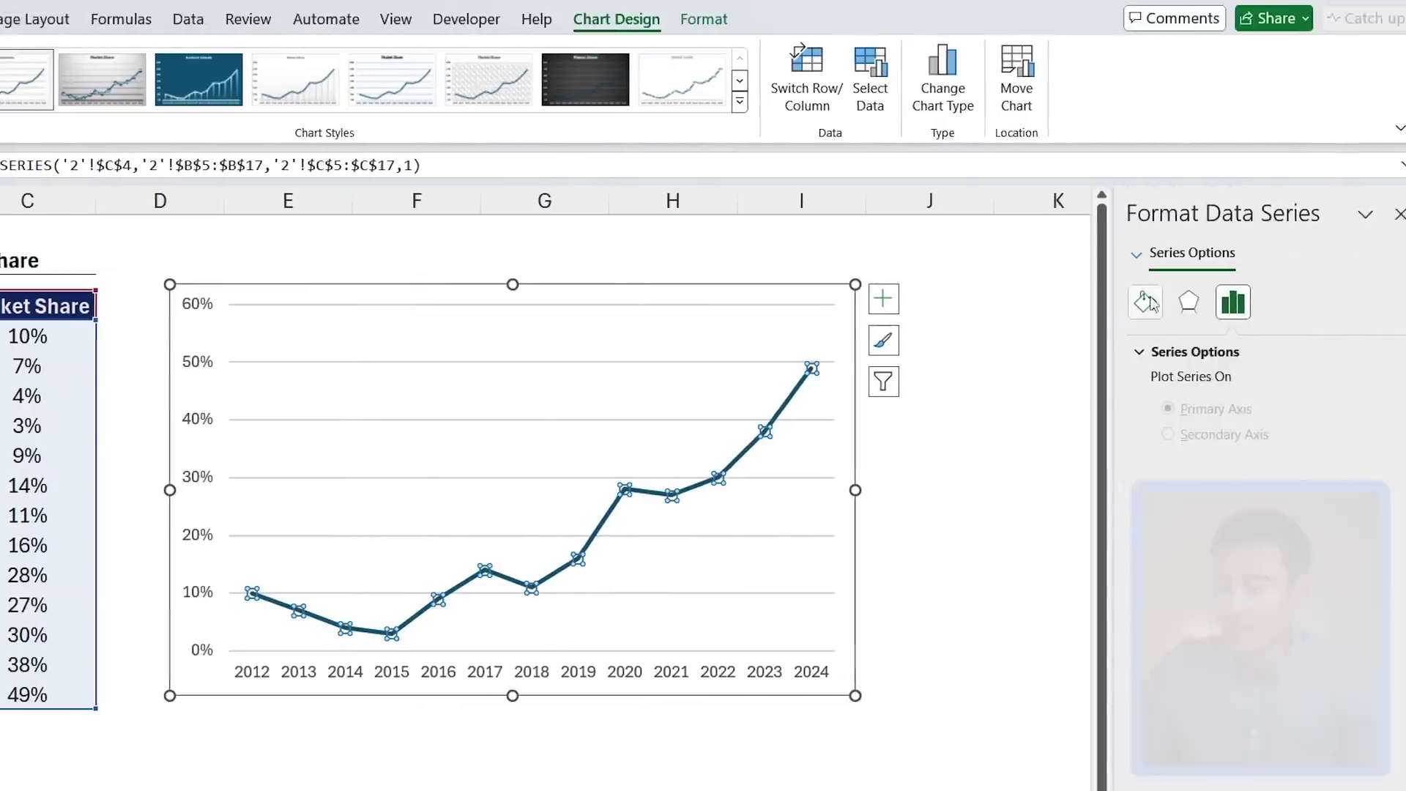
pyautogui.click(1129, 303)
pyautogui.click(1220, 355)
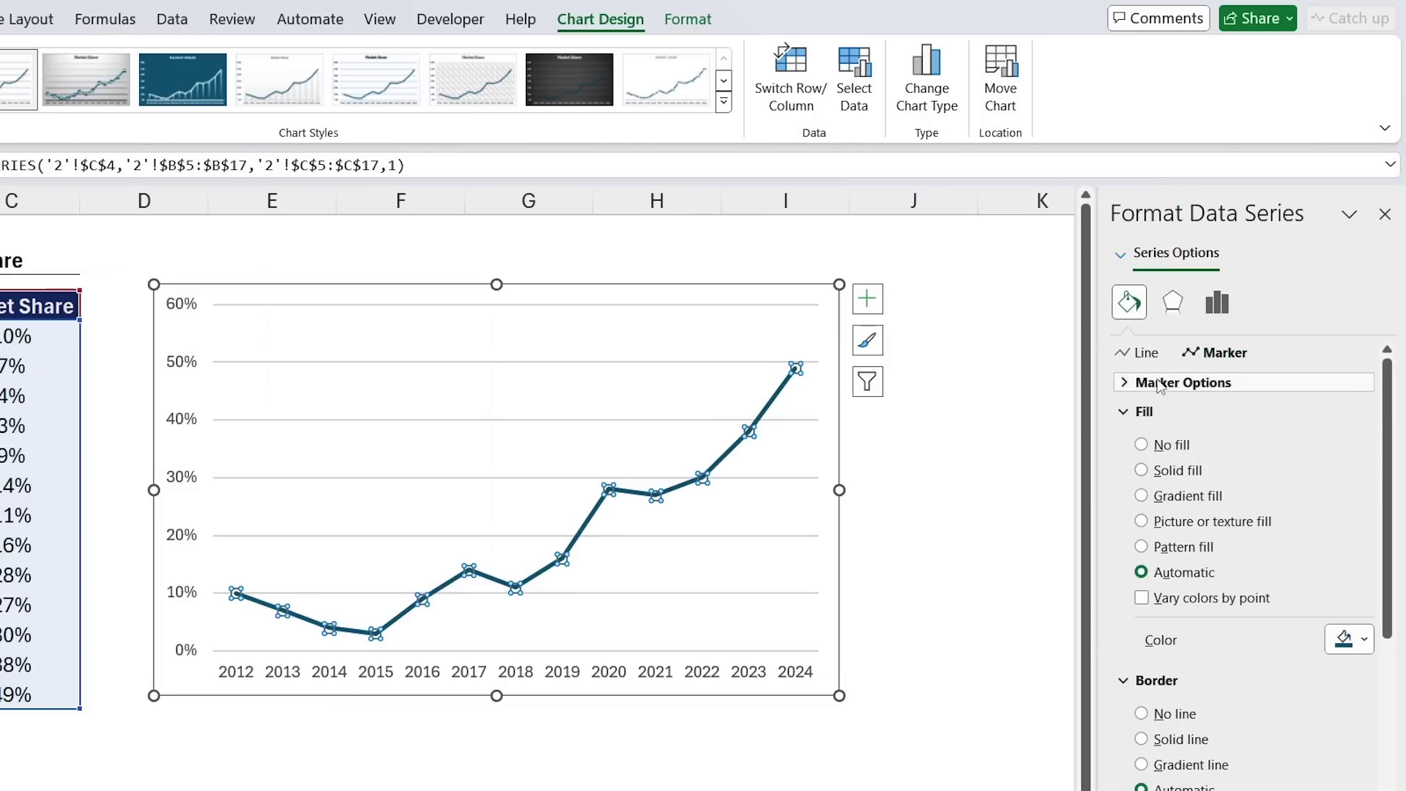
pyautogui.click(1182, 383)
pyautogui.click(1168, 466)
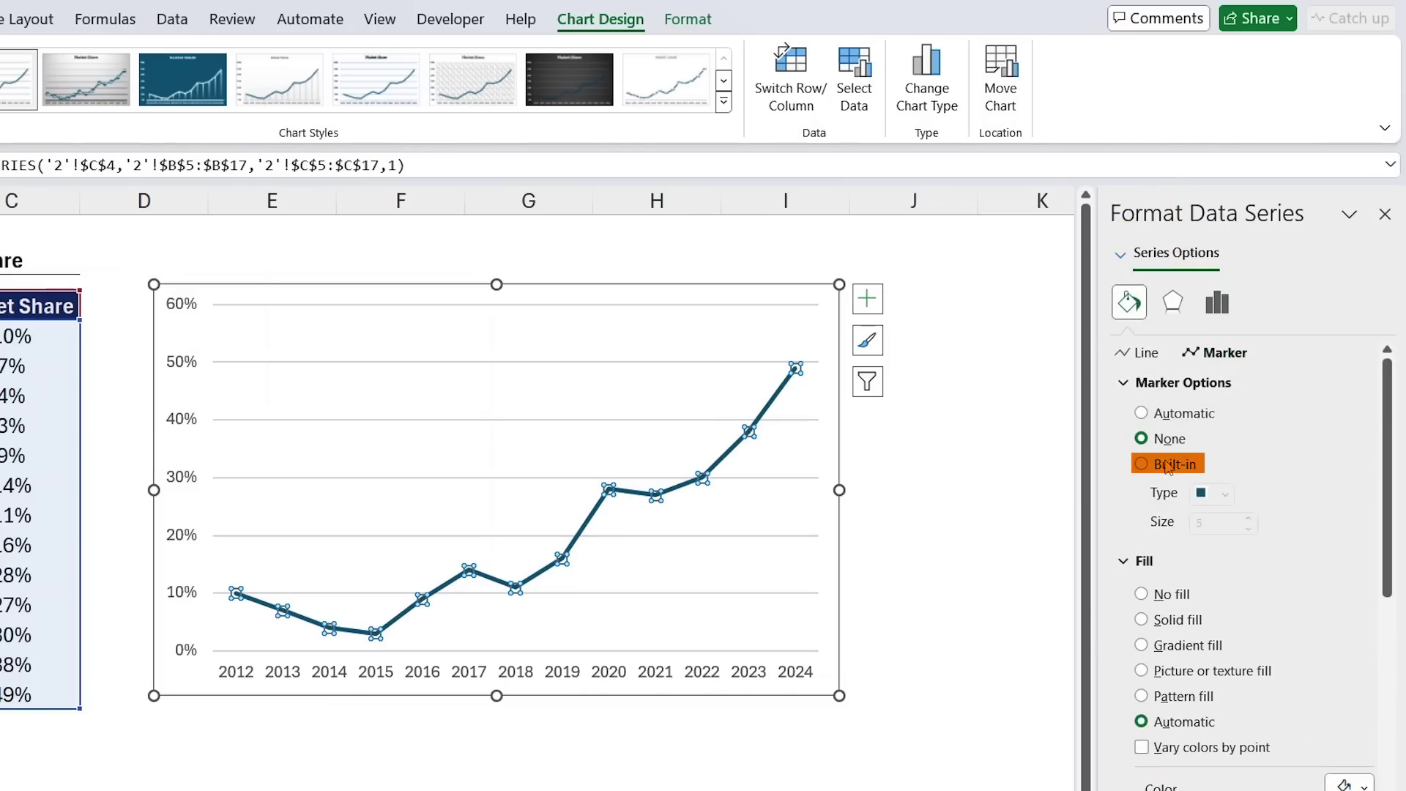
pyautogui.click(1224, 495)
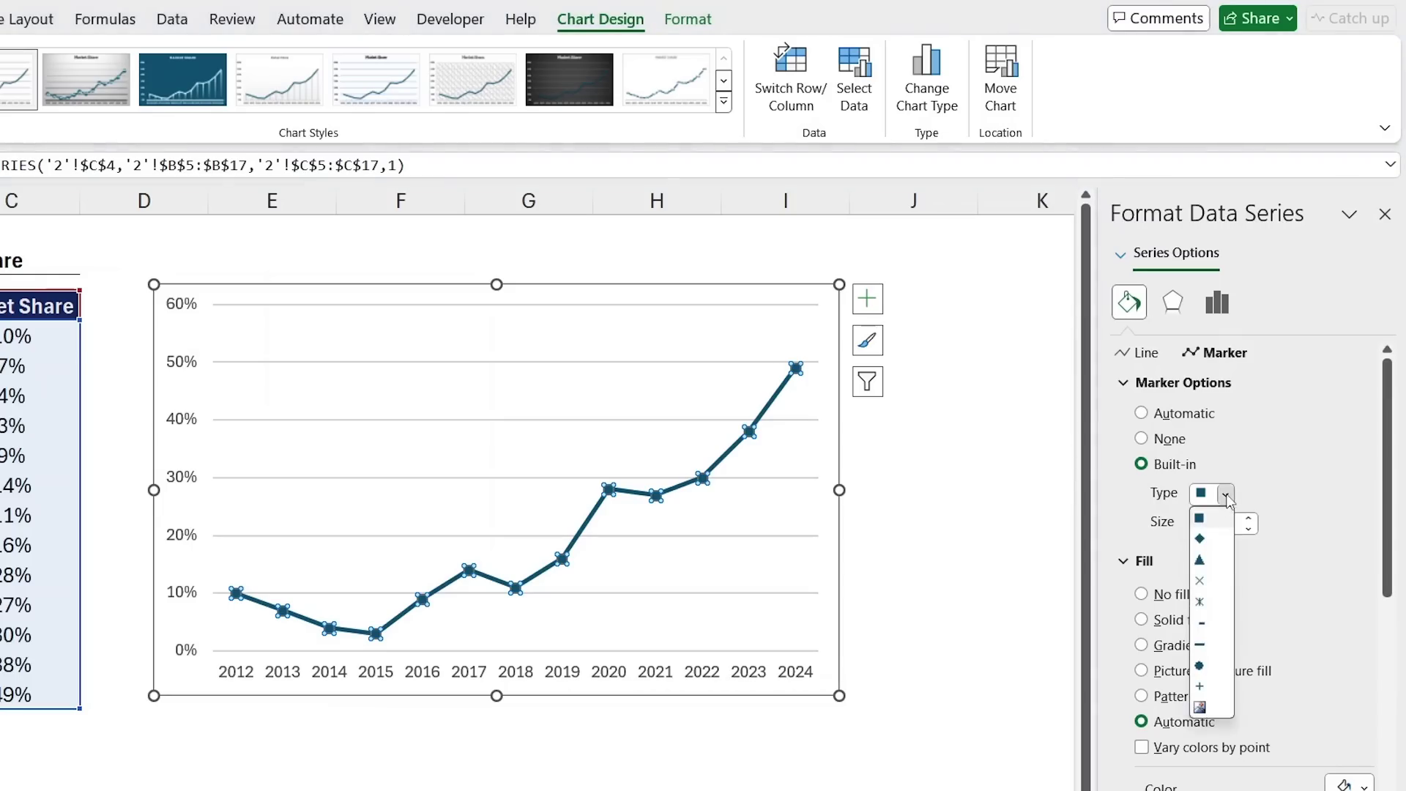
pyautogui.click(1210, 672)
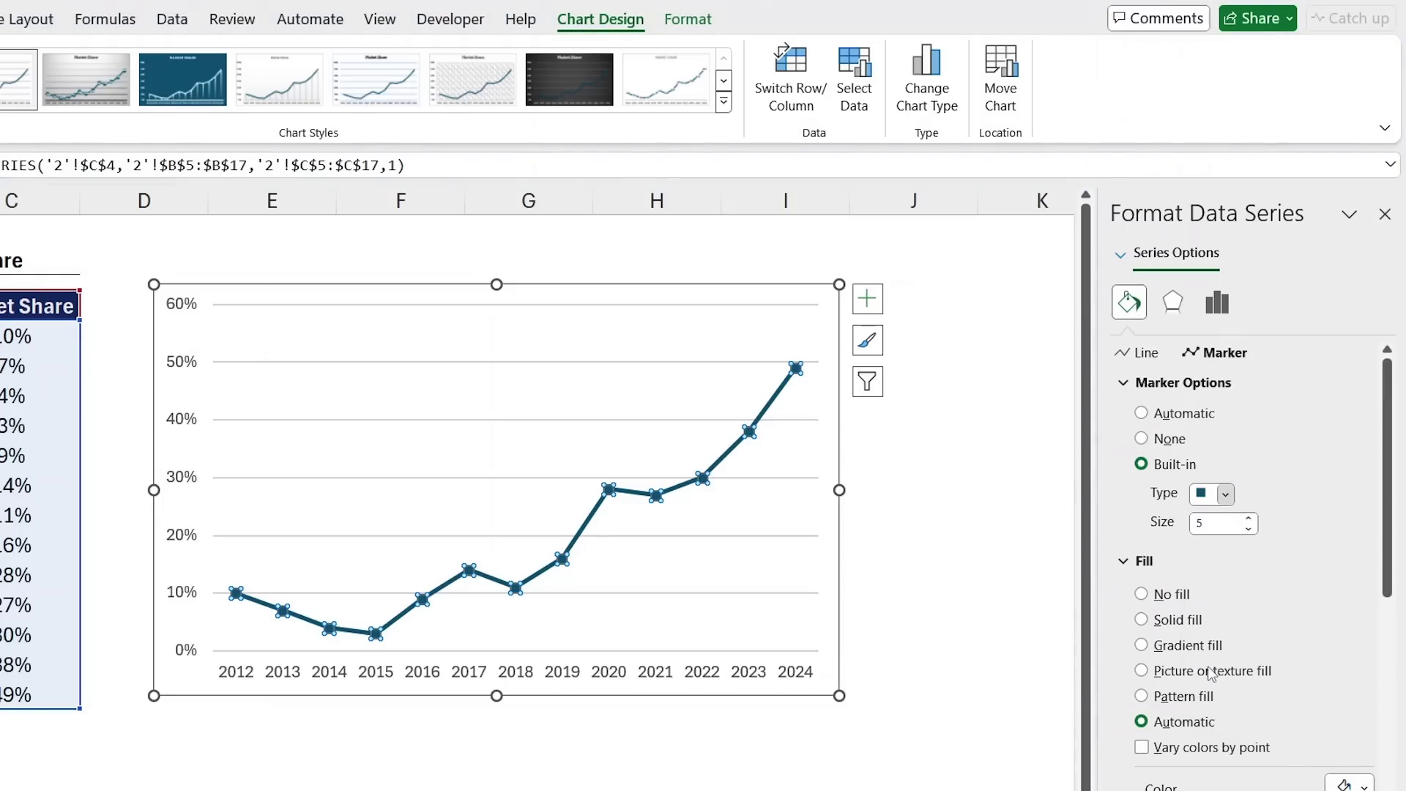
pyautogui.click(1249, 518)
pyautogui.click(1248, 518)
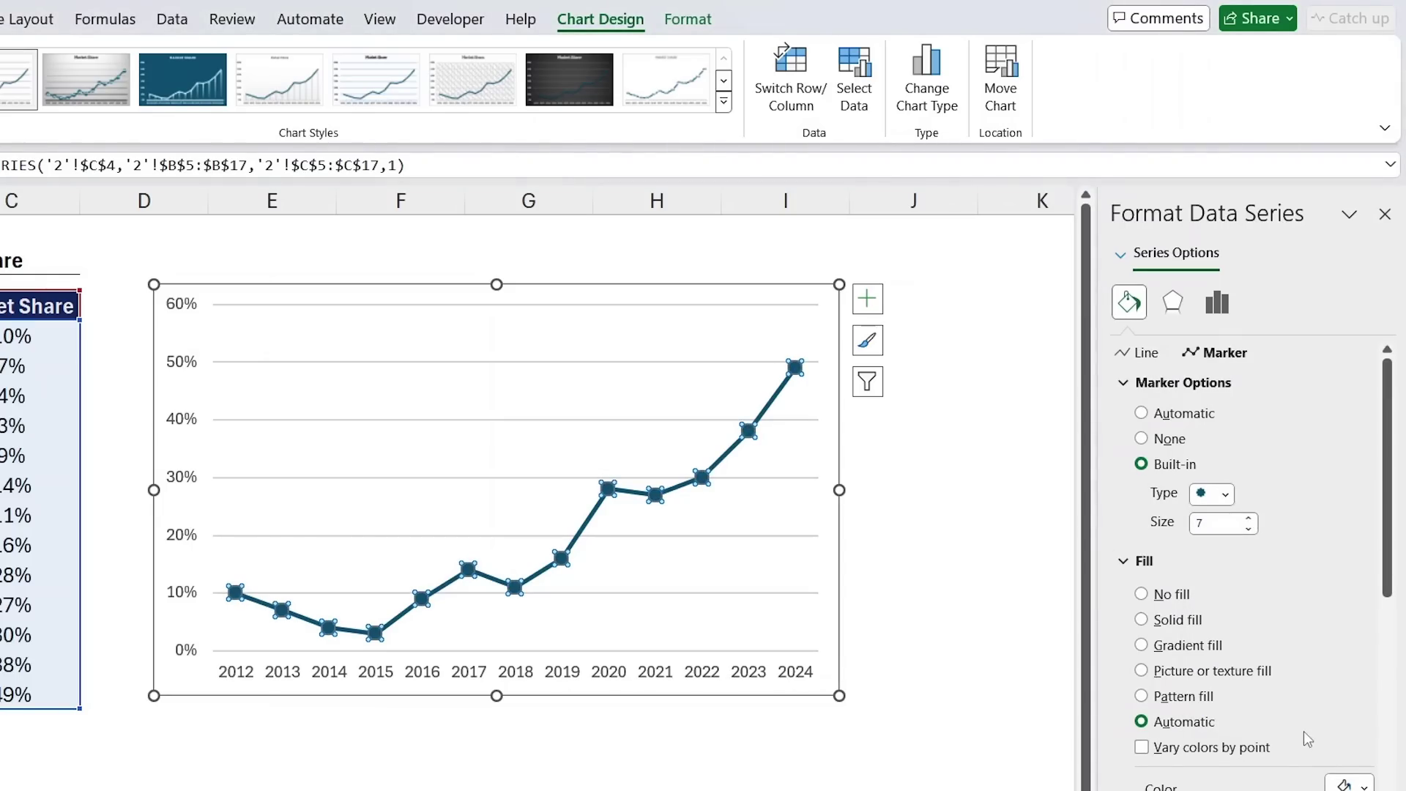
pyautogui.scroll(-3, 1309, 738)
pyautogui.click(1346, 632)
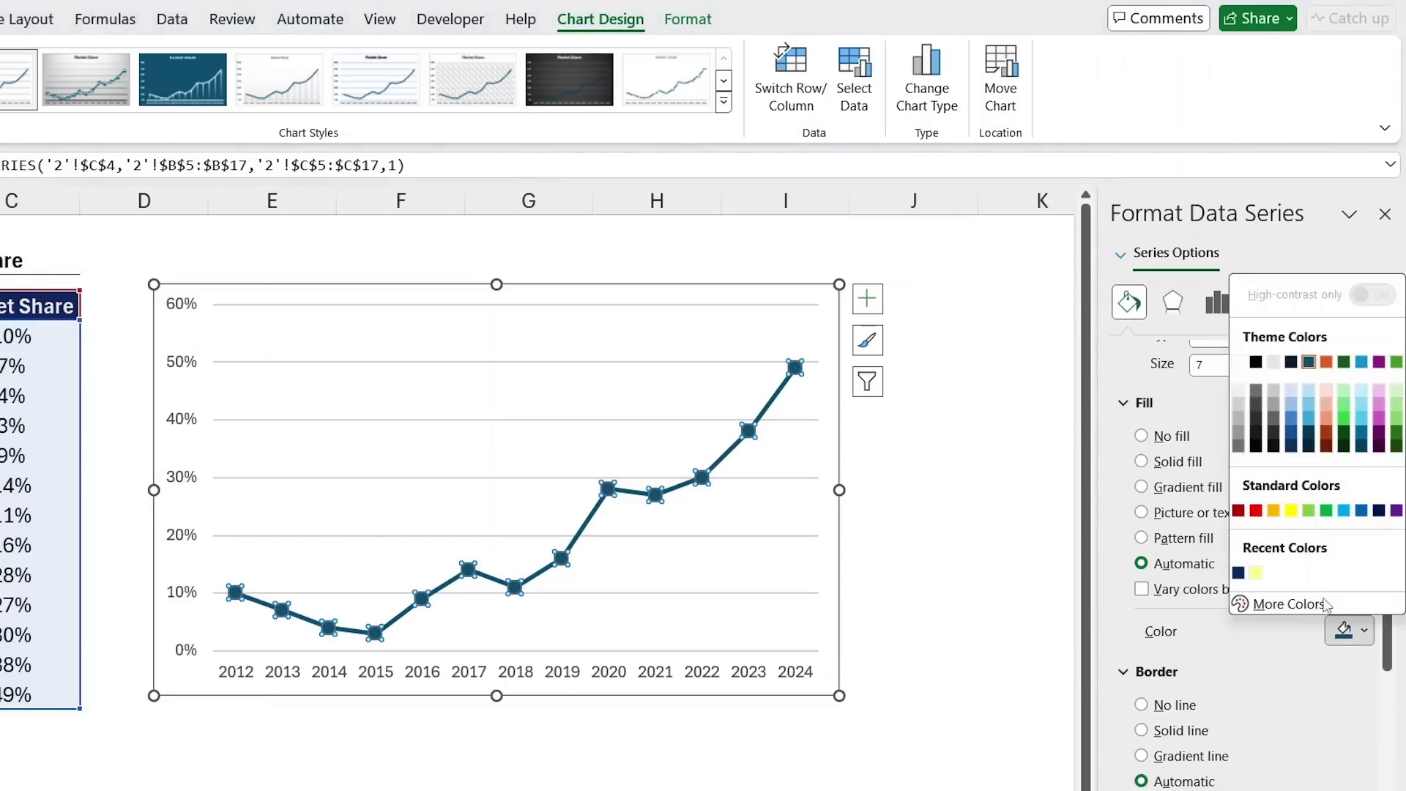
pyautogui.click(1239, 362)
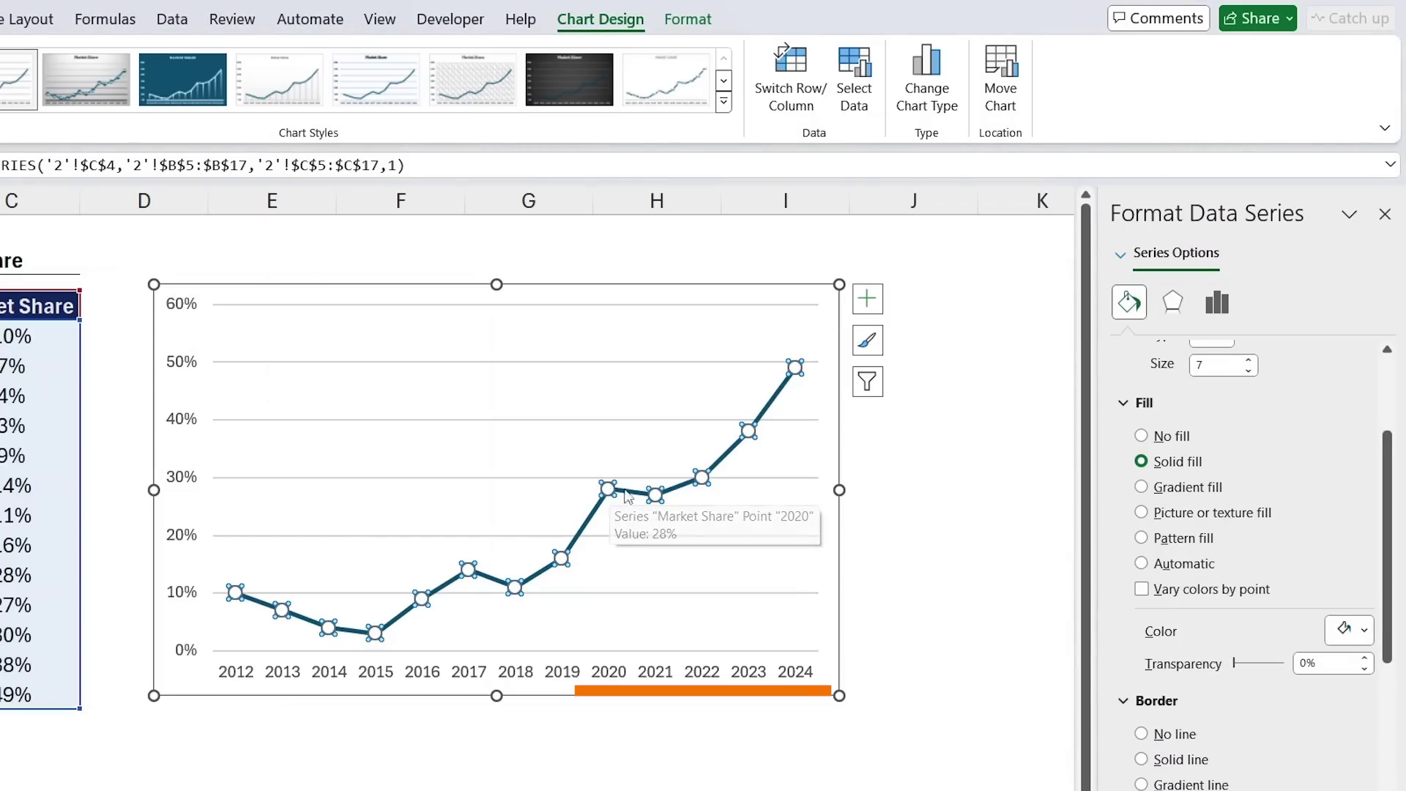
# Fill the 2020 through 2024 markers gold.
pyautogui.click(610, 493)
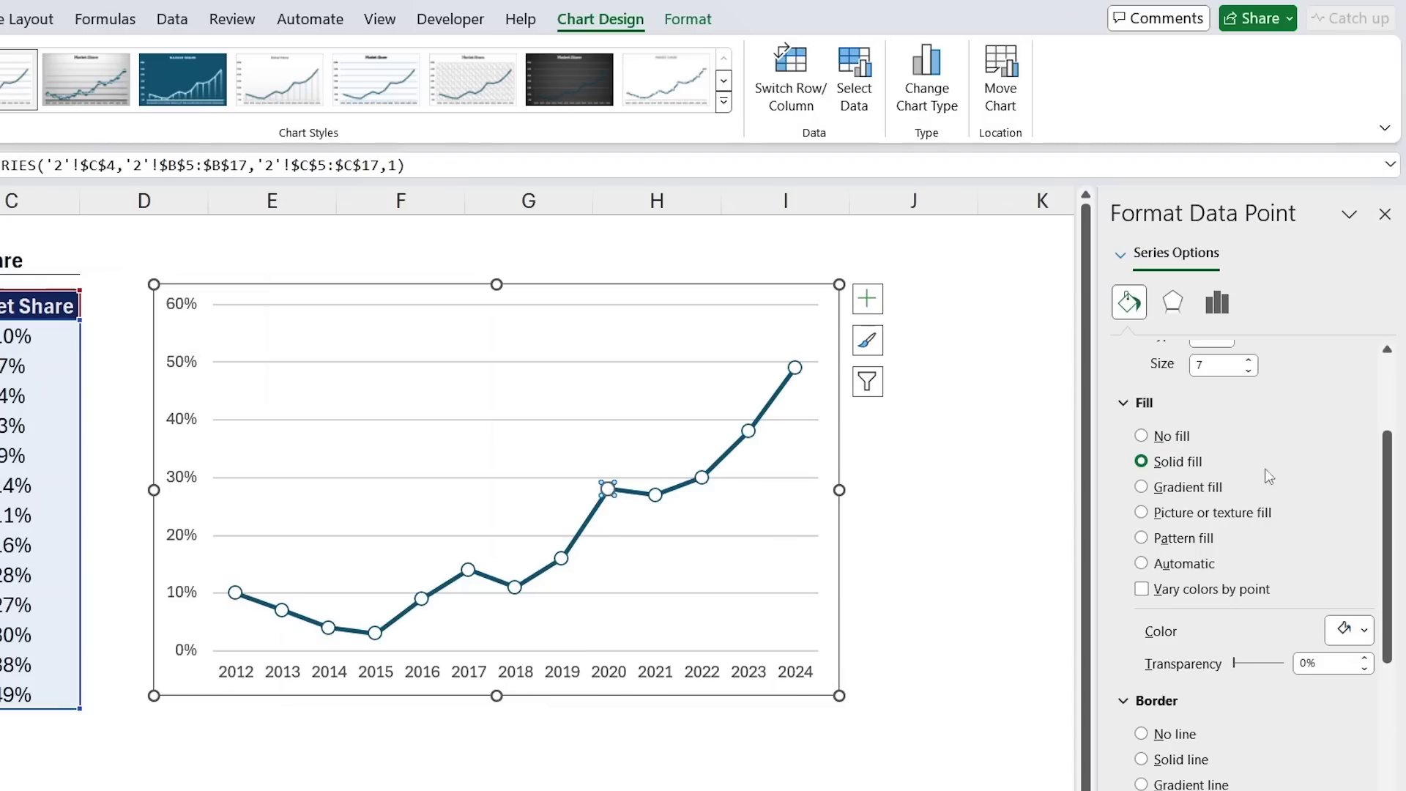
pyautogui.click(1362, 633)
pyautogui.click(1274, 511)
pyautogui.click(1364, 630)
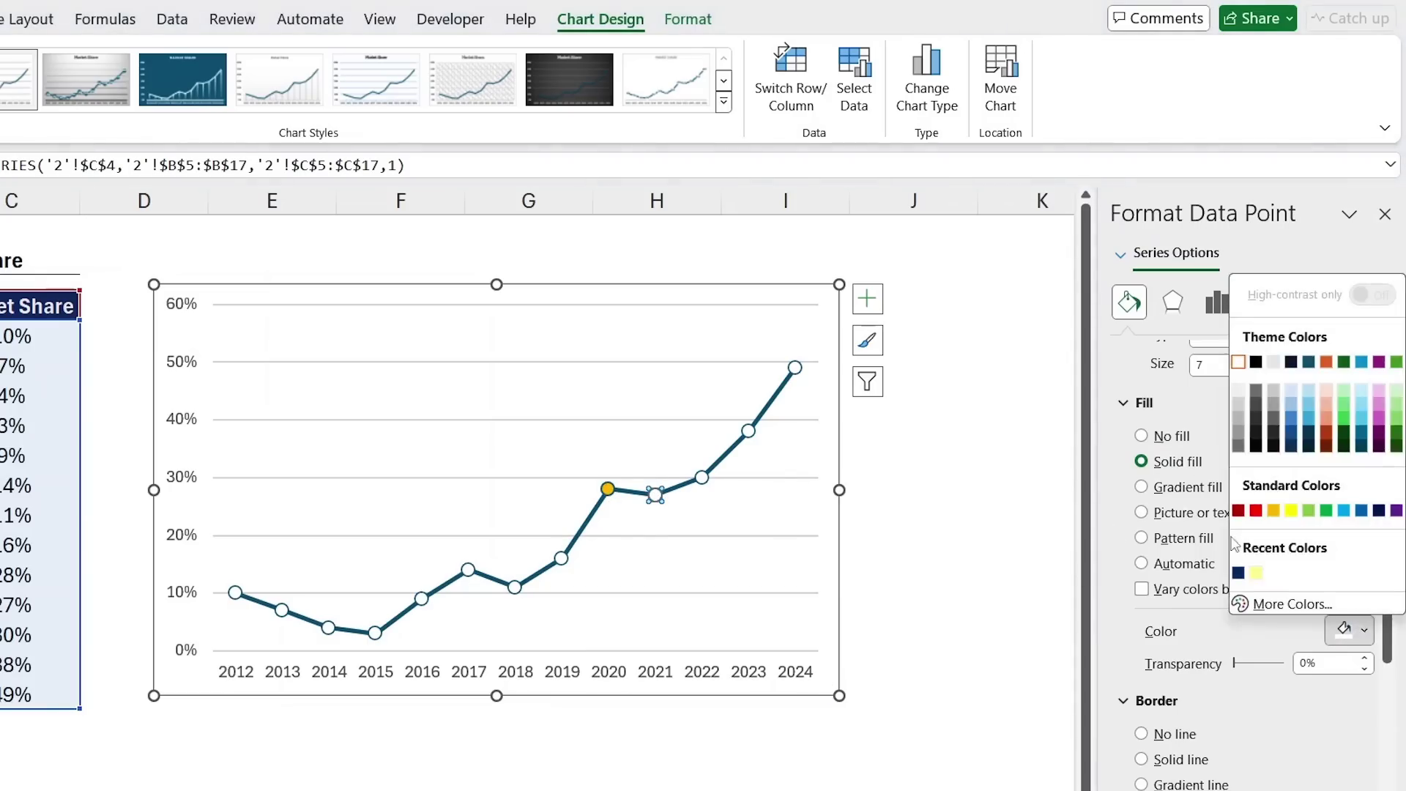
pyautogui.click(1243, 568)
pyautogui.press('Right')
pyautogui.press('F4')
pyautogui.press('Right')
pyautogui.click(607, 490)
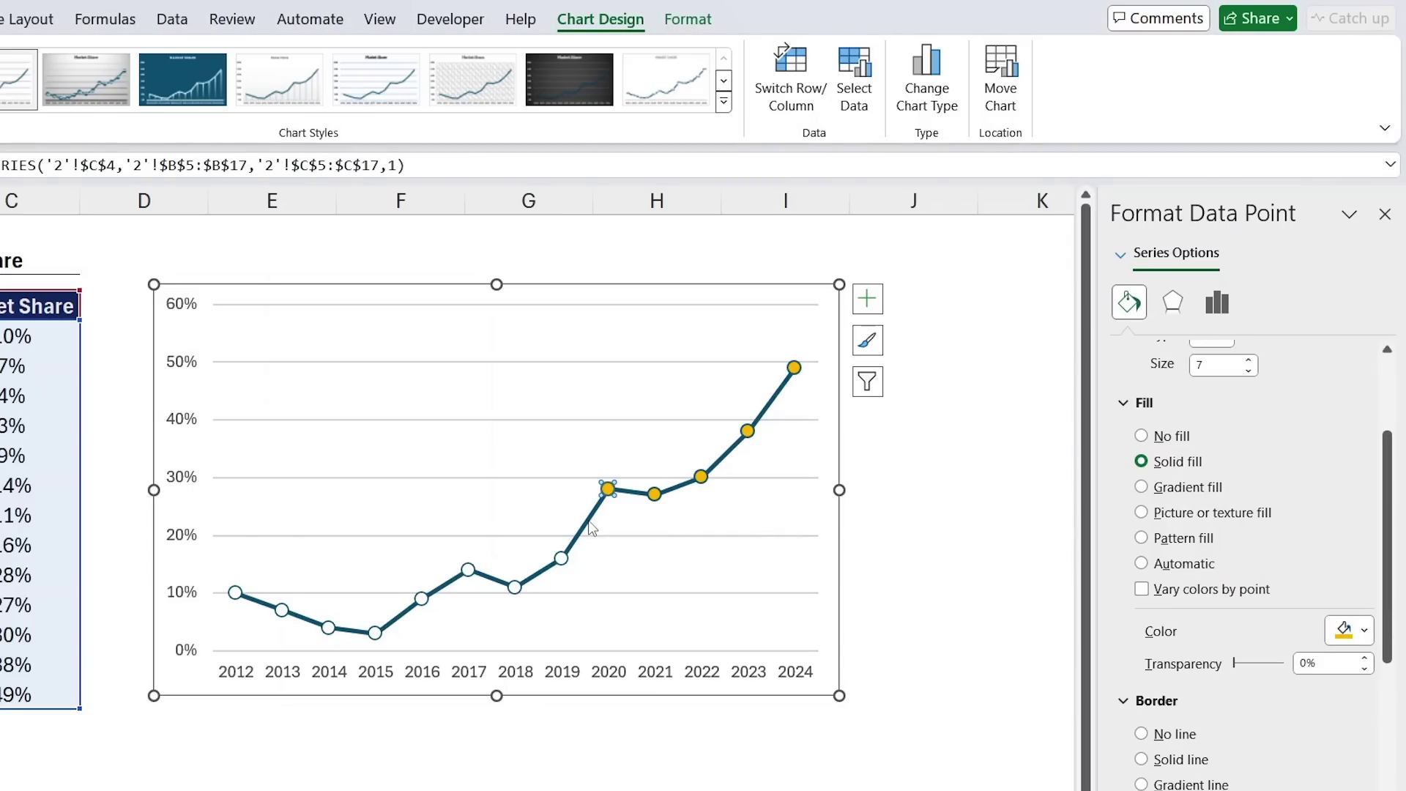
# Turn on Smoothed line for the market share series.
pyautogui.click(519, 553)
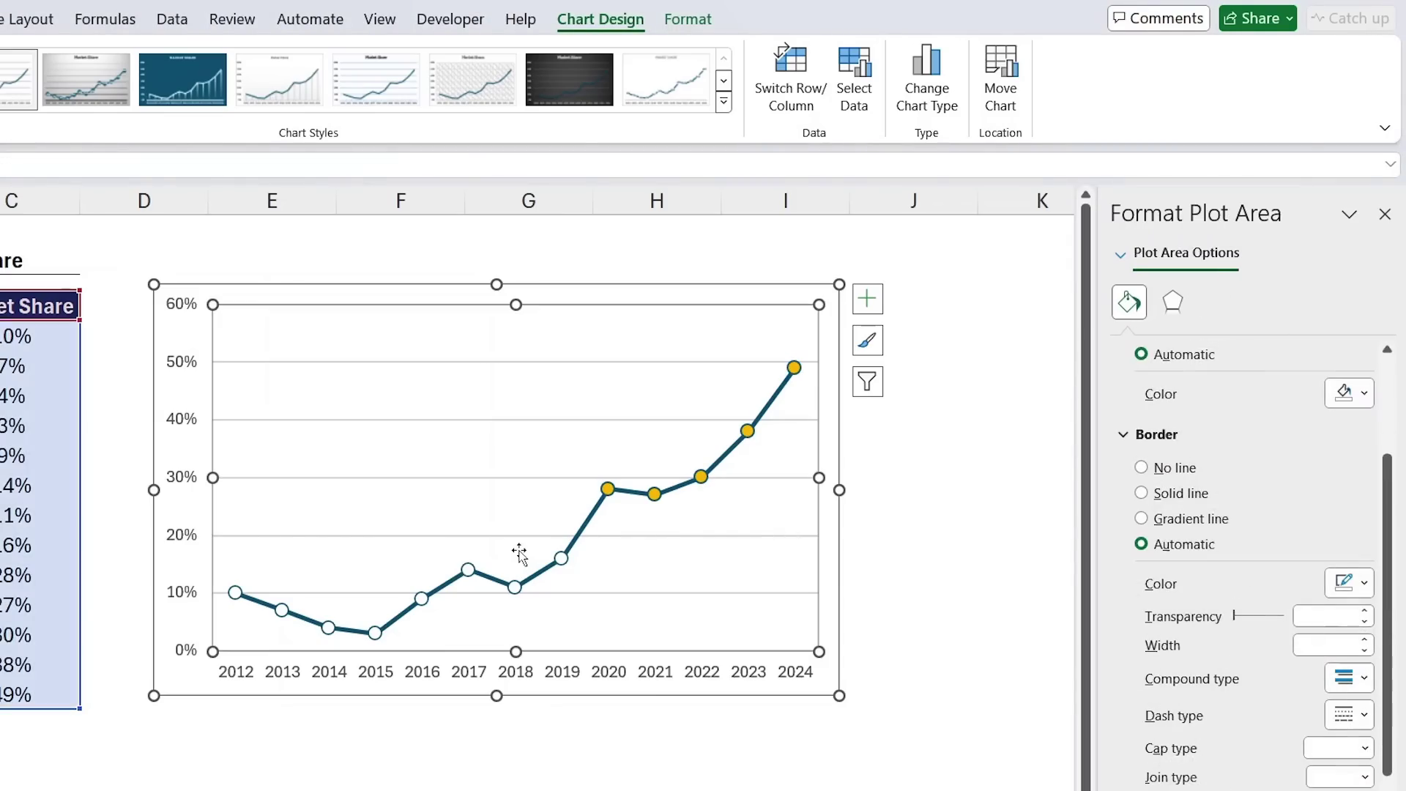
pyautogui.click(496, 584)
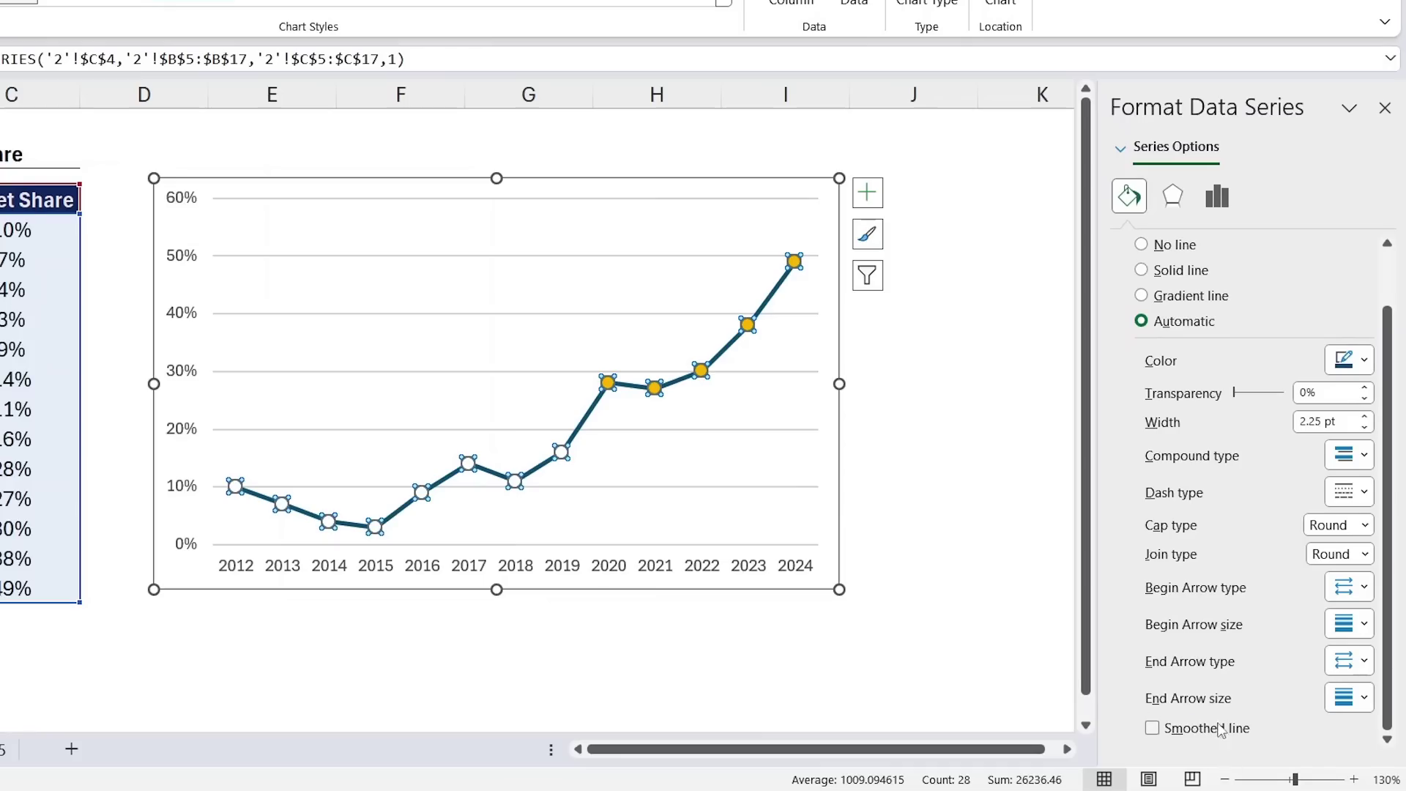
pyautogui.click(1200, 732)
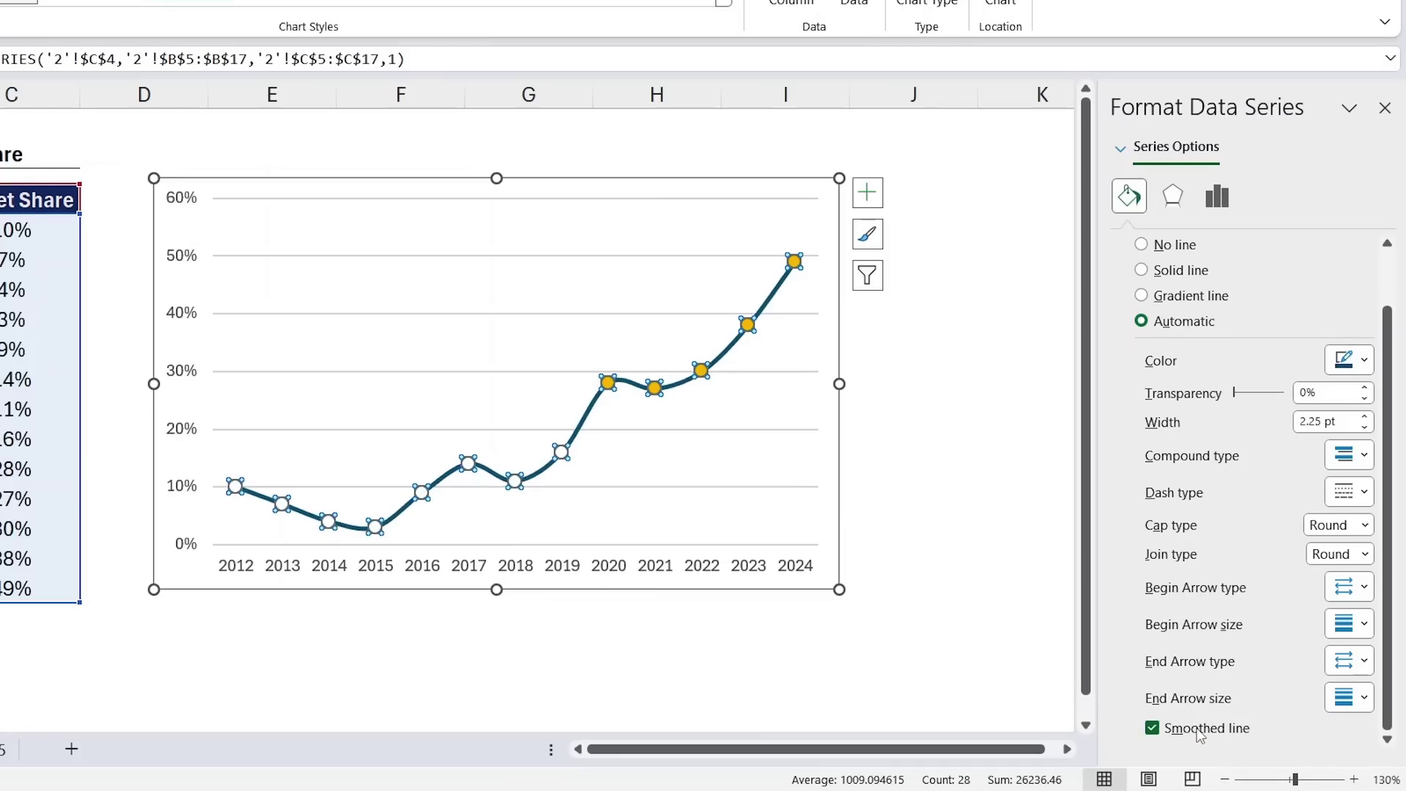
pyautogui.click(1200, 733)
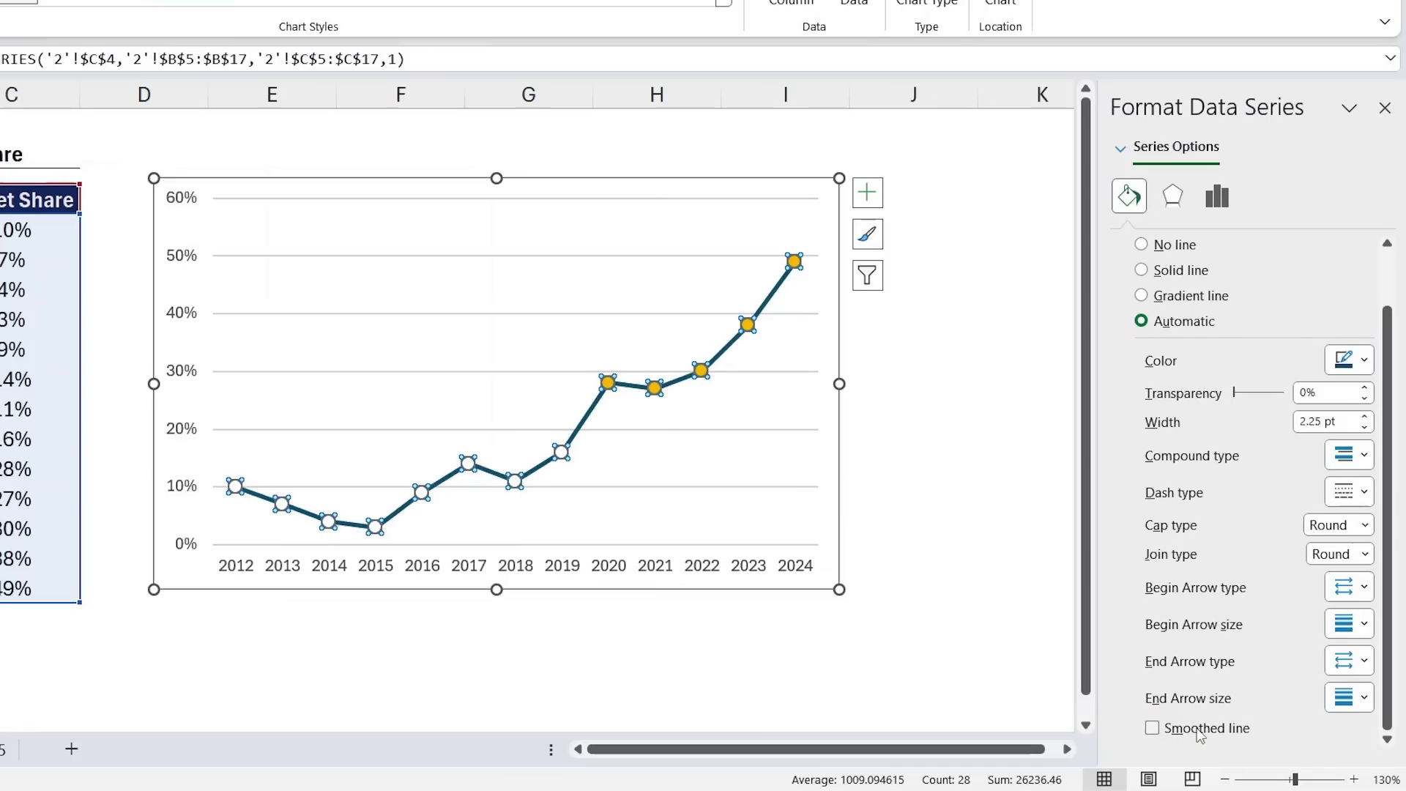
pyautogui.click(1200, 733)
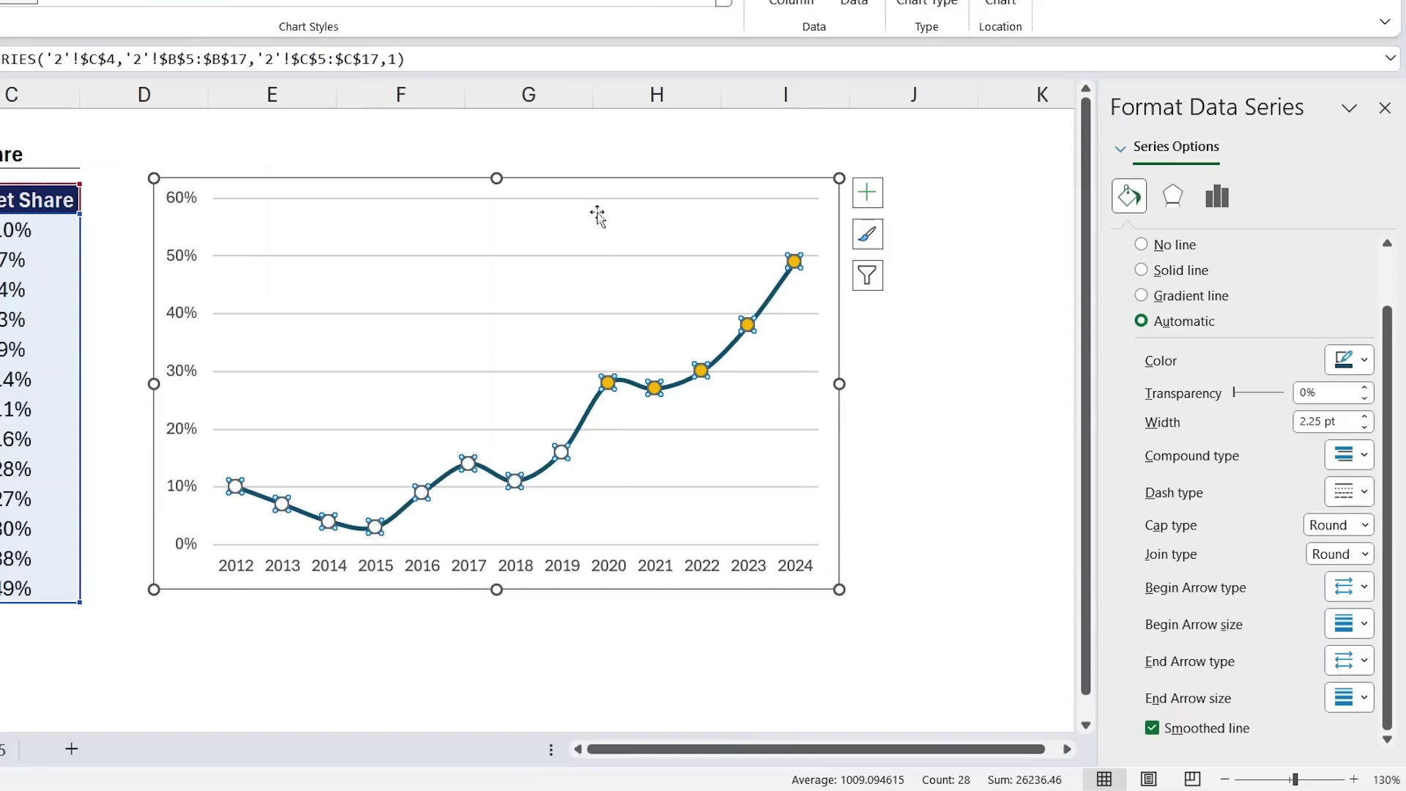
# Delete the horizontal gridlines and set the chart area to no fill and no border.
pyautogui.click(605, 316)
pyautogui.press('Delete')
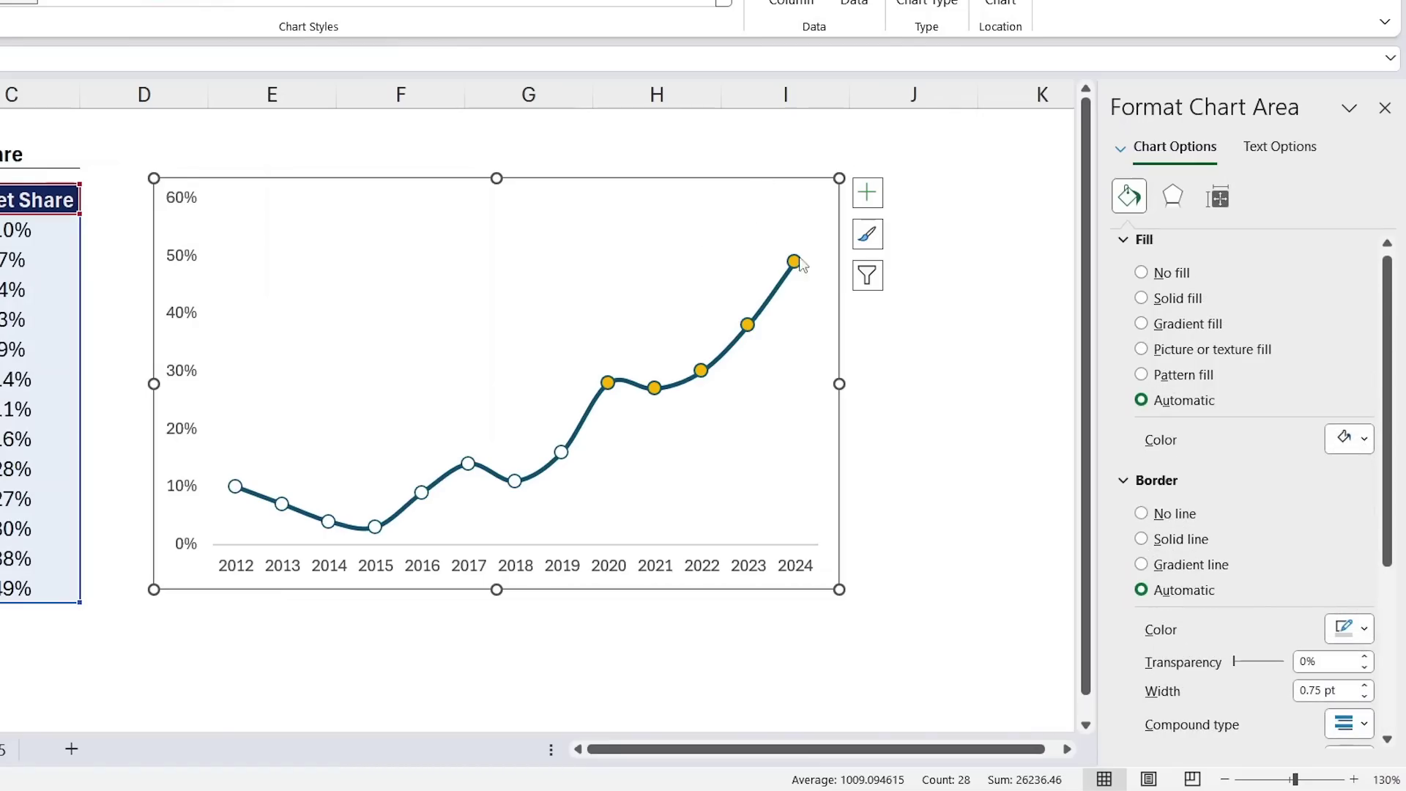
pyautogui.click(1171, 275)
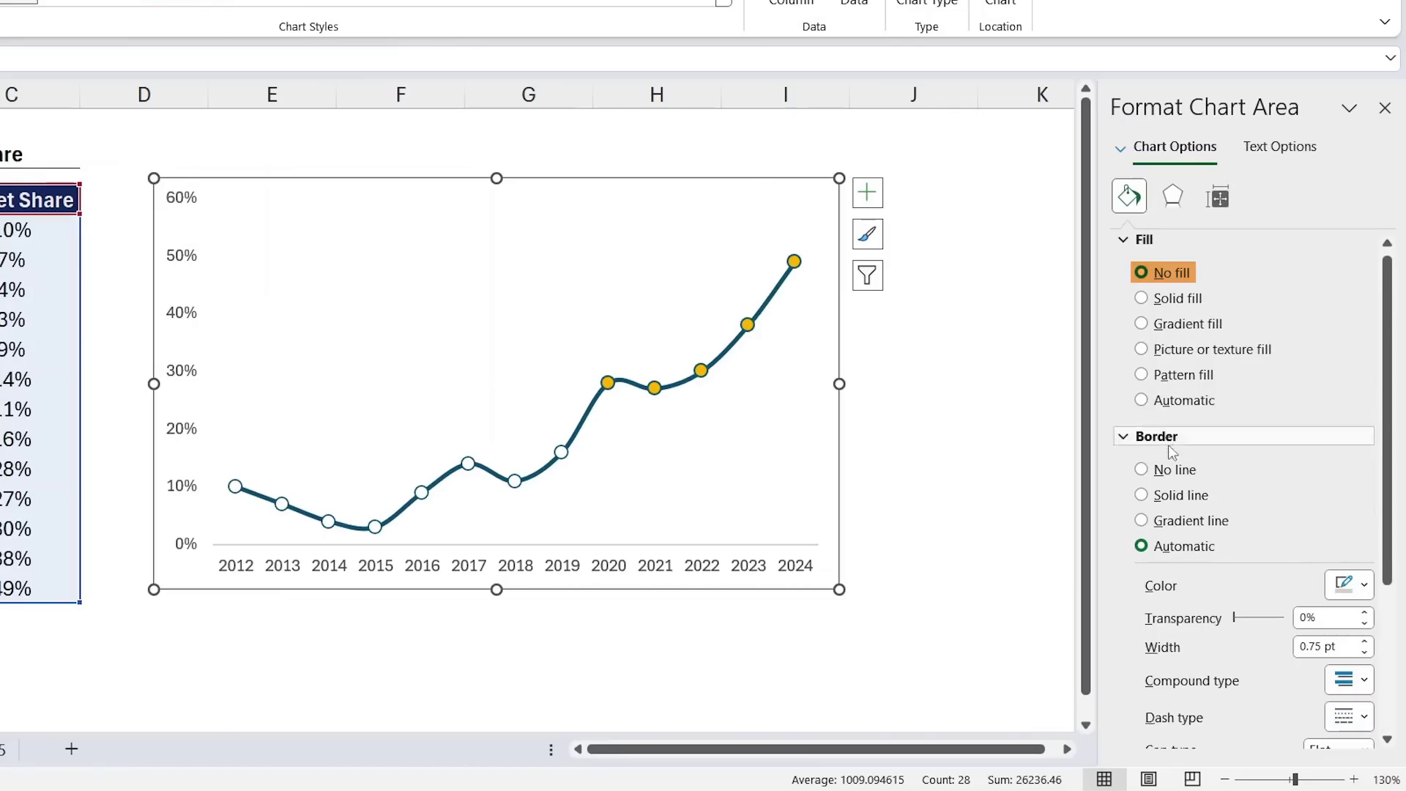
pyautogui.click(1175, 472)
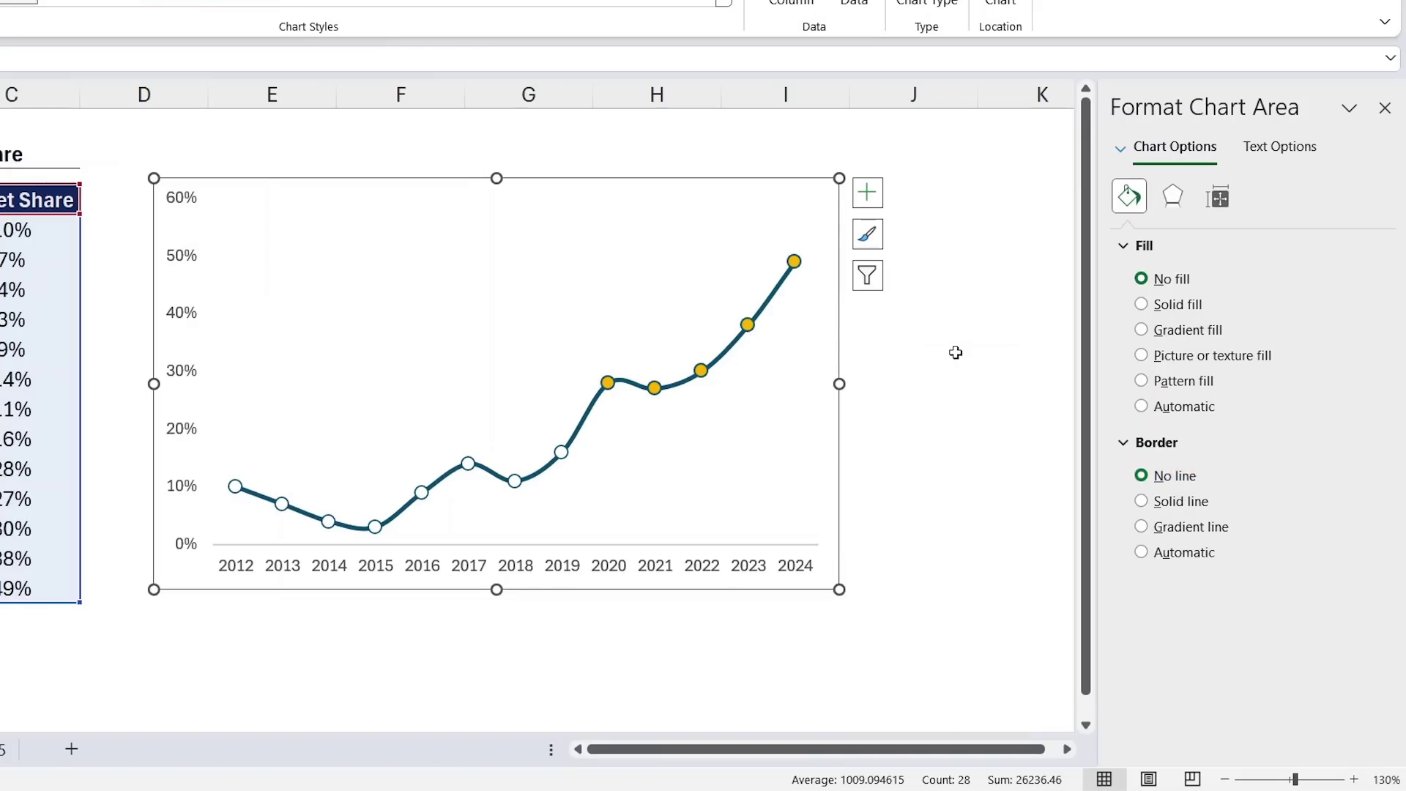
pyautogui.click(956, 352)
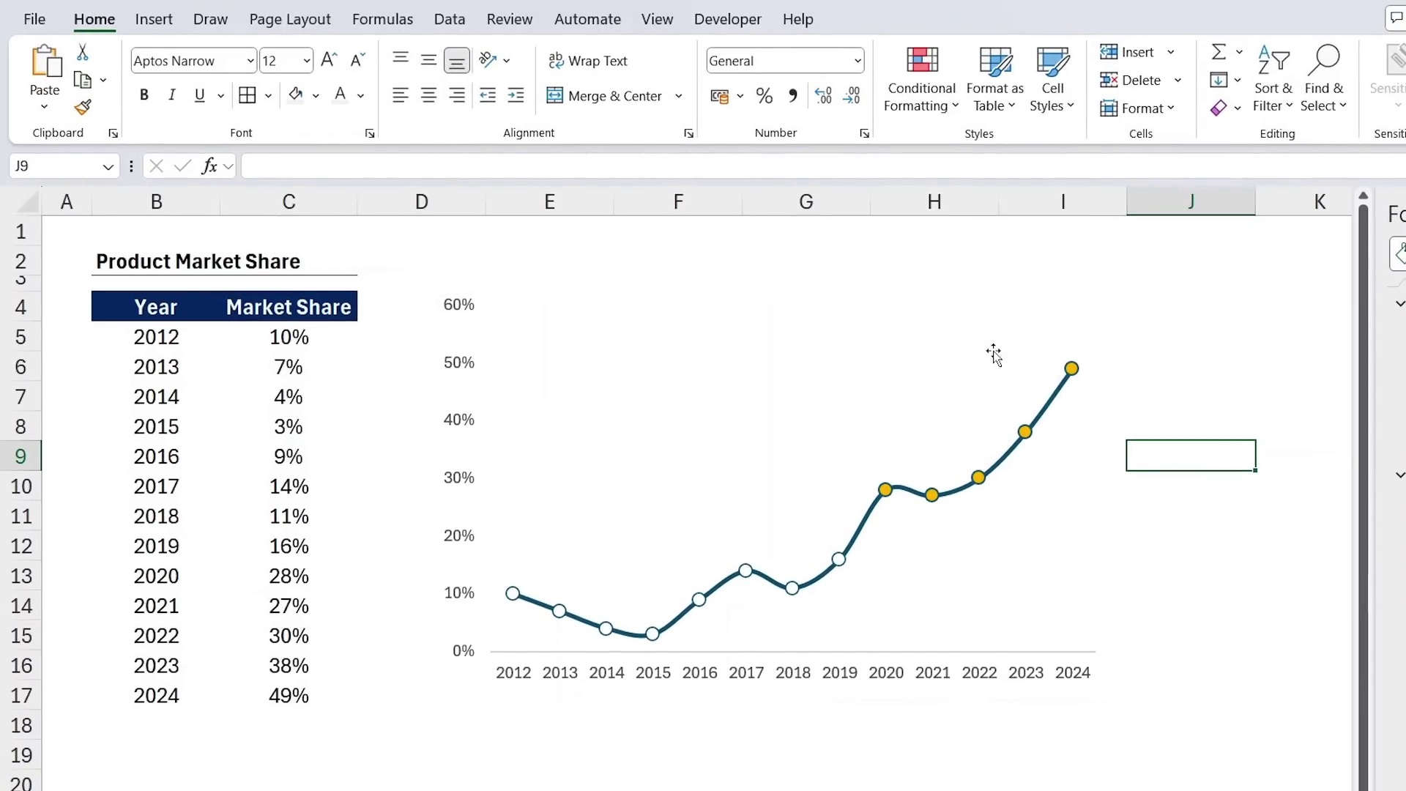
# Draw a light grey, outline-free rectangle over the 2020–2024 part of the chart.
pyautogui.click(148, 26)
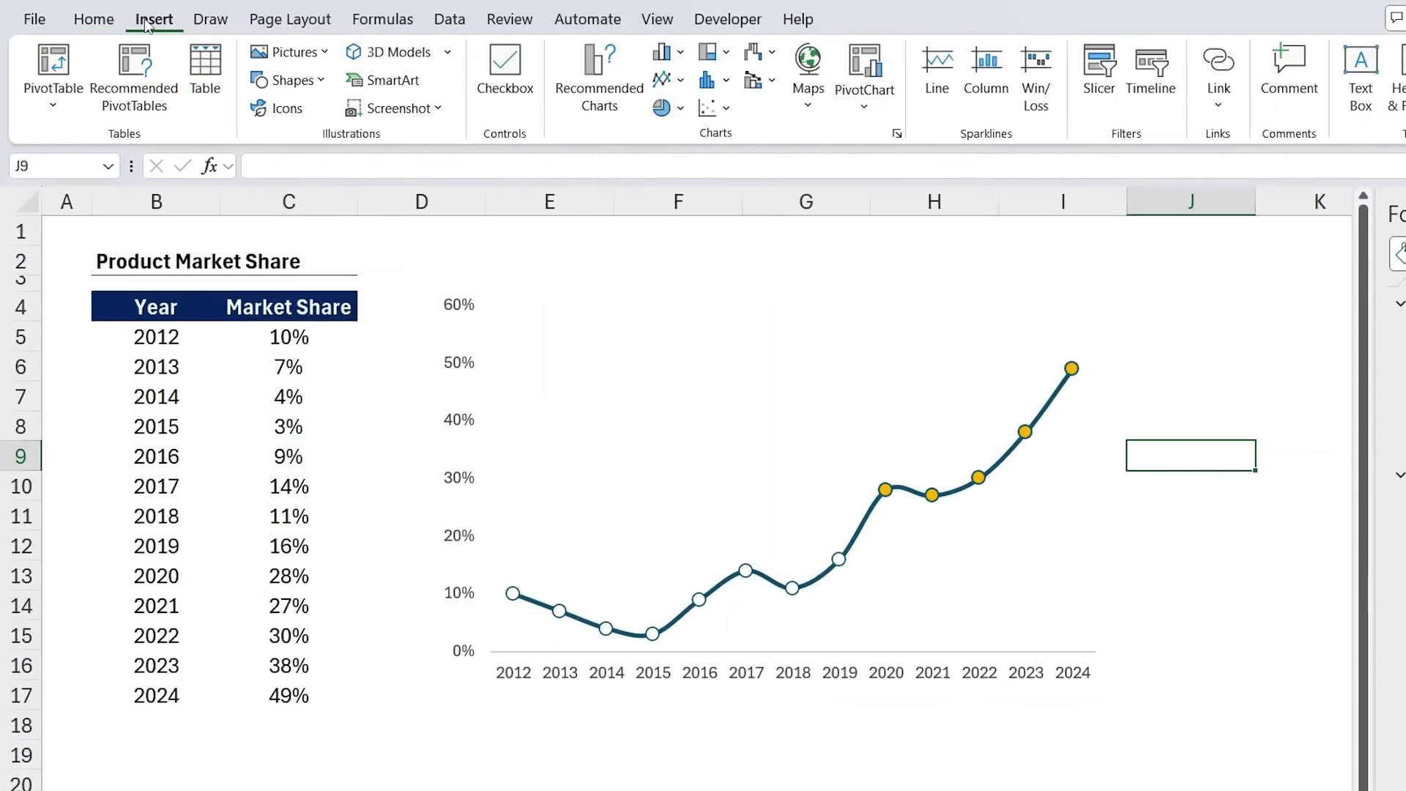
pyautogui.click(289, 80)
pyautogui.click(322, 138)
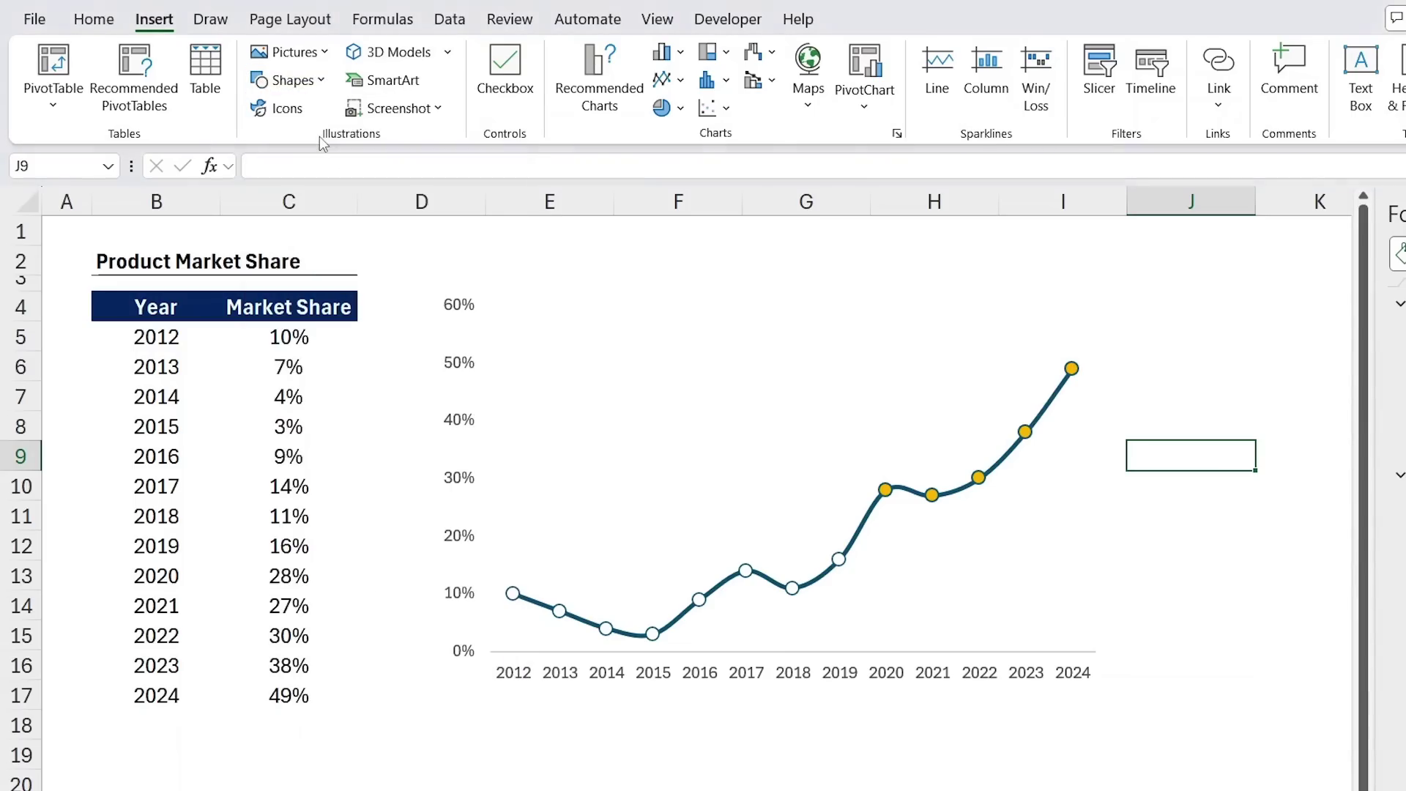
pyautogui.moveTo(879, 336); pyautogui.dragTo(1092, 650)
pyautogui.click(599, 52)
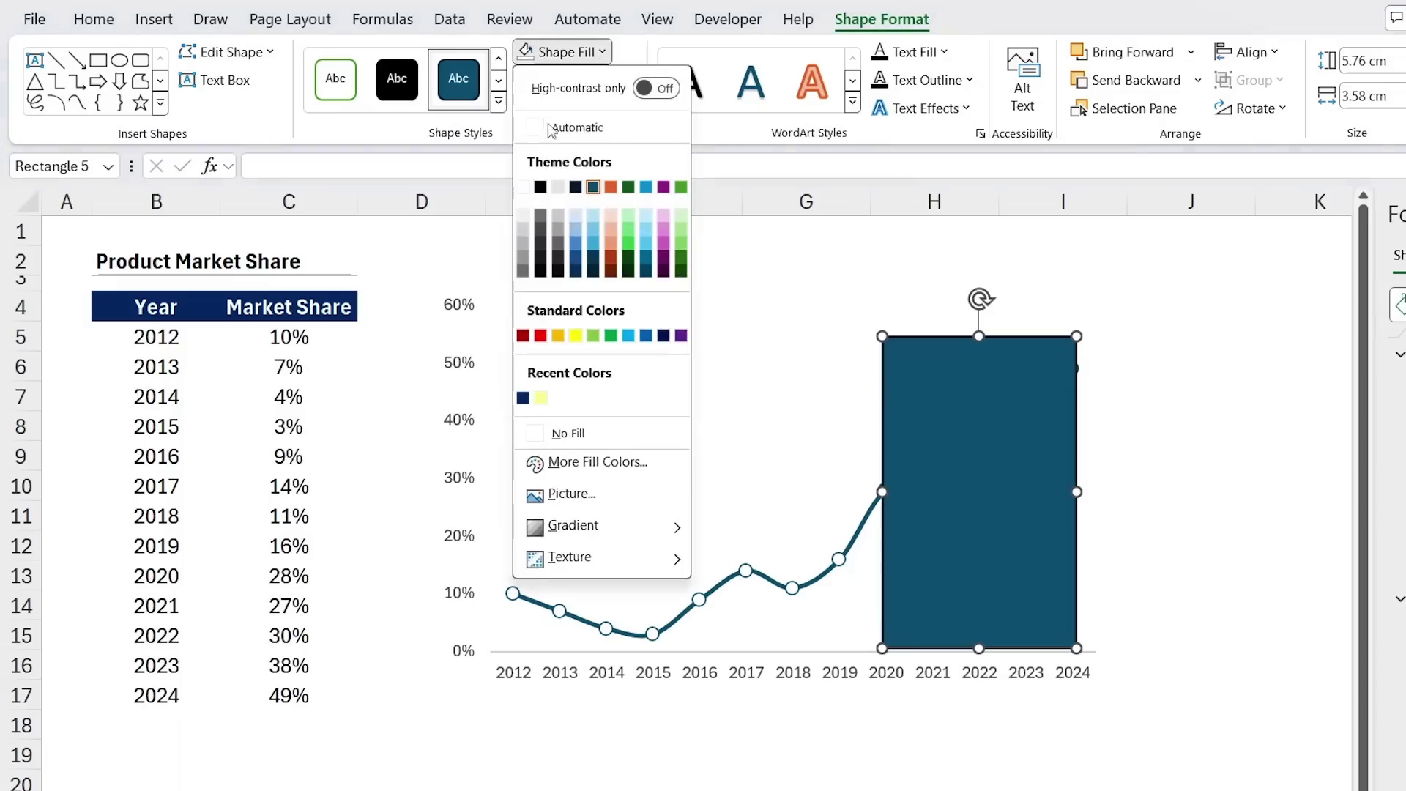
pyautogui.click(519, 218)
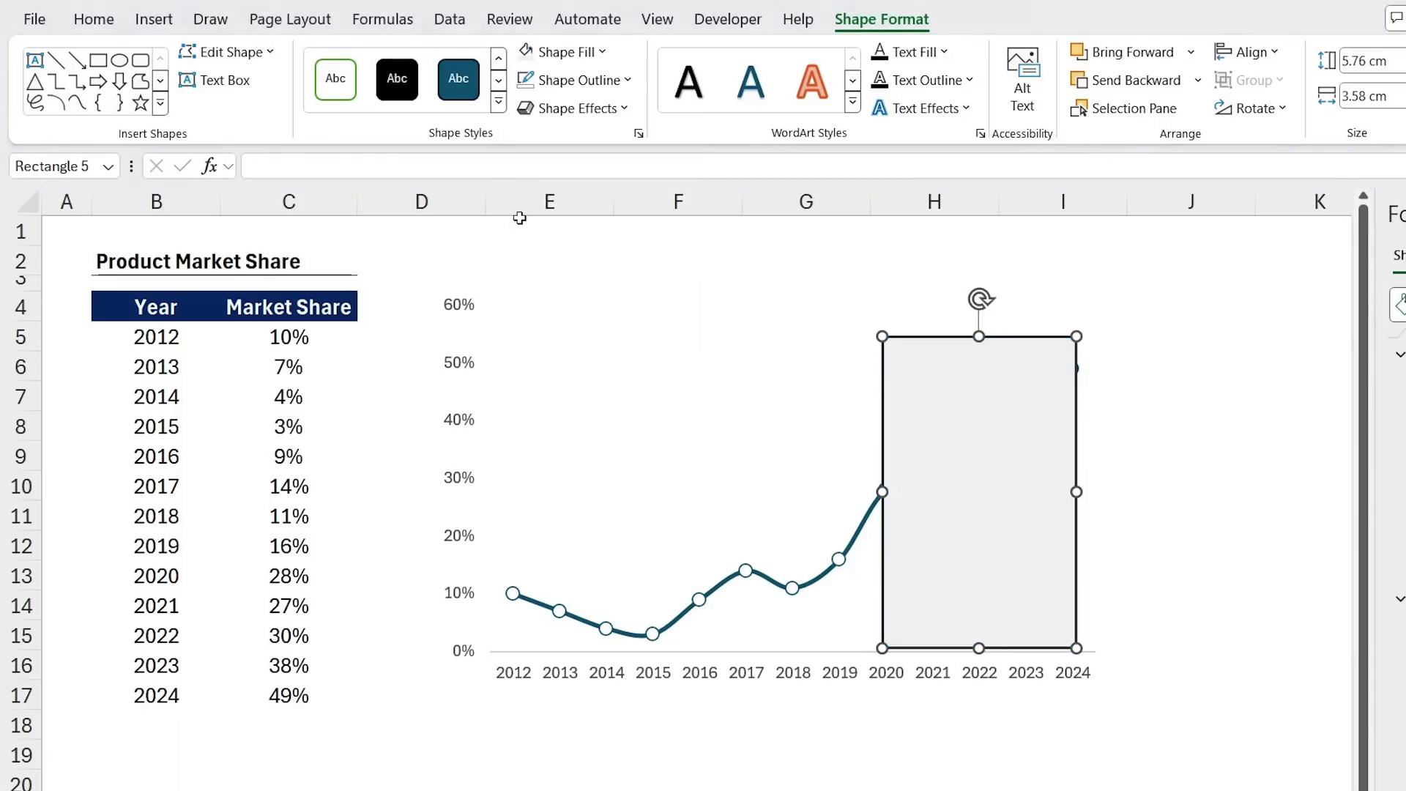
pyautogui.click(614, 82)
pyautogui.click(580, 461)
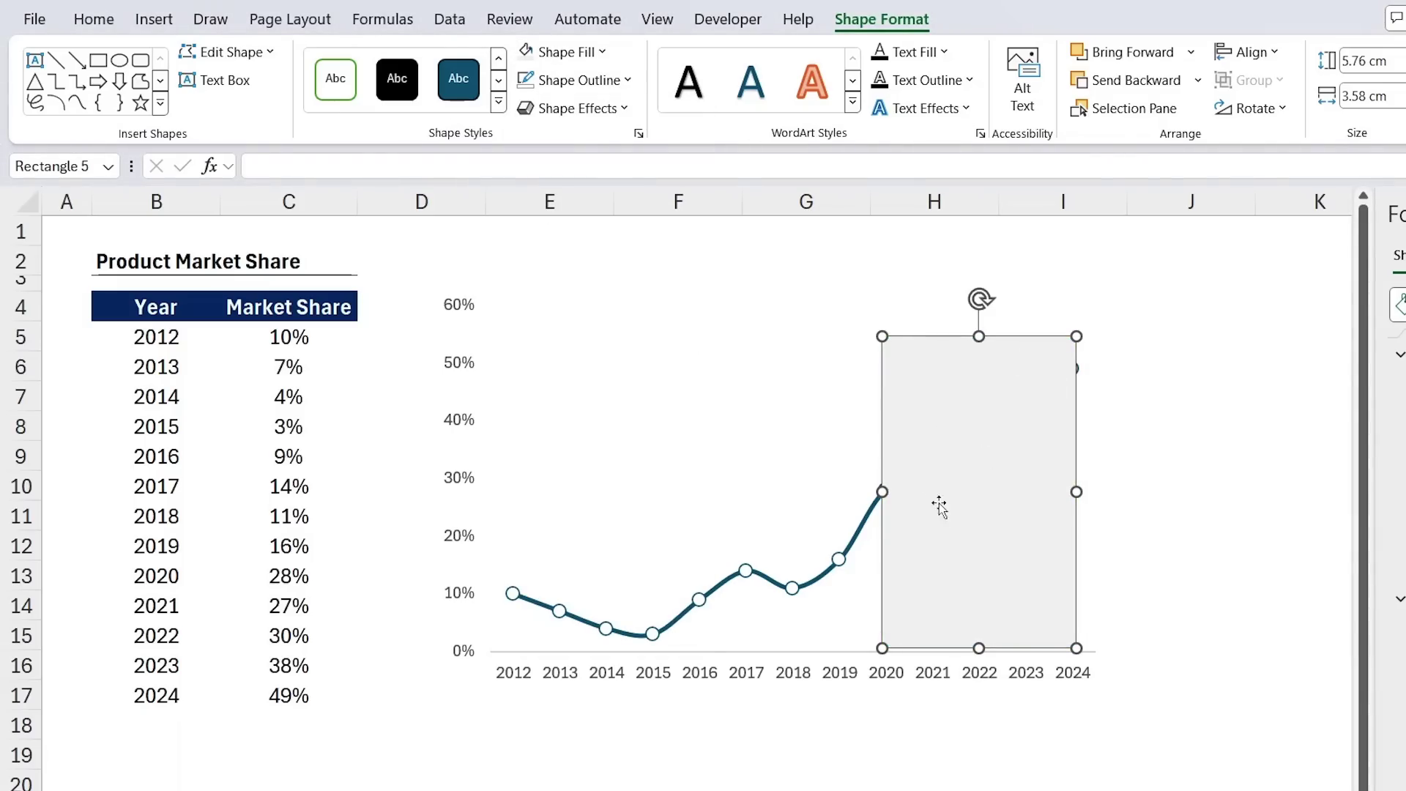
# Add a centred, transparent, borderless 'New Flavor Release in 2020' label inside the grey band.
pyautogui.click(216, 79)
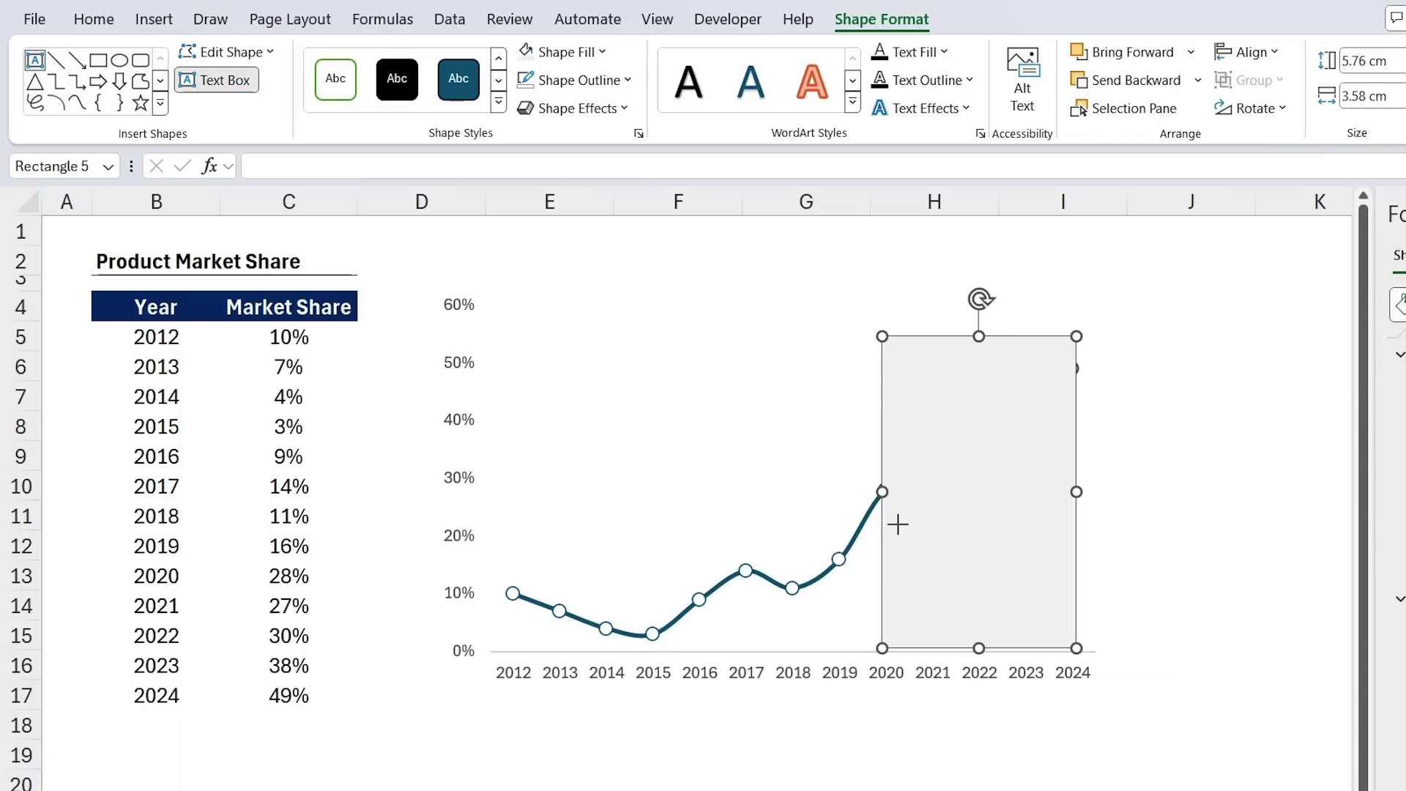
pyautogui.moveTo(898, 524); pyautogui.dragTo(1054, 631)
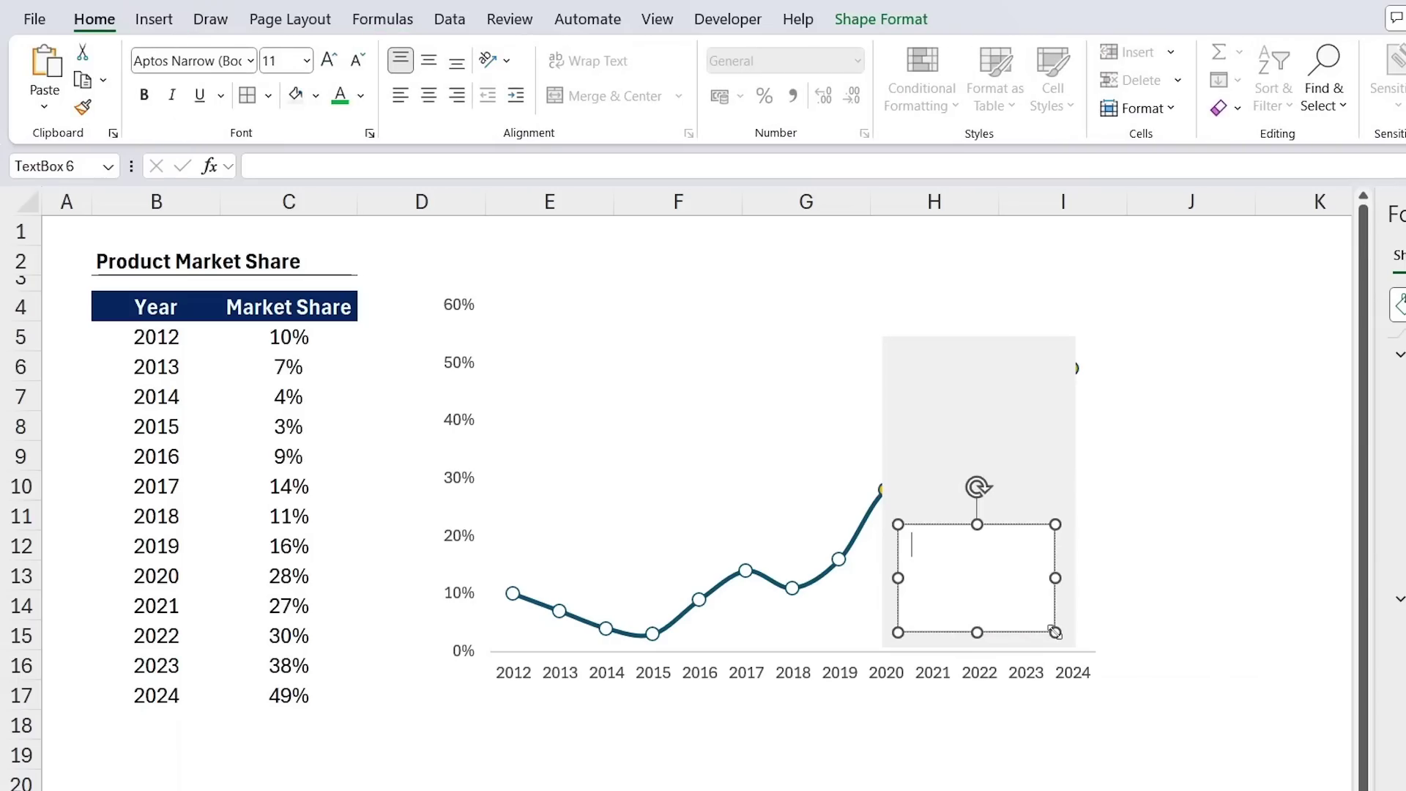
pyautogui.write('New Flavor Release in 2020')
pyautogui.hotkey('ctrl', 'a')
pyautogui.hotkey('ctrl', 'e')
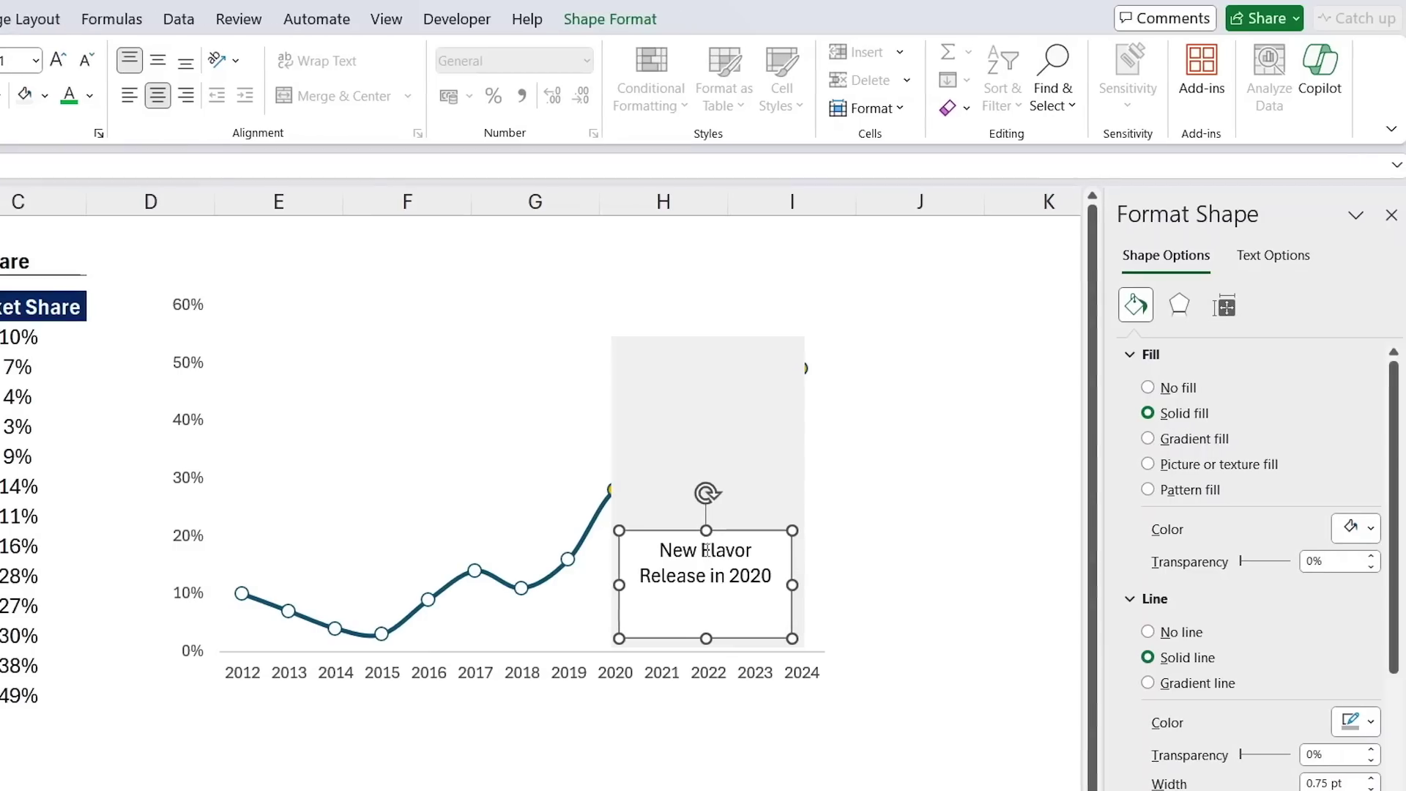
pyautogui.click(1149, 389)
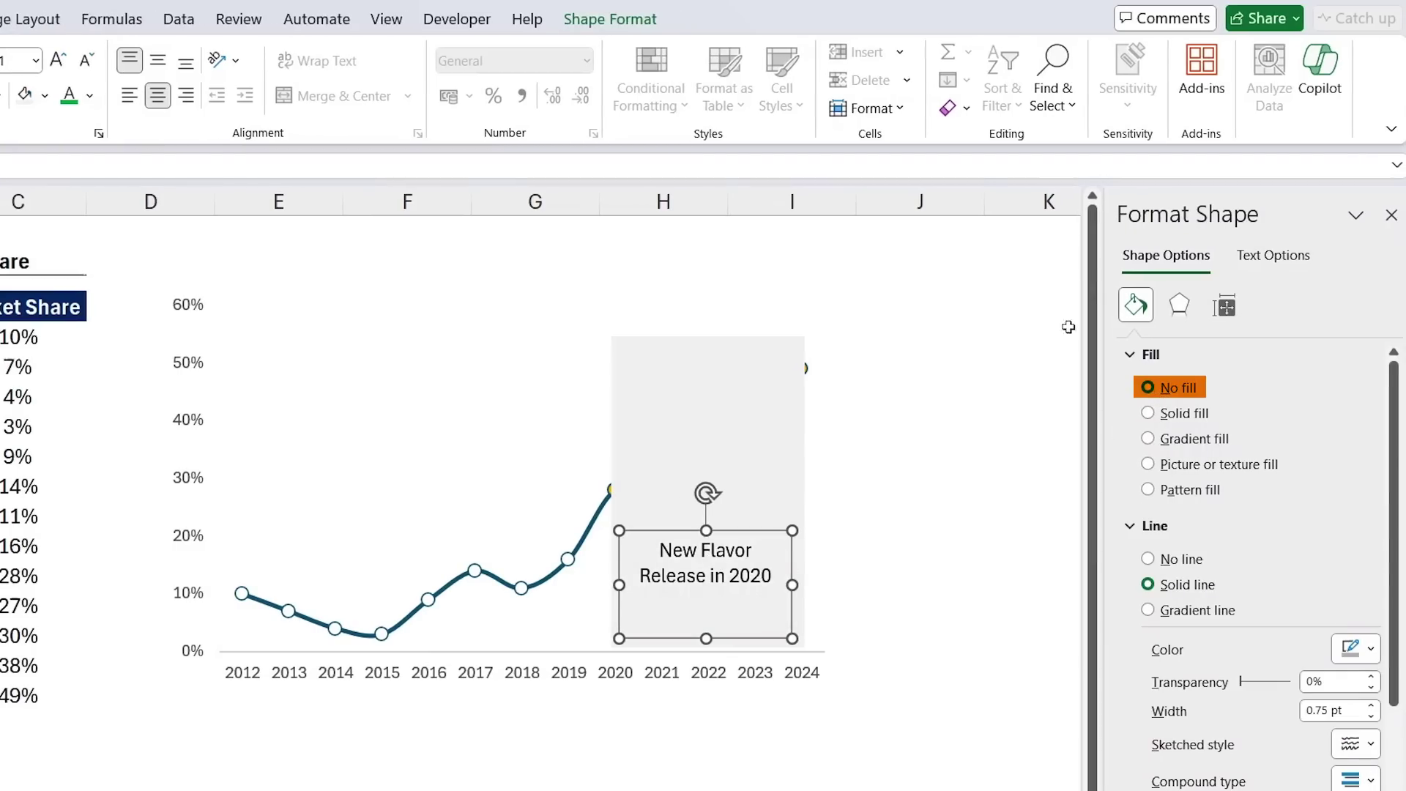
pyautogui.click(1170, 566)
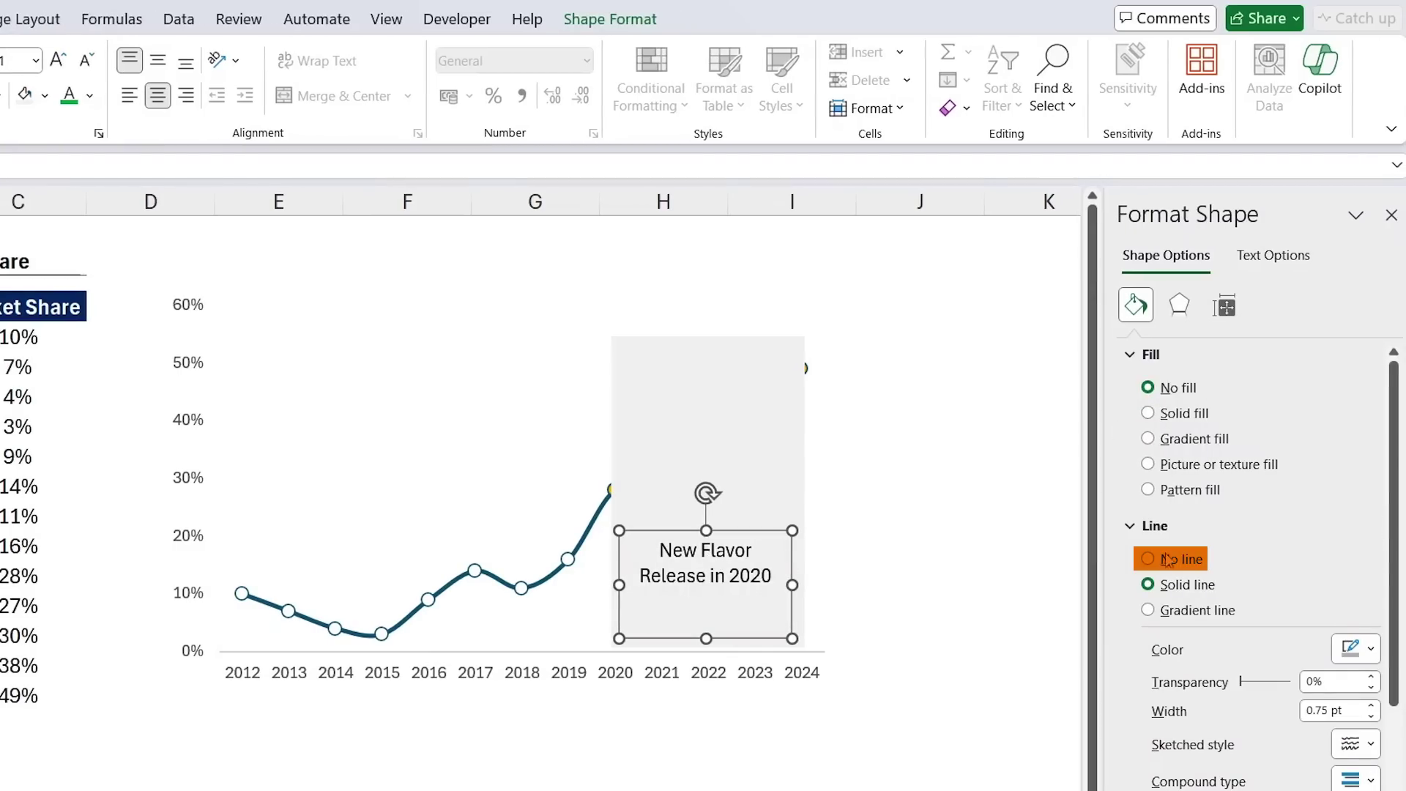
pyautogui.click(933, 539)
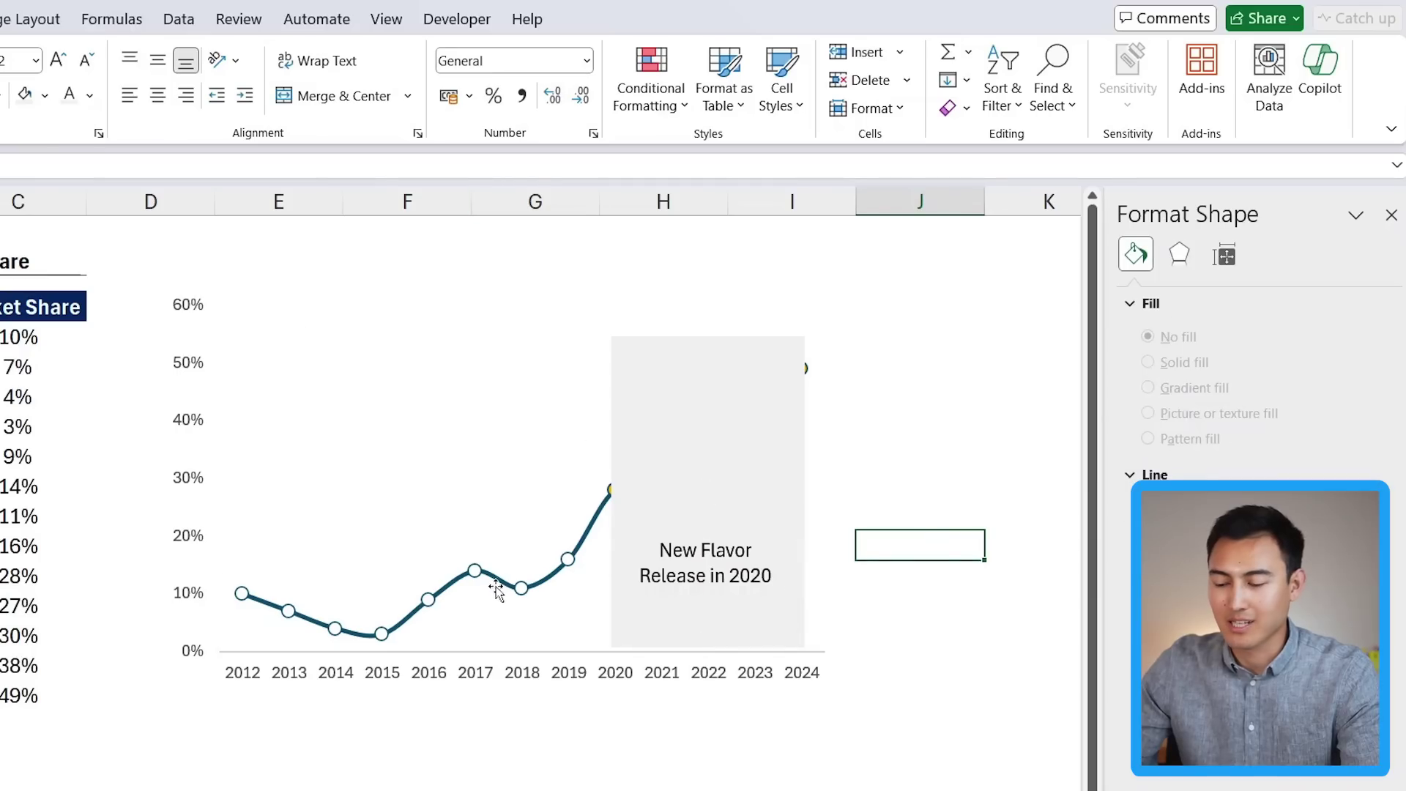
# Bring the market-share chart in front of the grey band.
pyautogui.click(571, 618)
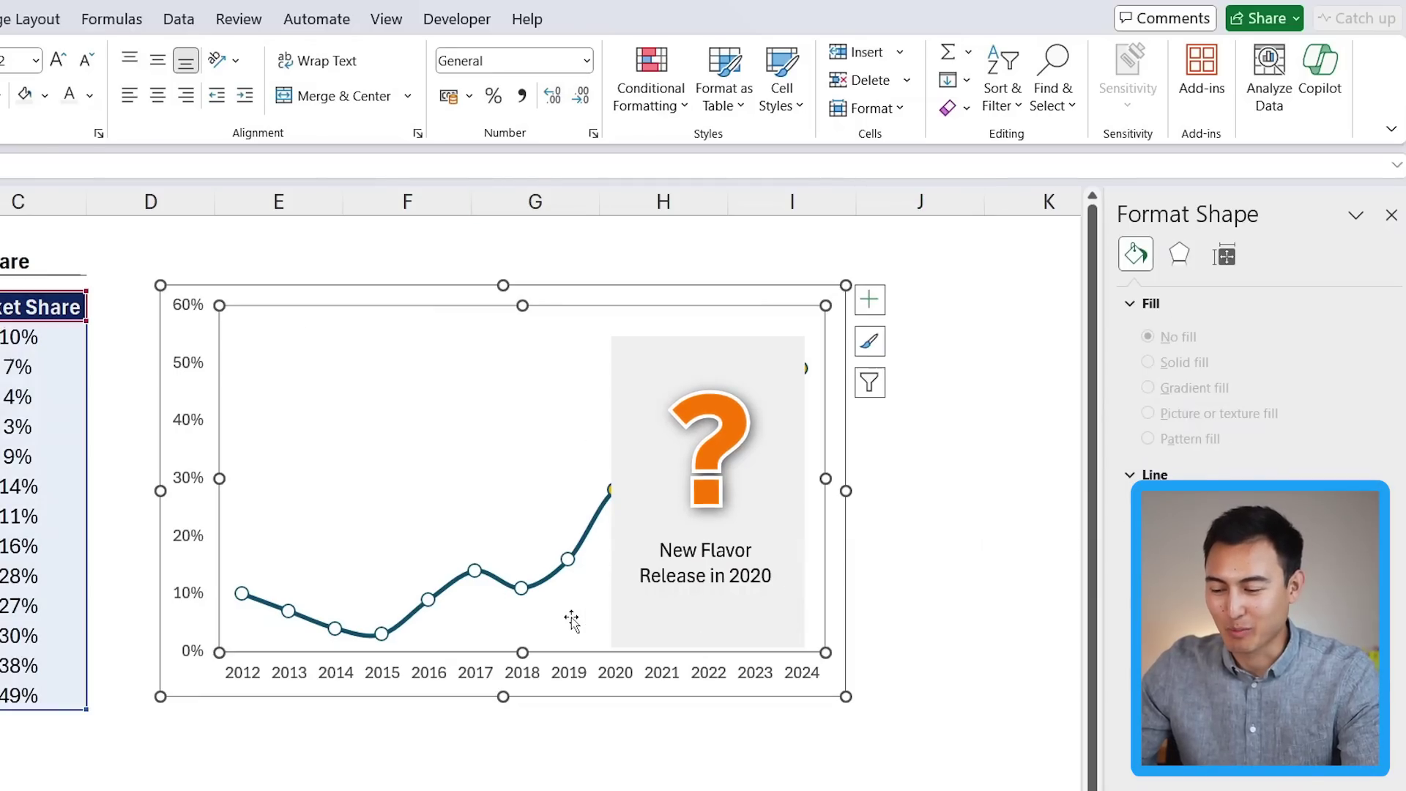
pyautogui.click(581, 287)
pyautogui.rightClick(581, 286)
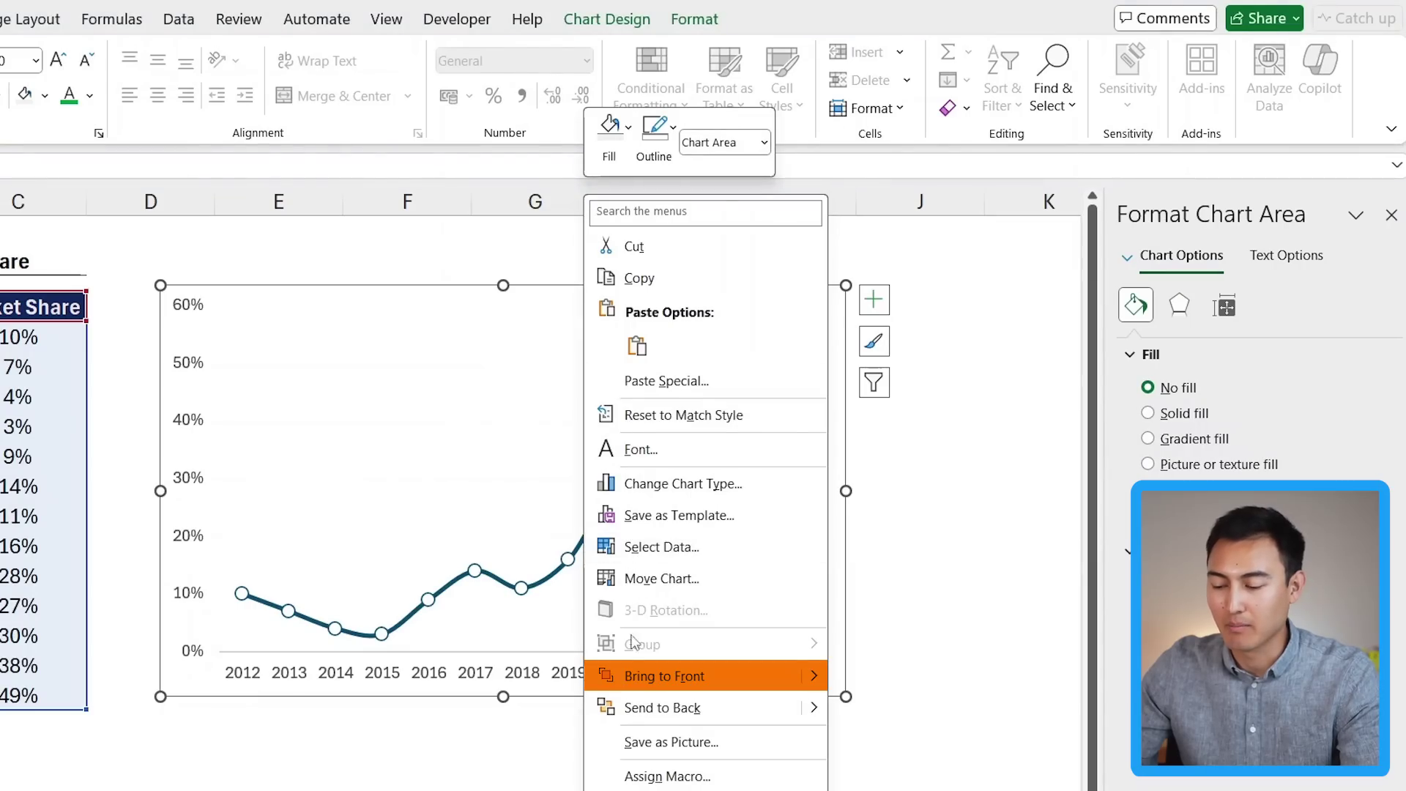
pyautogui.click(643, 683)
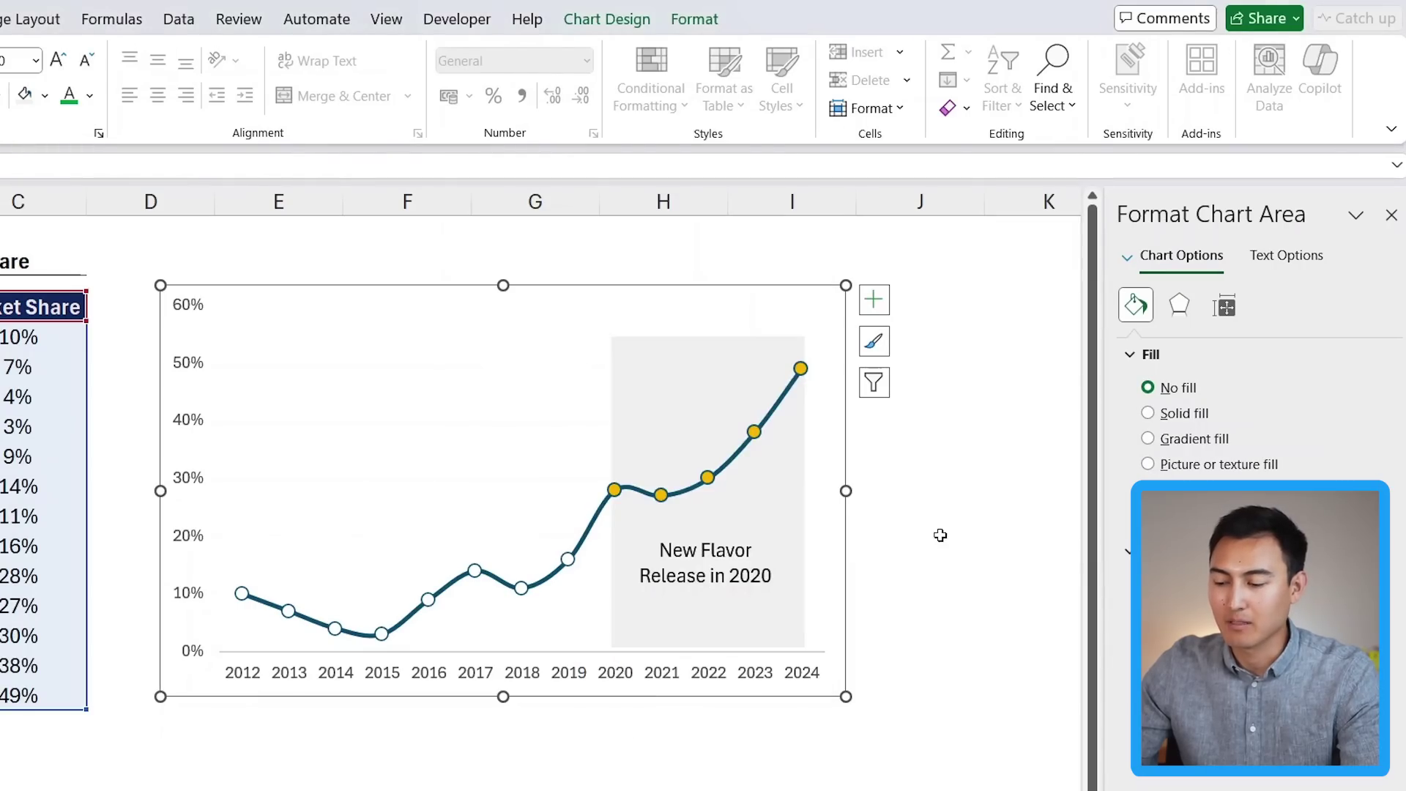
pyautogui.click(976, 537)
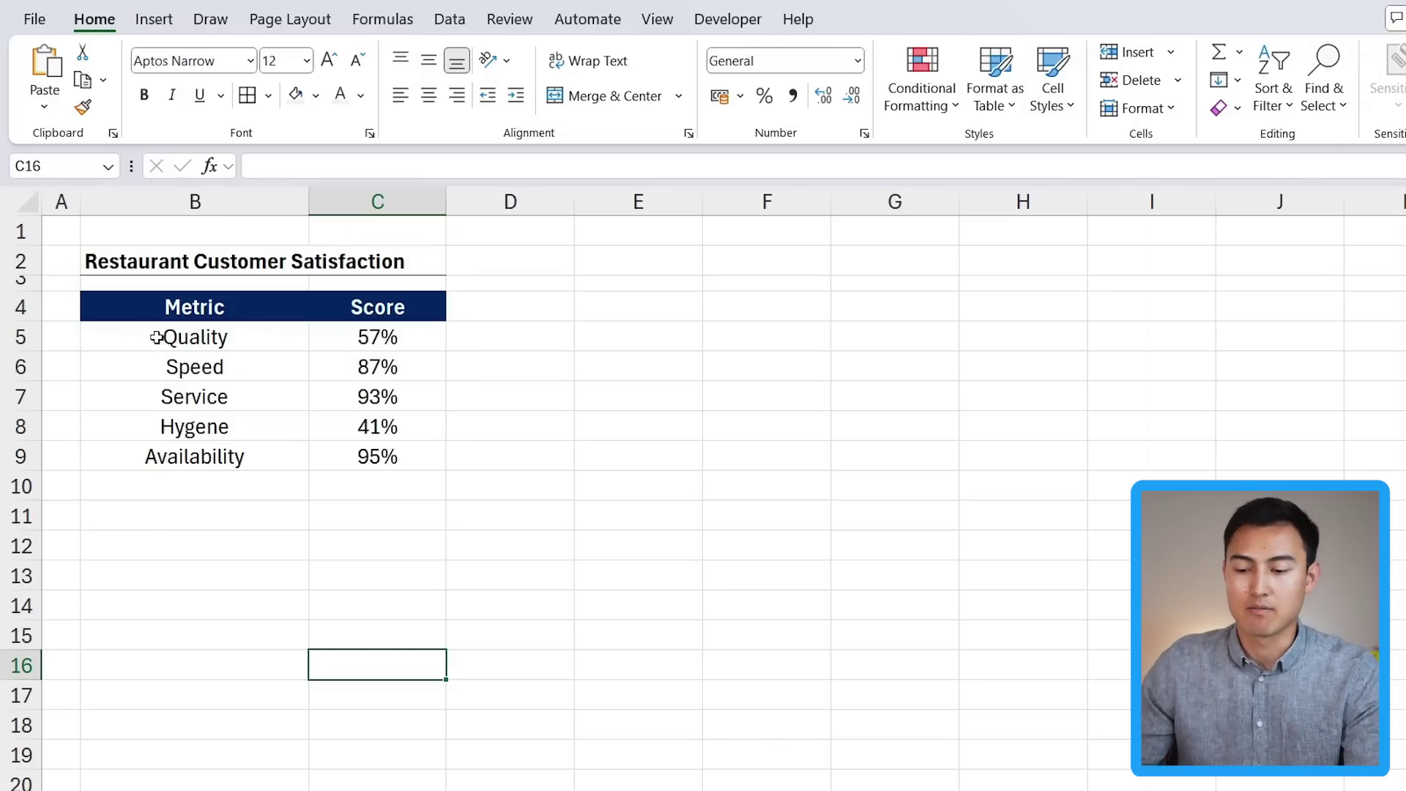
# Select the full Metric and Score table, B4:C9, starting from cell B5.
pyautogui.moveTo(186, 341); pyautogui.dragTo(343, 353)
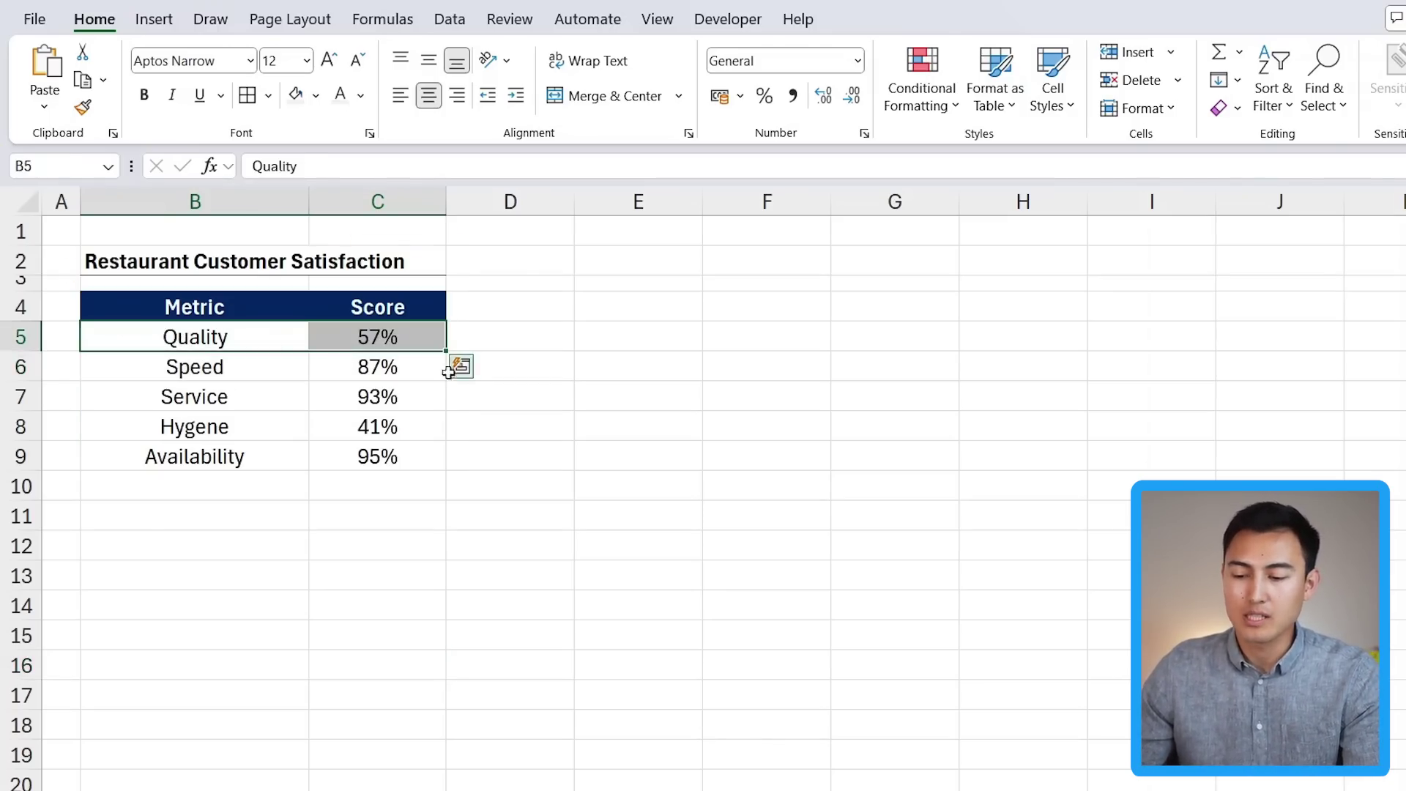
pyautogui.press('Down')
pyautogui.moveTo(178, 339); pyautogui.dragTo(402, 323)
pyautogui.press('Down')
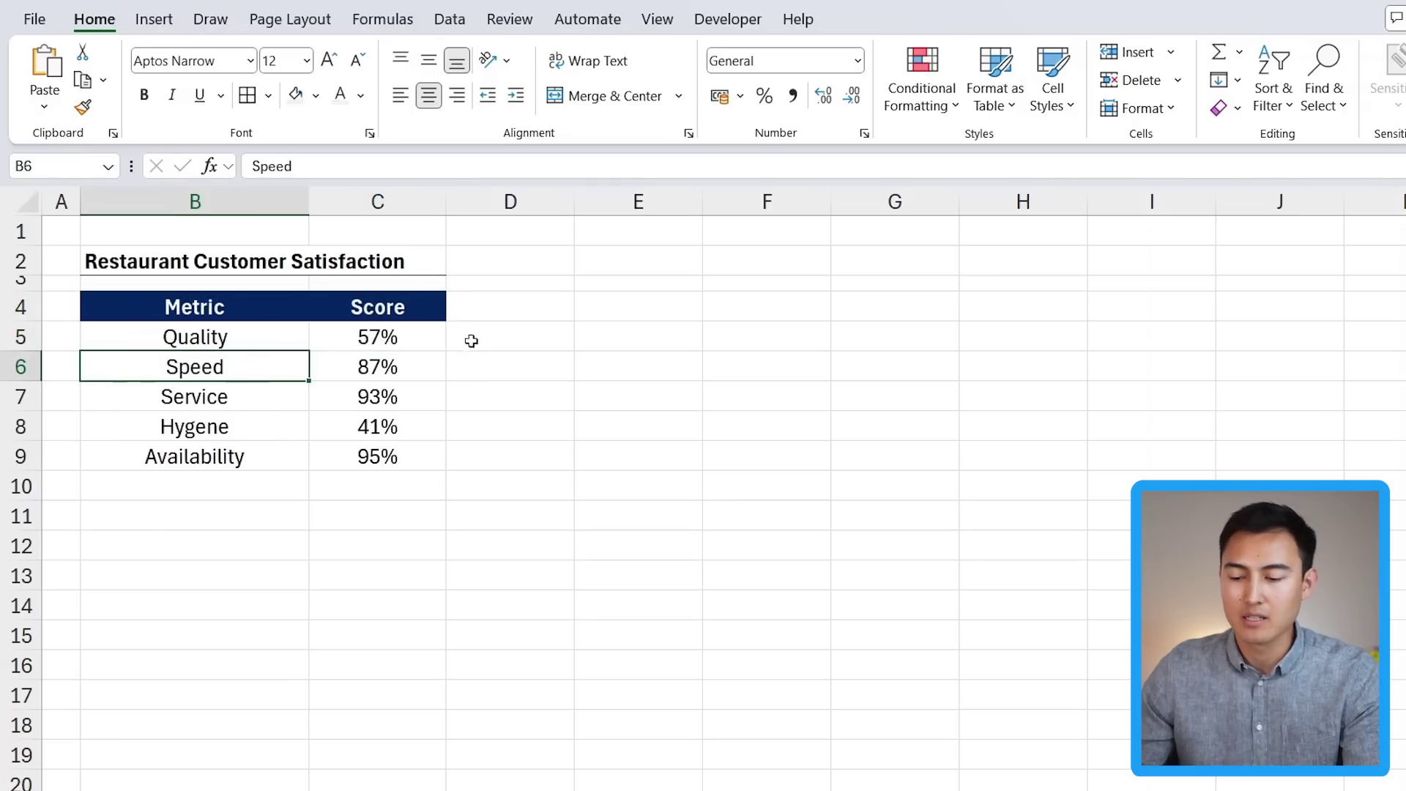
pyautogui.press('Right')
pyautogui.press('Left')
pyautogui.press('Up')
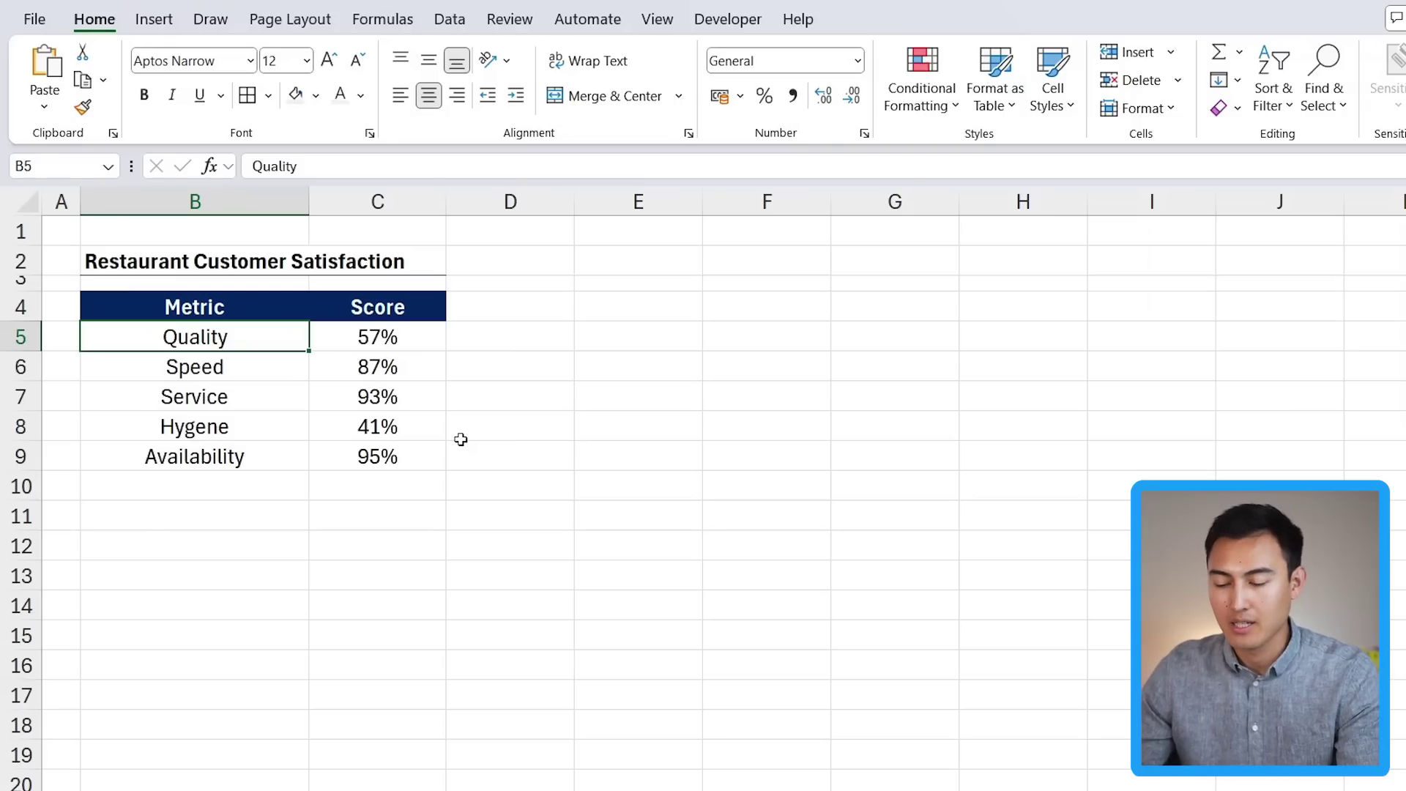
pyautogui.hotkey('ctrl', 'a')
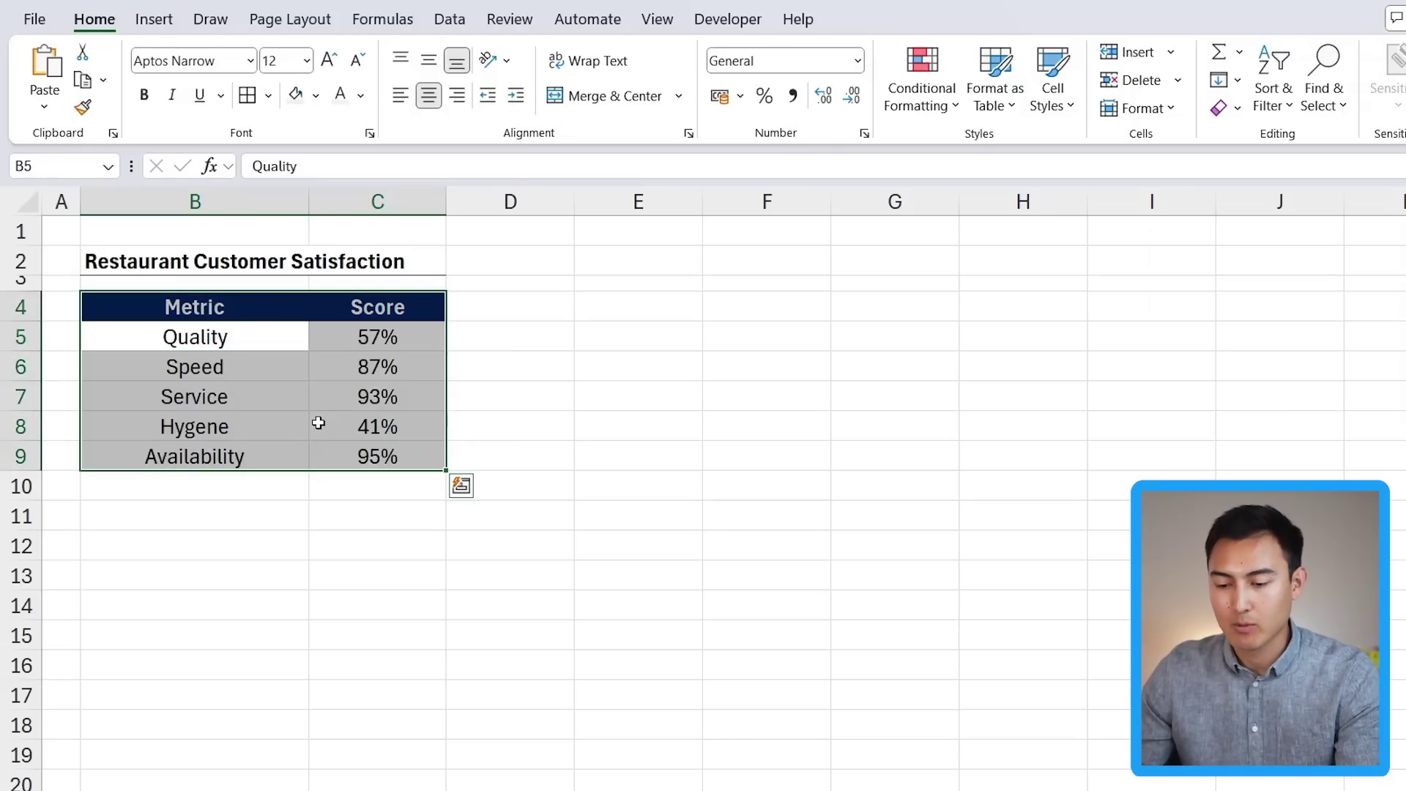
# Insert a Radar with Markers chart of the satisfaction scores.
pyautogui.click(154, 19)
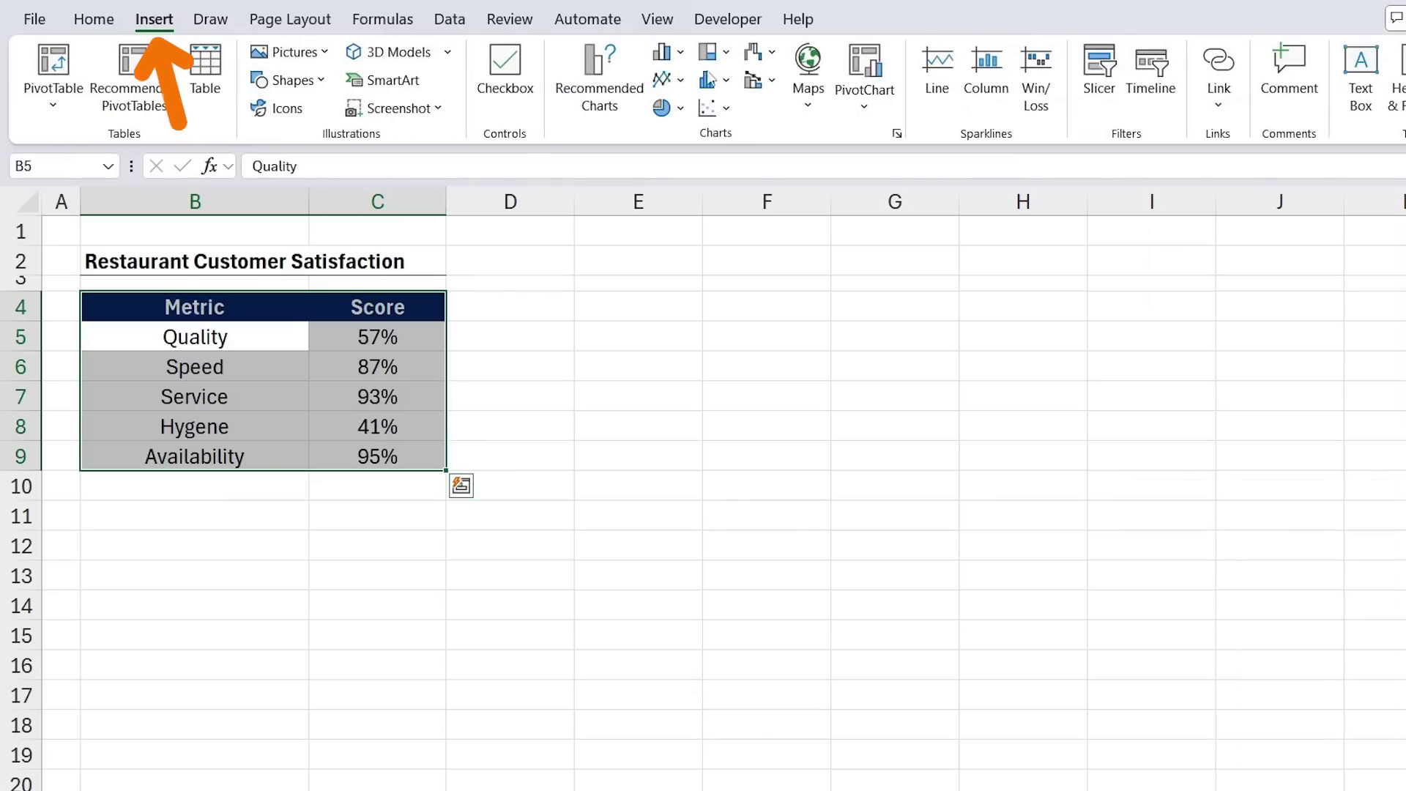
pyautogui.click(768, 54)
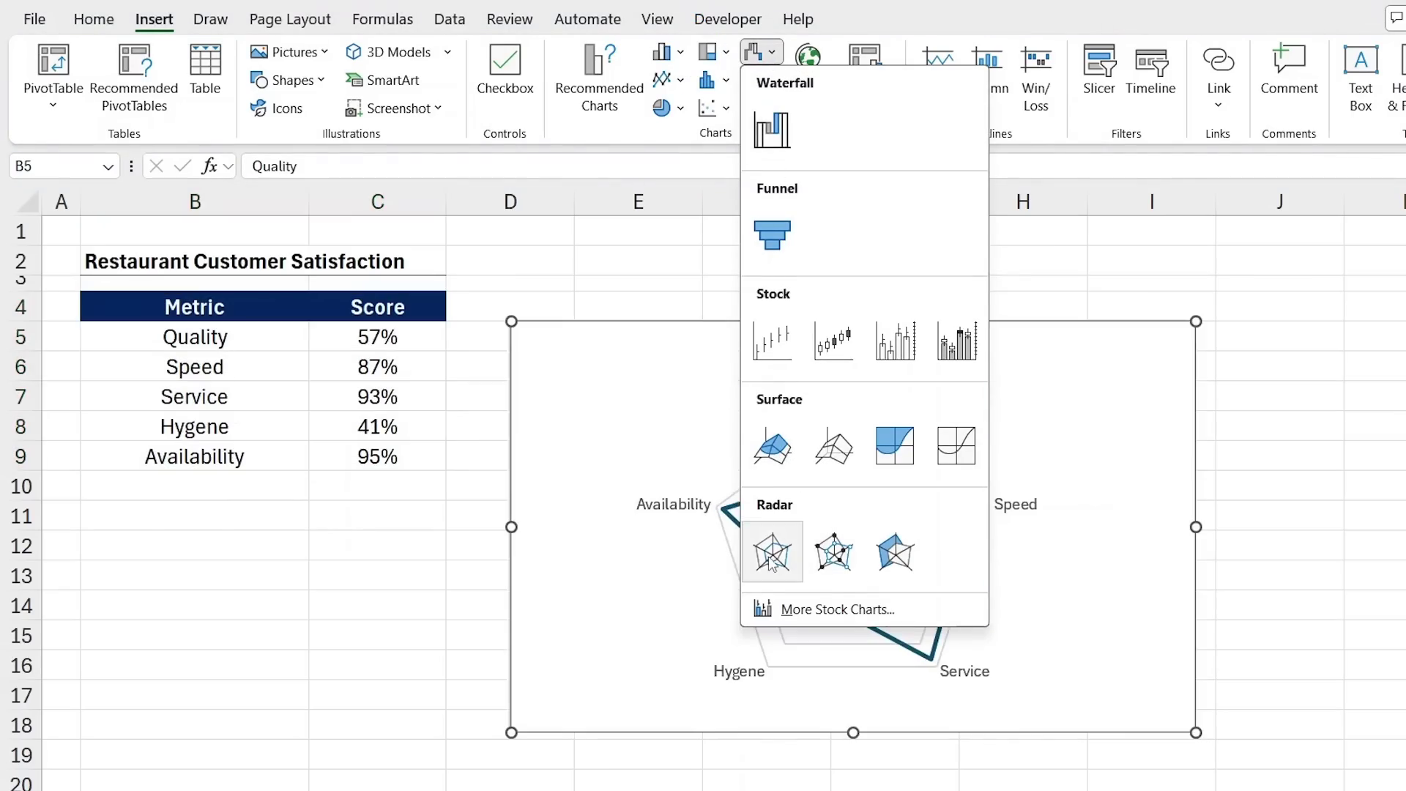
pyautogui.click(834, 553)
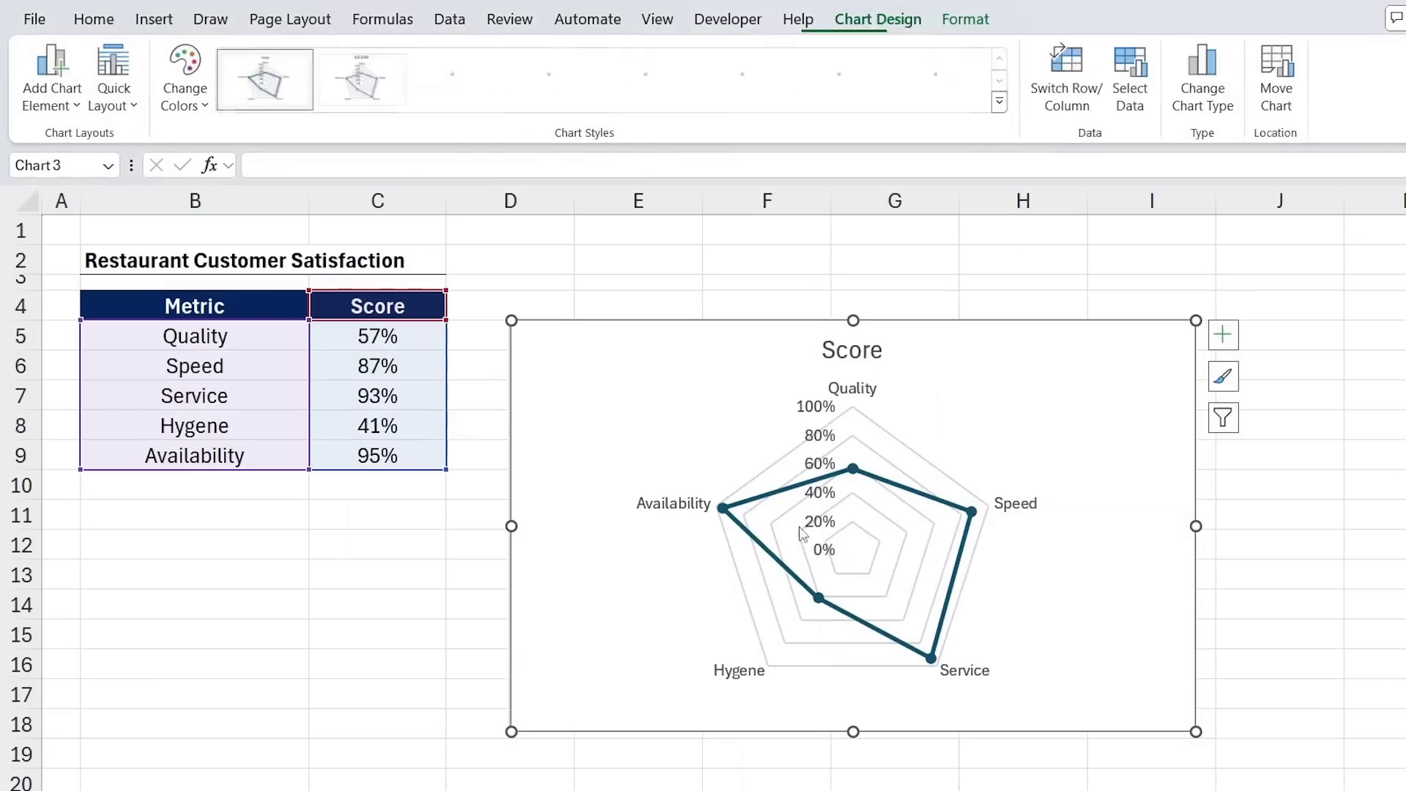
# Delete the chart title, percentage value axis and metric name labels.
pyautogui.press('Delete')
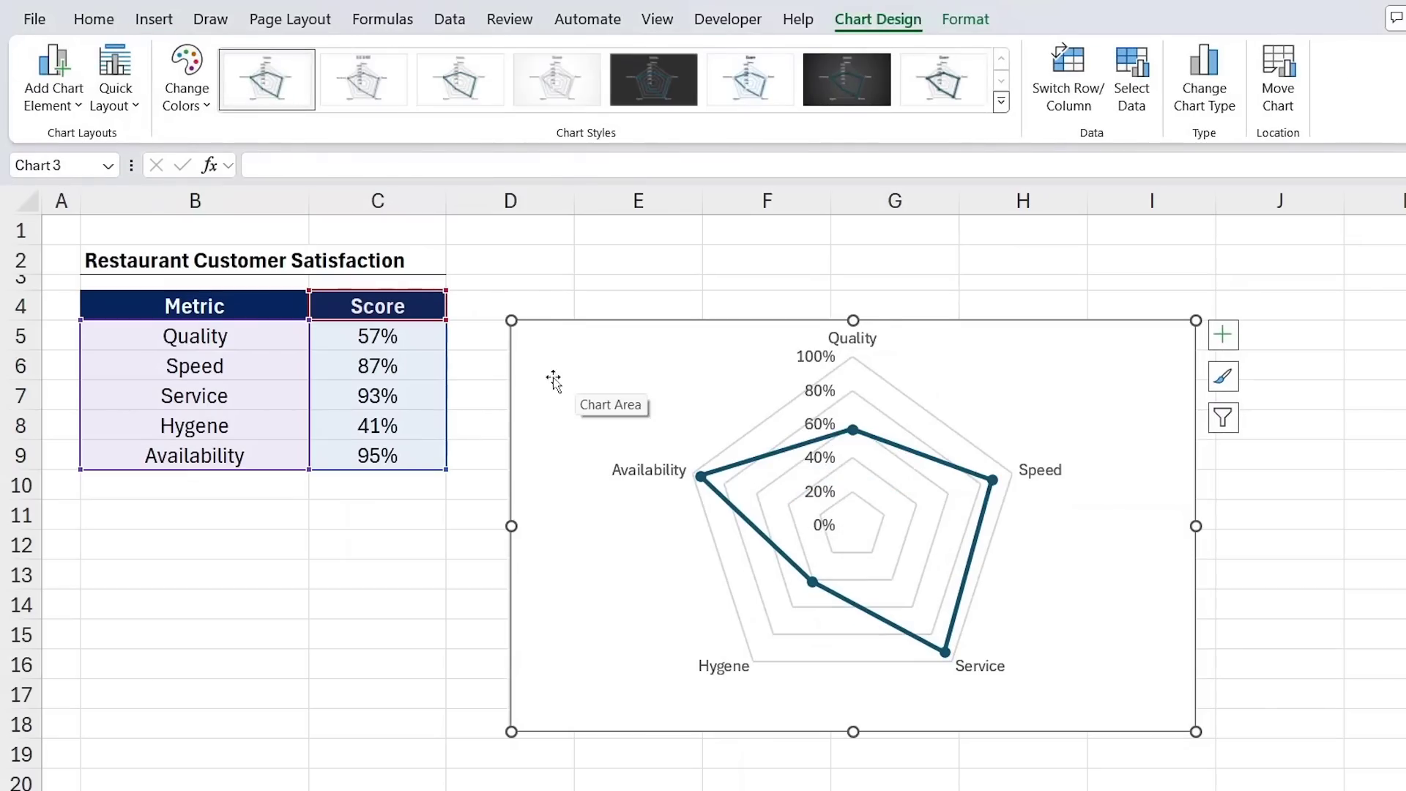
pyautogui.click(810, 363)
pyautogui.press('Delete')
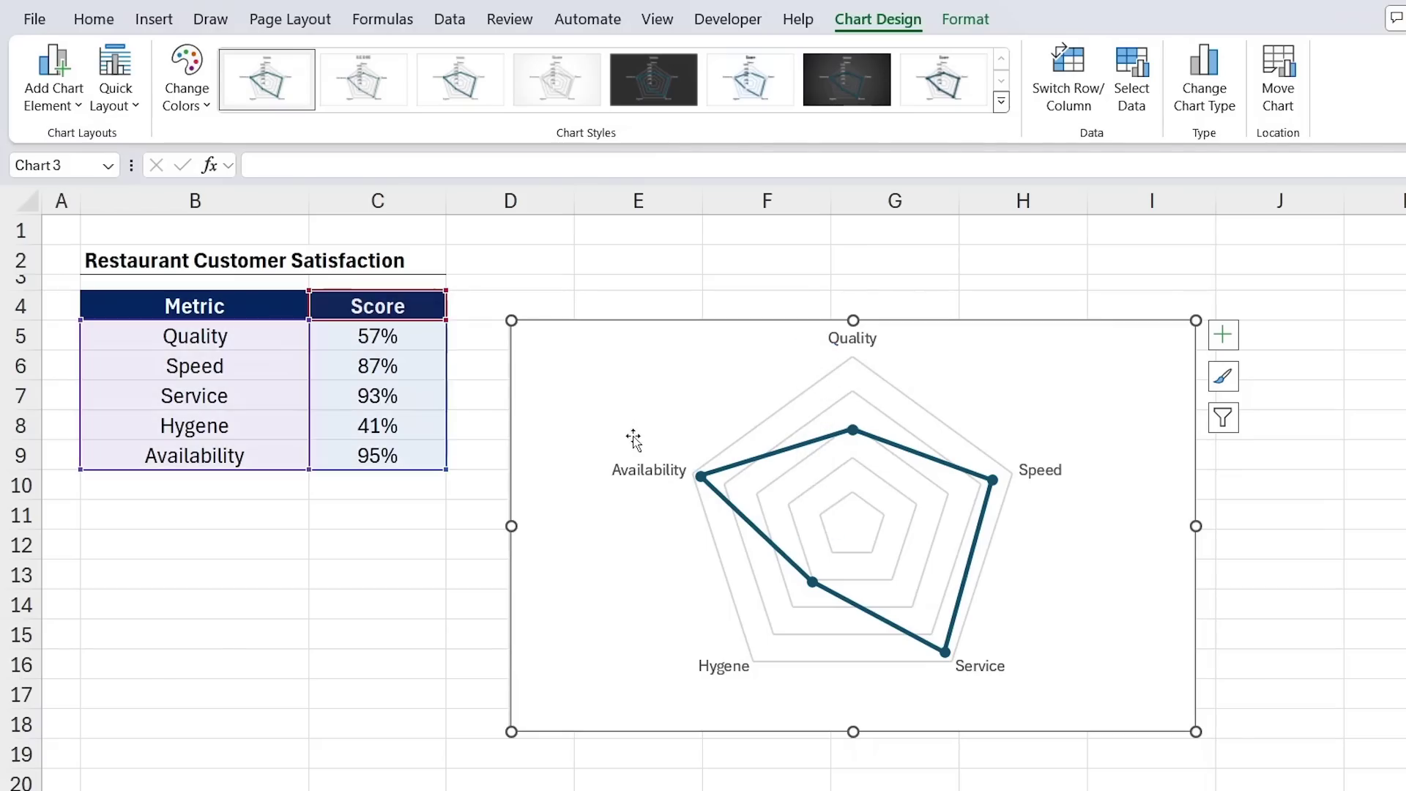
pyautogui.click(632, 476)
pyautogui.press('Delete')
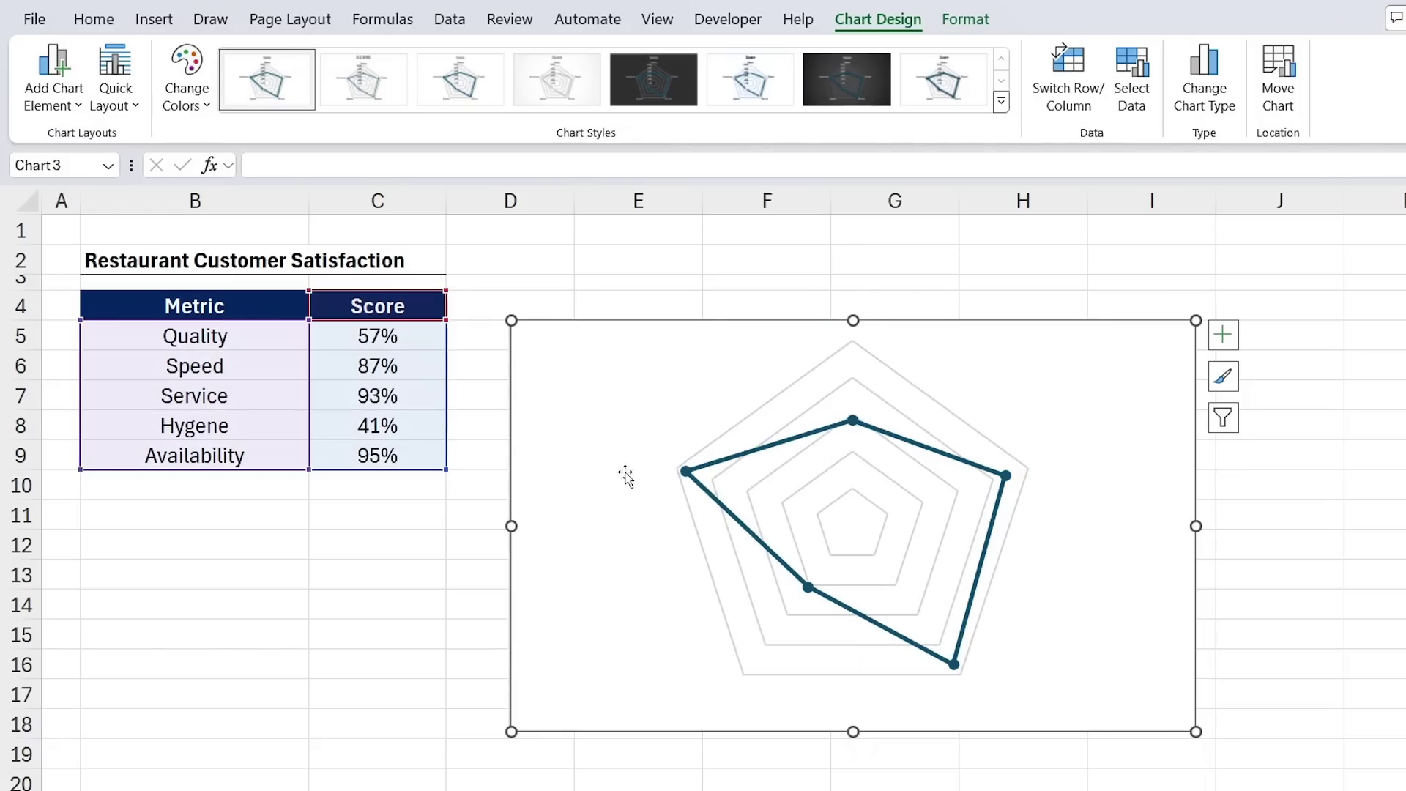
pyautogui.click(684, 470)
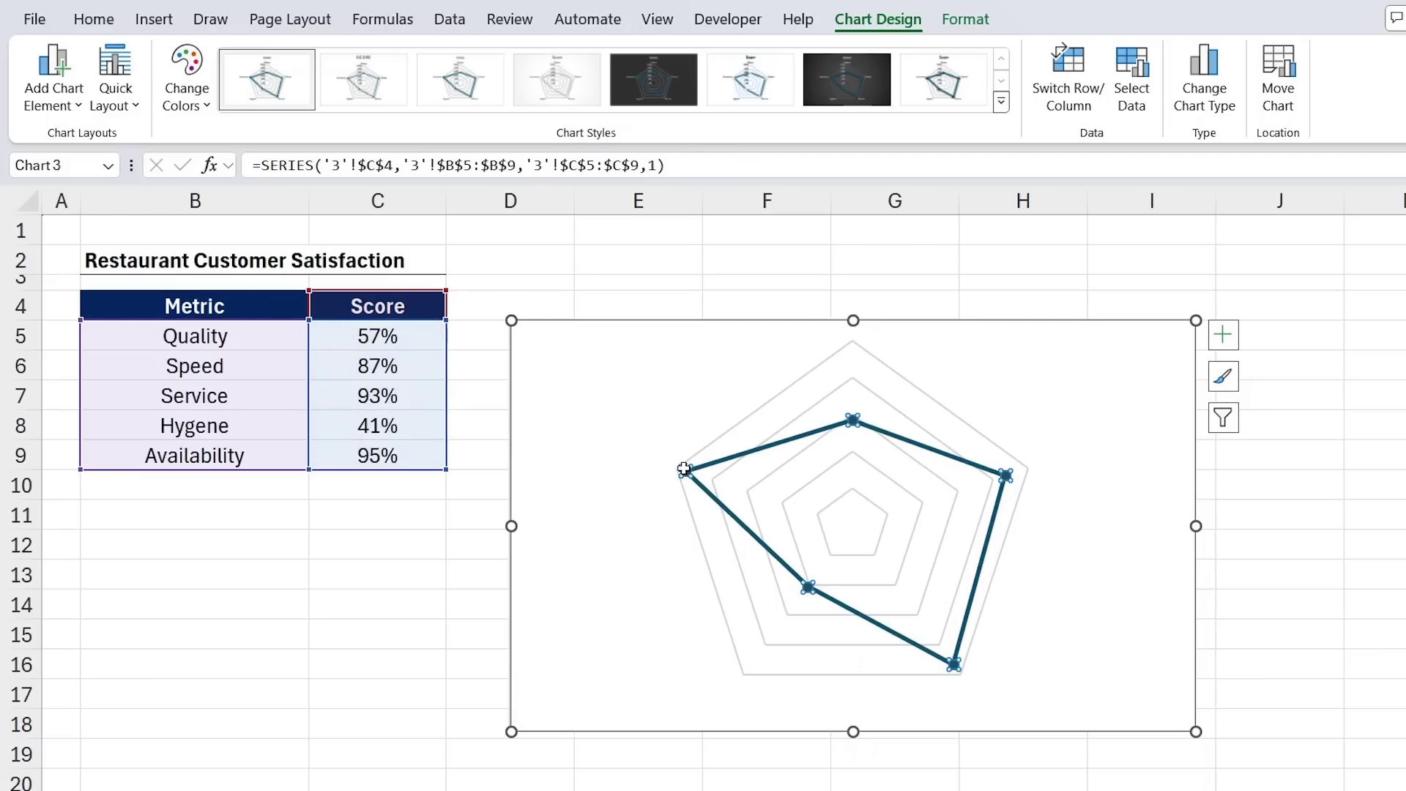
# Add data labels showing each score to the Score series.
pyautogui.rightClick(684, 470)
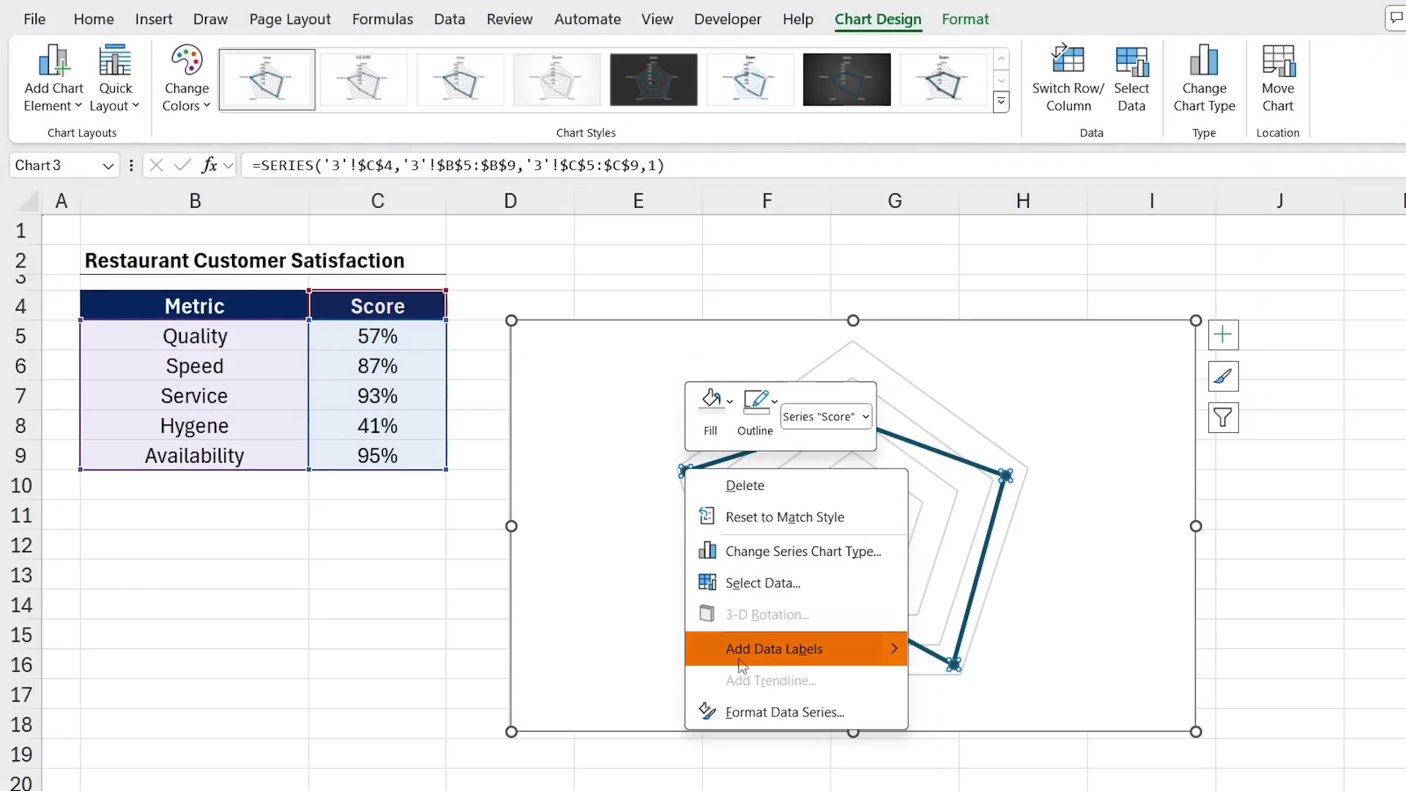
pyautogui.click(742, 662)
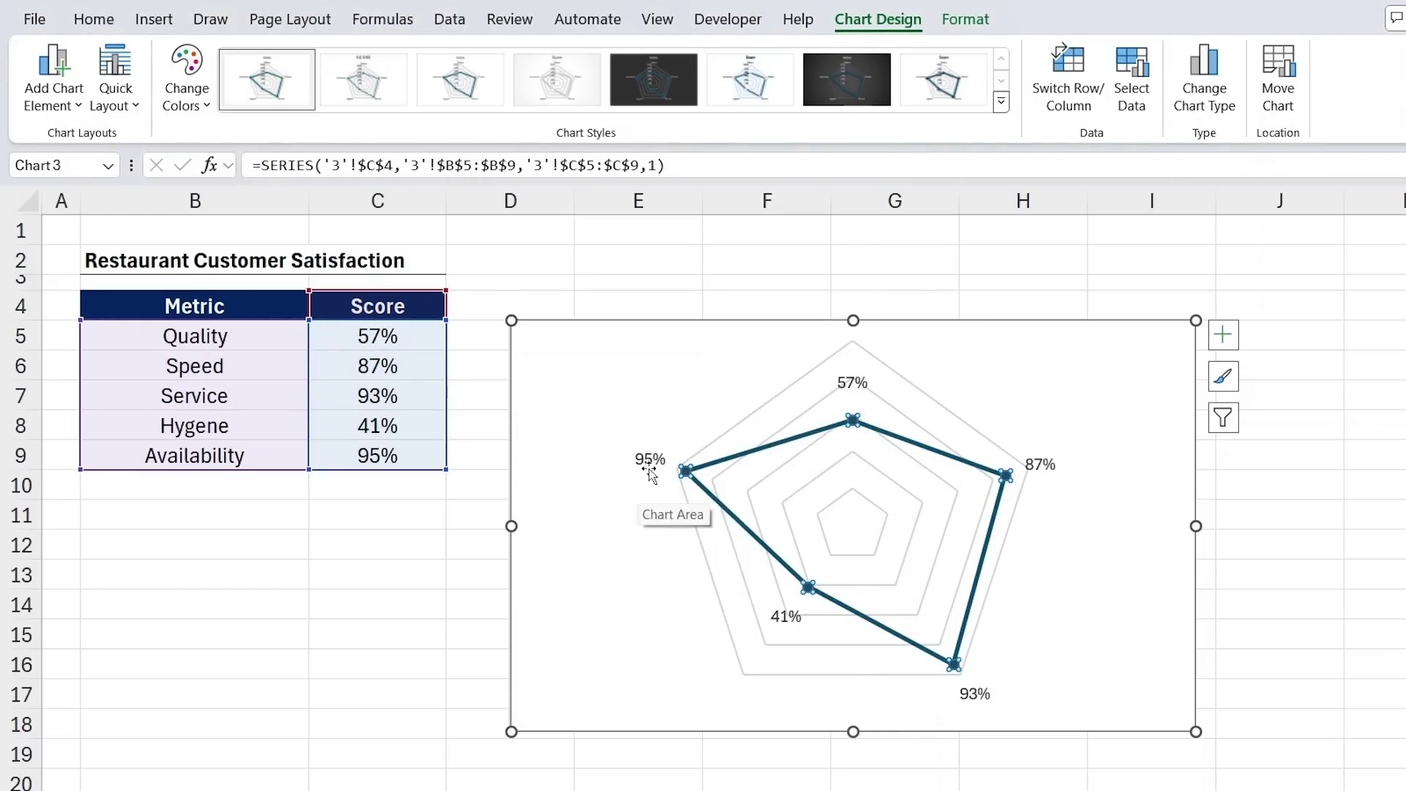
pyautogui.click(649, 461)
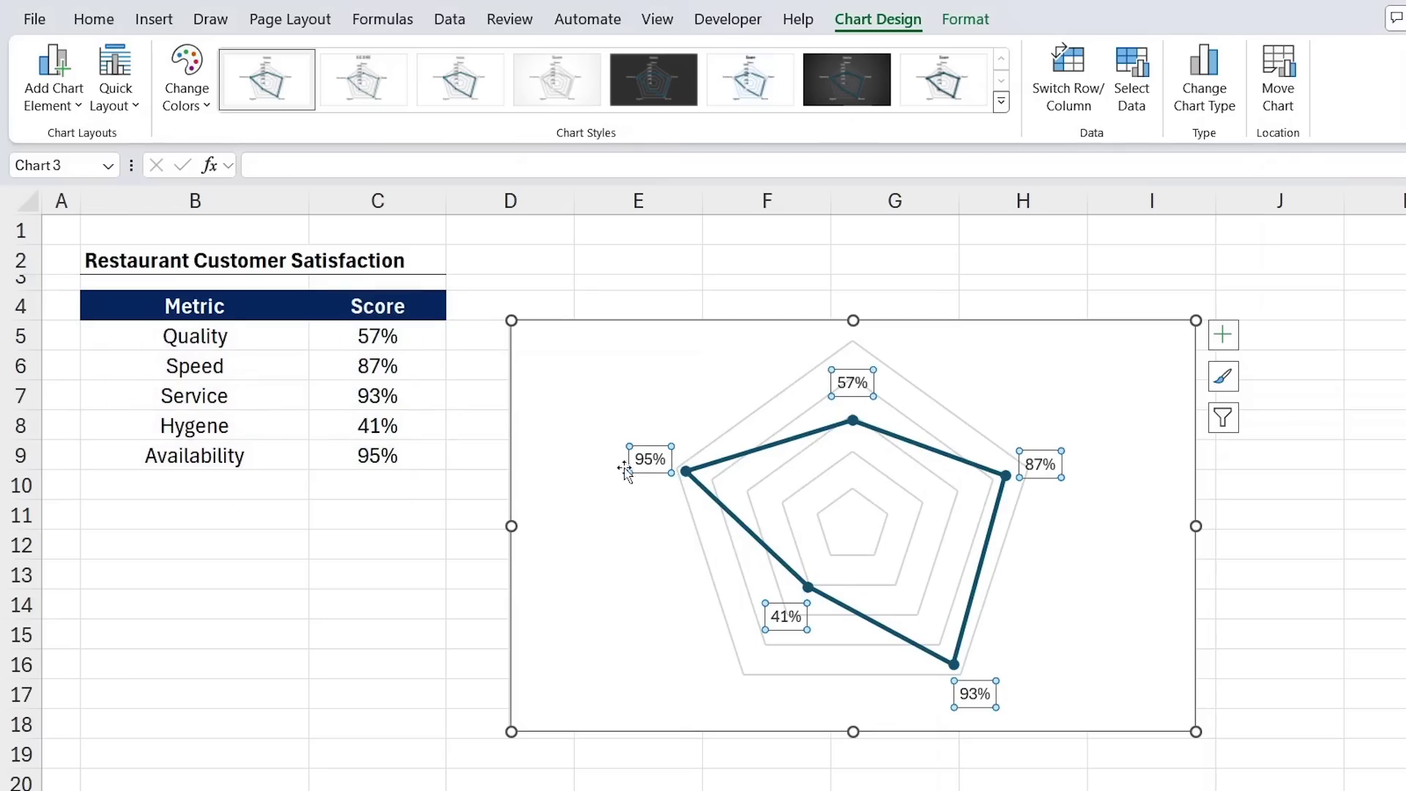
# Make the labels take metric names from B5:B9 using Value From Cells.
pyautogui.rightClick(658, 470)
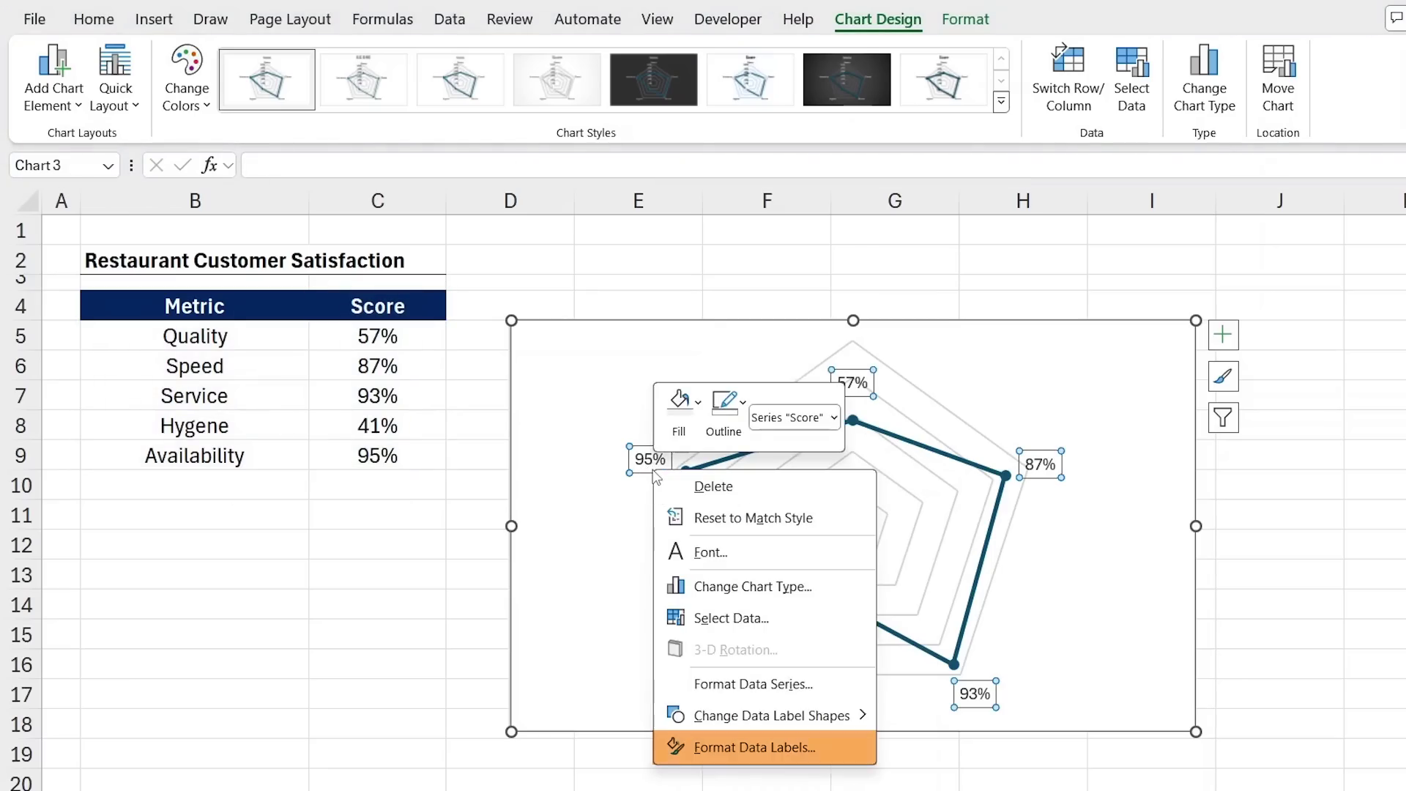
pyautogui.click(721, 747)
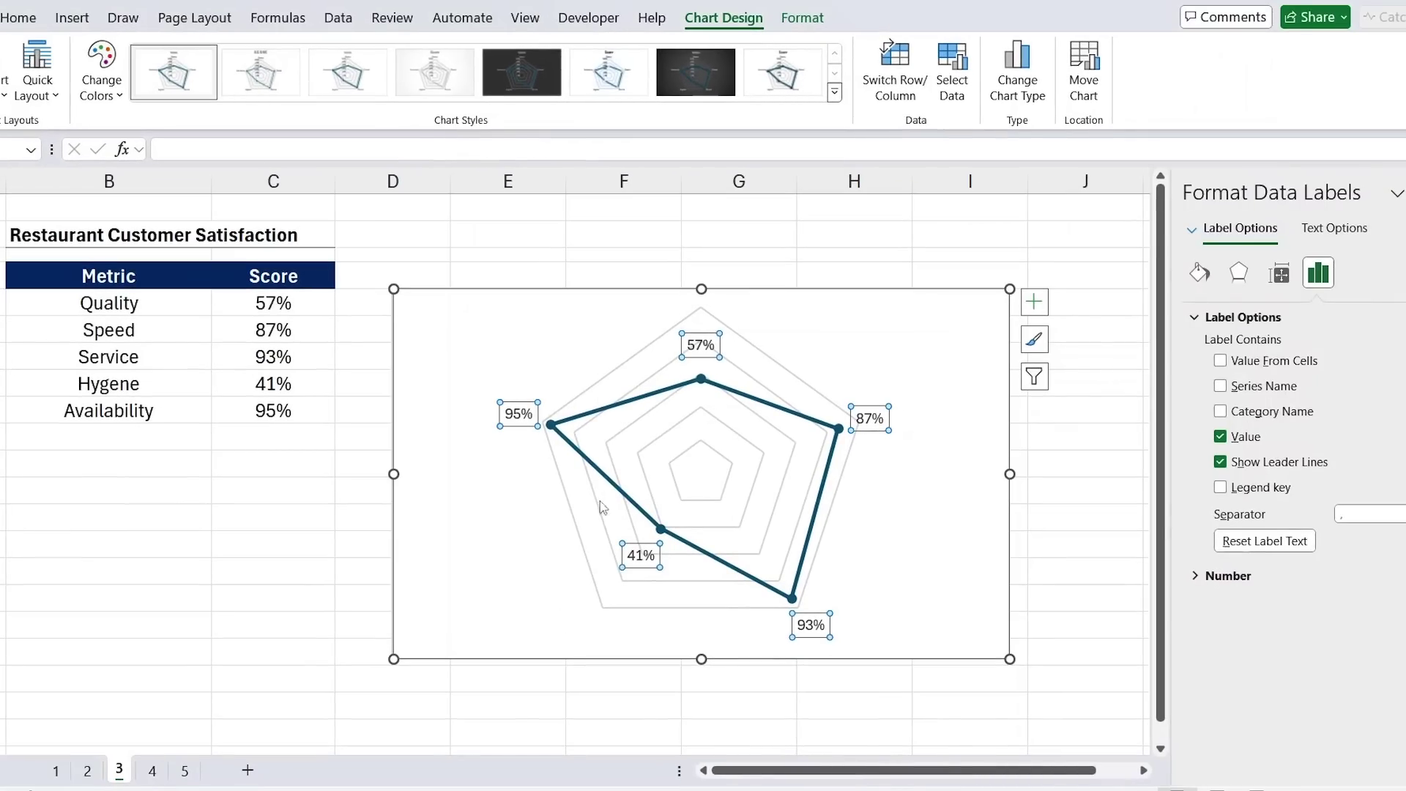
pyautogui.click(1240, 362)
pyautogui.moveTo(148, 301); pyautogui.dragTo(142, 408)
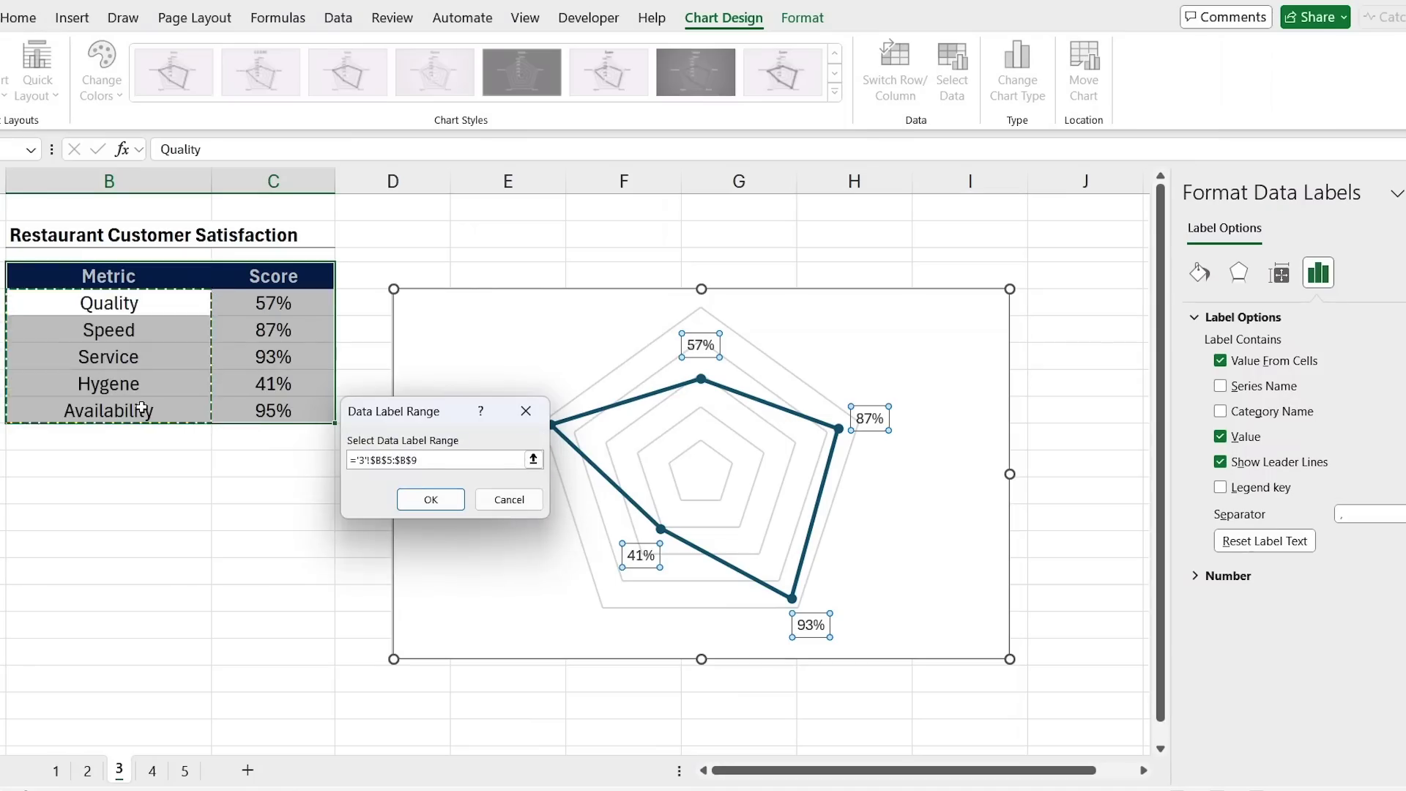
pyautogui.press('Return')
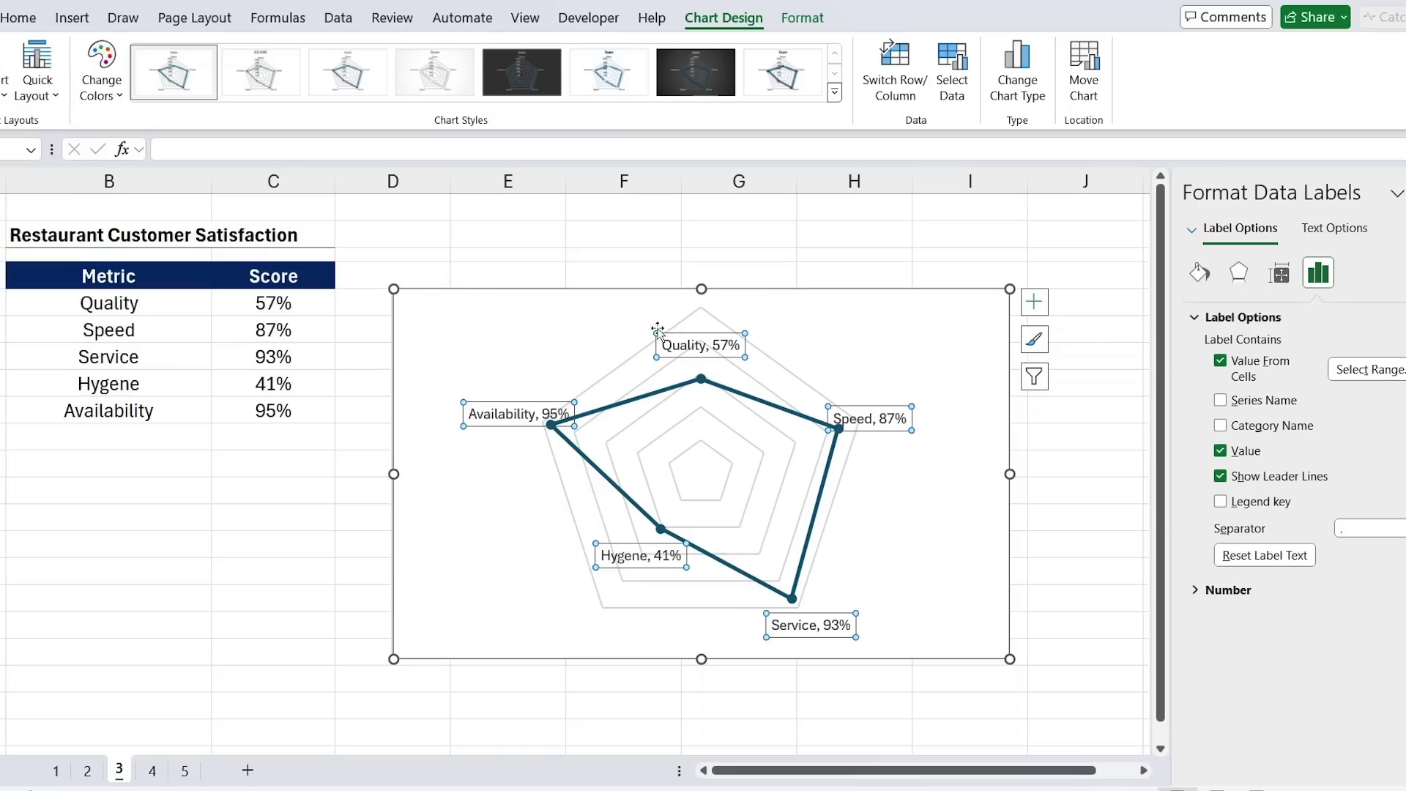
# Fill the radar data labels with solid light blue and make their text bold.
pyautogui.click(1201, 273)
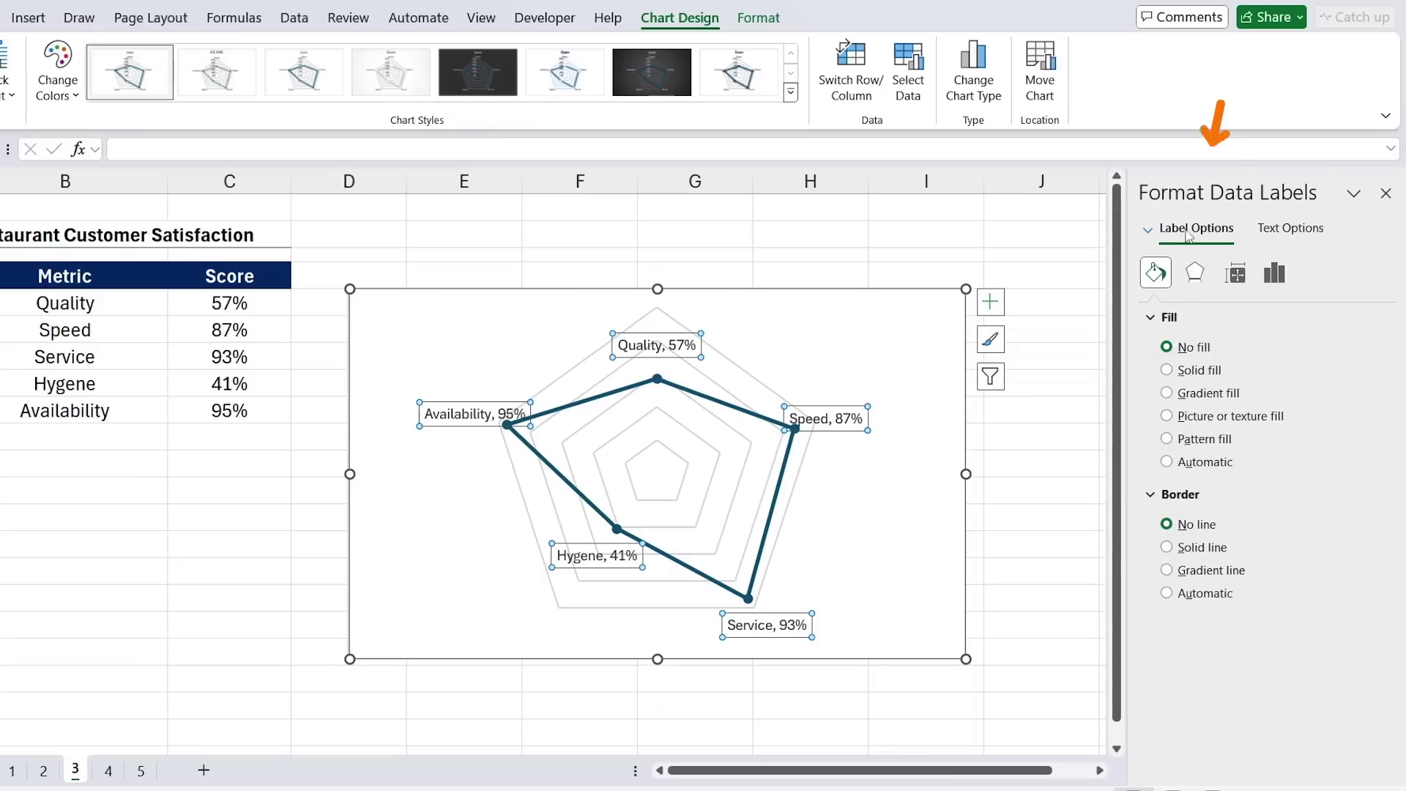
pyautogui.click(1186, 375)
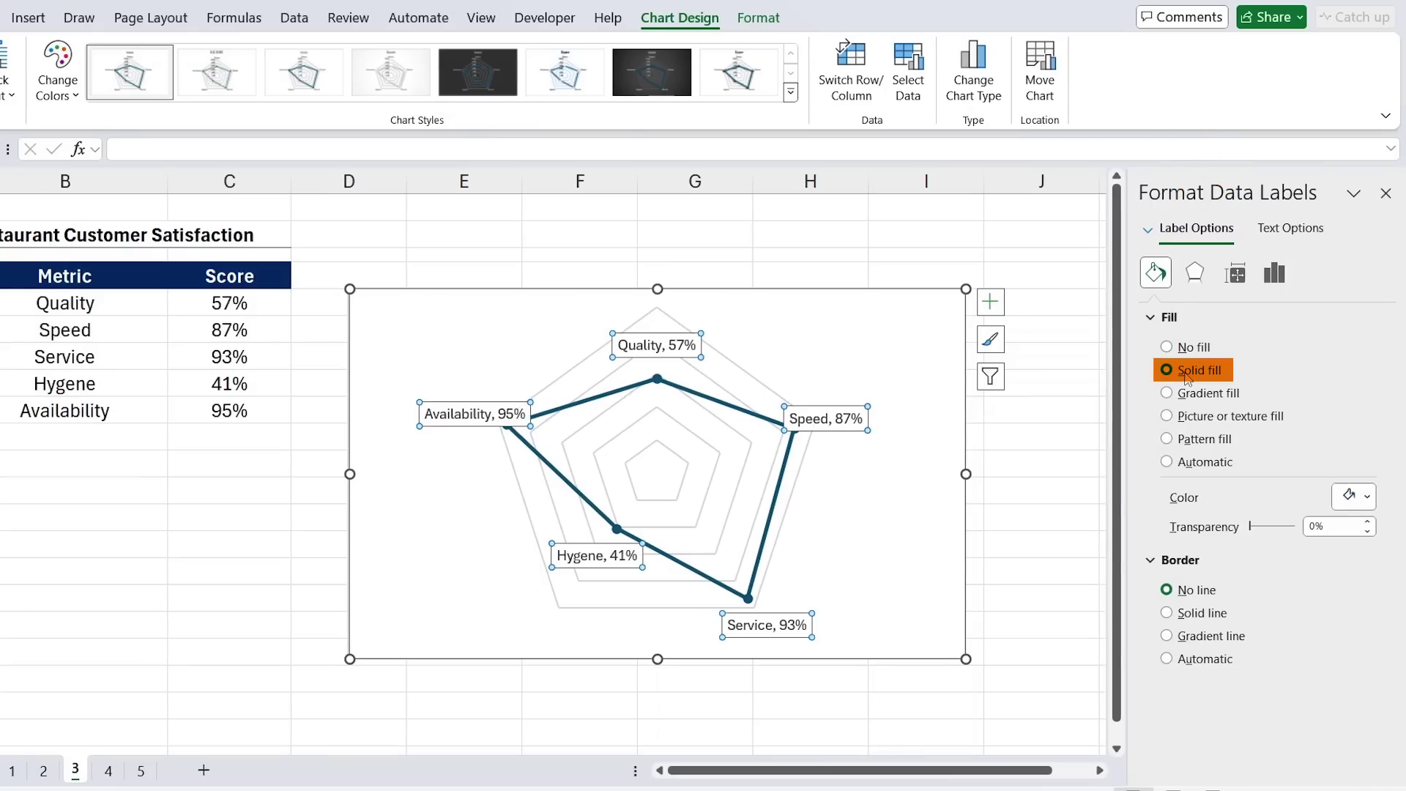
pyautogui.click(1367, 497)
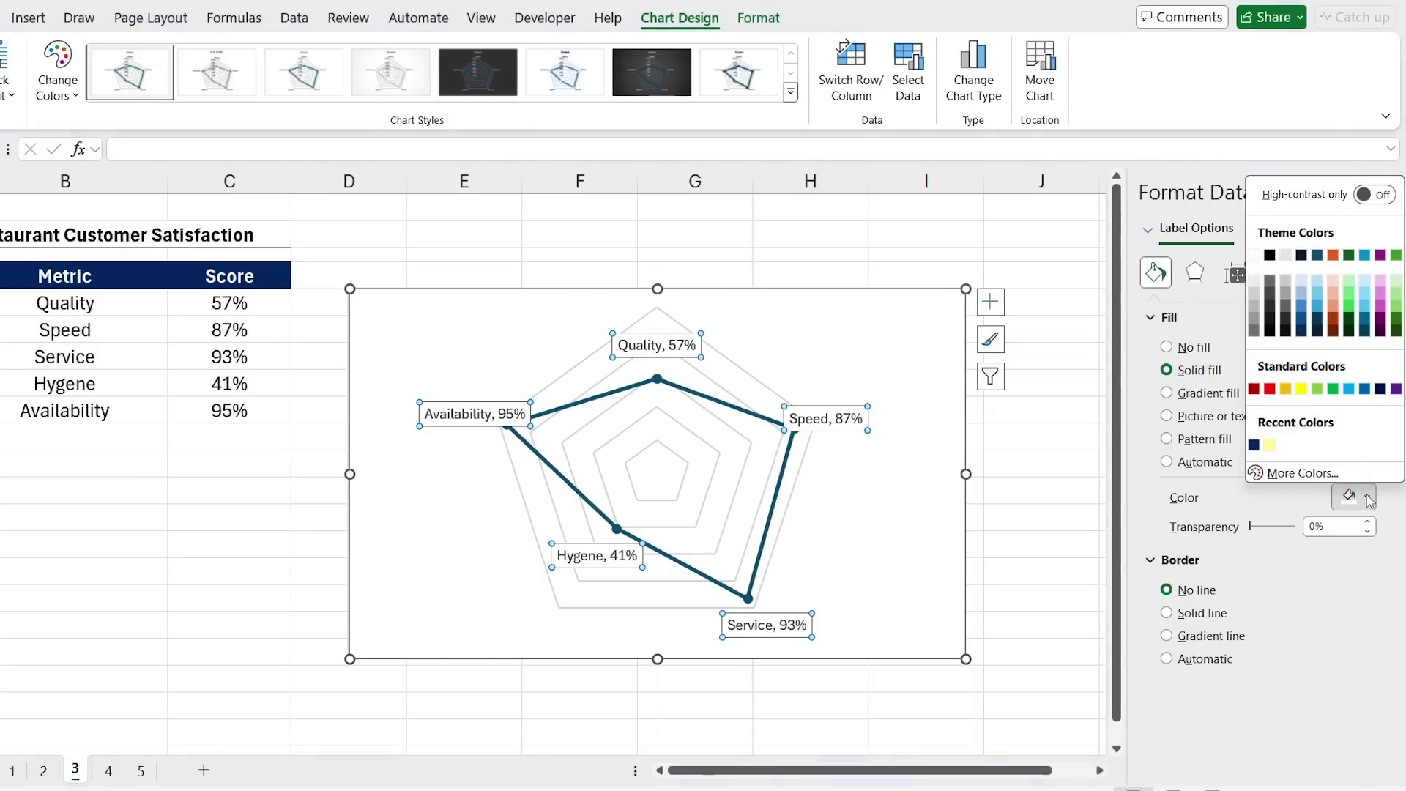
pyautogui.click(1301, 282)
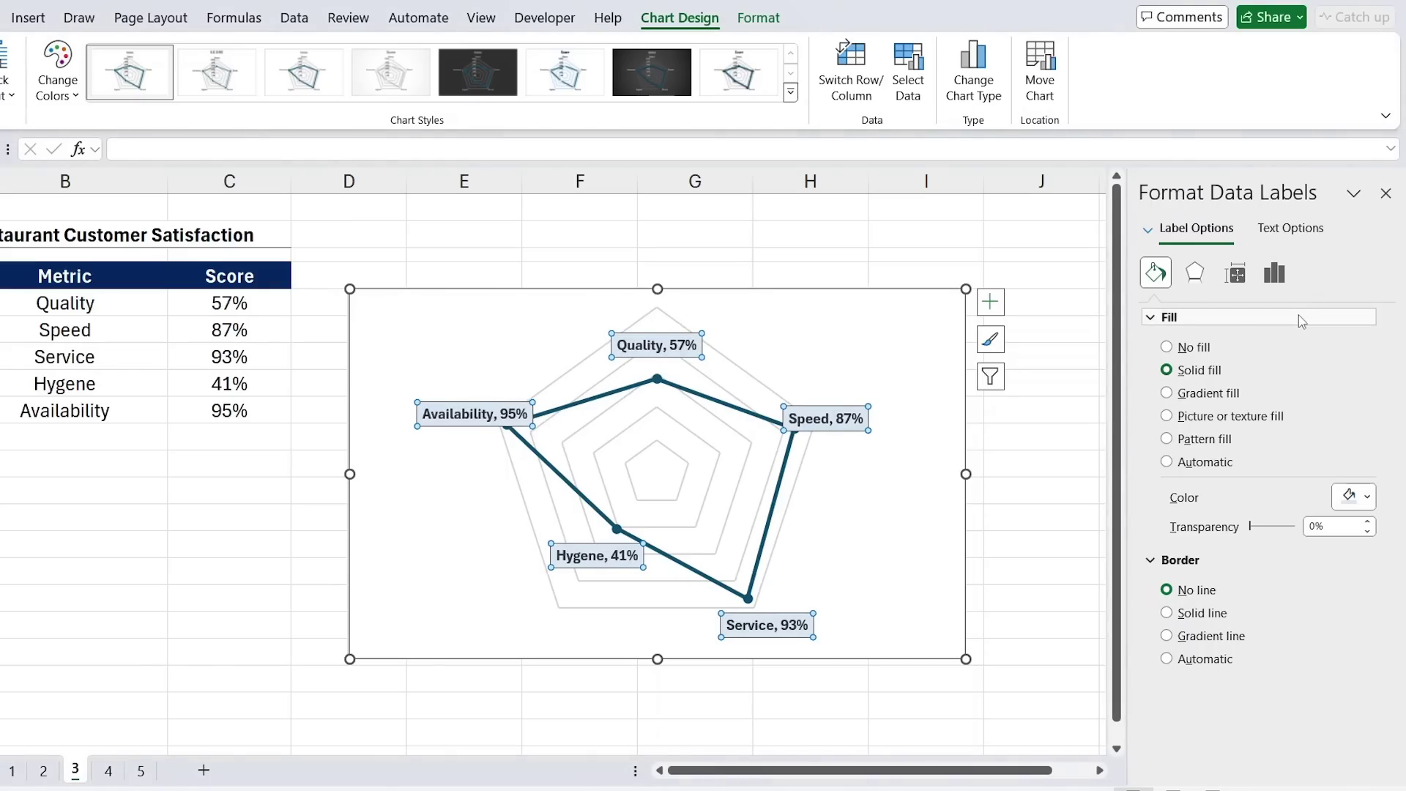
pyautogui.hotkey('ctrl', 'b')
pyautogui.click(215, 548)
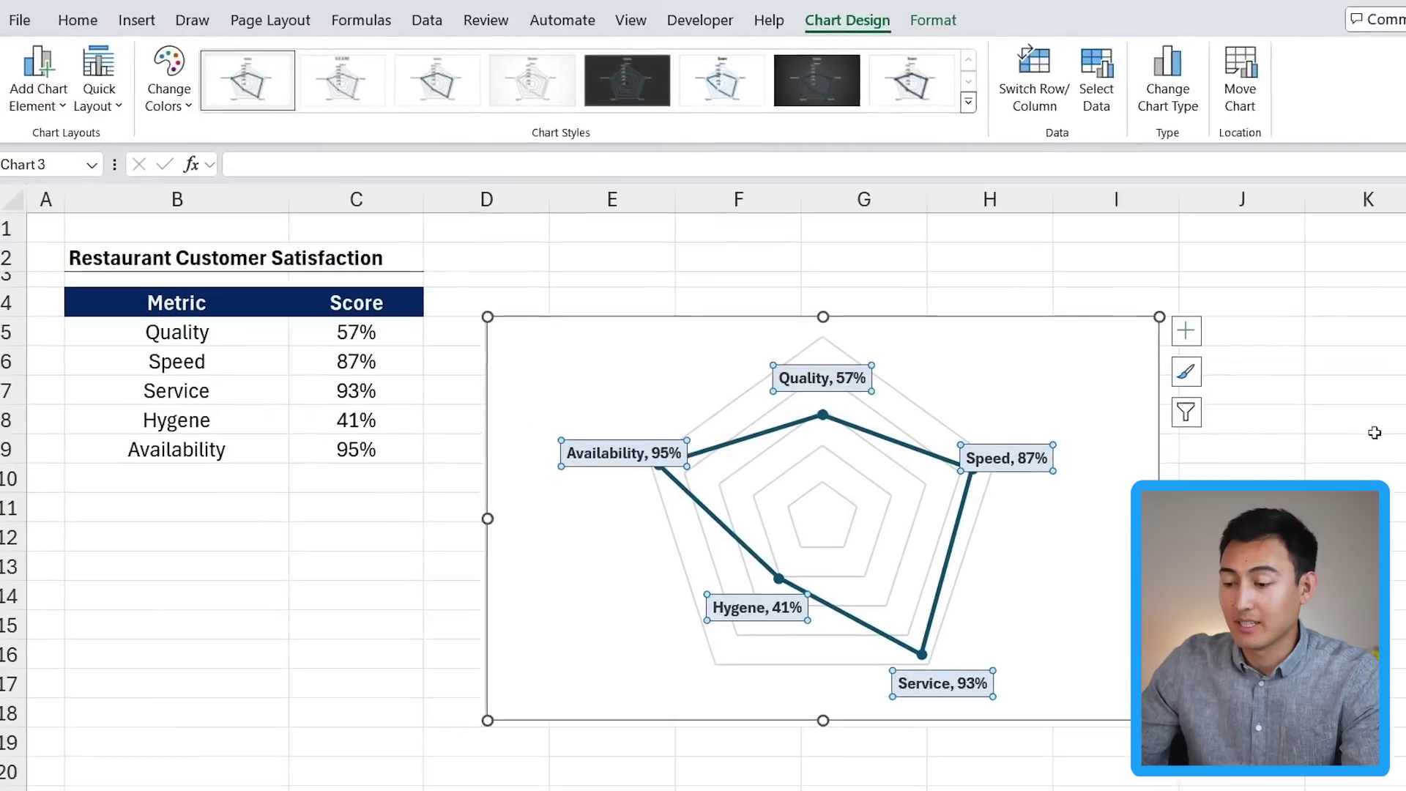
pyautogui.click(1375, 435)
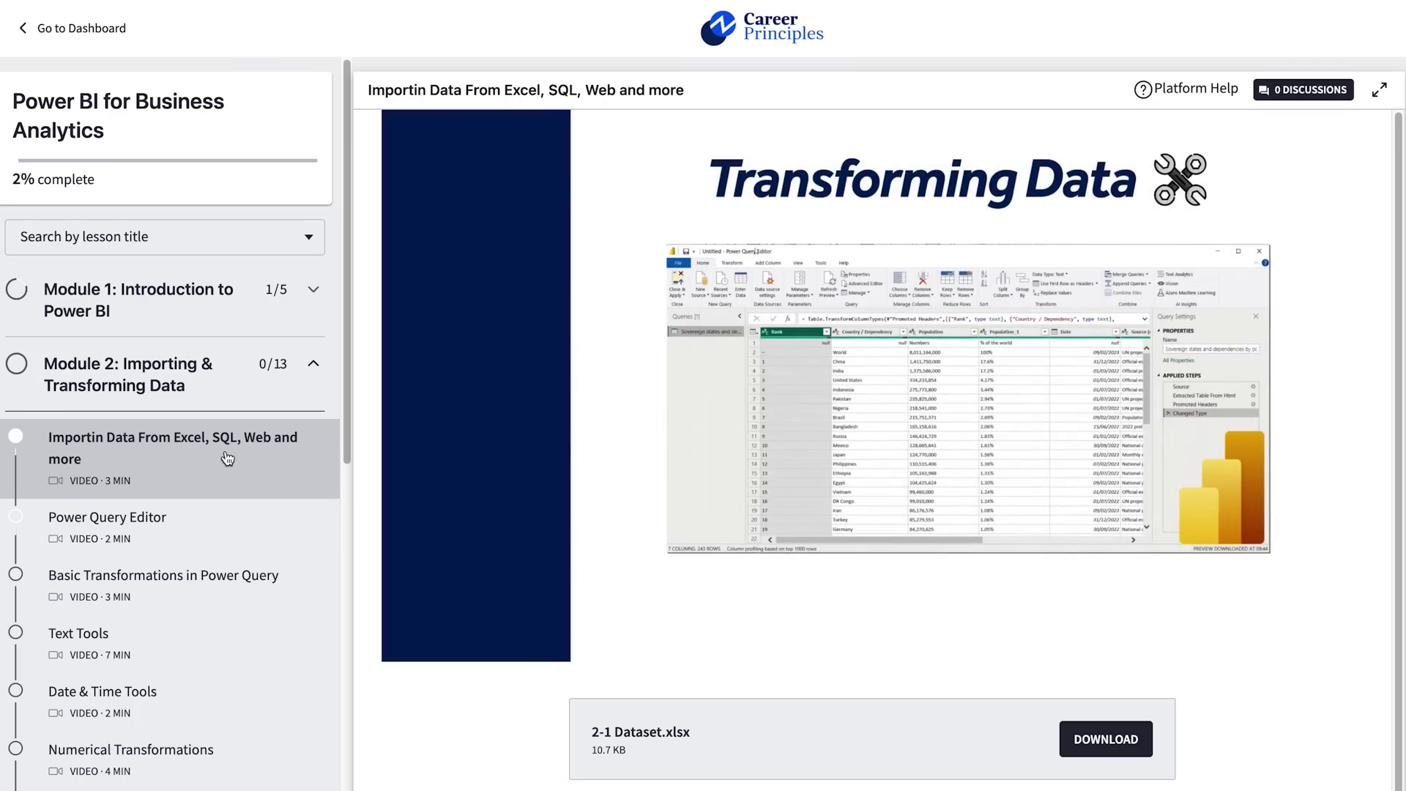
# Scroll the course sidebar down toward Module 6 of the Power BI course.
pyautogui.scroll(-1, 223, 456)
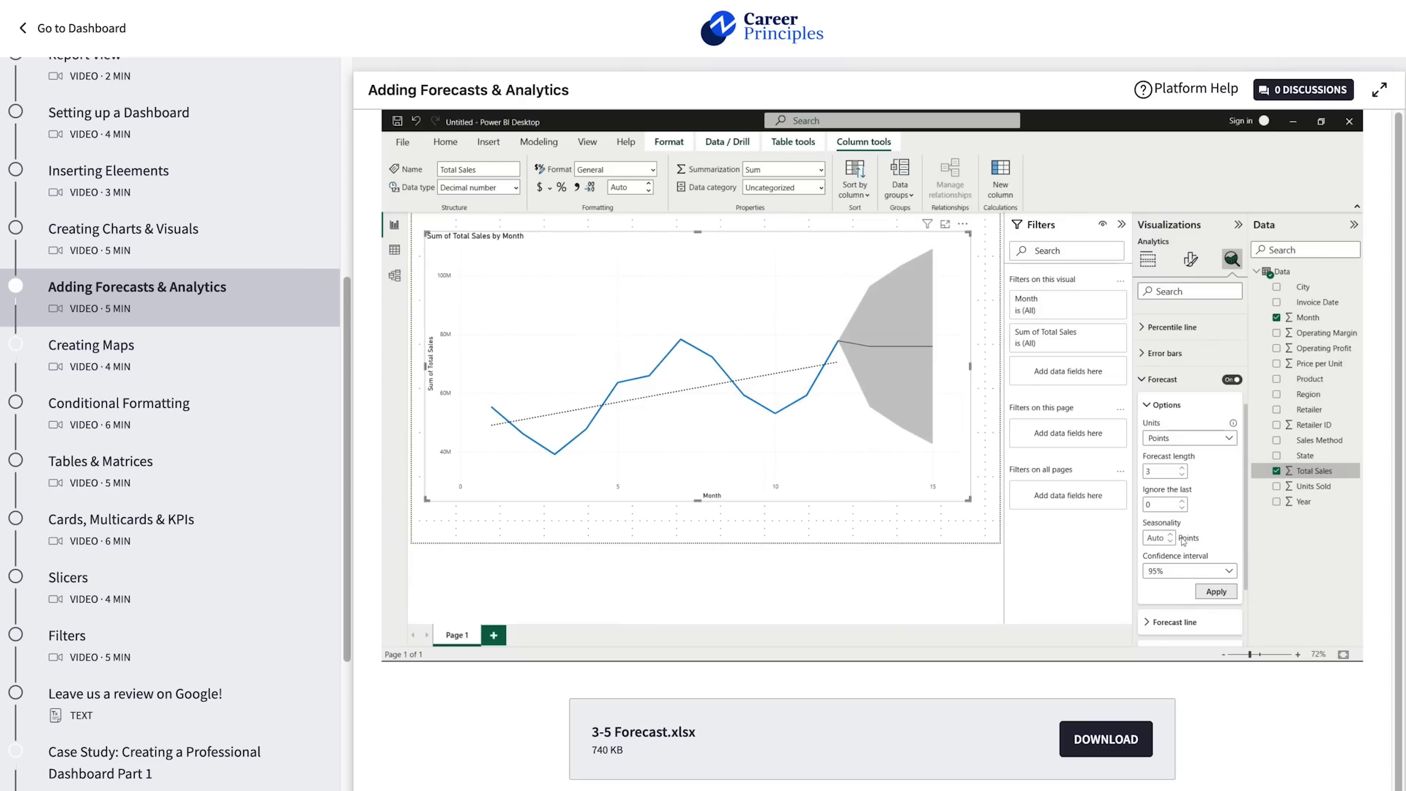
pyautogui.scroll(-1, 176, 423)
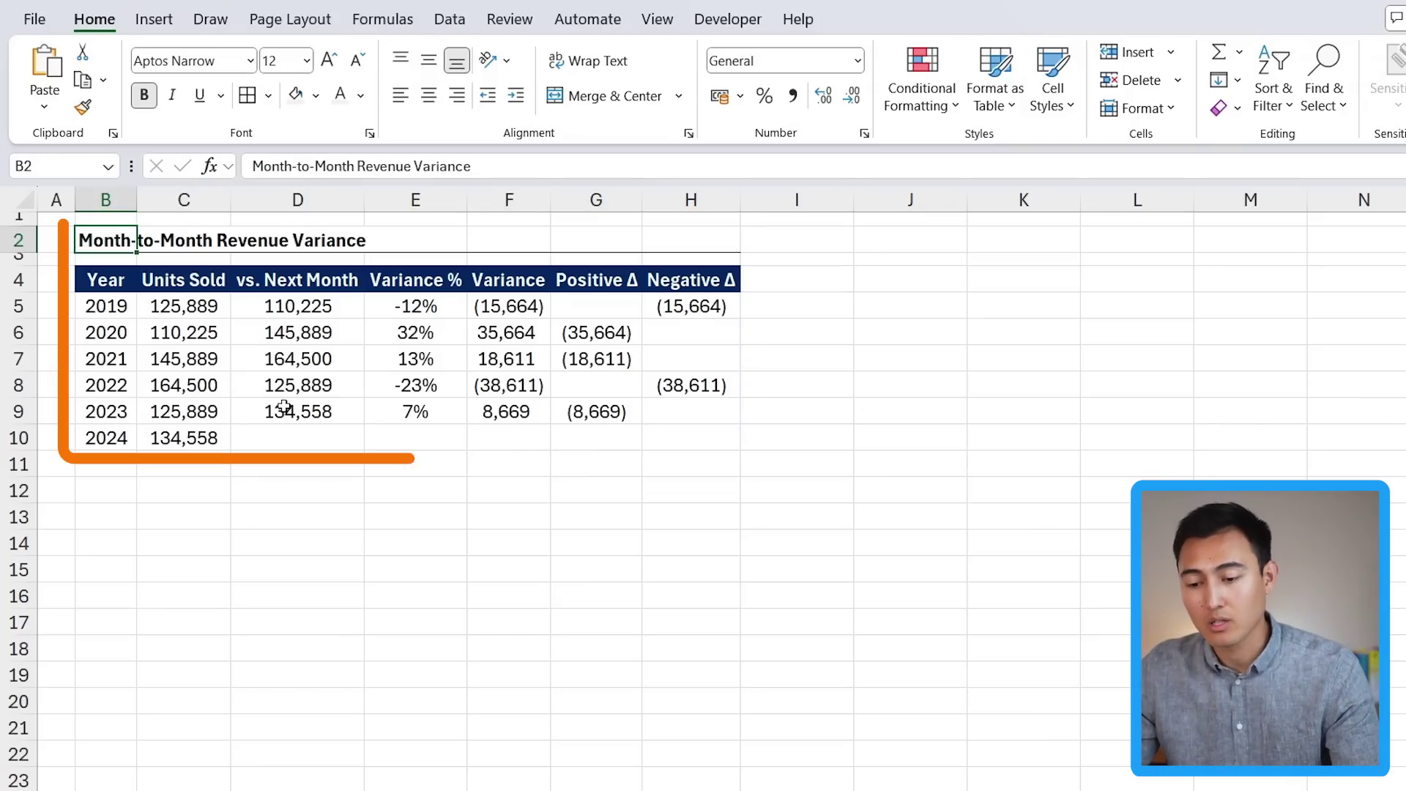
# Review the years, Units Sold, and the vs. Next Month, Variance % and Variance formulas.
pyautogui.moveTo(106, 306); pyautogui.dragTo(106, 438)
pyautogui.moveTo(184, 306); pyautogui.dragTo(184, 438)
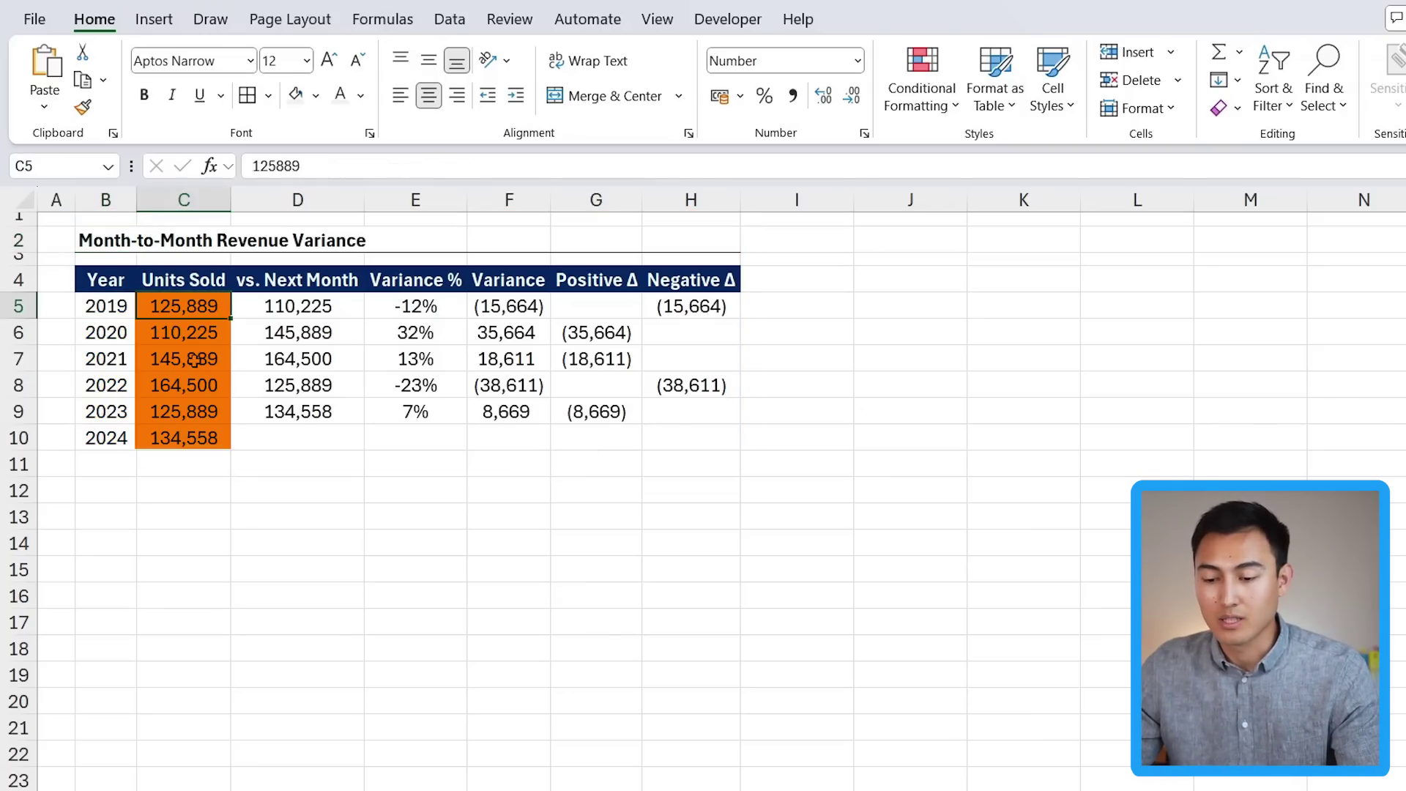
pyautogui.press('Right')
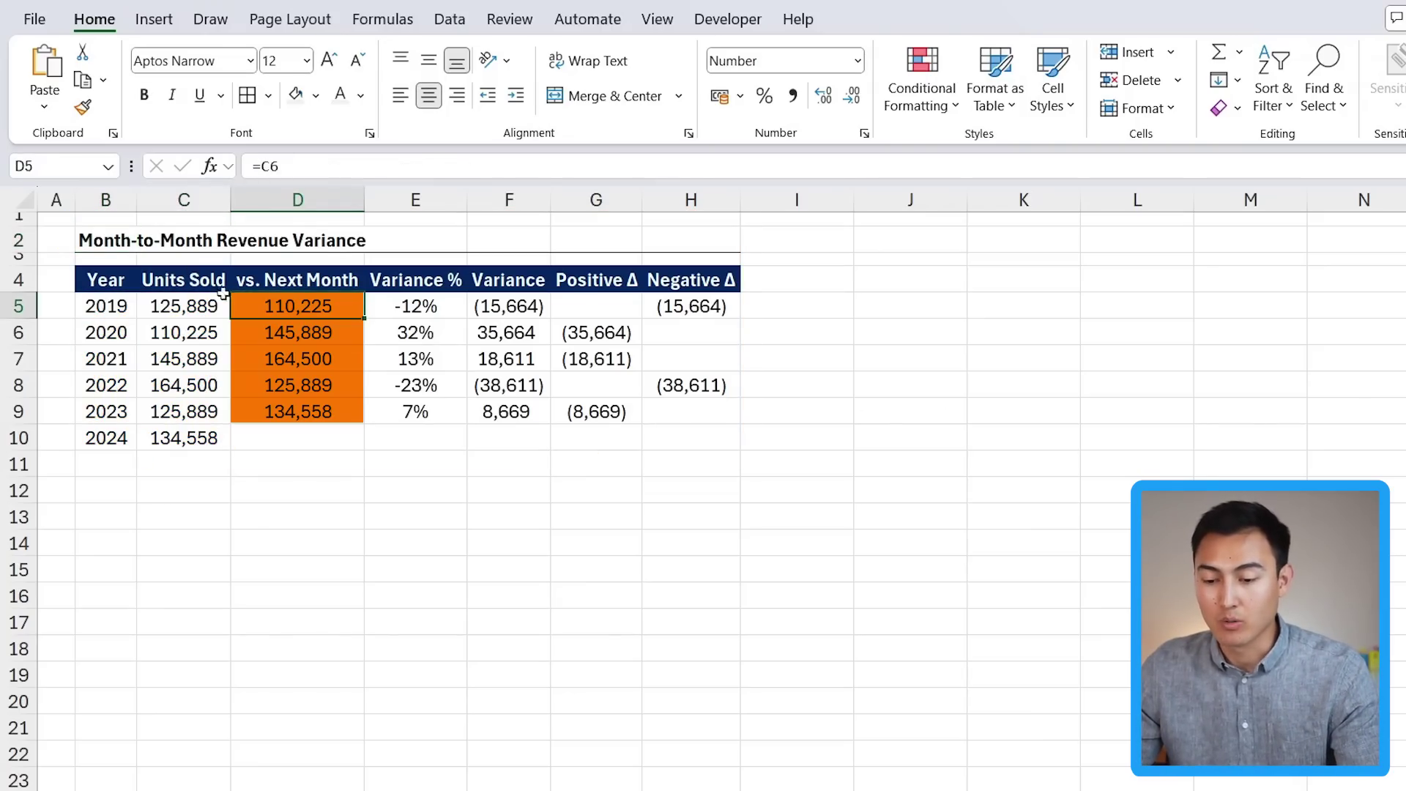
pyautogui.click(118, 333)
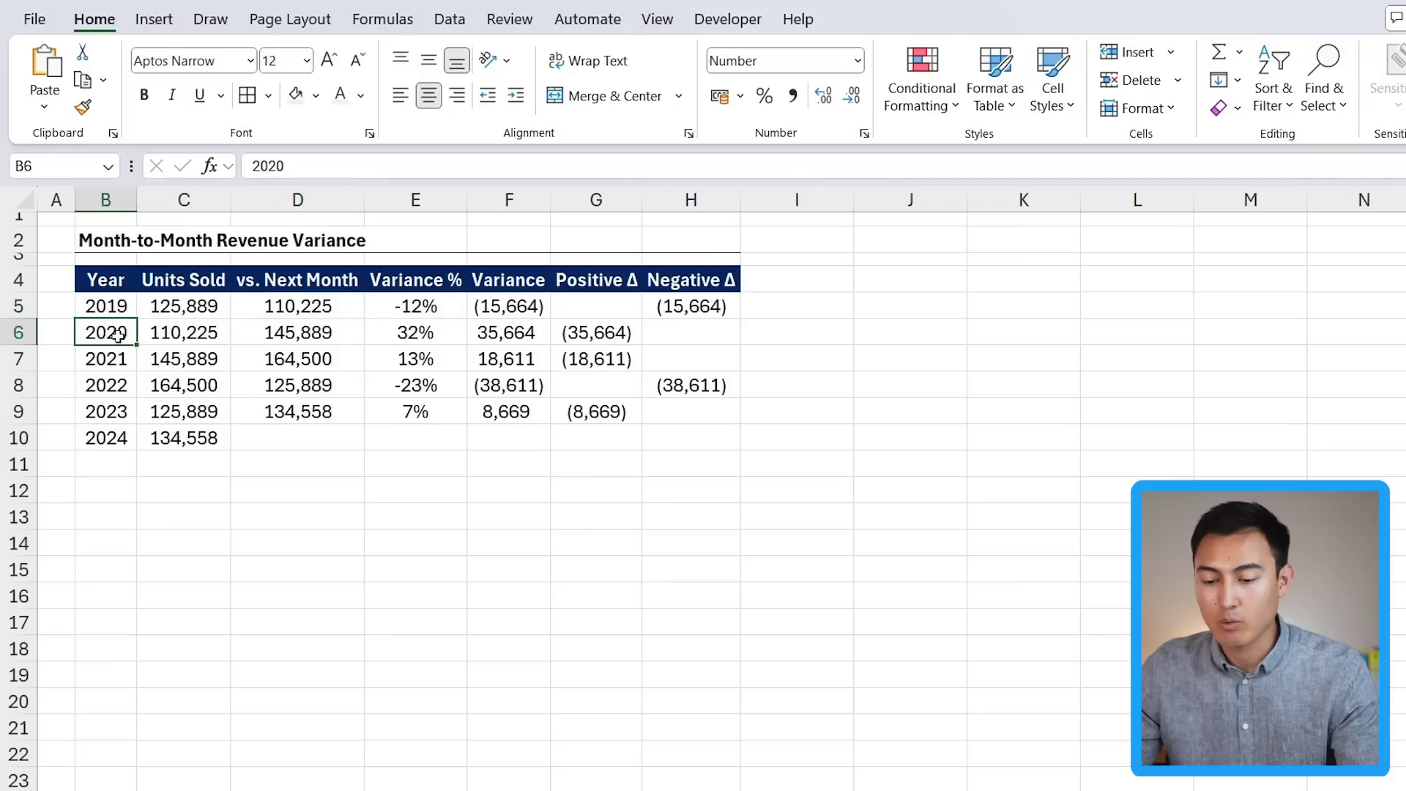
pyautogui.click(300, 311)
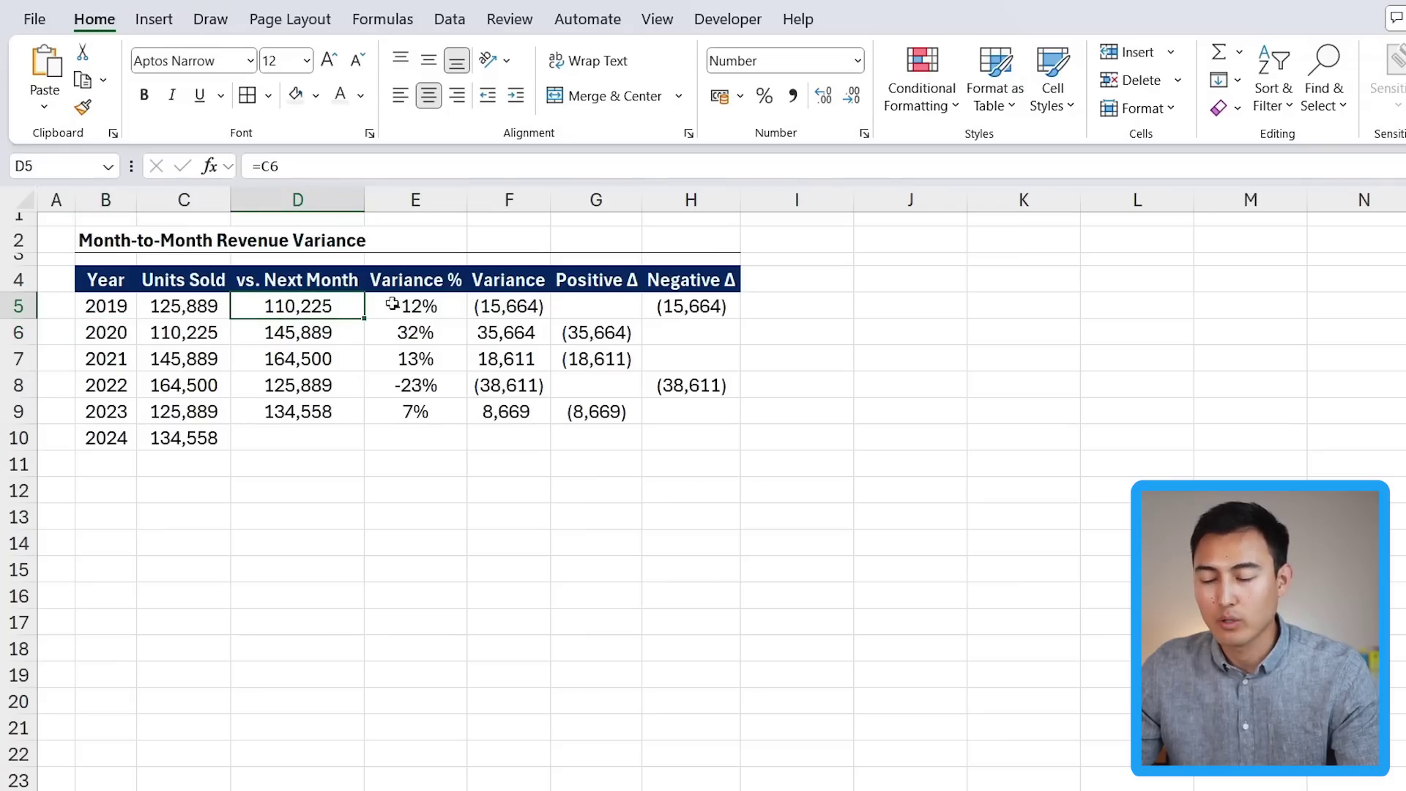
pyautogui.press('Right')
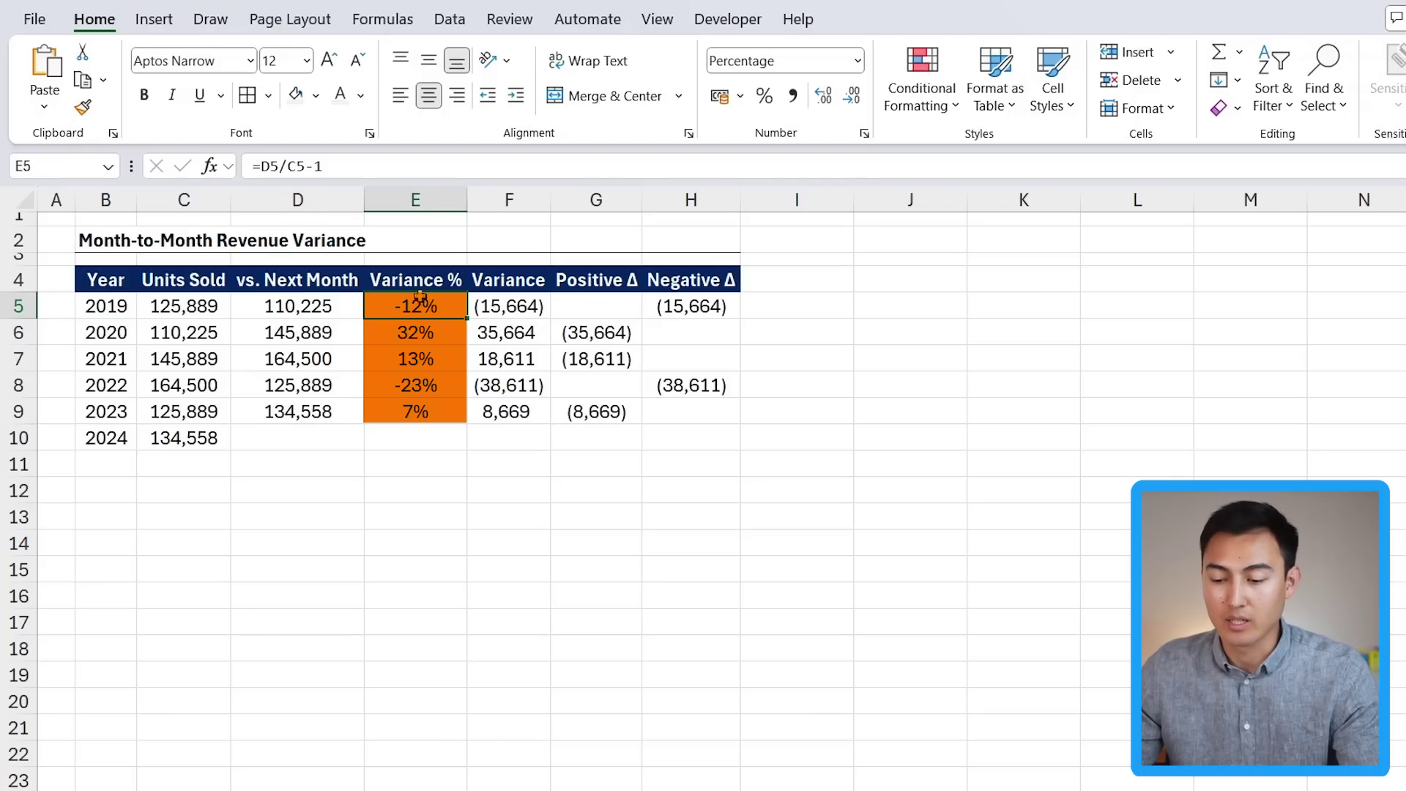
pyautogui.press('Right')
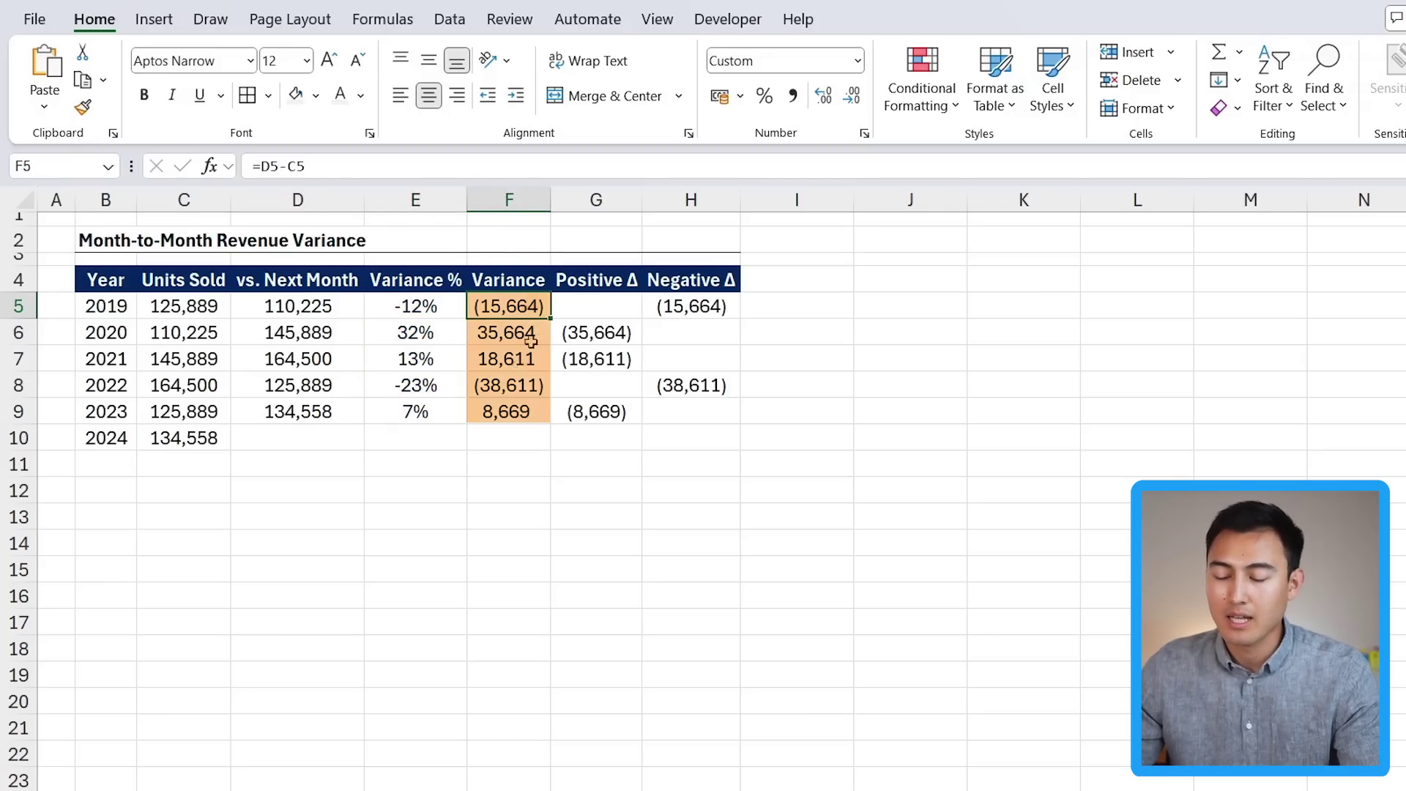
pyautogui.press('F2')
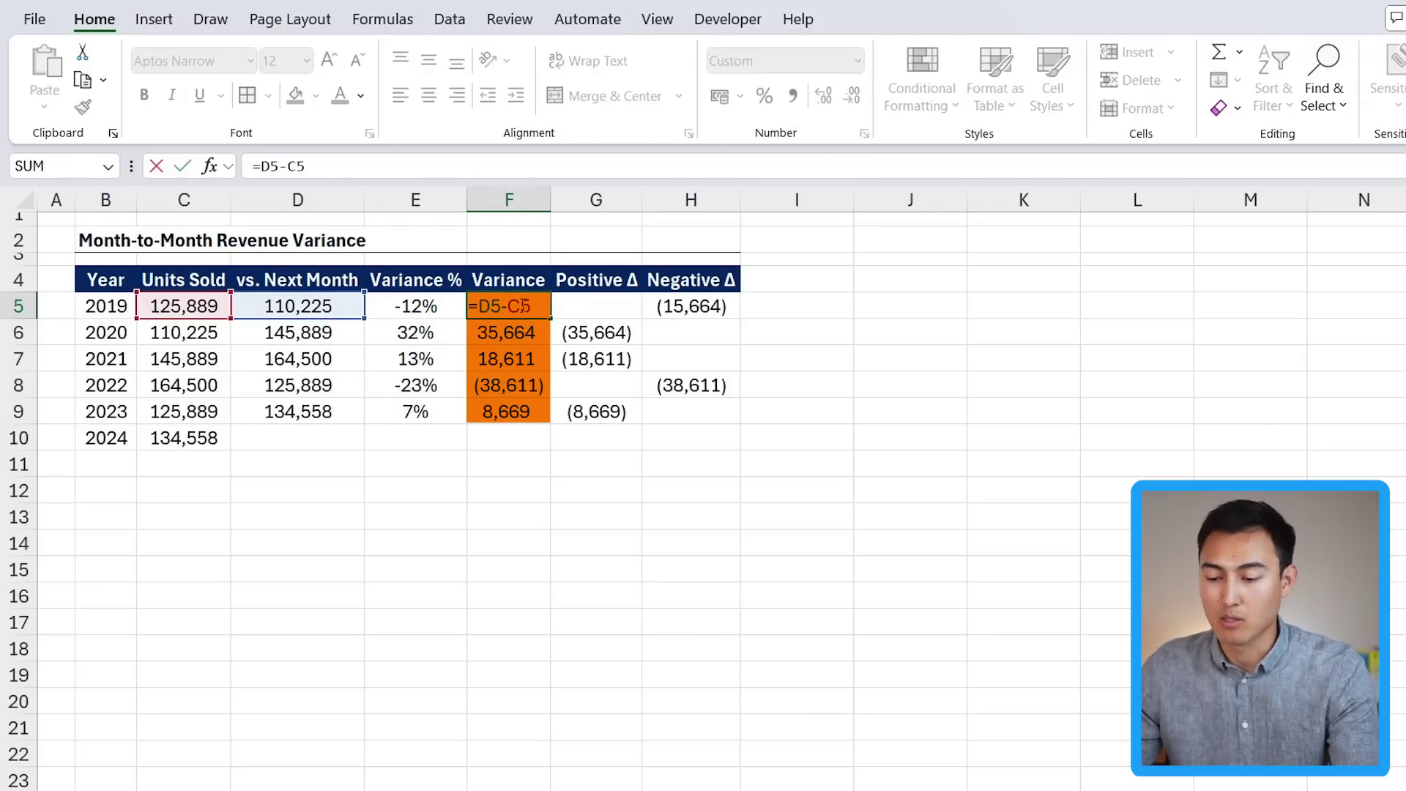
pyautogui.press('Escape')
pyautogui.press('Right')
# Check the Positive Δ formulas in G5:G6, then select the Year, Units Sold and vs. Next Month data.
pyautogui.hotkey('ctrl', 'Home')
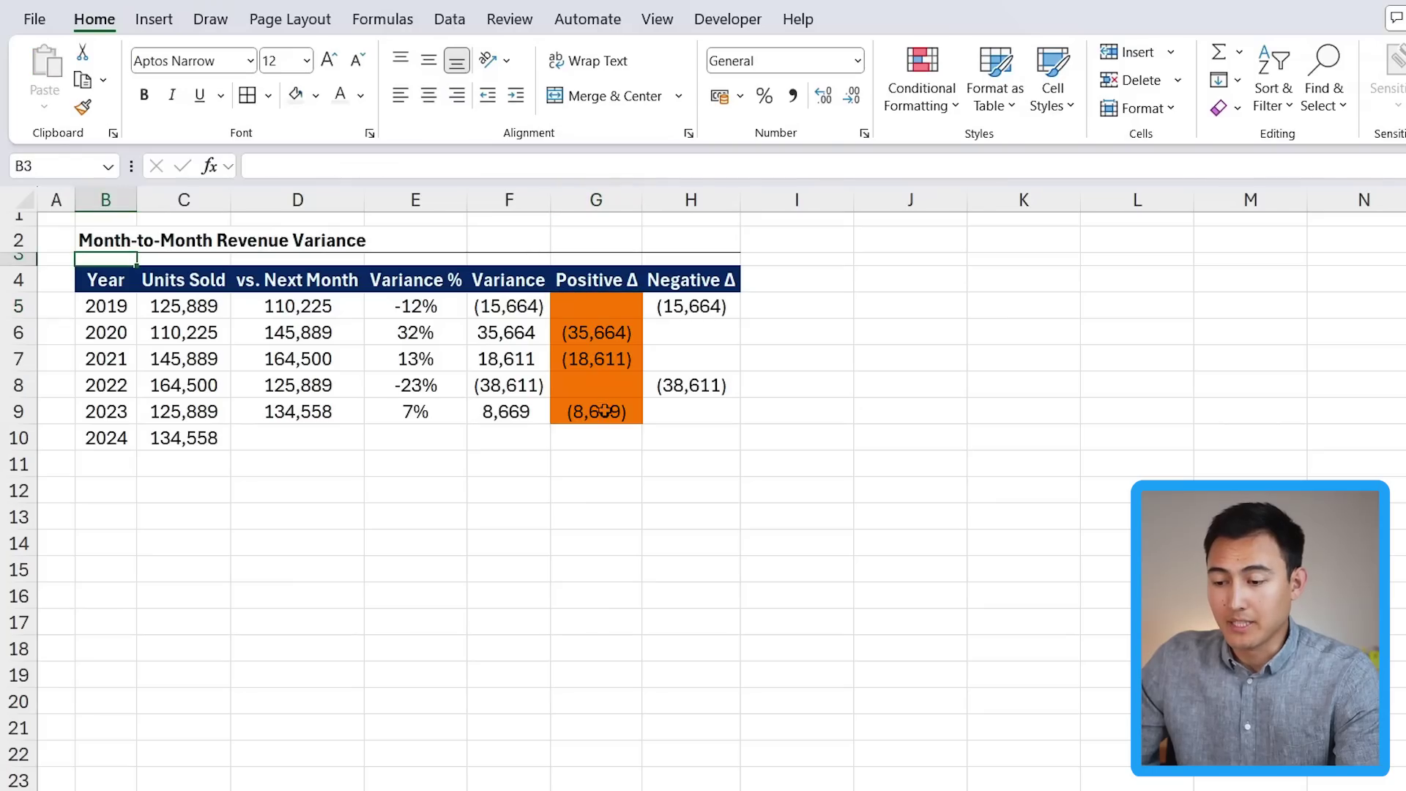
pyautogui.click(586, 344)
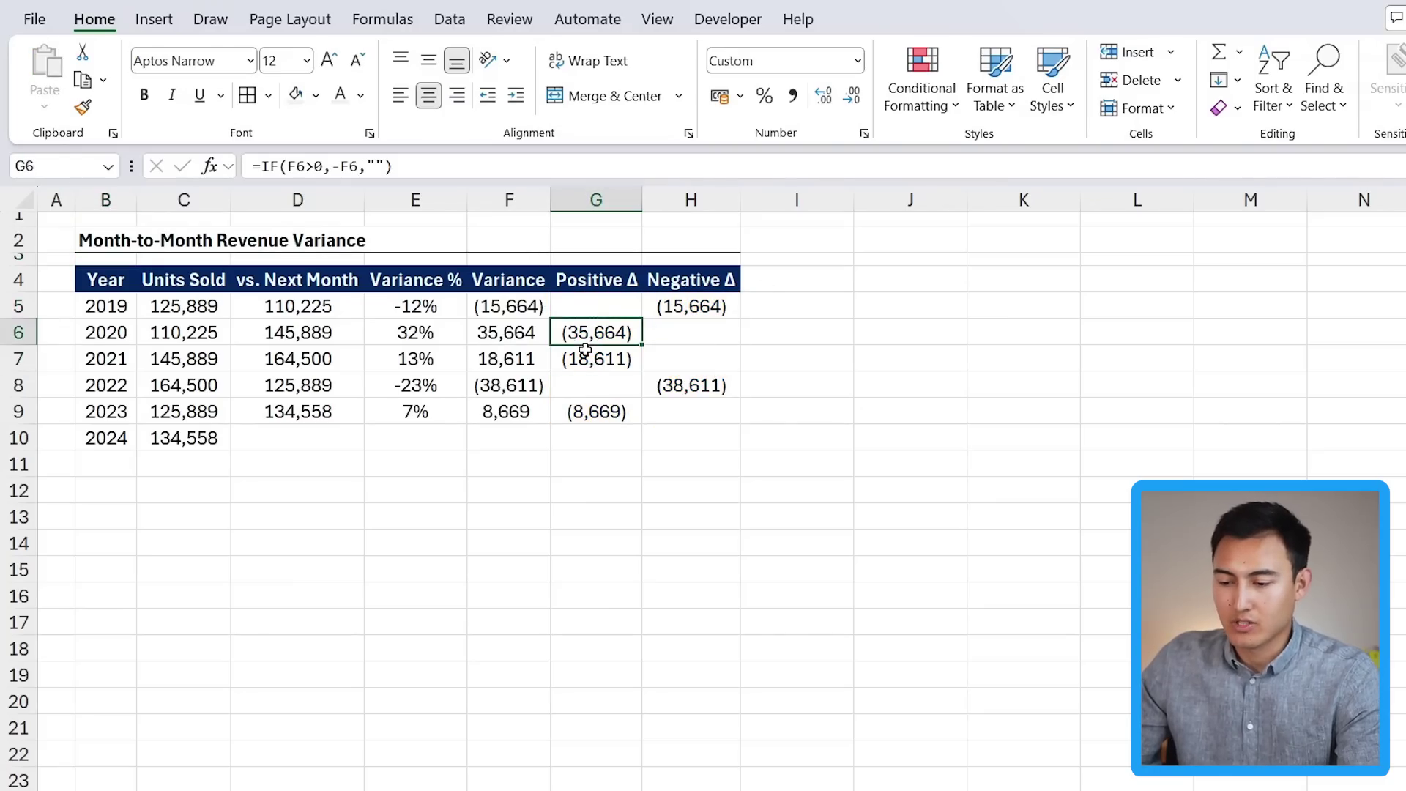
pyautogui.click(582, 309)
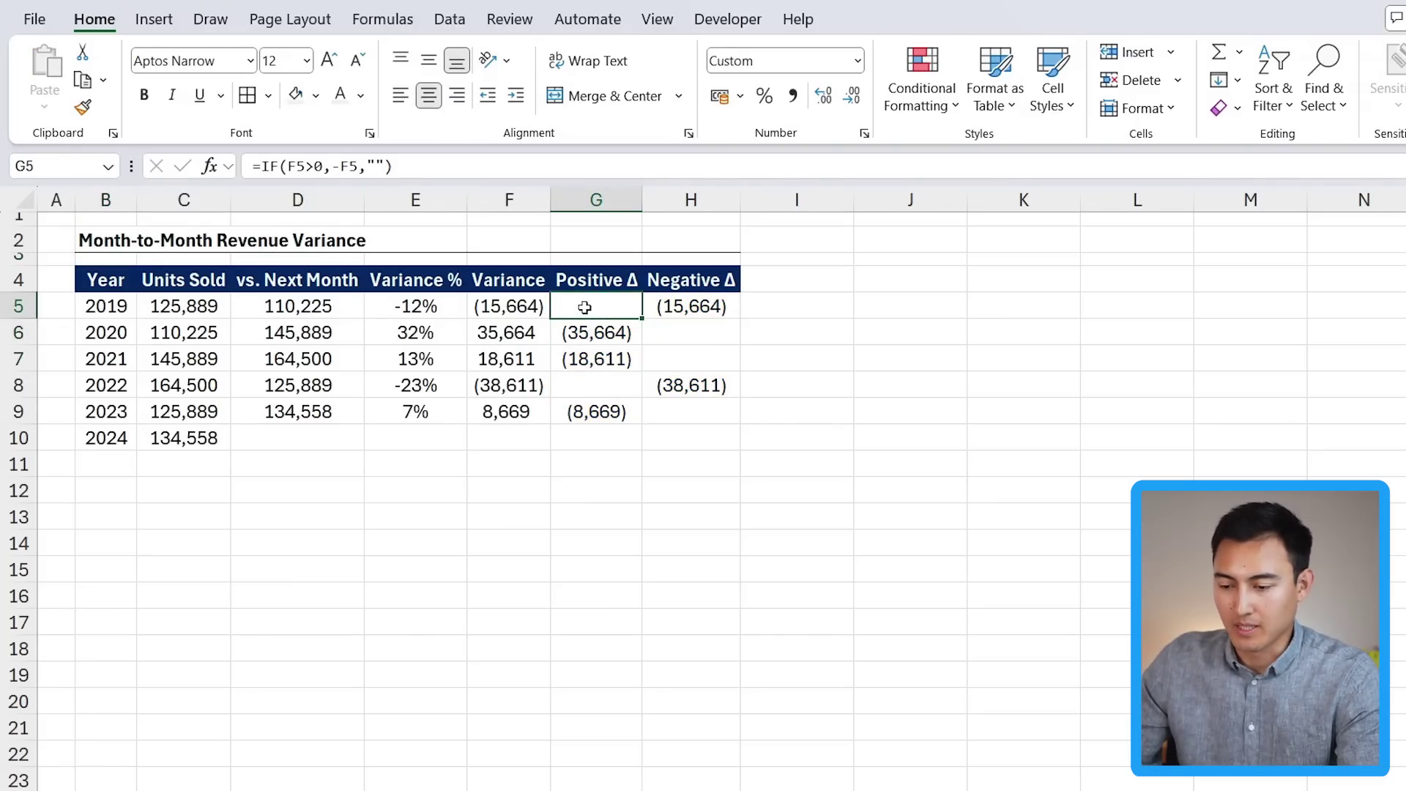
pyautogui.doubleClick(583, 308)
pyautogui.press('Escape')
pyautogui.press('Down')
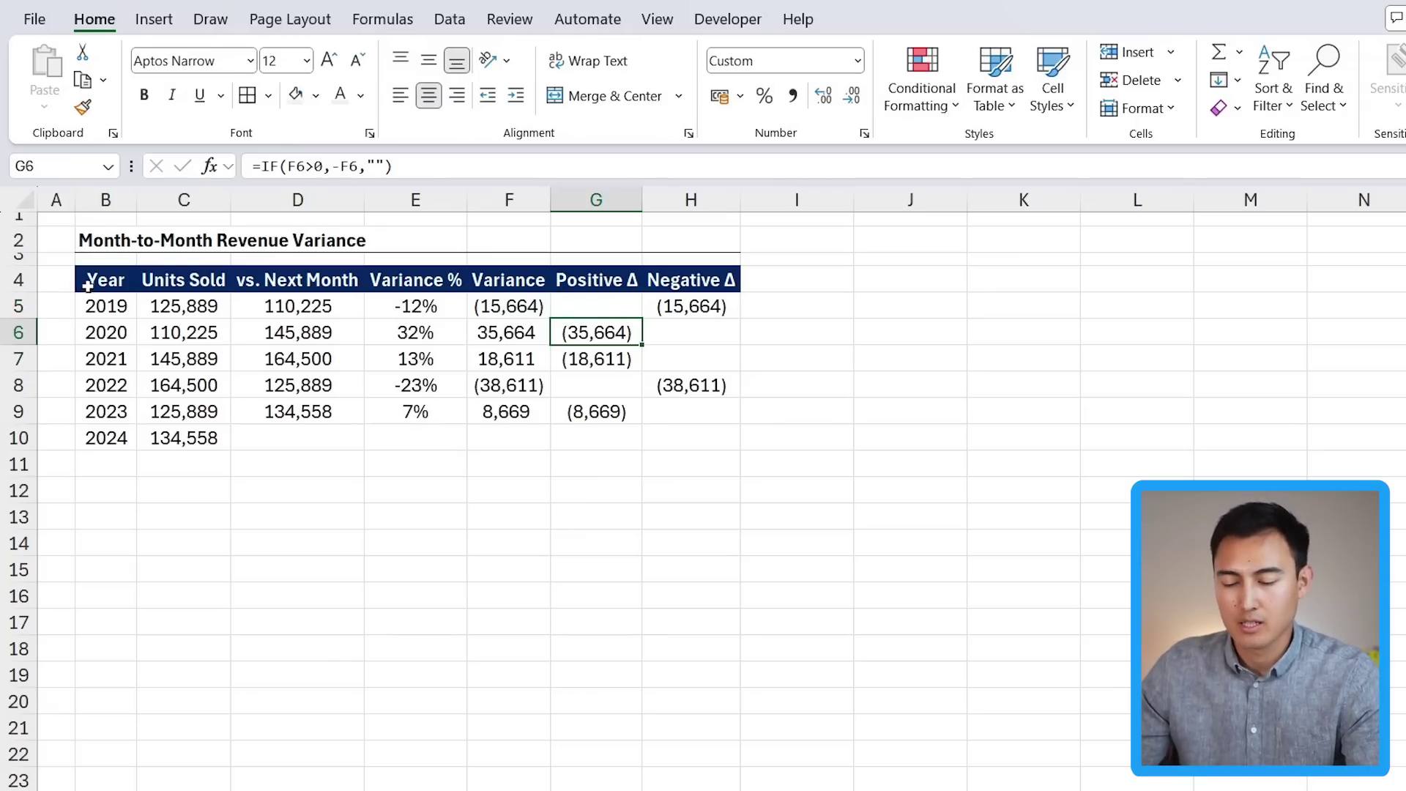
pyautogui.moveTo(88, 286); pyautogui.dragTo(301, 442)
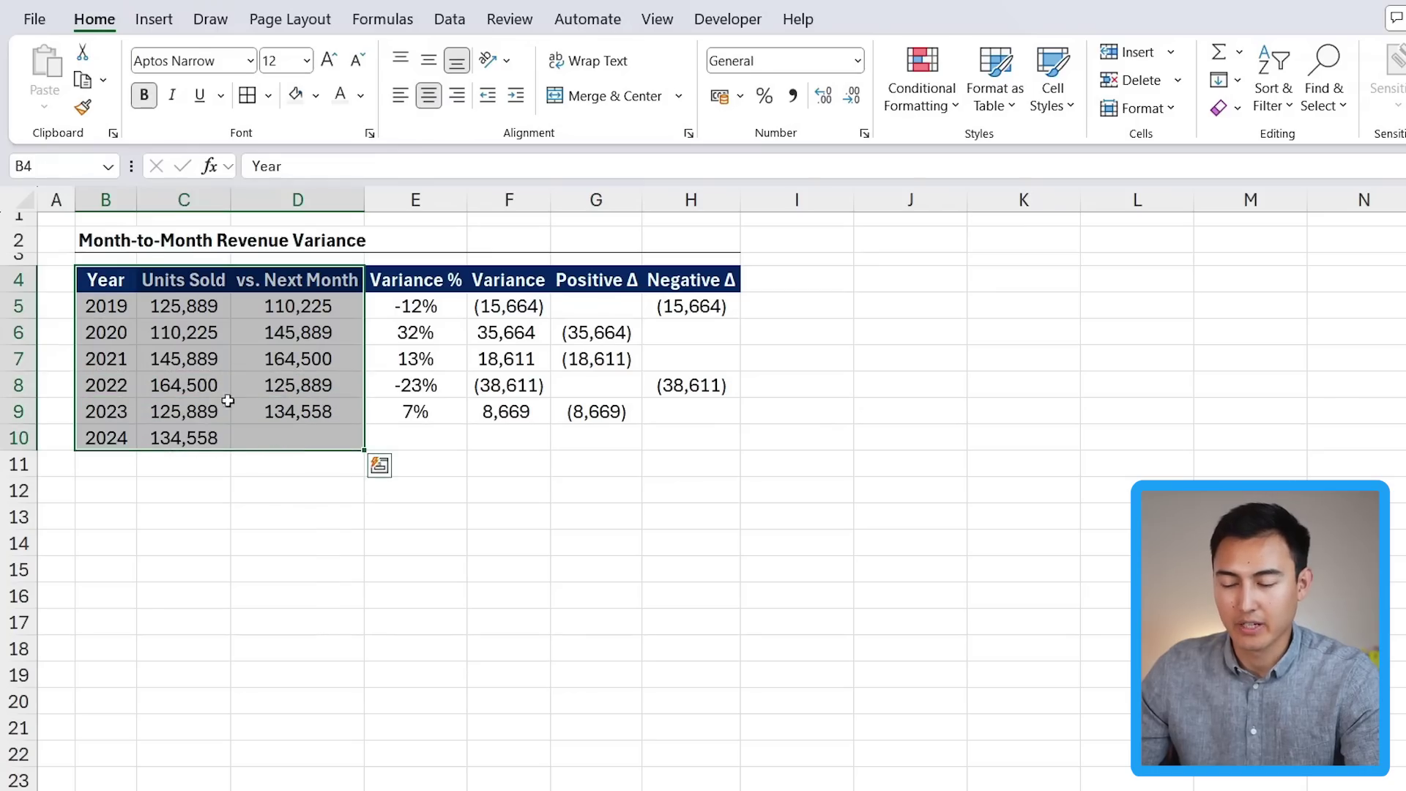
pyautogui.click(159, 22)
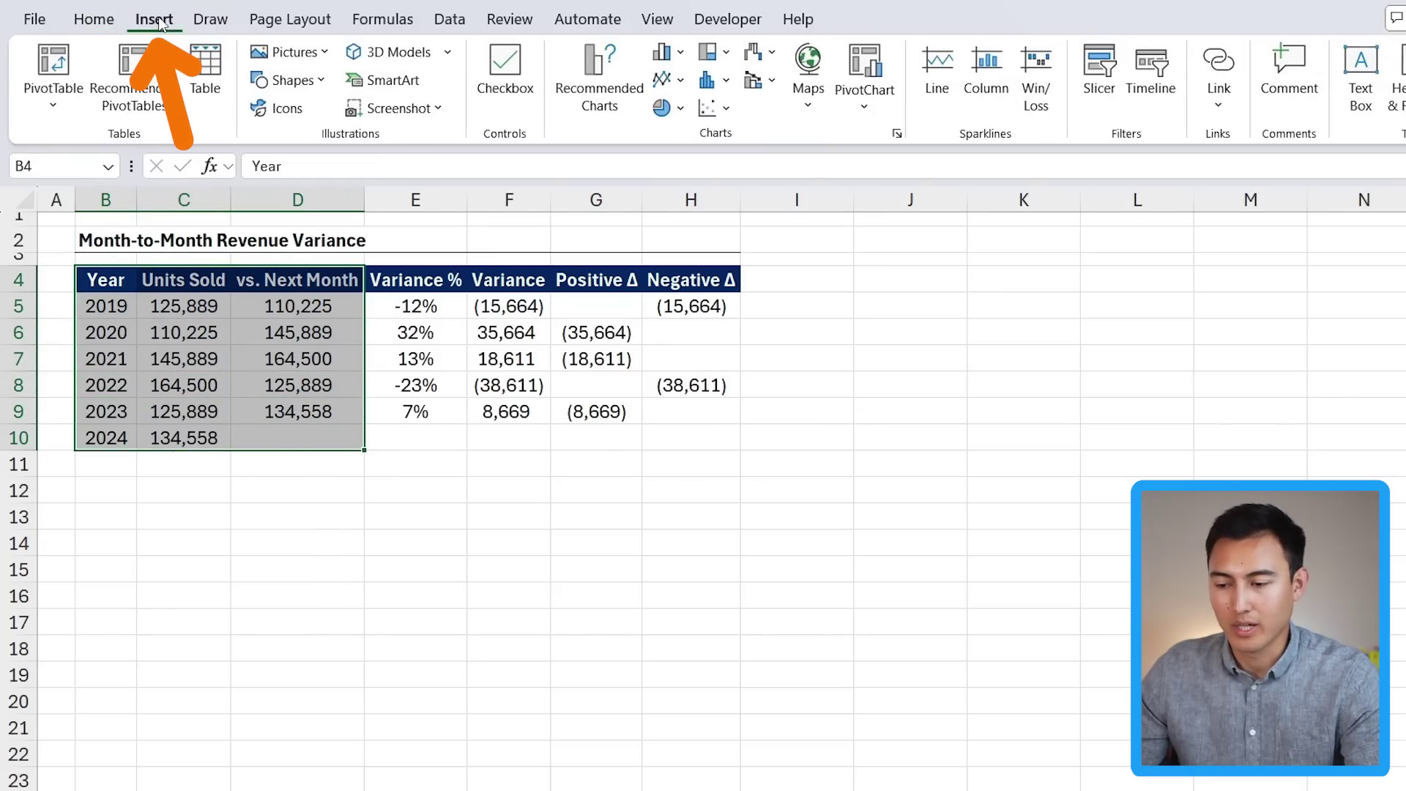
# Insert the recommended clustered column chart and delete its title.
pyautogui.click(599, 92)
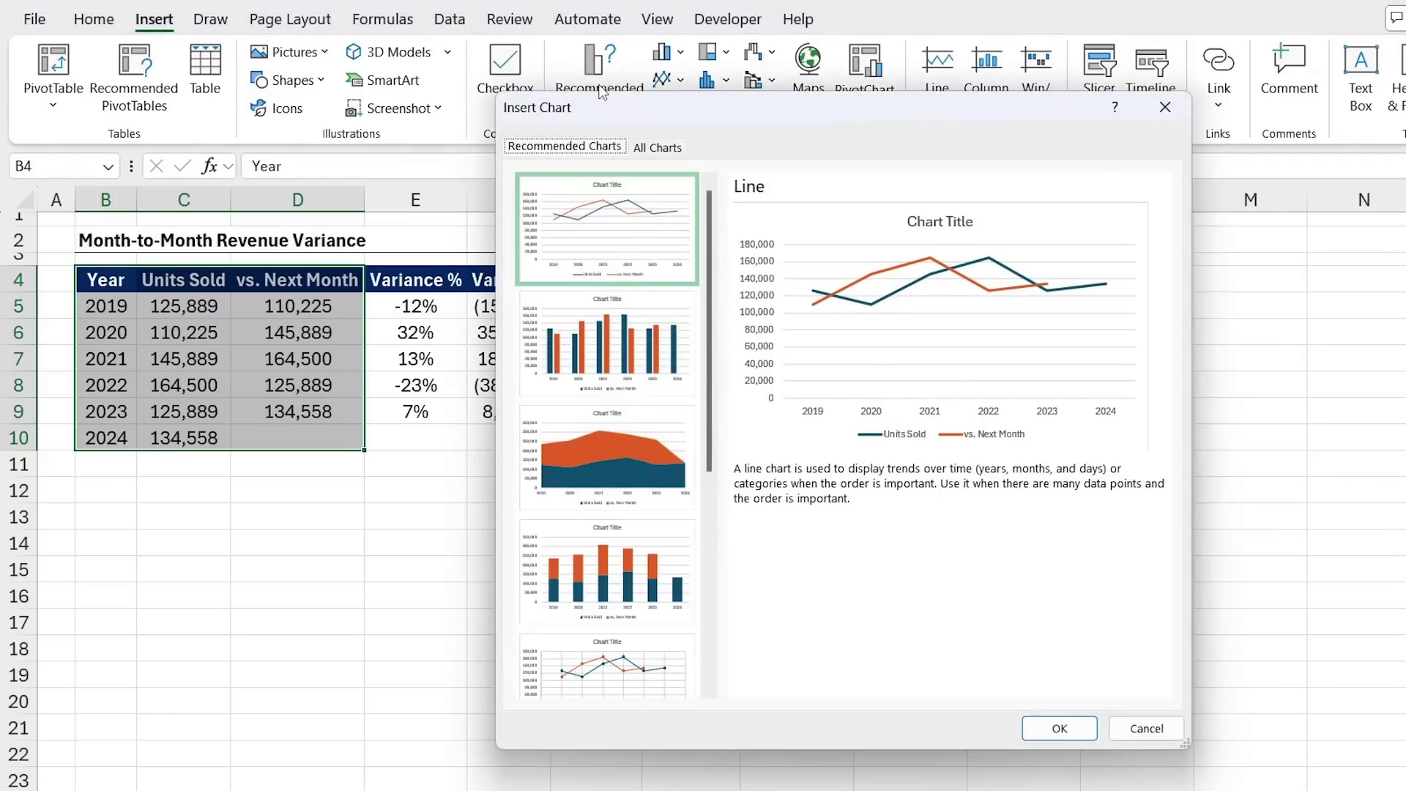
pyautogui.click(626, 350)
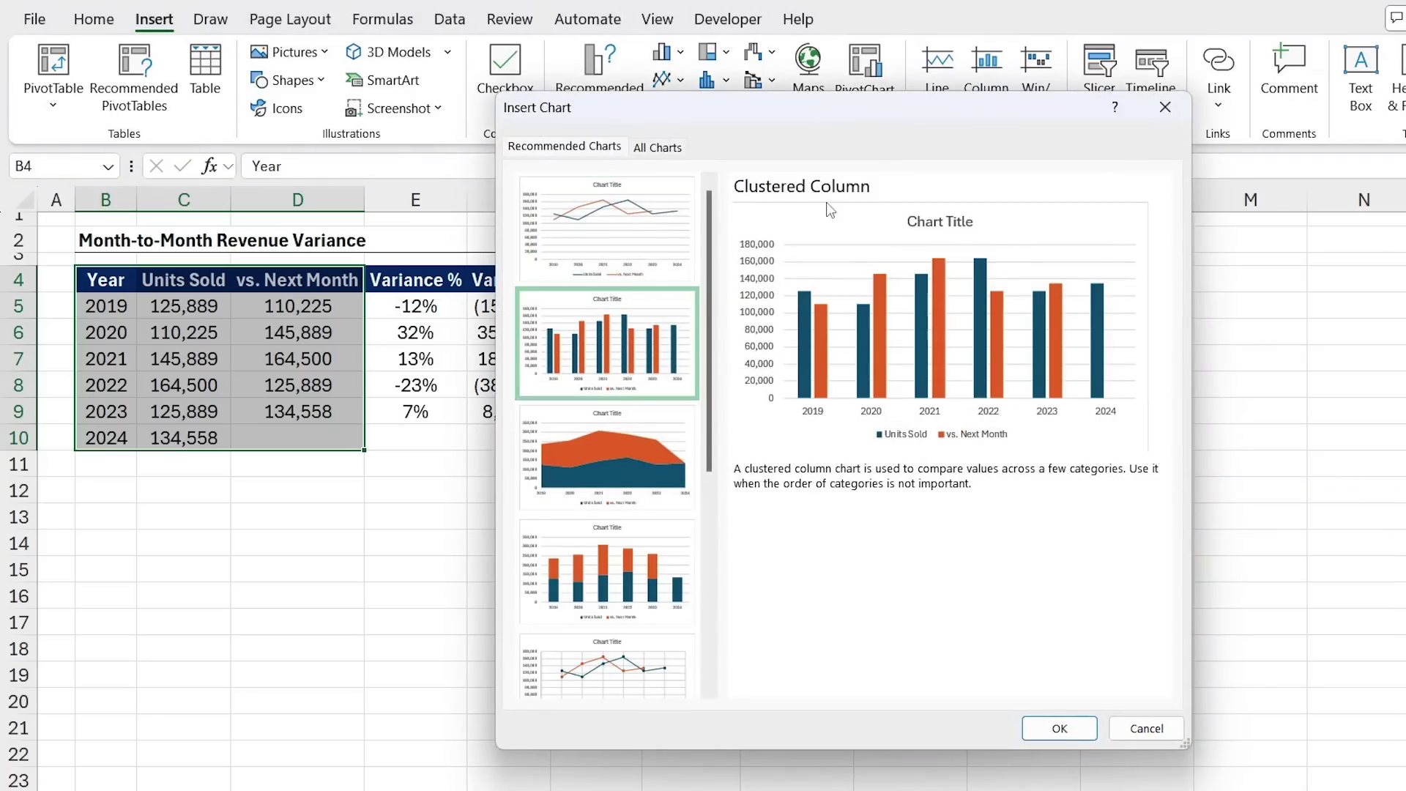
pyautogui.click(1060, 729)
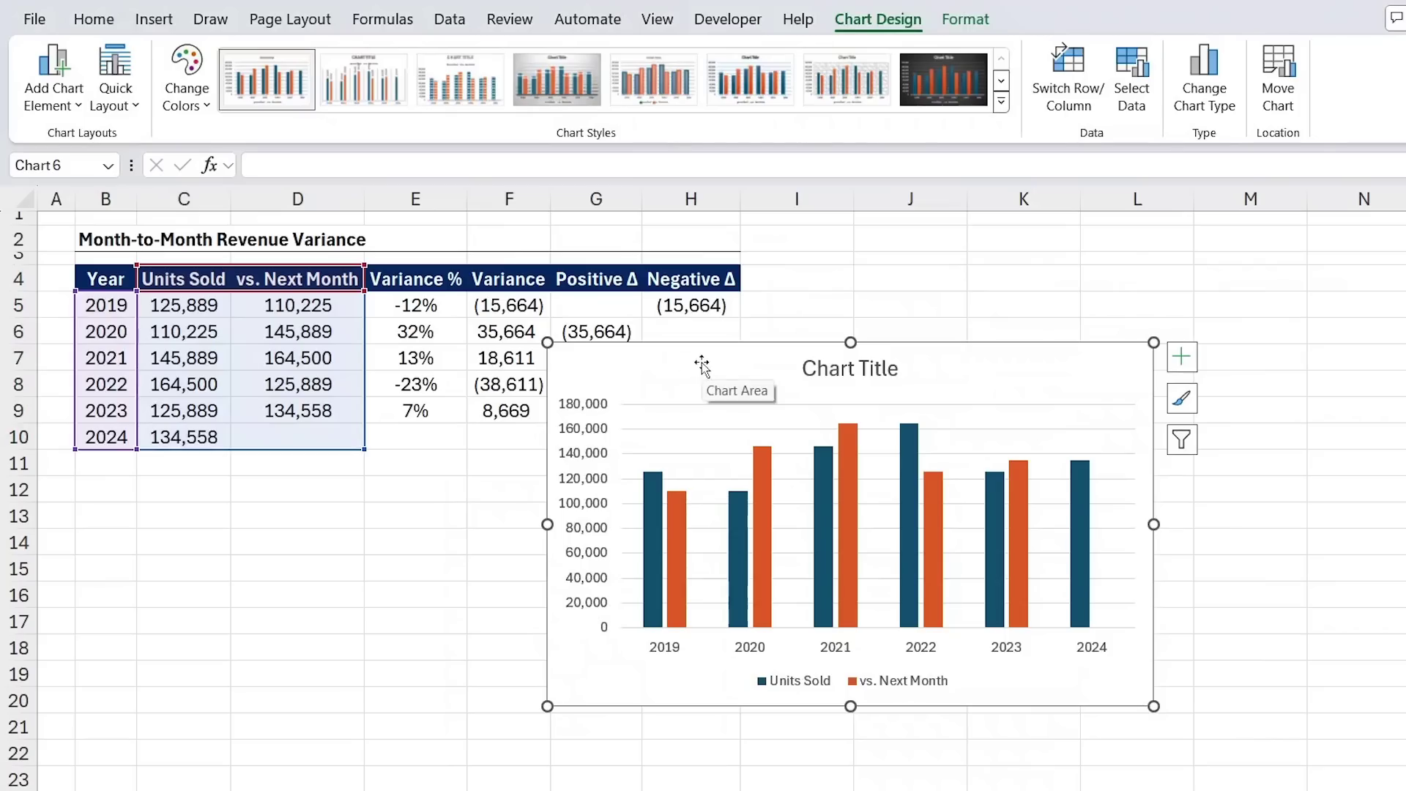
pyautogui.click(813, 368)
pyautogui.press('Delete')
pyautogui.click(783, 564)
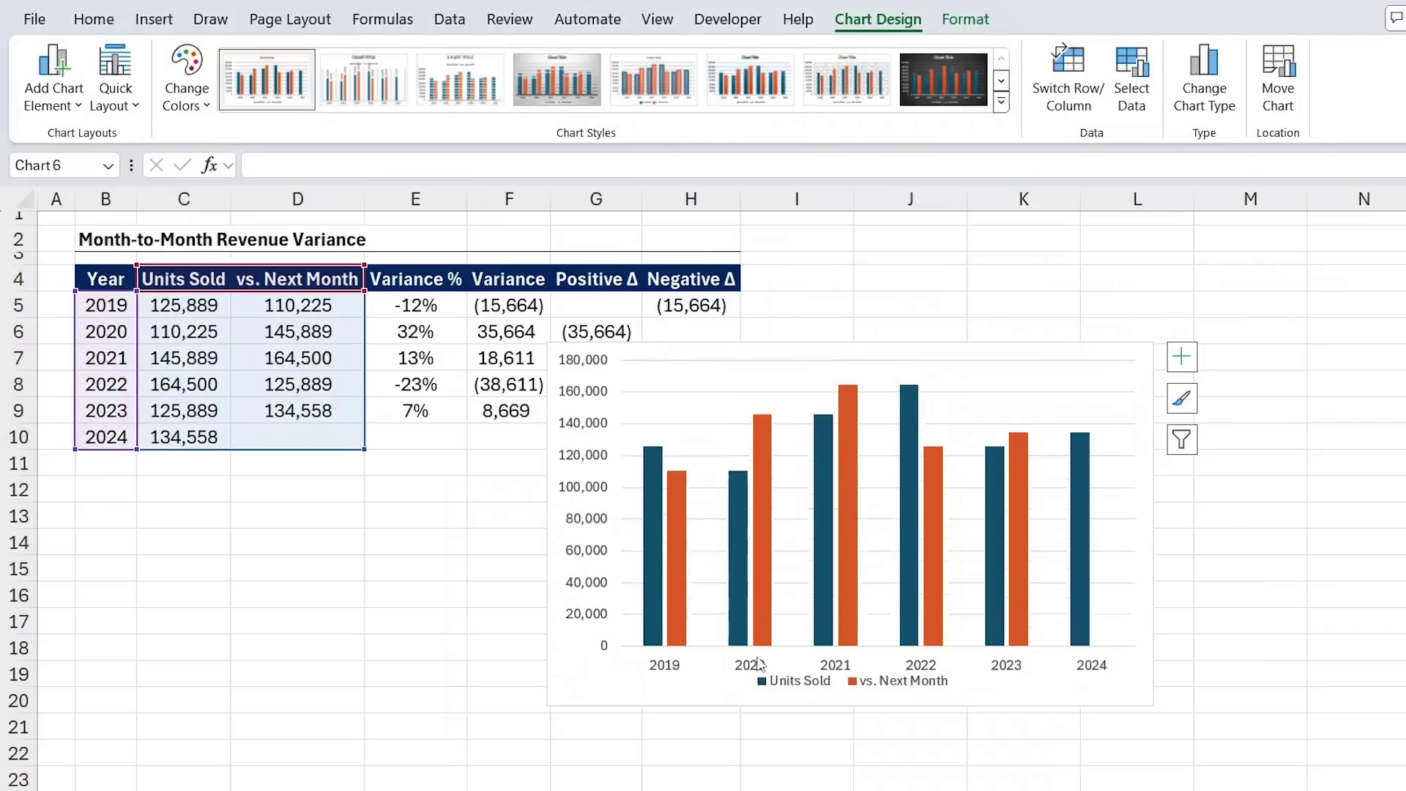
# Set the vs. Next Month bars to No Fill and No Outline.
pyautogui.click(678, 553)
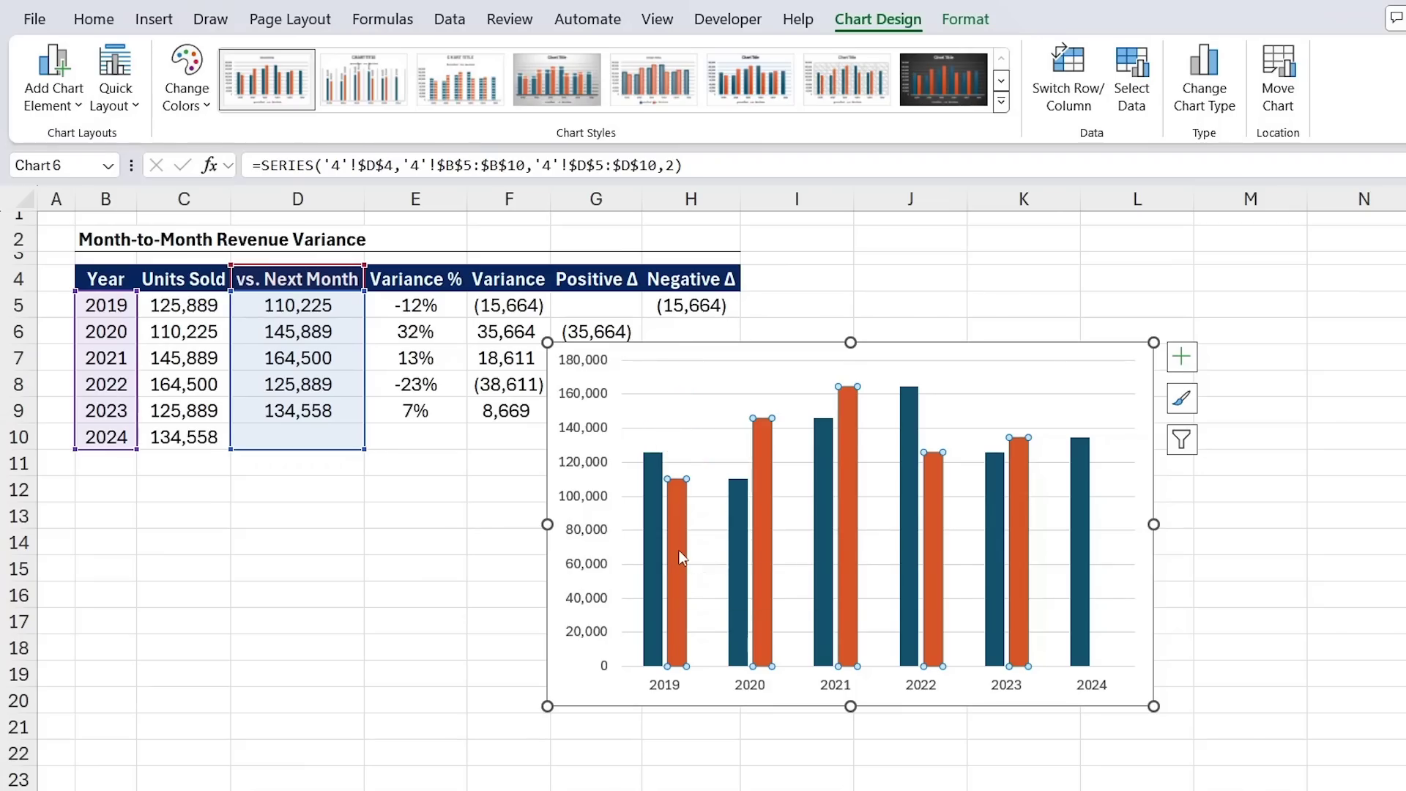
pyautogui.click(965, 21)
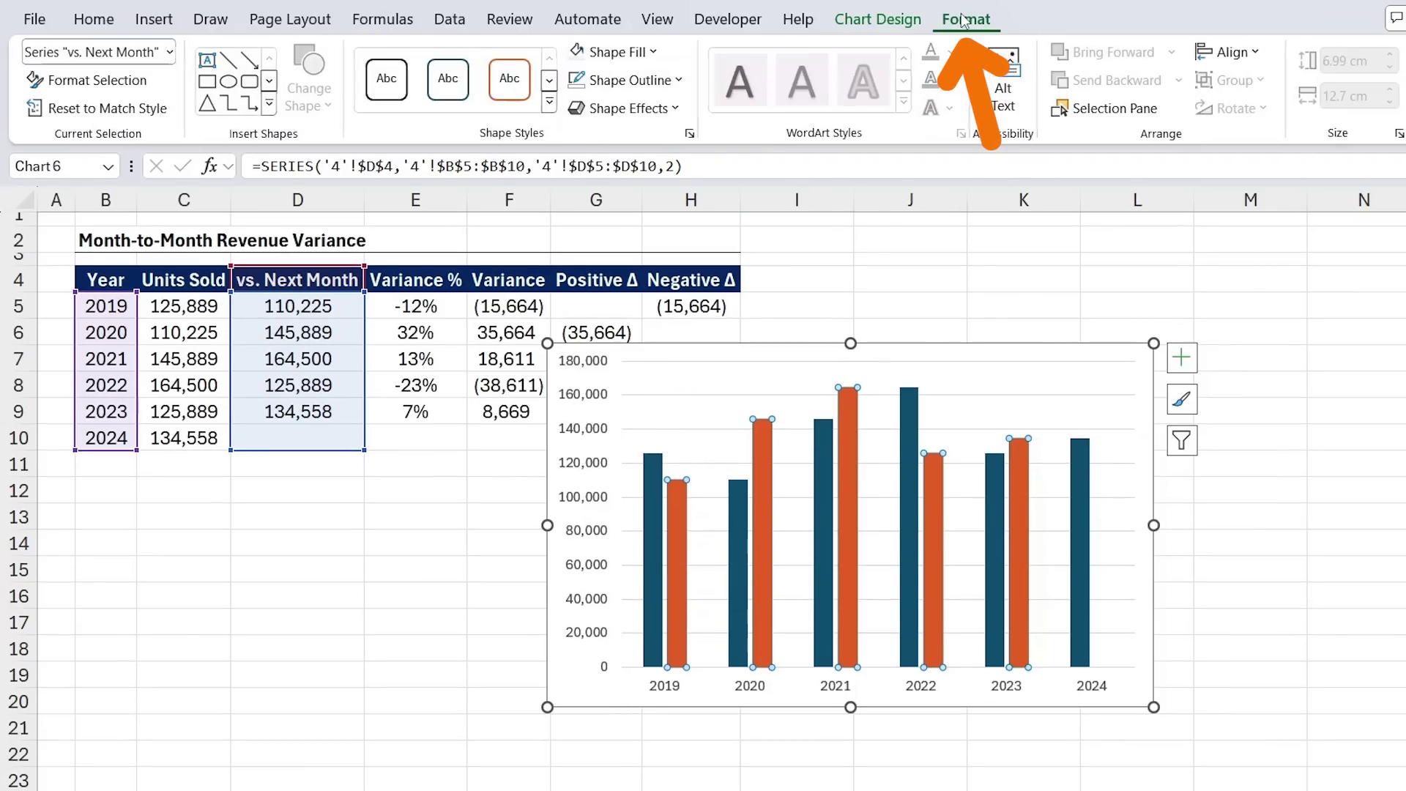
pyautogui.click(654, 52)
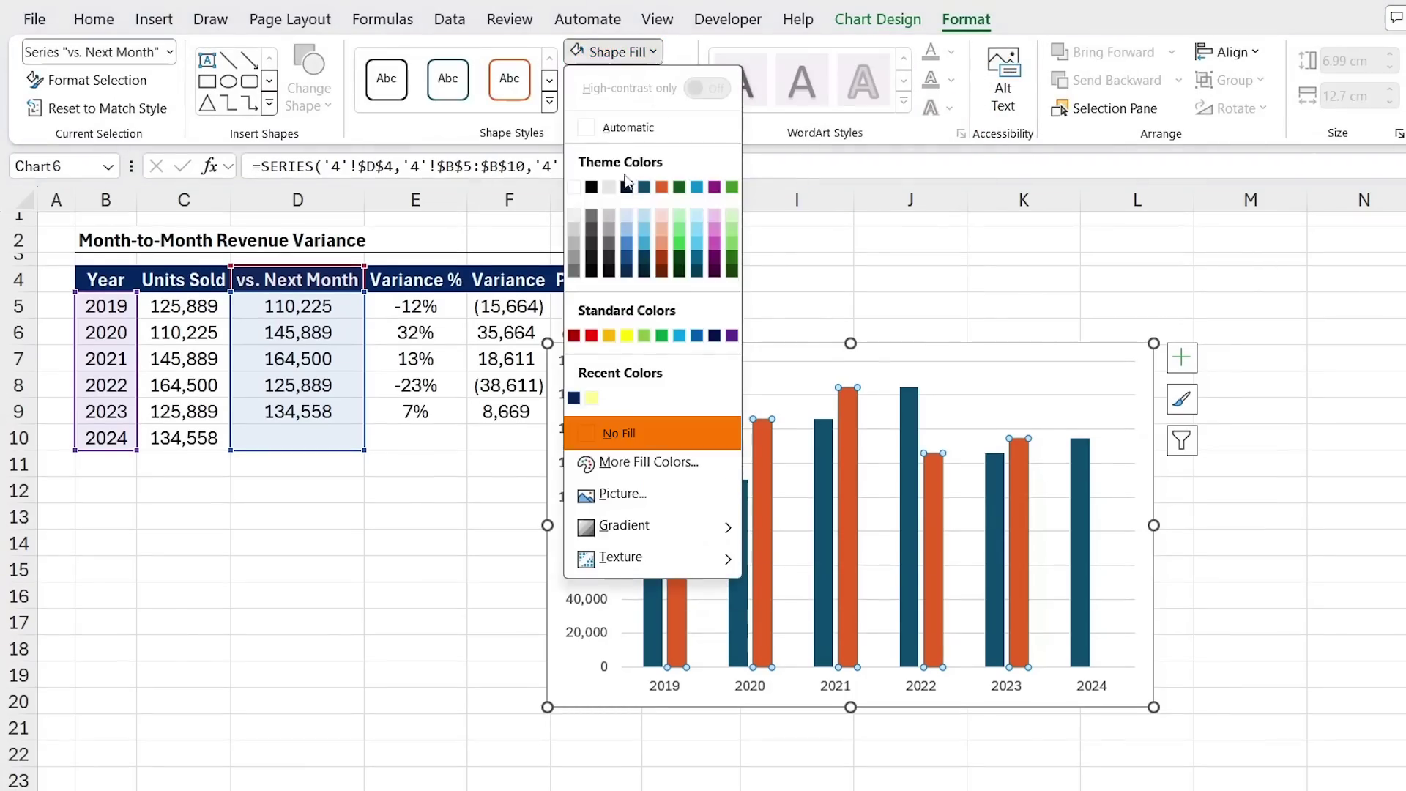
pyautogui.click(623, 433)
pyautogui.click(678, 79)
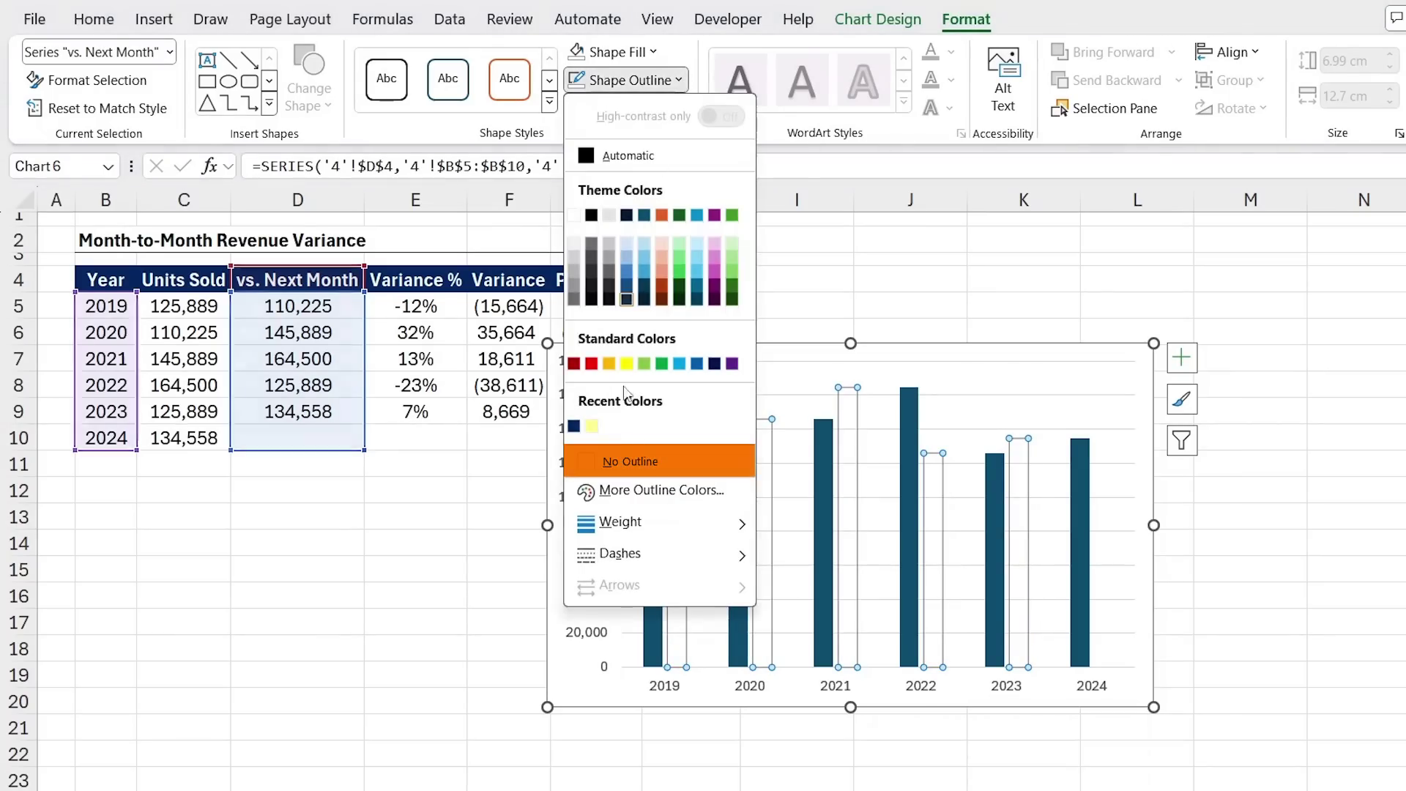
pyautogui.click(644, 461)
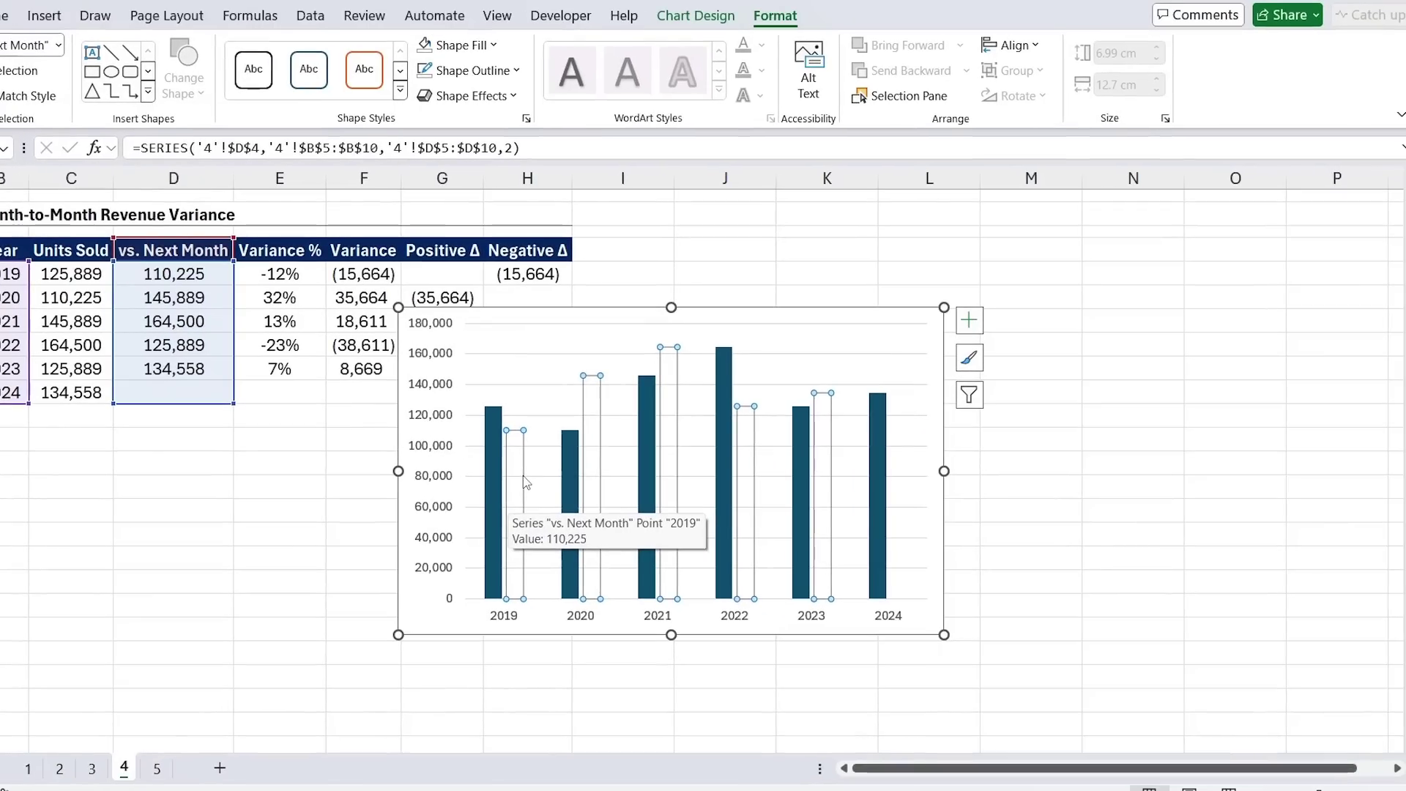
# Set the vs. Next Month series overlap and gap width both to 0%.
pyautogui.rightClick(524, 481)
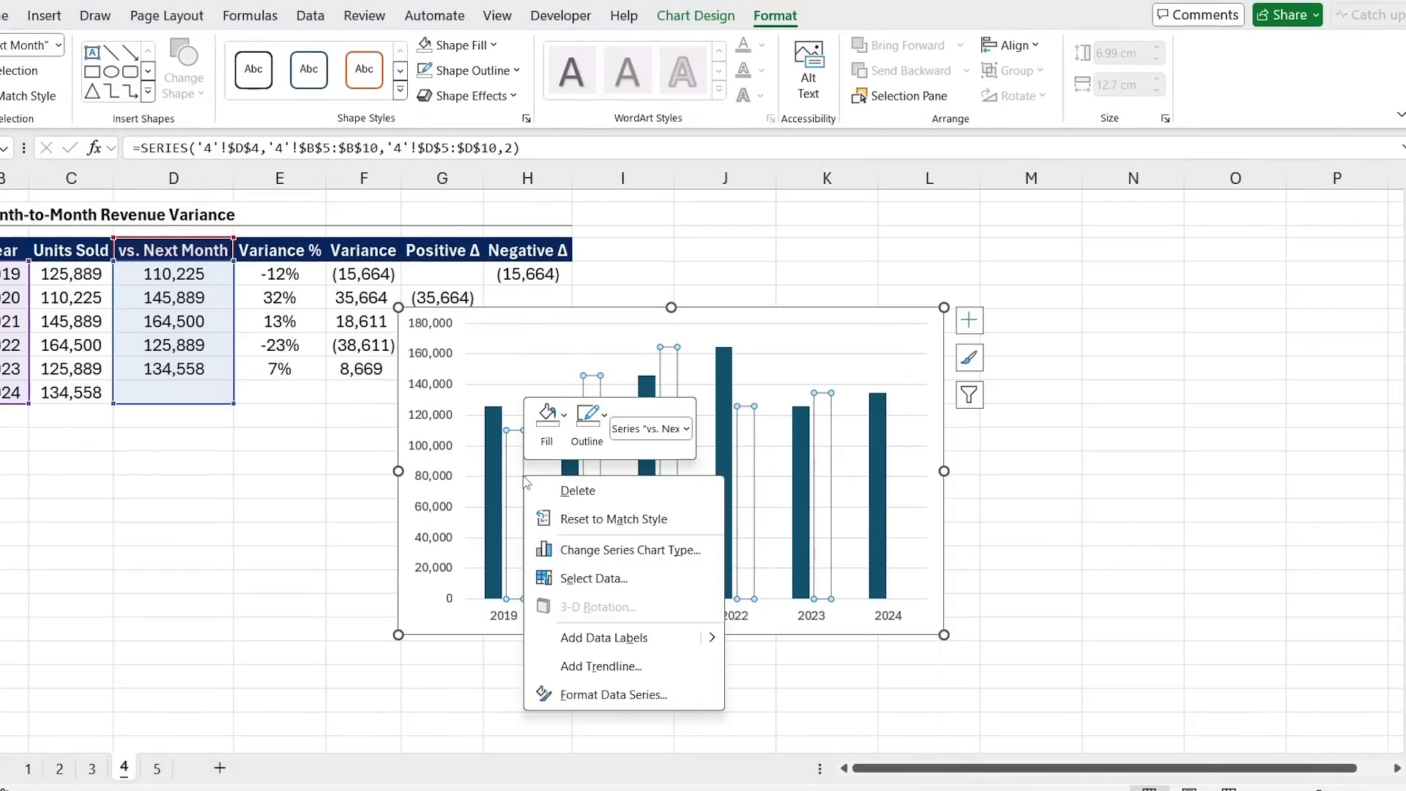
pyautogui.click(560, 690)
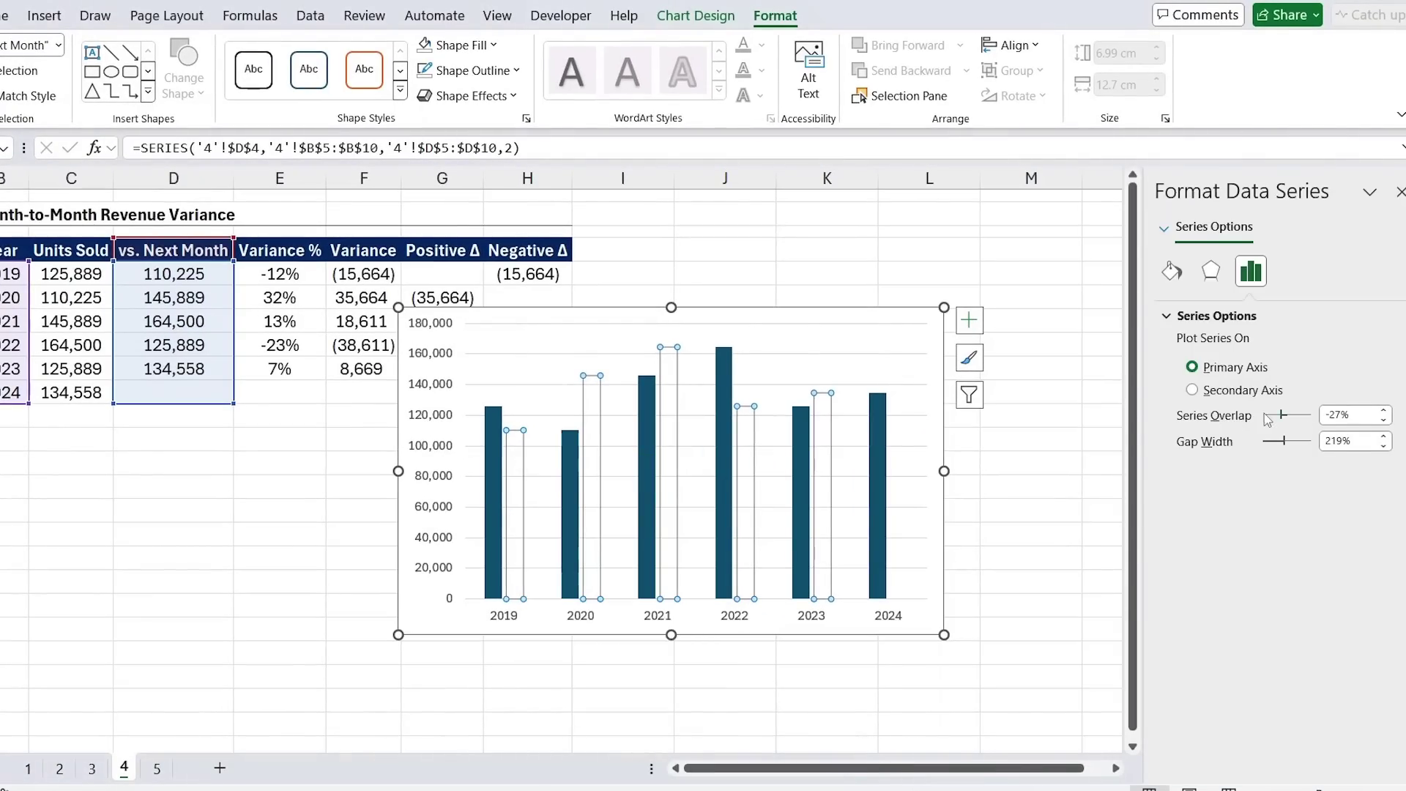
pyautogui.click(1343, 416)
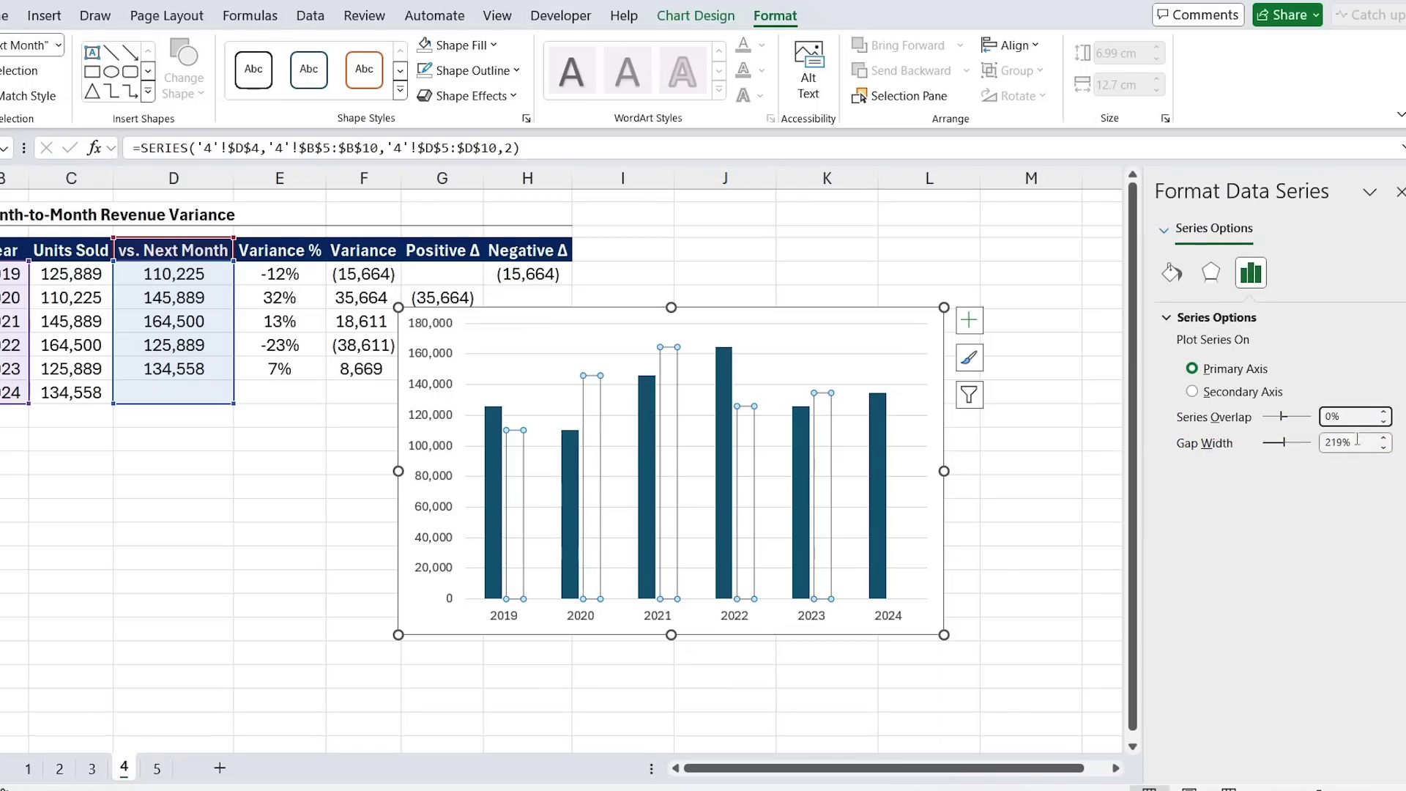
pyautogui.press('Tab')
pyautogui.press('Return')
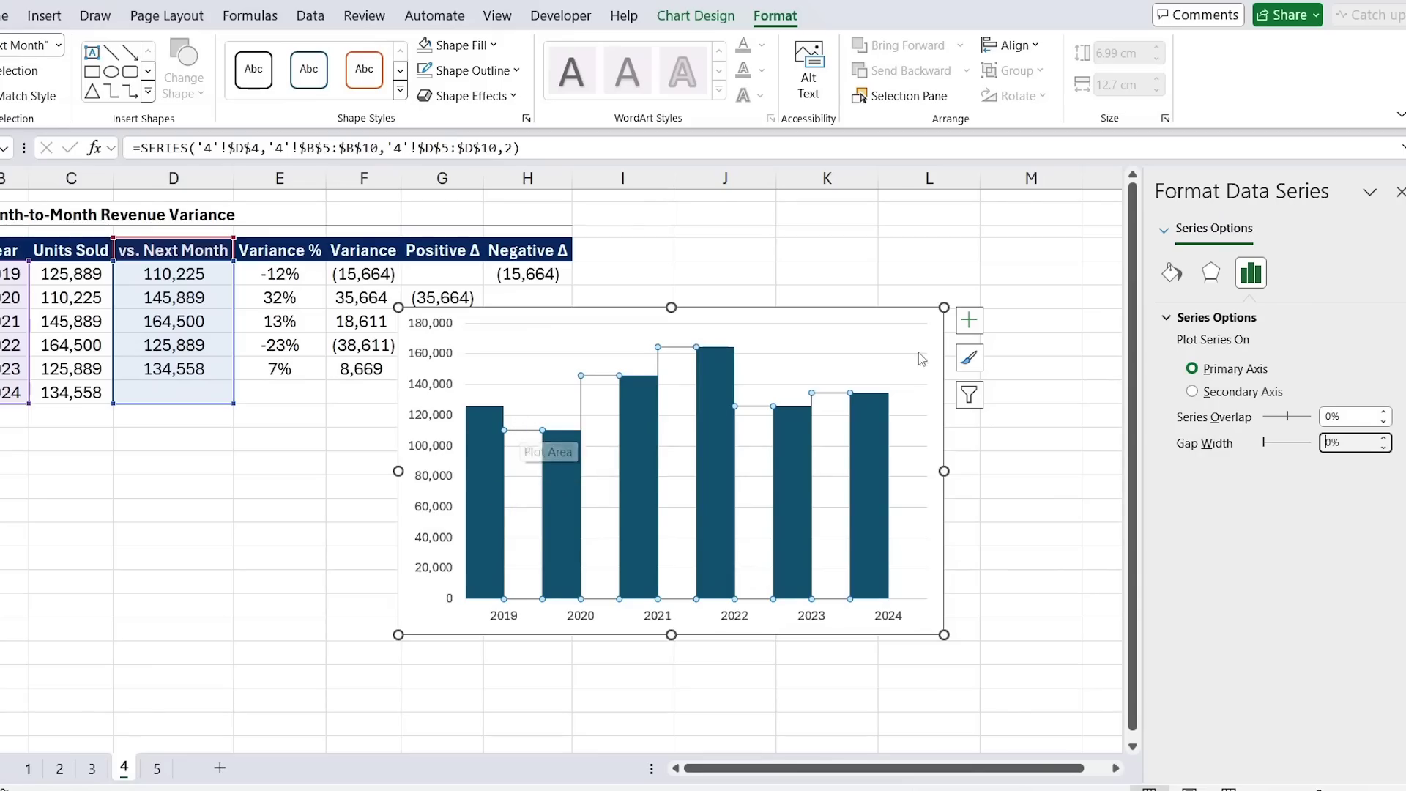
# Add custom error bars, with positive values from G5:G9 and negative values from H5:H9.
pyautogui.click(970, 321)
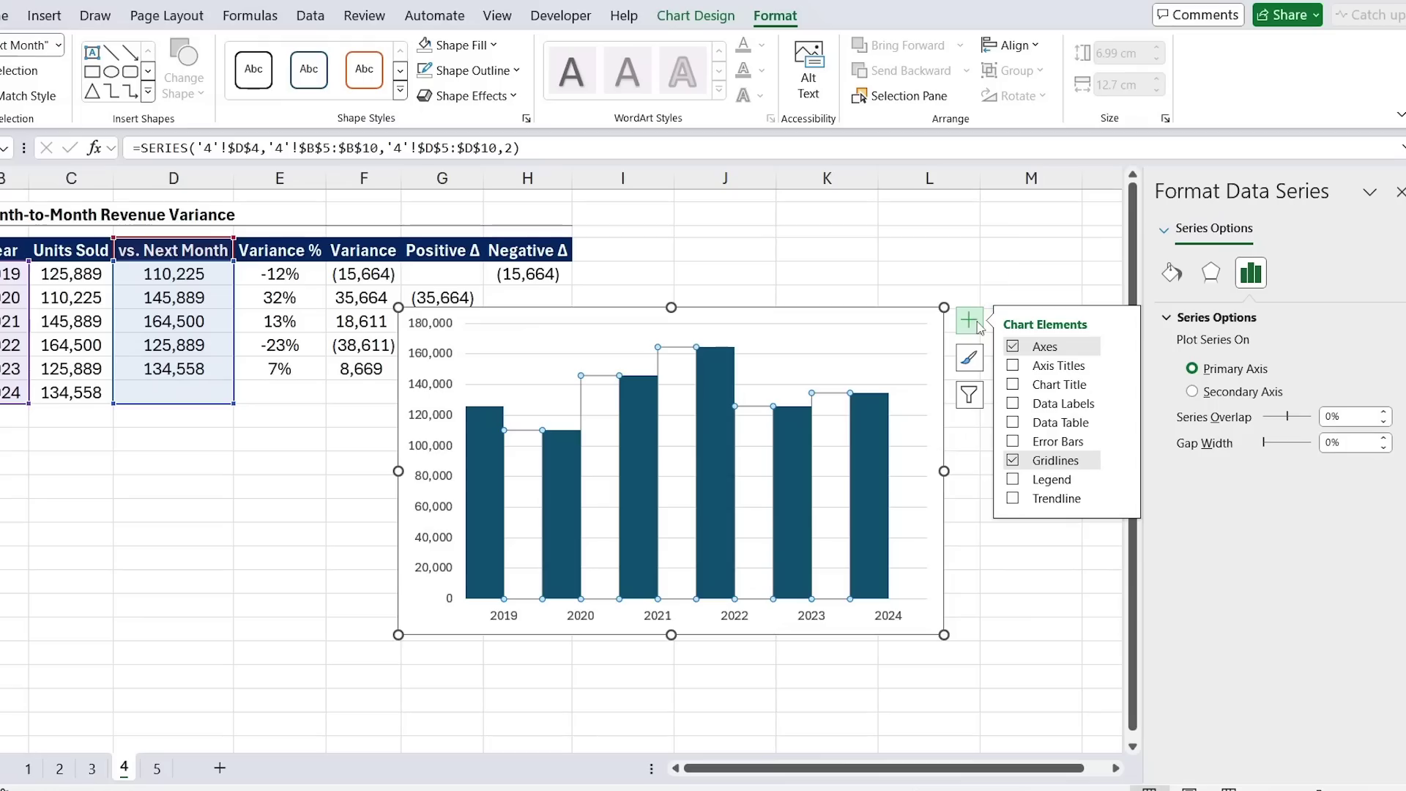
pyautogui.click(1121, 443)
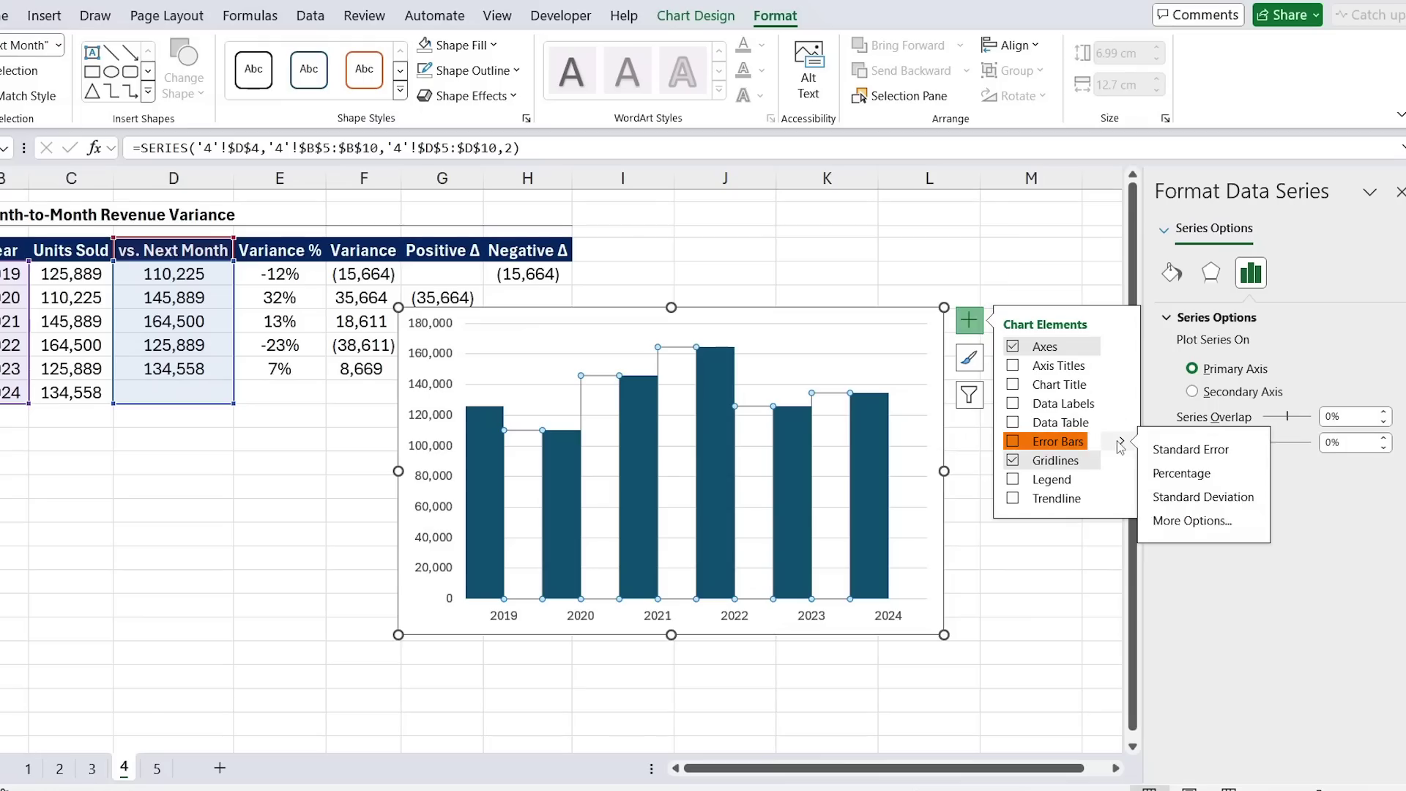
pyautogui.click(1174, 522)
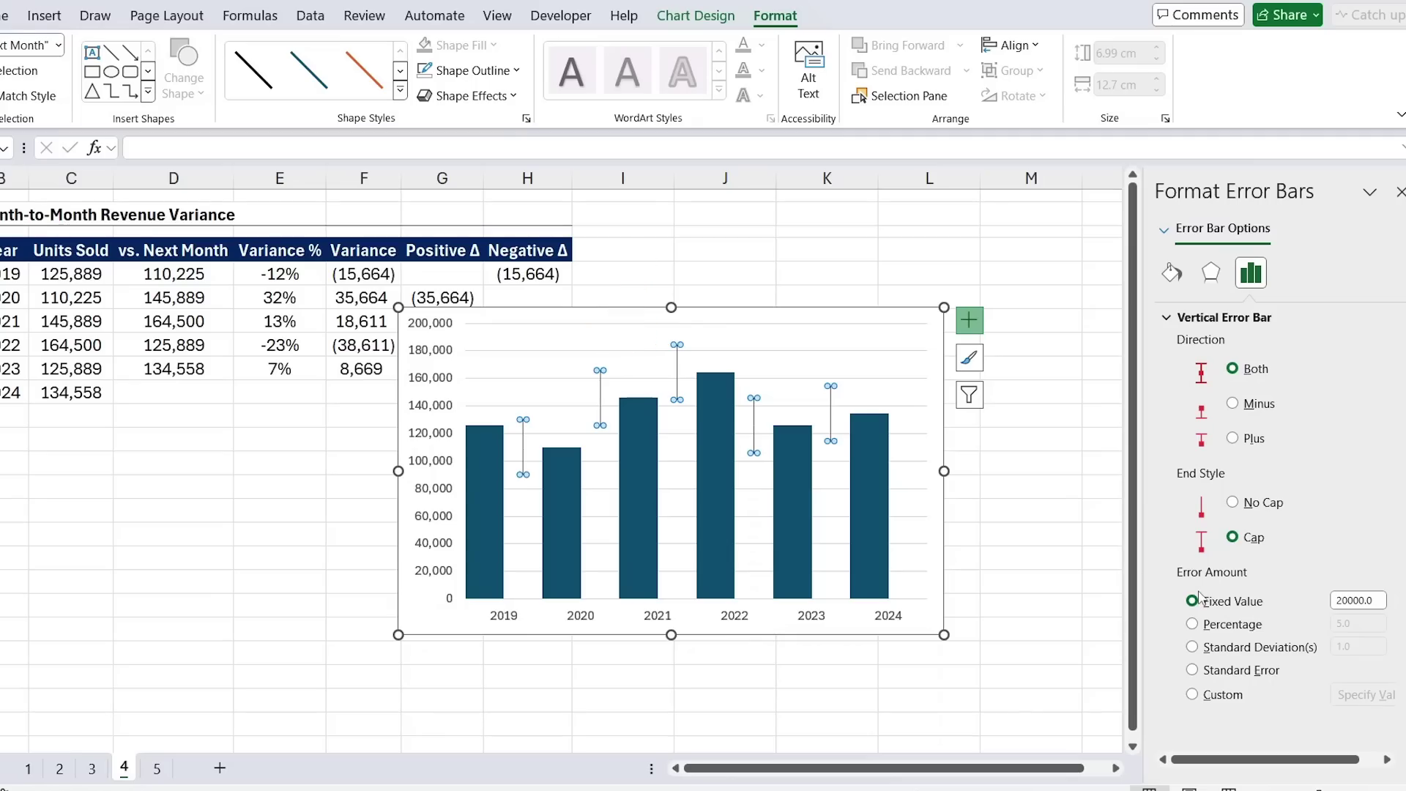
pyautogui.click(1201, 696)
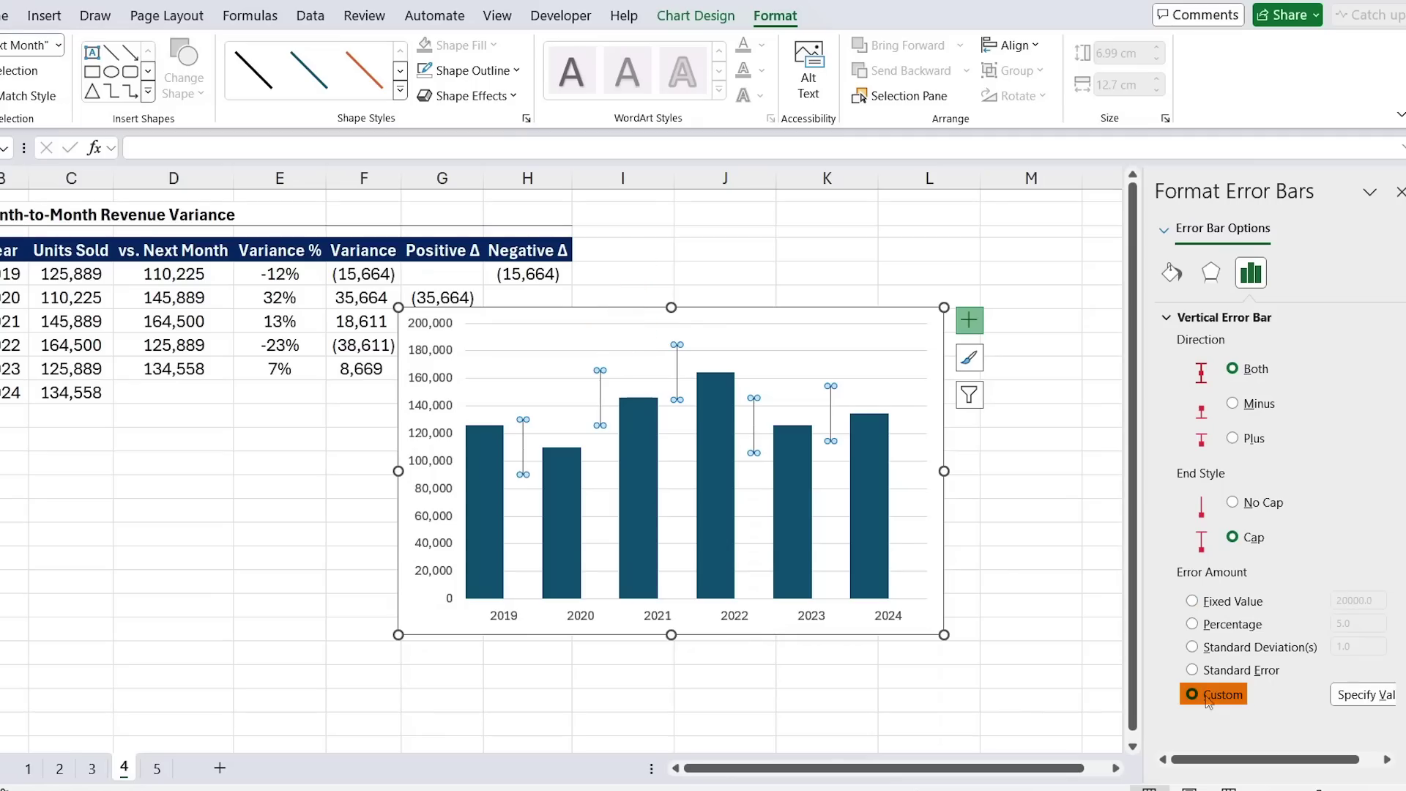
pyautogui.click(1367, 695)
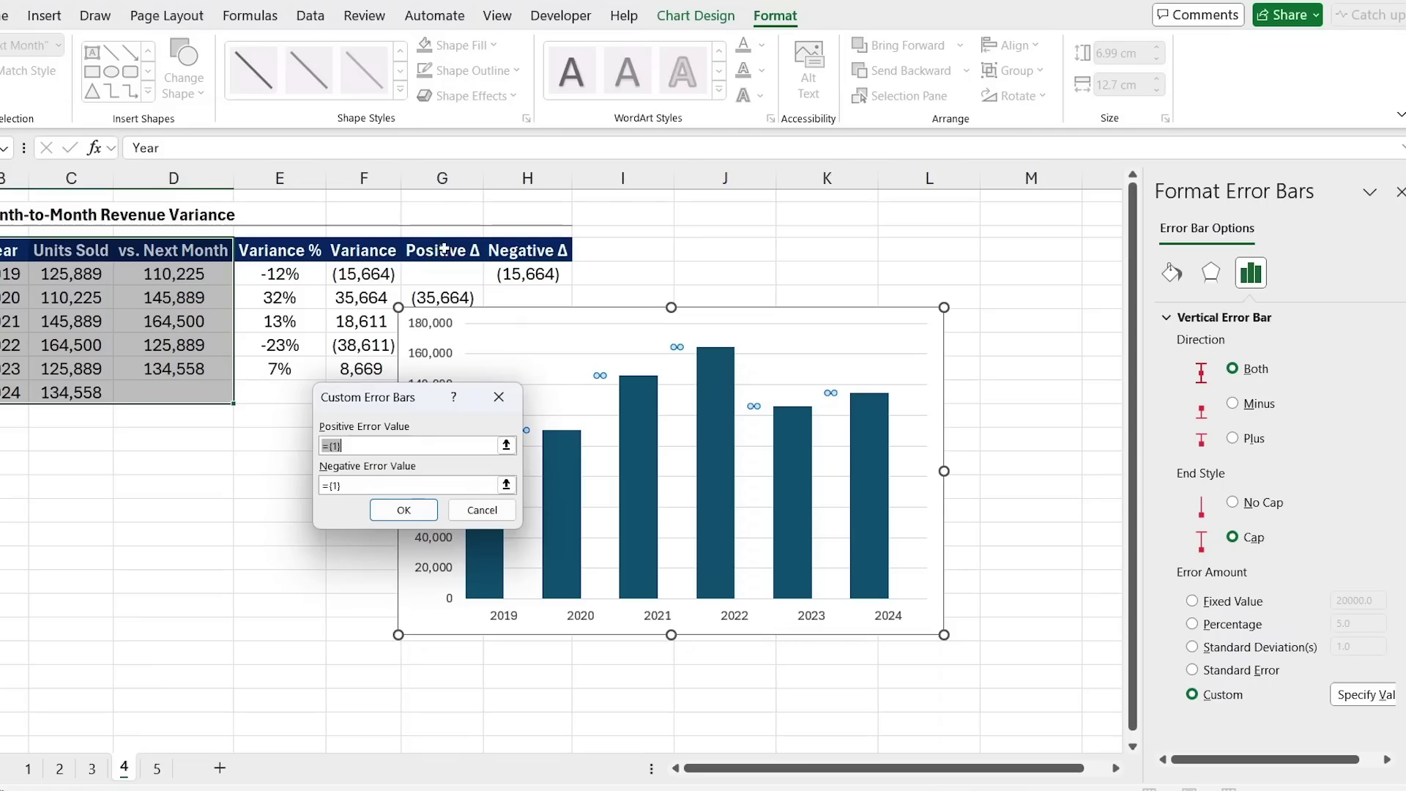
pyautogui.moveTo(443, 274); pyautogui.dragTo(442, 331)
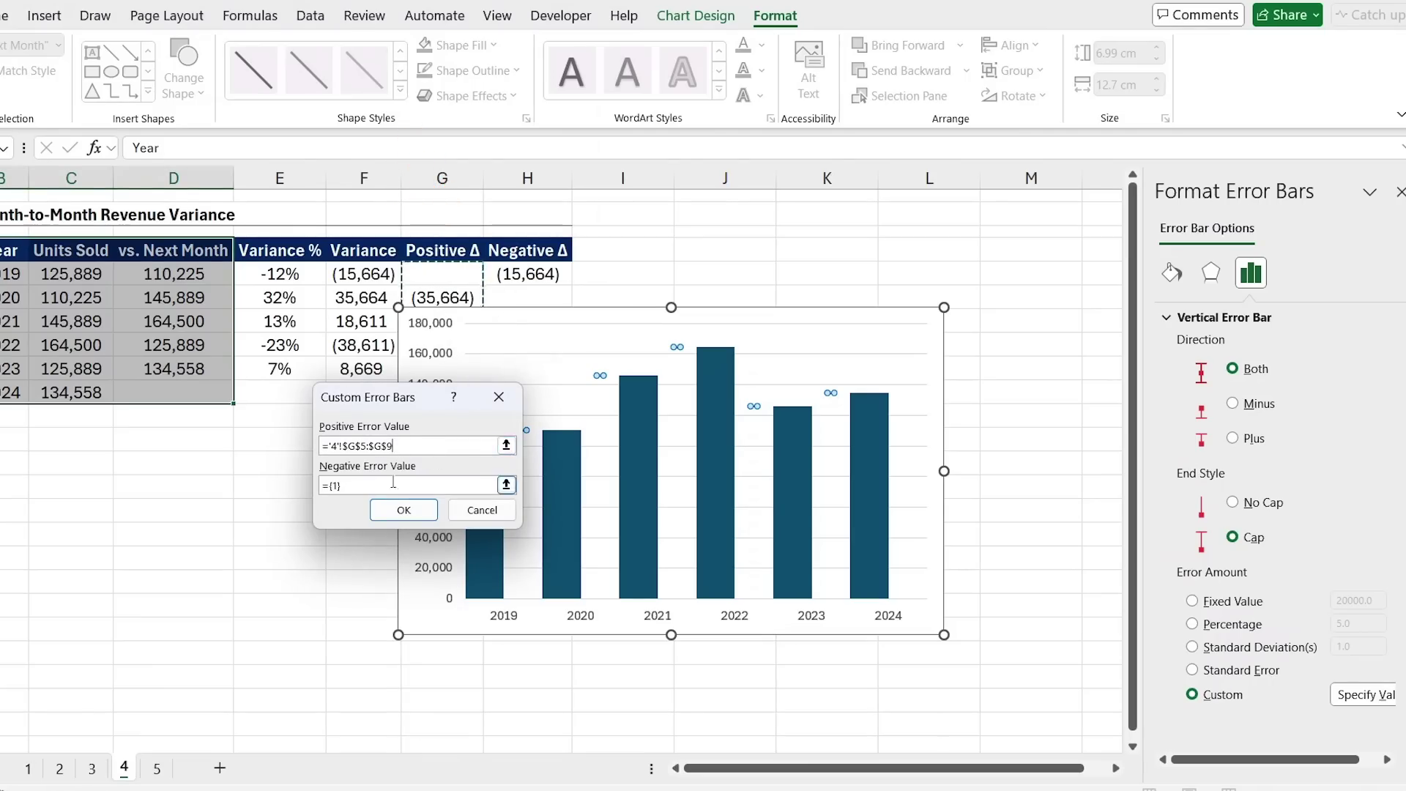
pyautogui.click(504, 487)
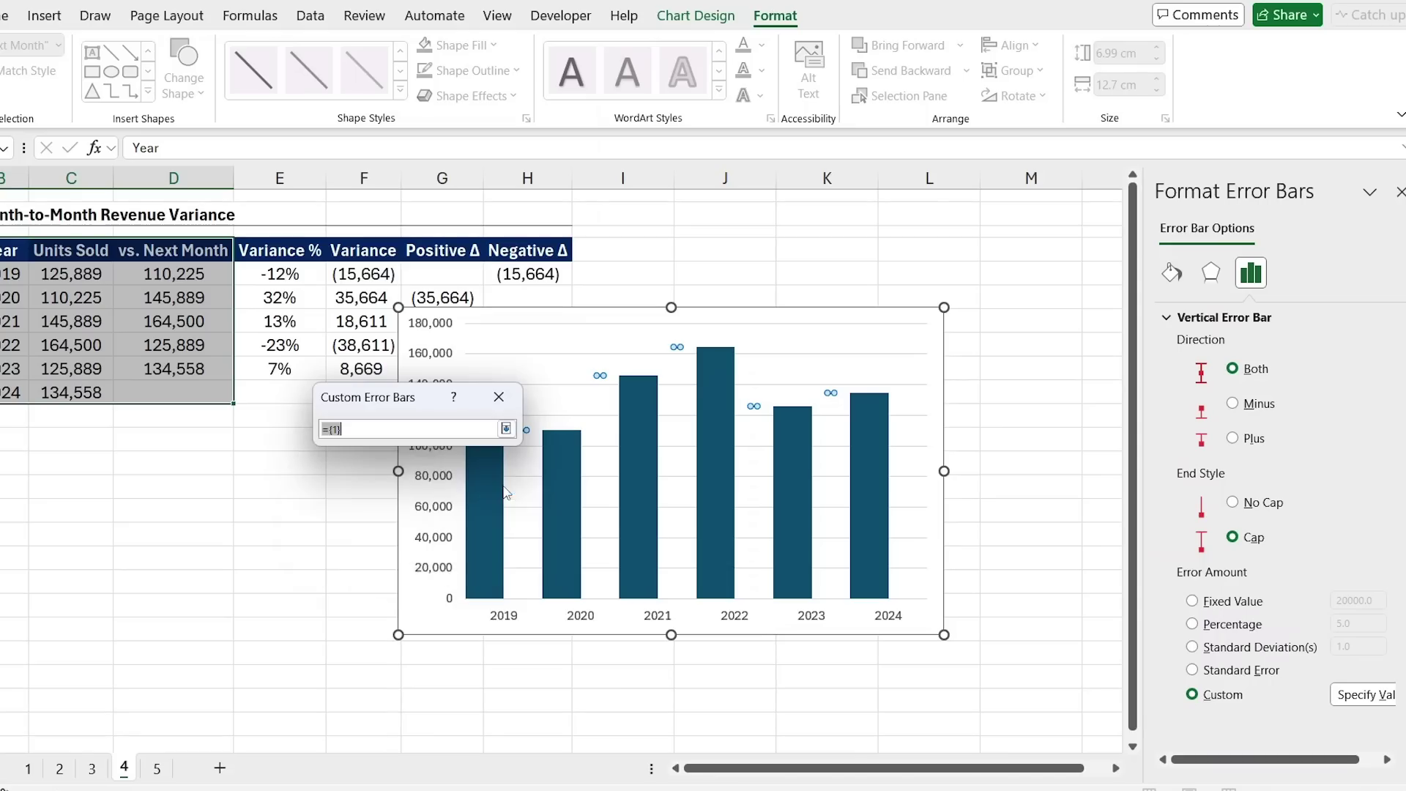
pyautogui.click(553, 269)
pyautogui.hotkey('shift', 'Down')
pyautogui.hotkey('shift', 'Down')
pyautogui.hotkey('shift', 'Down')
pyautogui.hotkey('shift', 'Down')
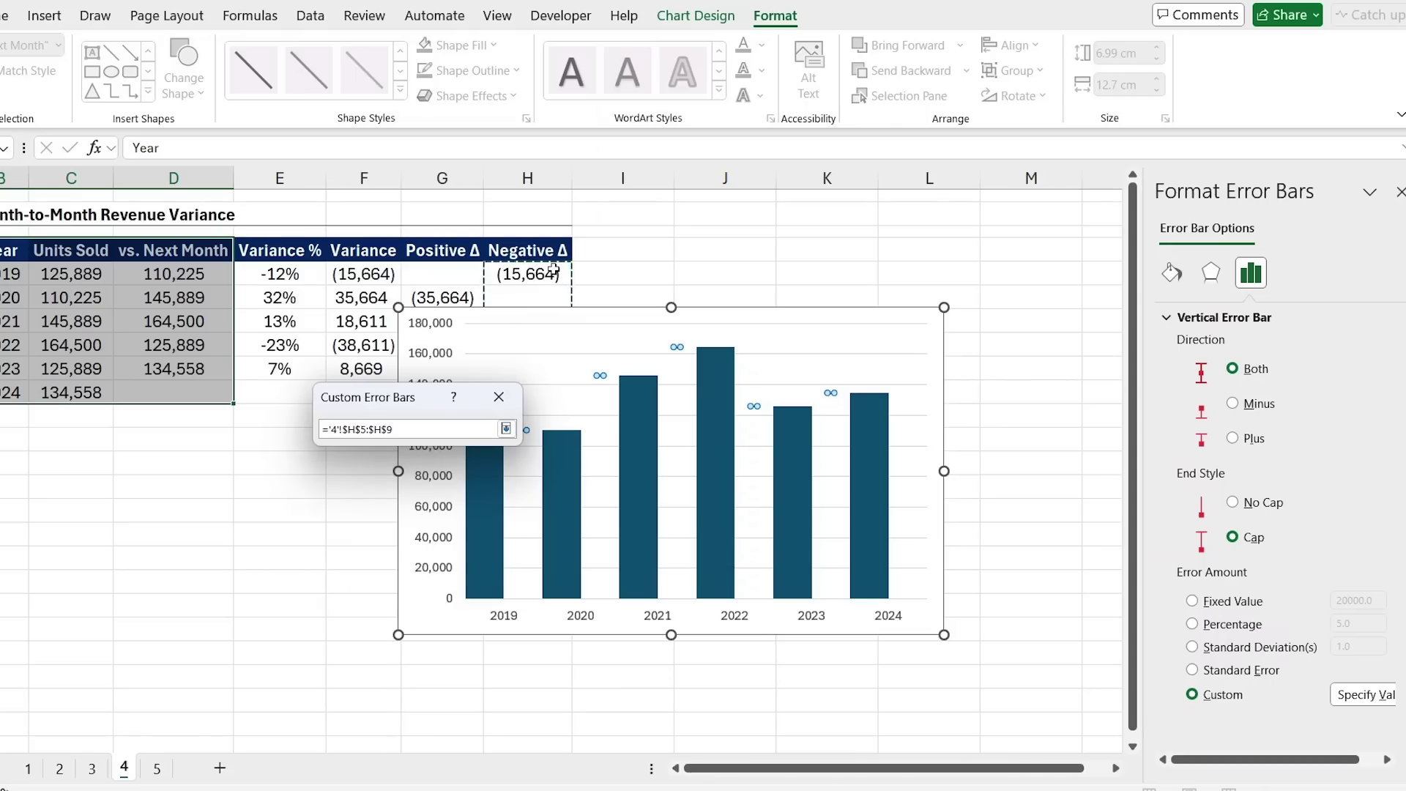
pyautogui.press('Return')
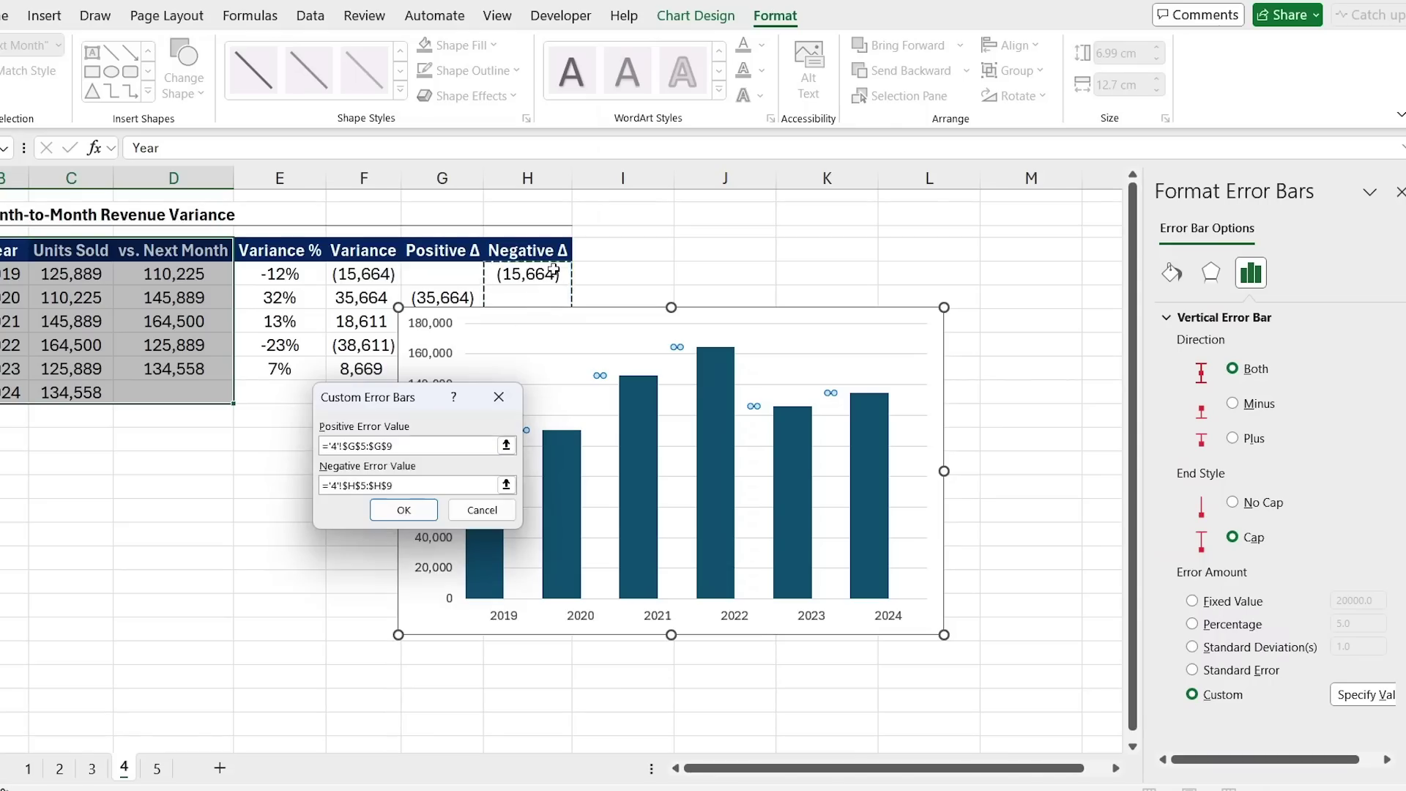
pyautogui.press('Return')
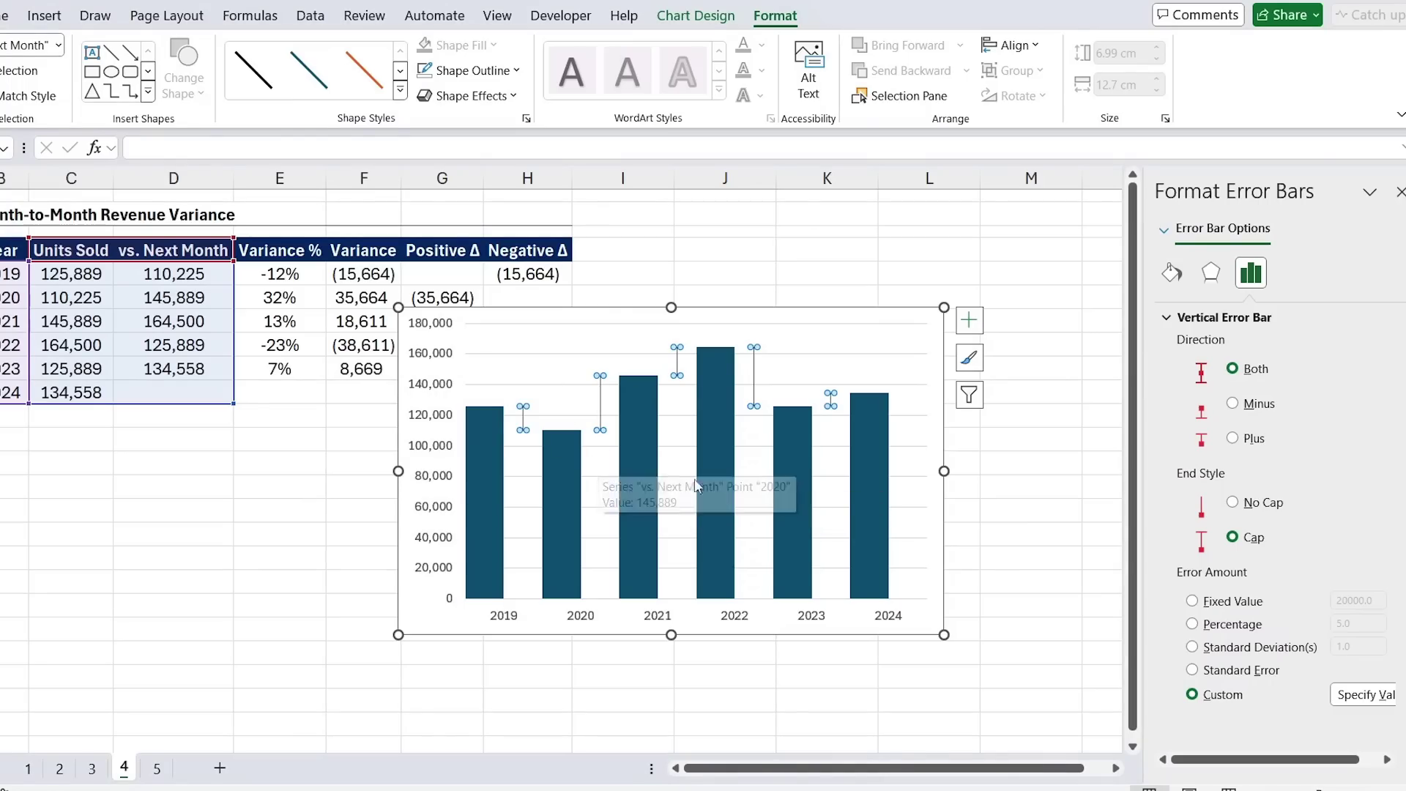
# Add data labels to the hidden vs. Next Month series.
pyautogui.click(523, 463)
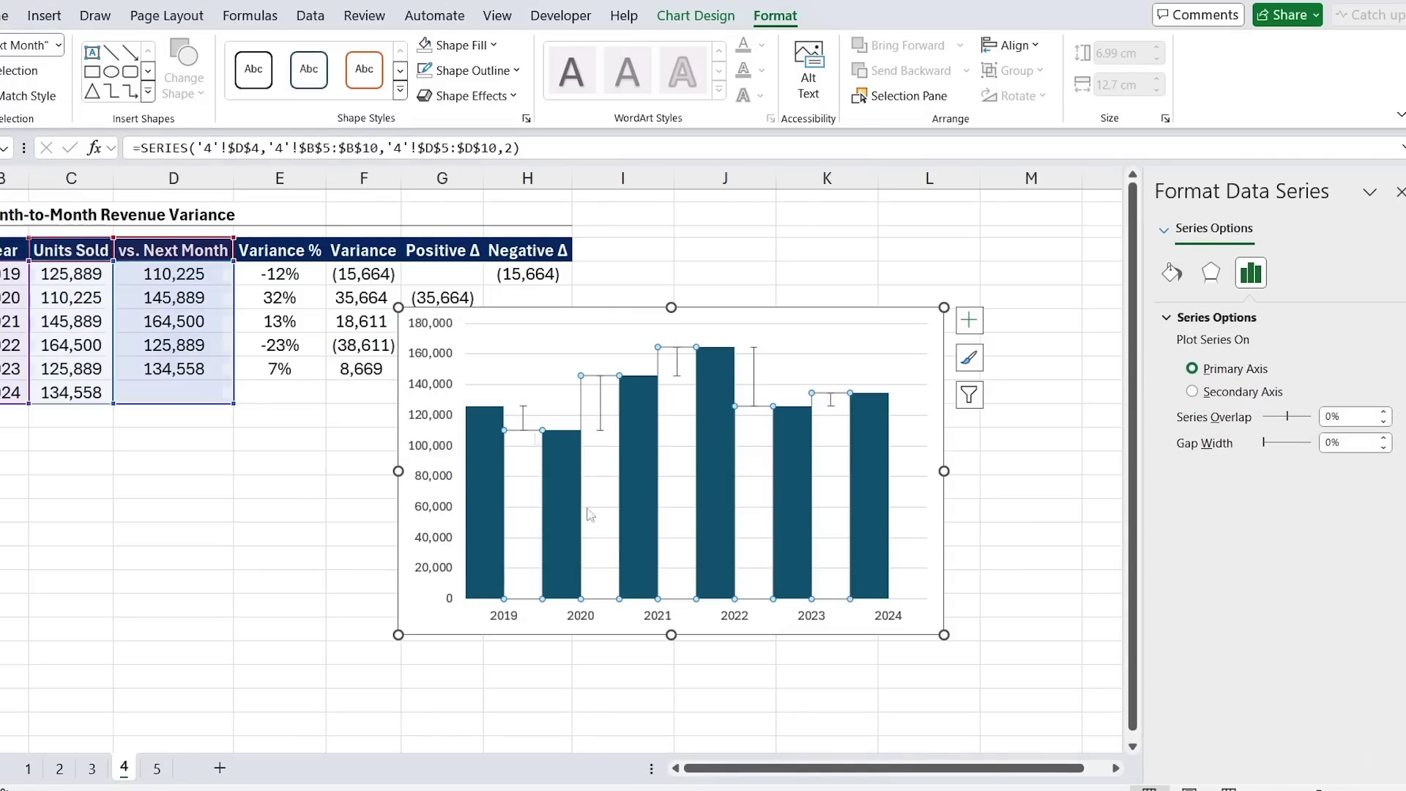
pyautogui.rightClick(529, 460)
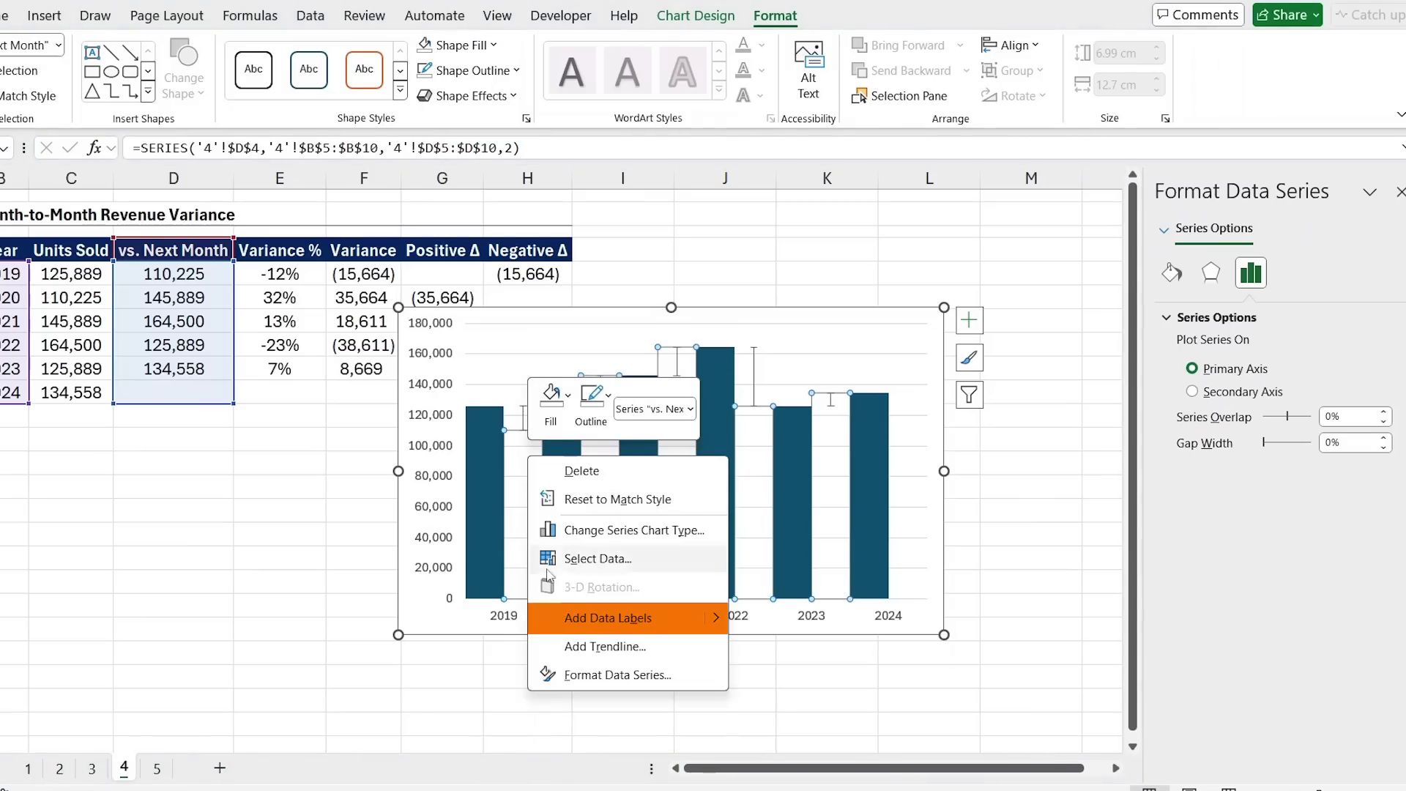
pyautogui.click(579, 620)
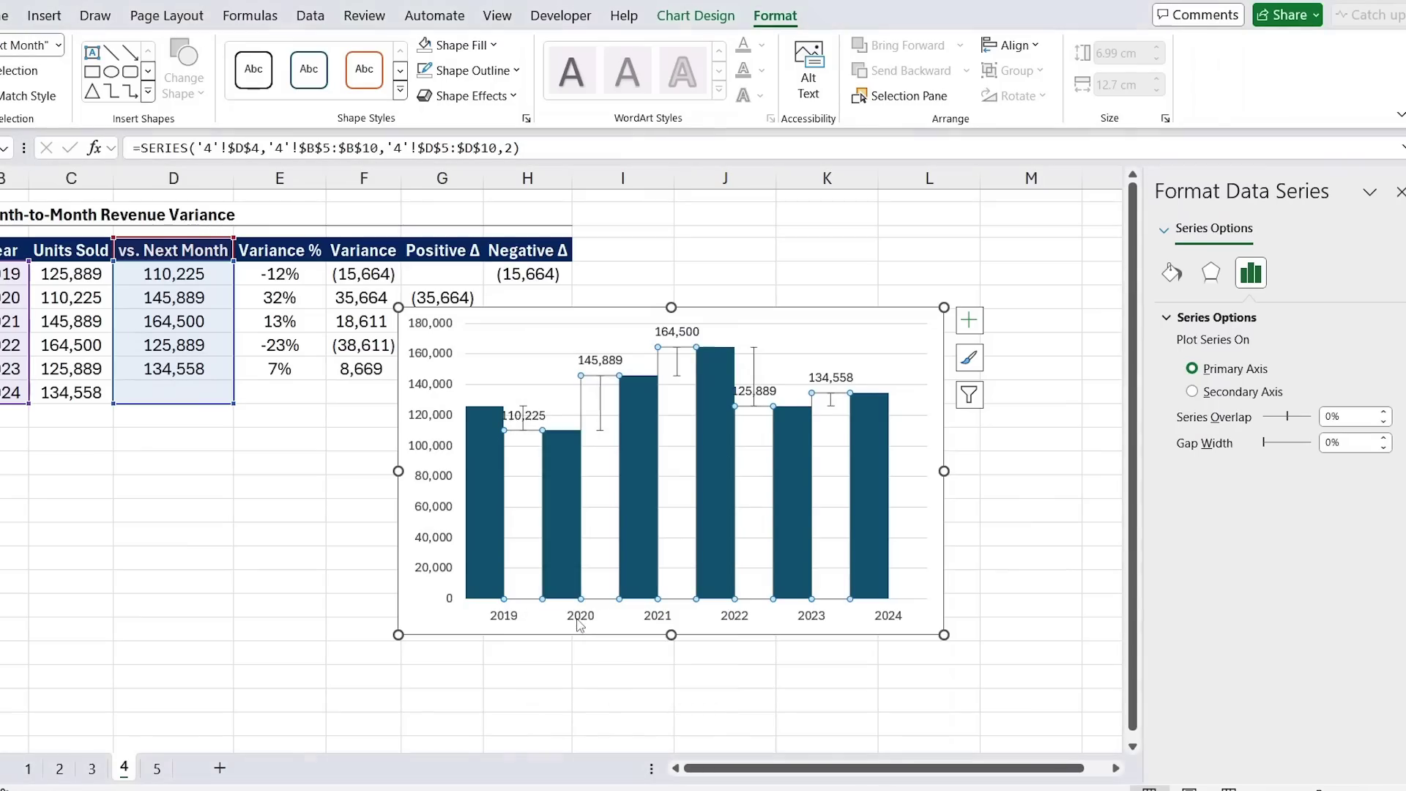
pyautogui.click(529, 419)
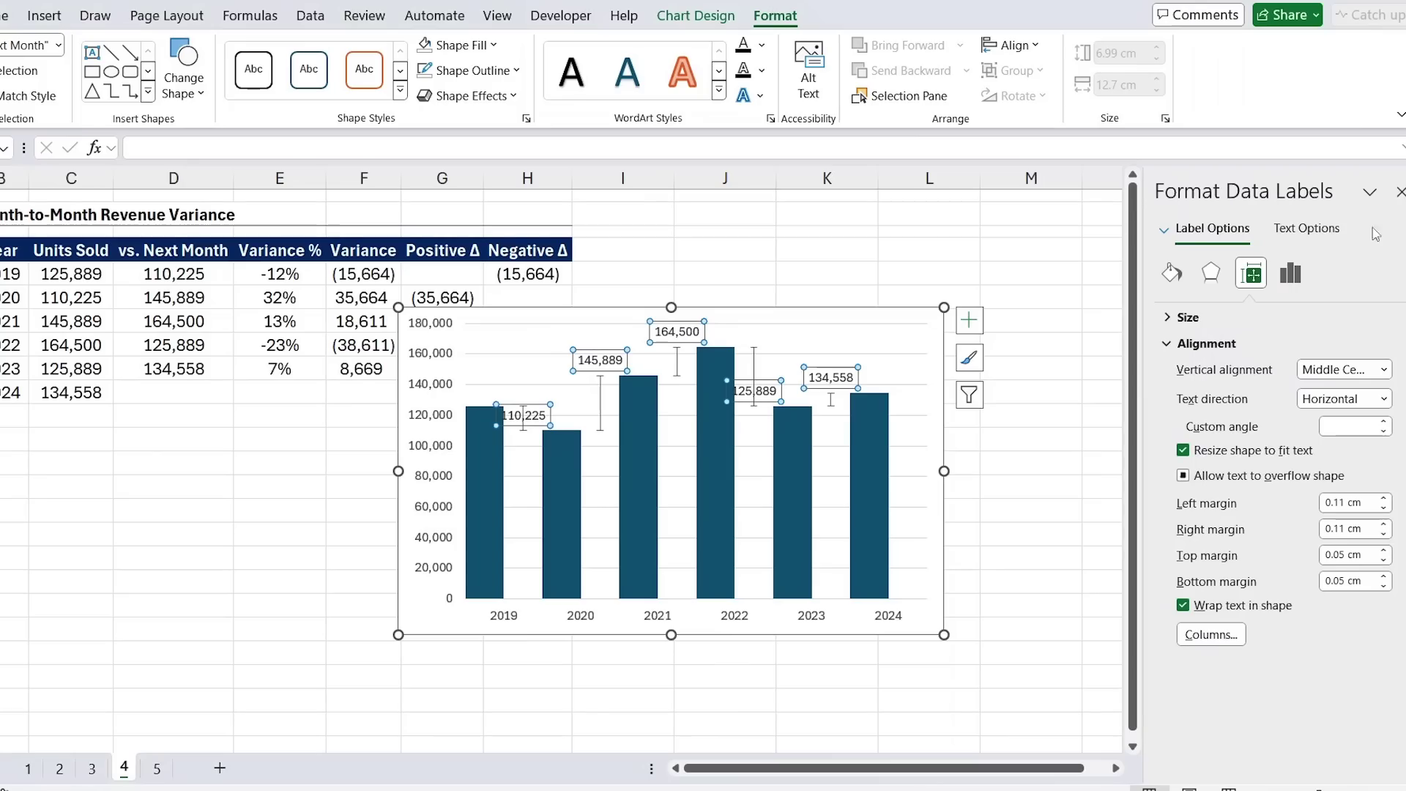
# Make the labels show bold Variance % values from E5:E9 instead of the sales values.
pyautogui.click(1290, 273)
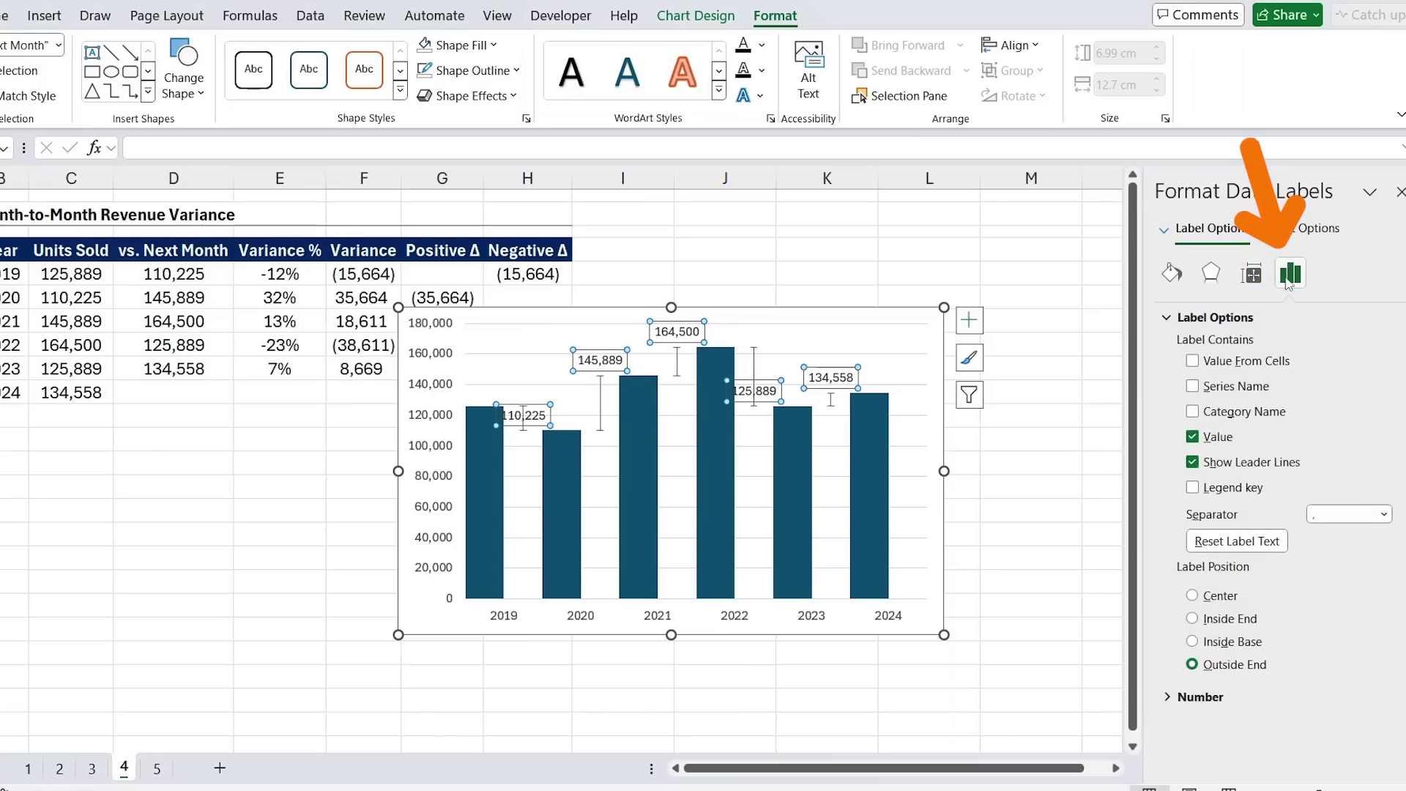
pyautogui.click(1235, 370)
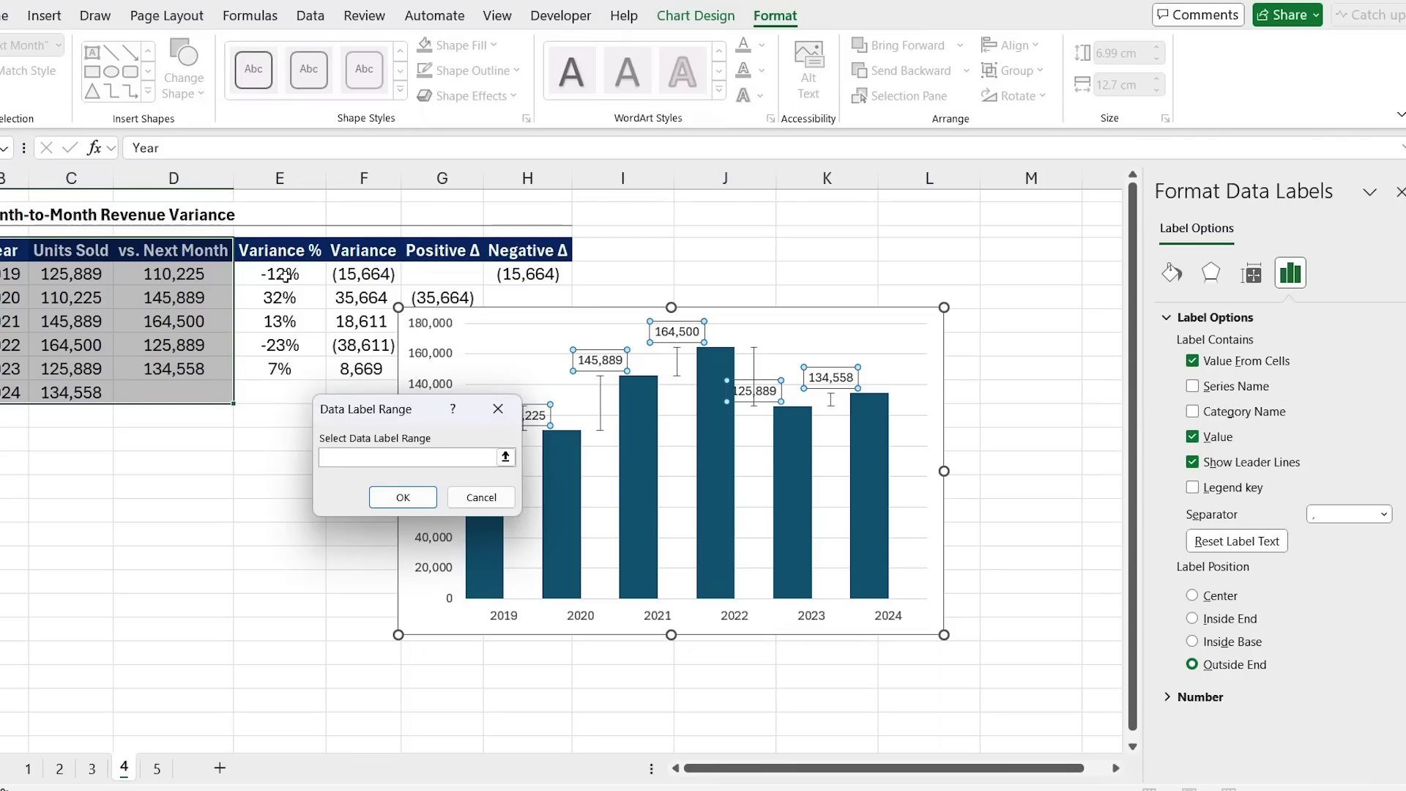
pyautogui.moveTo(285, 275); pyautogui.dragTo(279, 379)
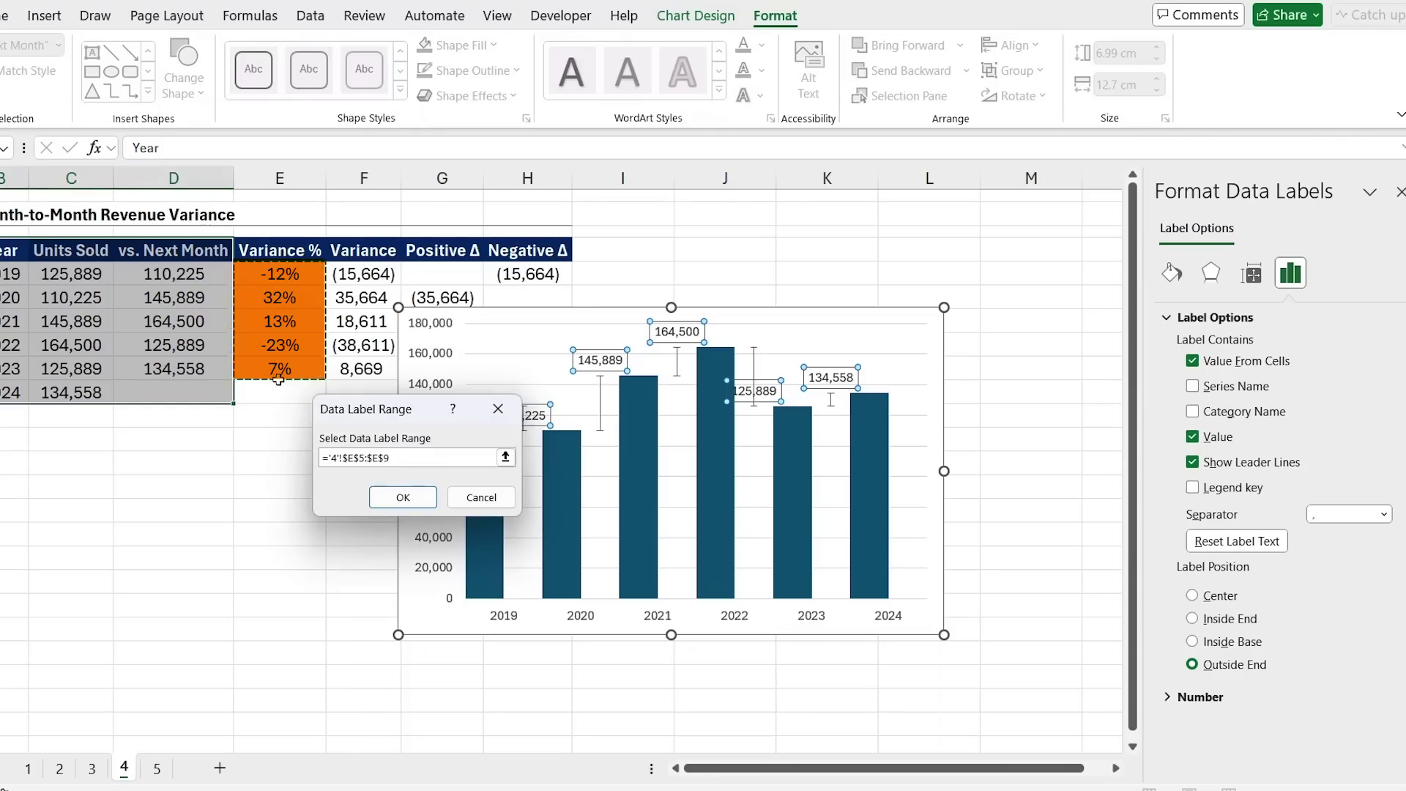
pyautogui.press('Return')
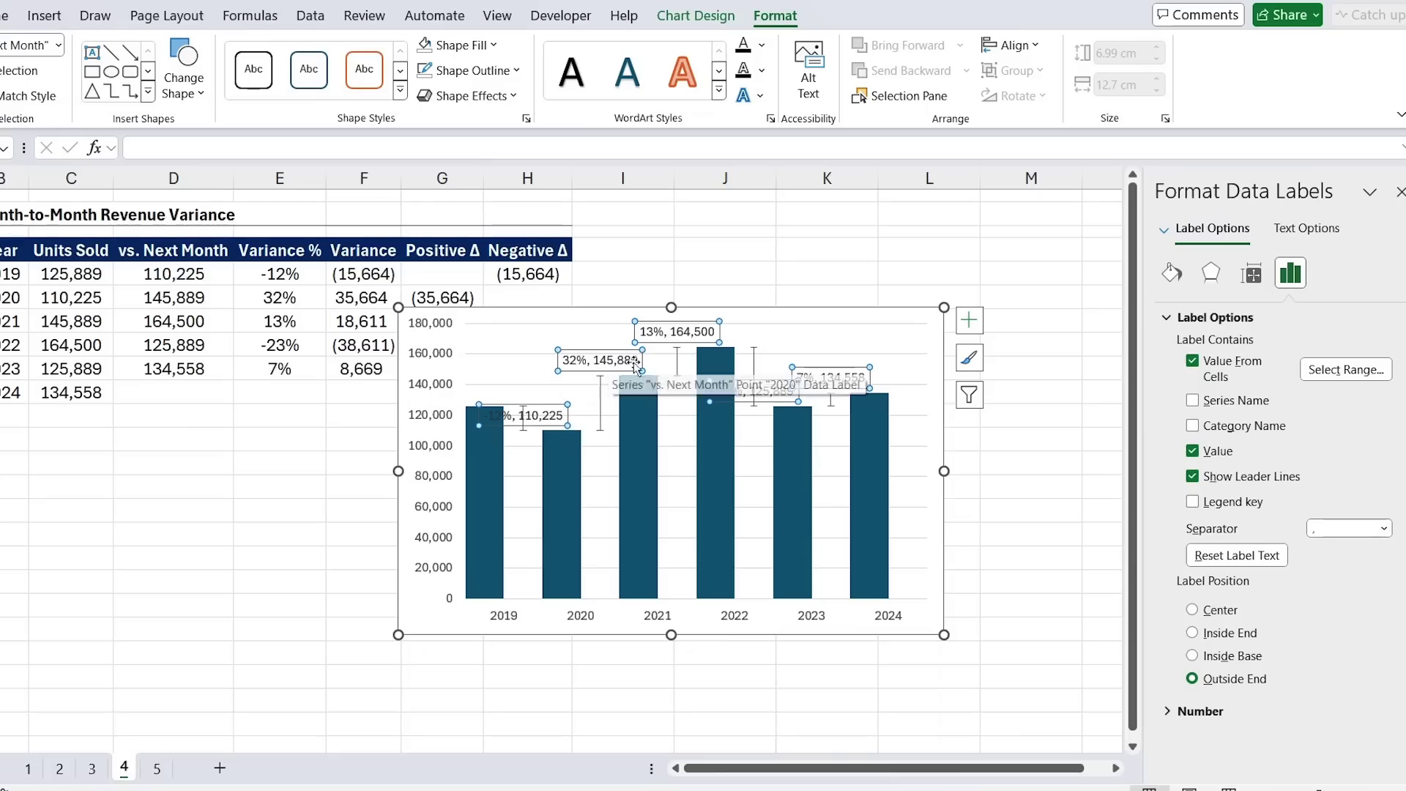
pyautogui.click(1193, 451)
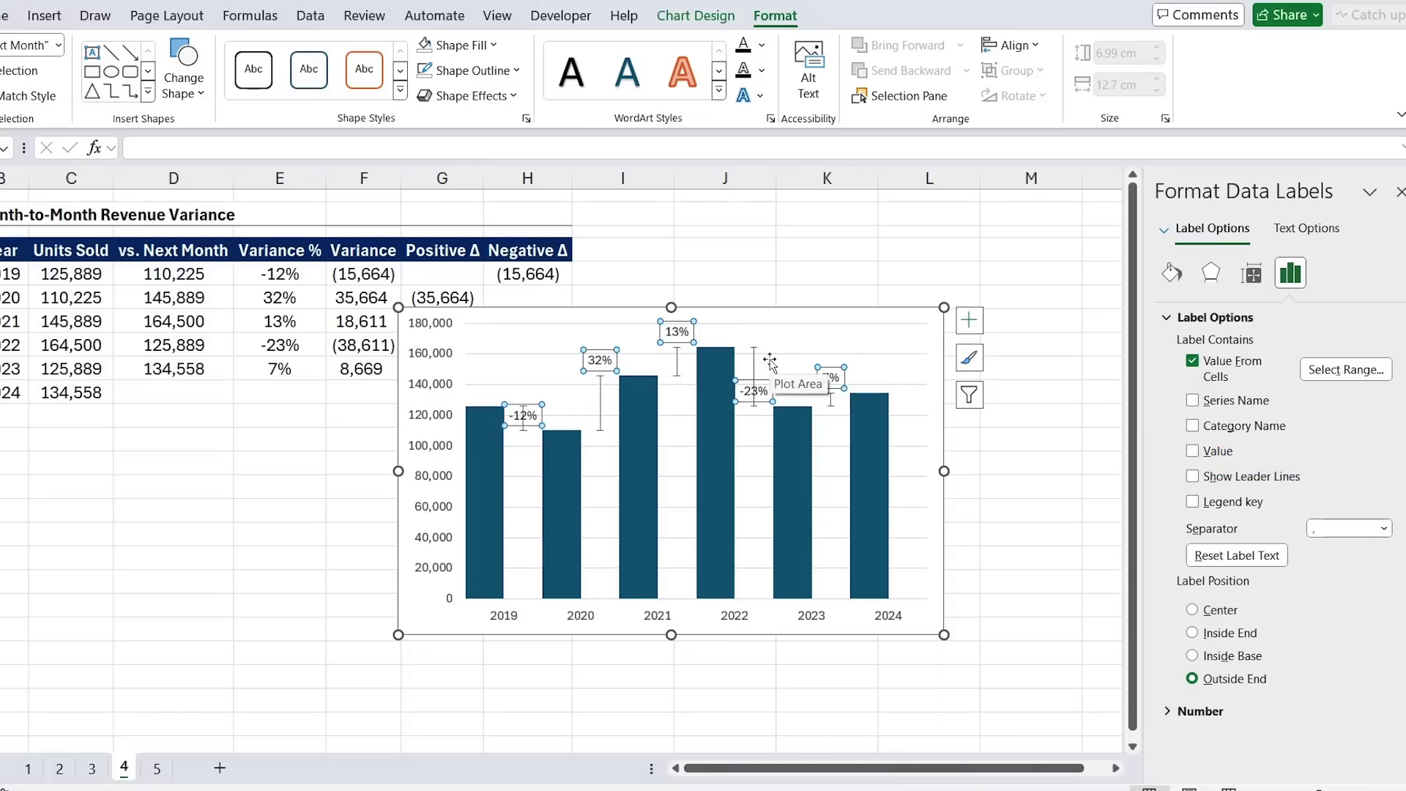
pyautogui.hotkey('ctrl', 'b')
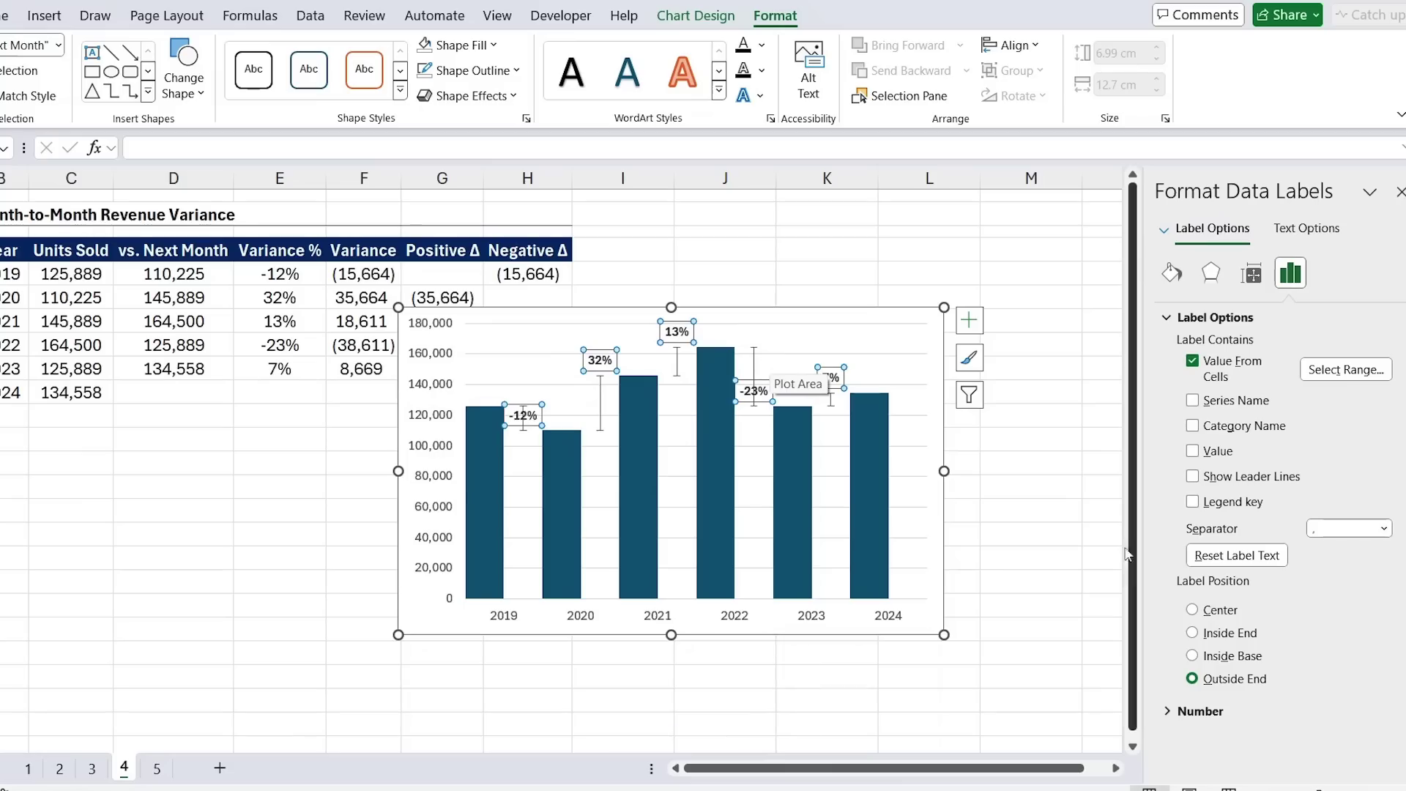
# Move the -12% and -23% variance labels to Inside End of their bars and check them.
pyautogui.click(528, 404)
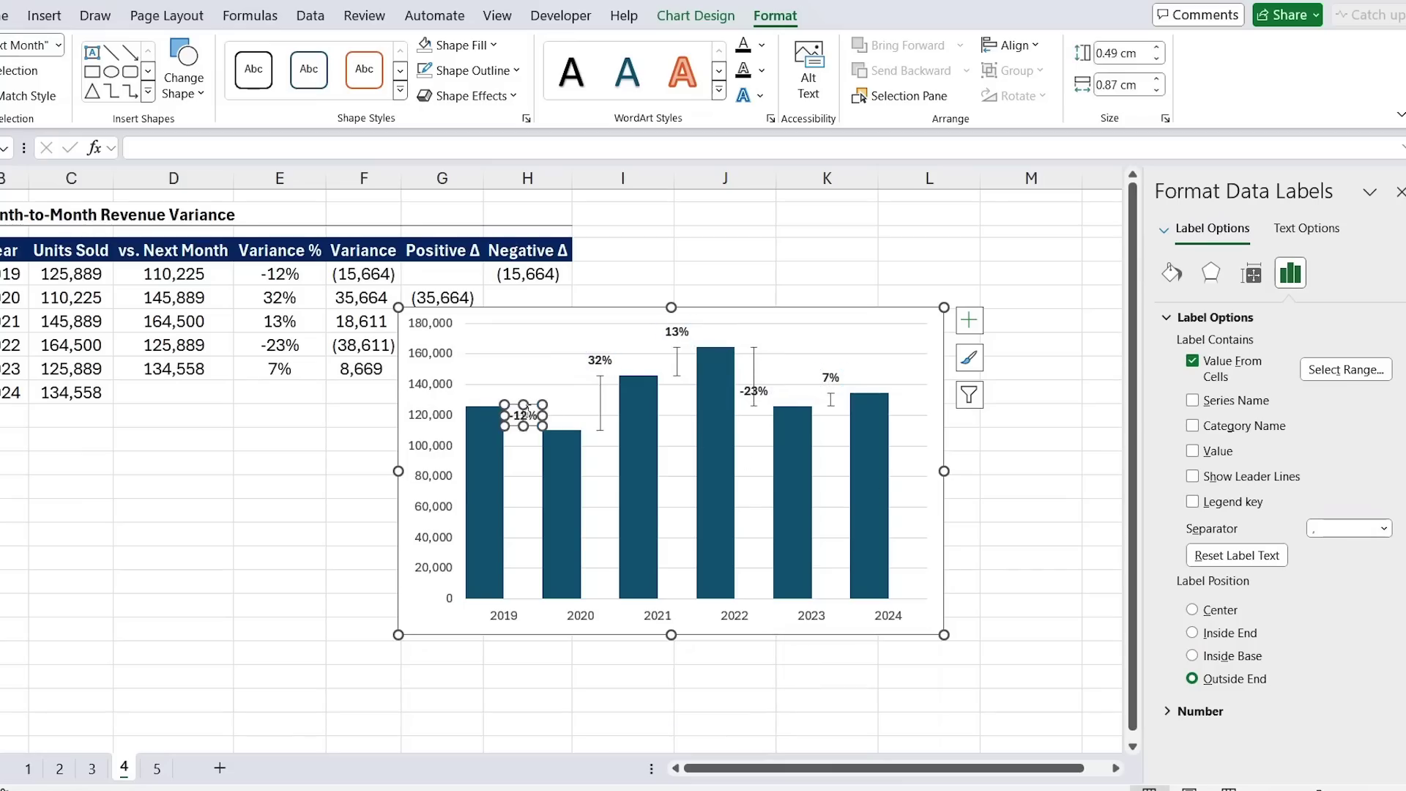
pyautogui.click(1234, 642)
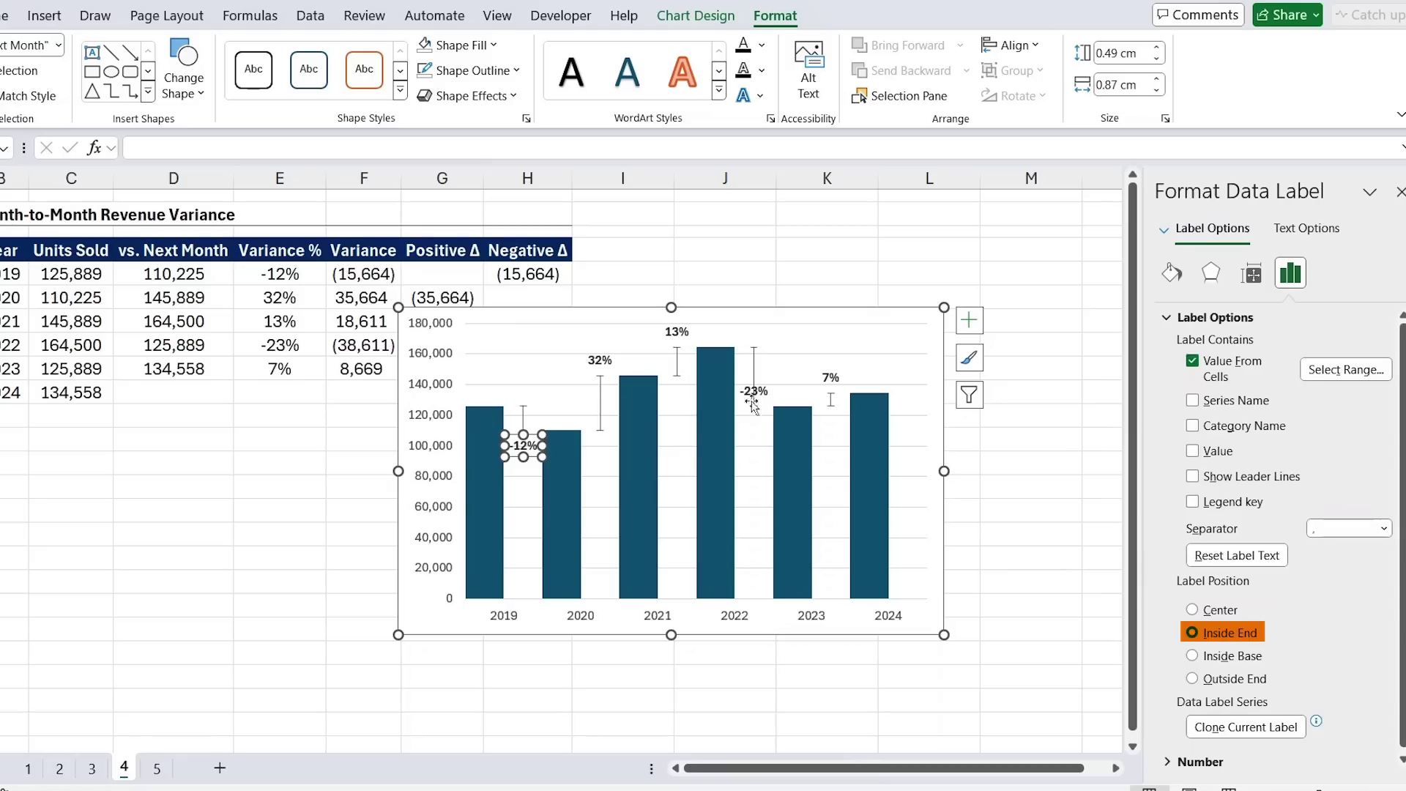
pyautogui.click(752, 399)
pyautogui.click(1227, 638)
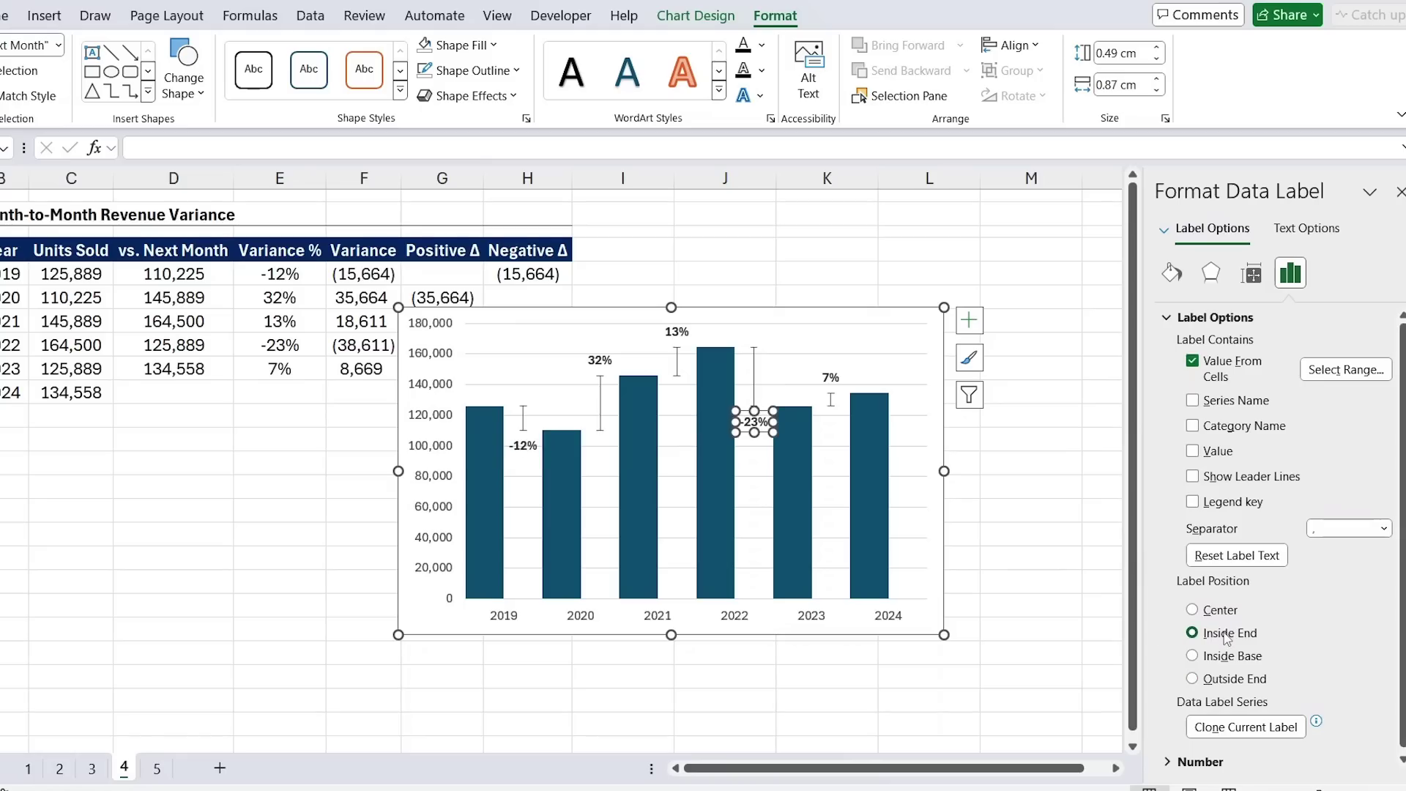
pyautogui.click(1040, 531)
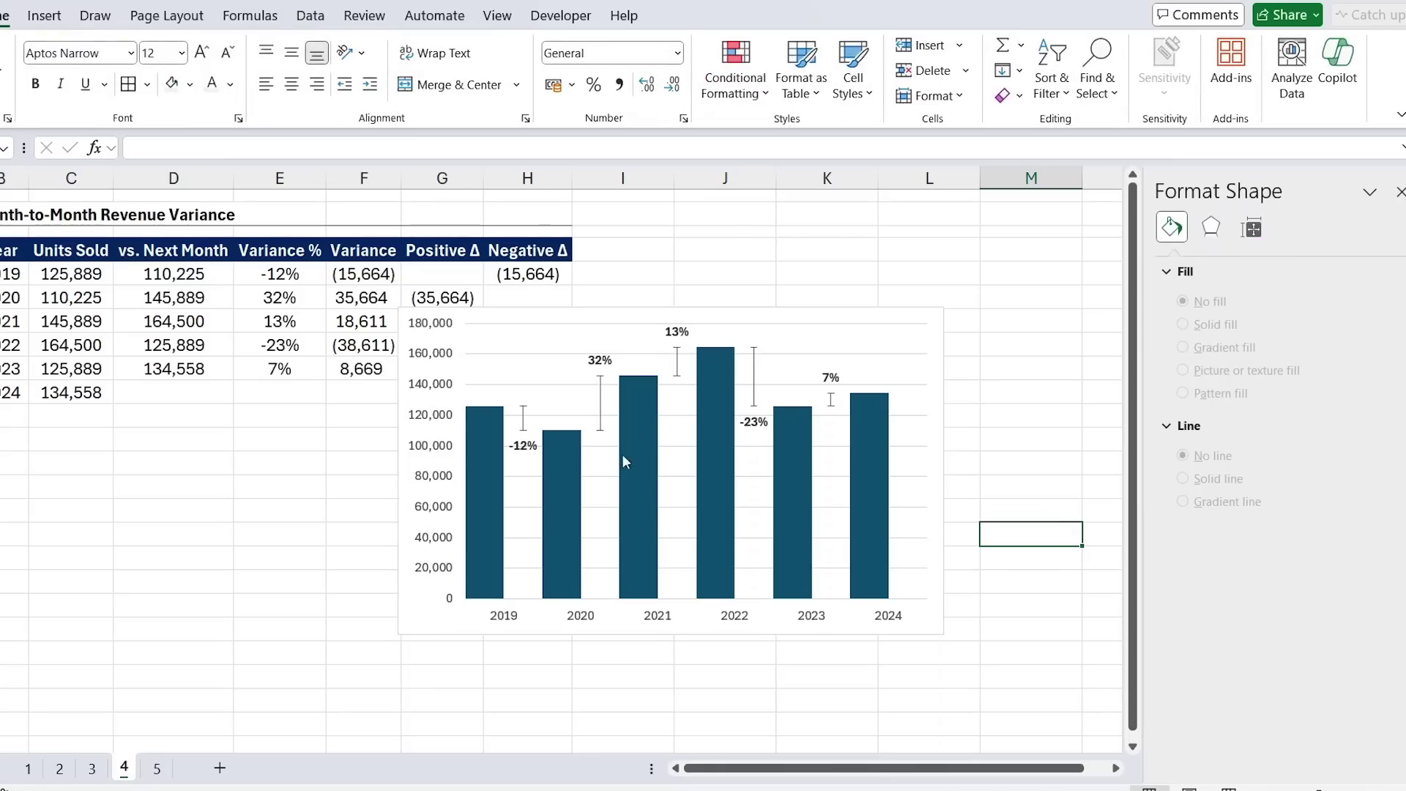
pyautogui.click(517, 450)
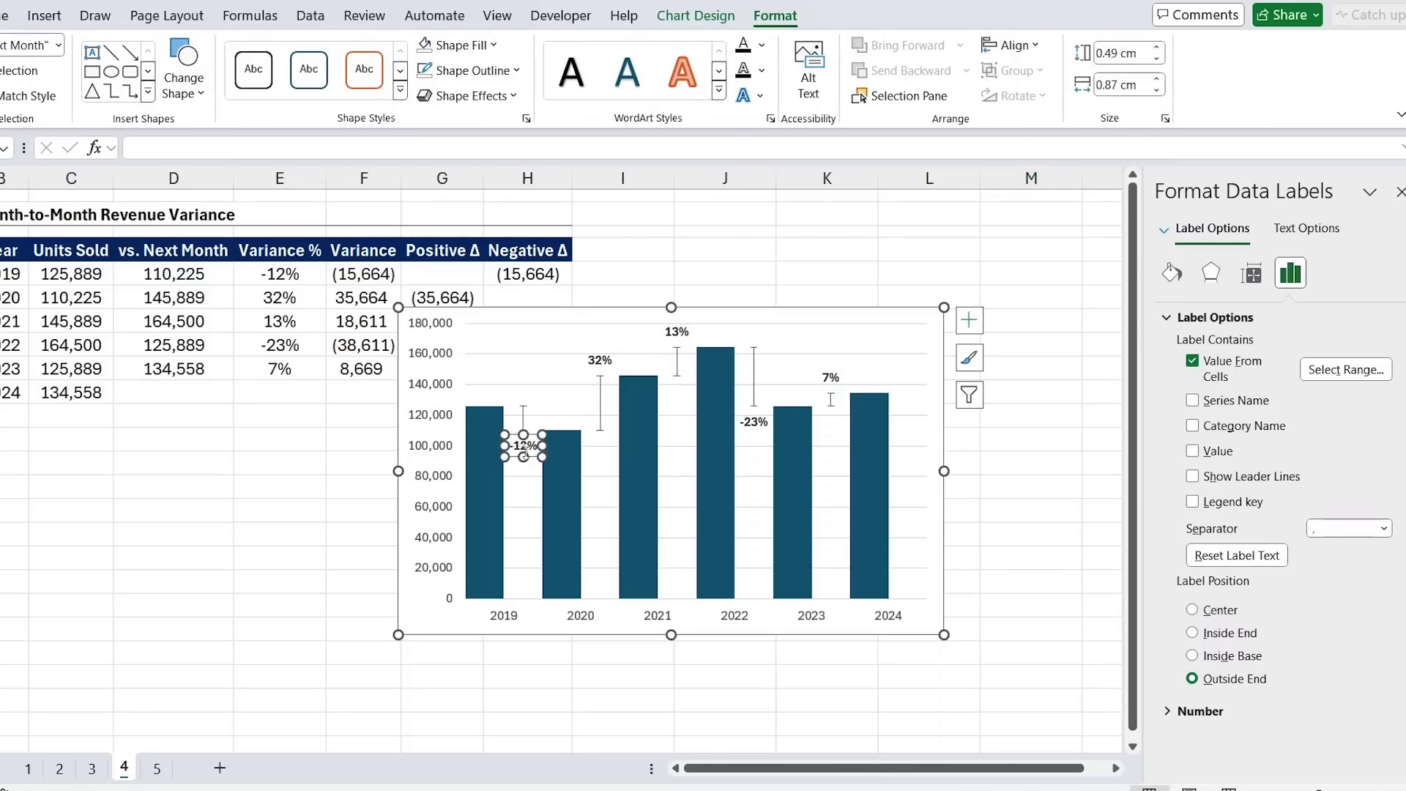
pyautogui.click(527, 454)
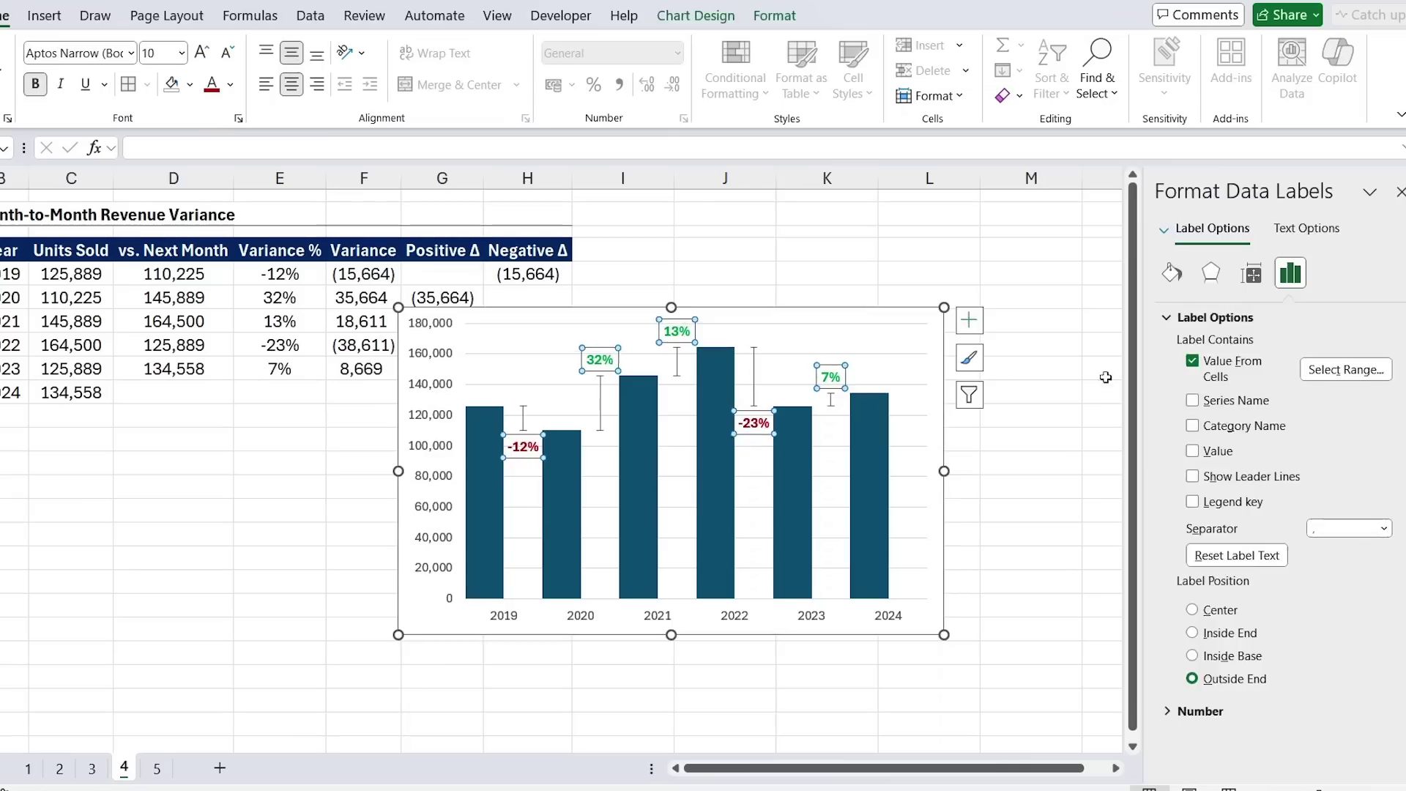
pyautogui.click(827, 273)
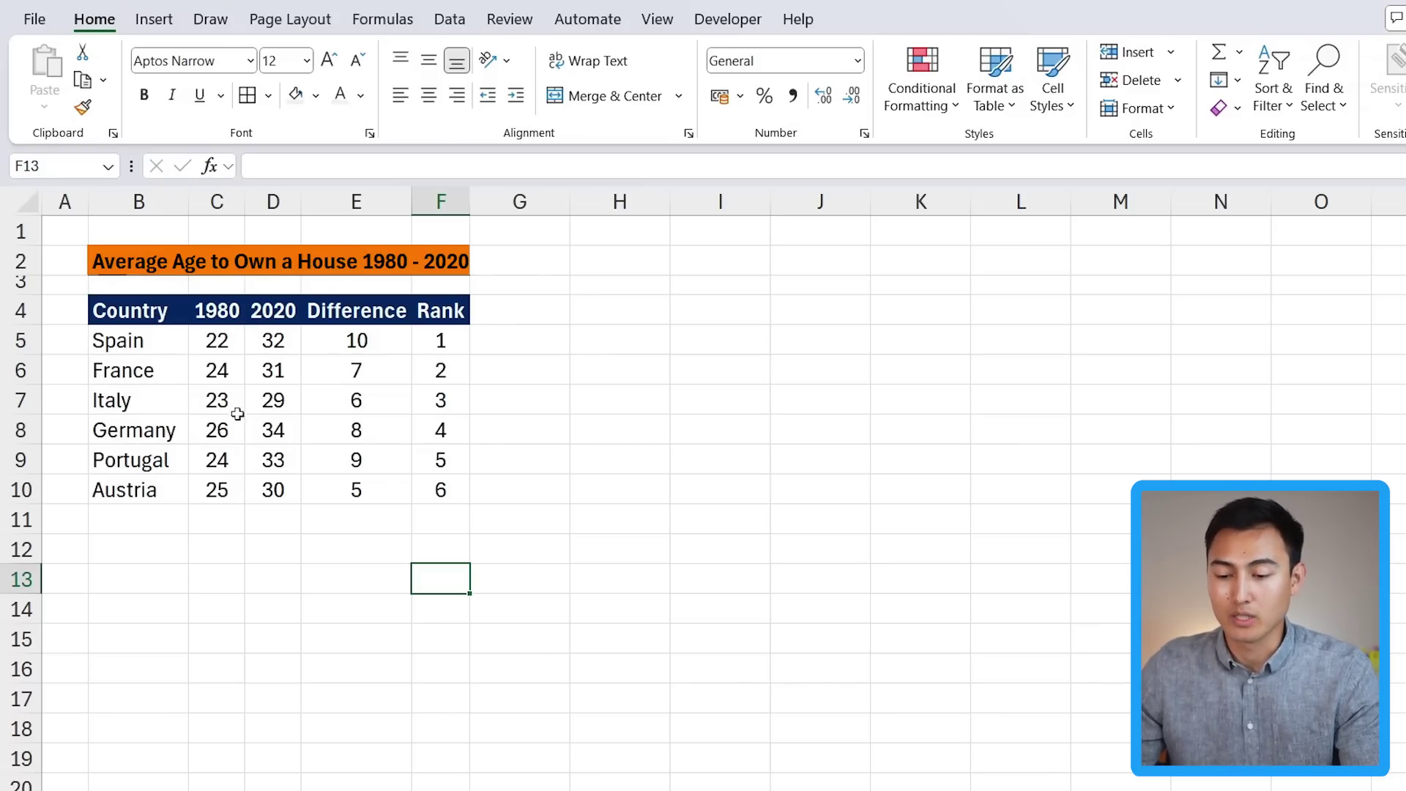
# Insert a plain scatter chart of the 1980 ages C5:C10 and open its Select Data dialog.
pyautogui.click(214, 409)
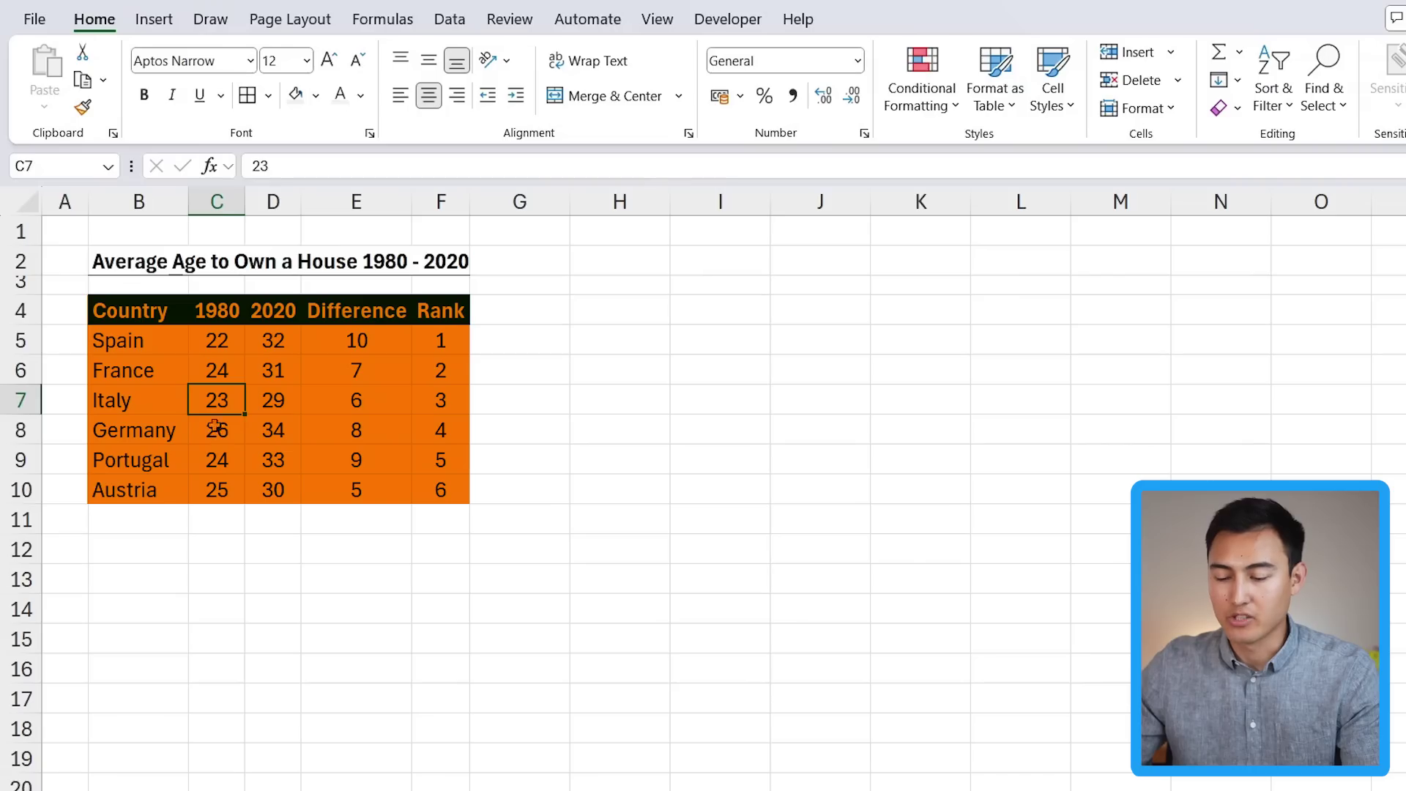
pyautogui.press('Up')
pyautogui.press('Up')
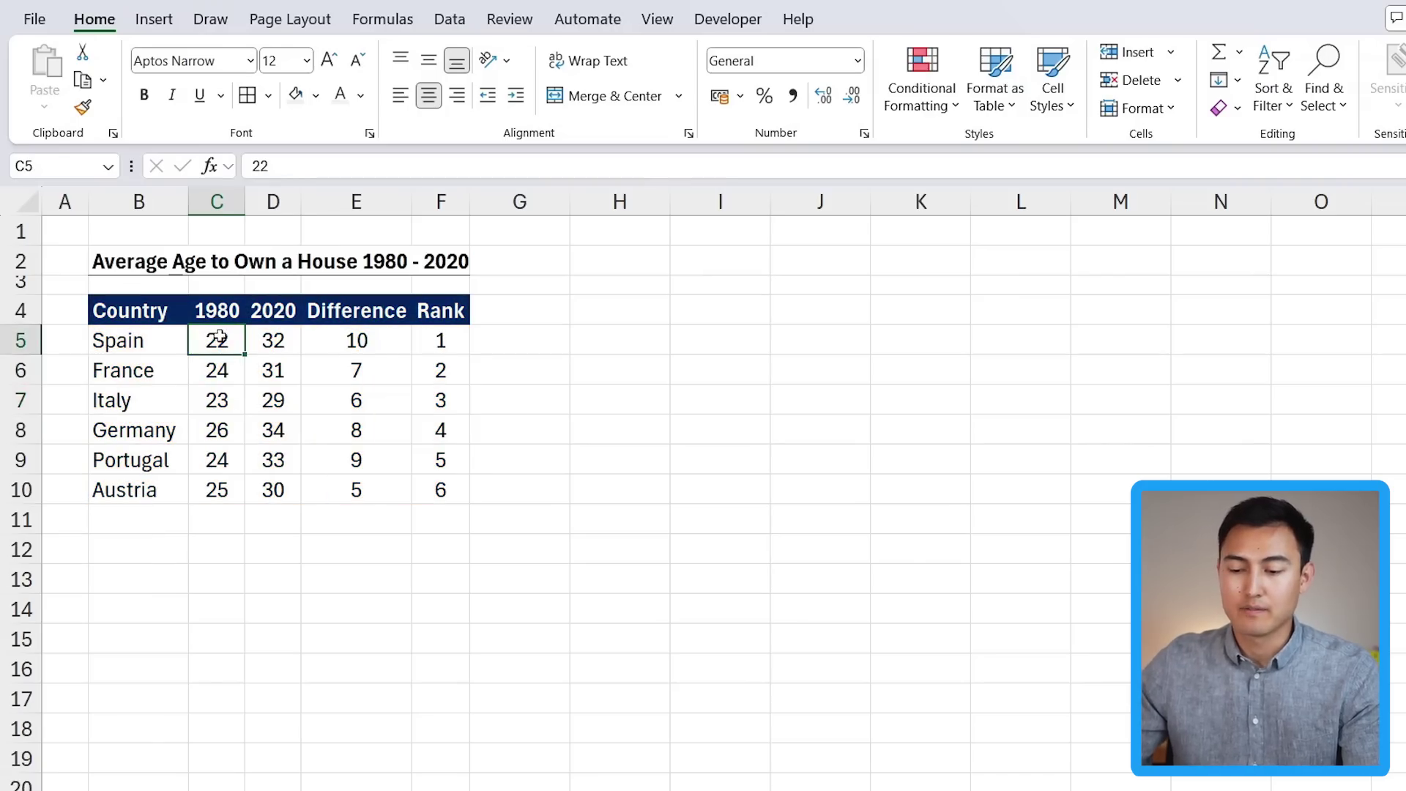
pyautogui.moveTo(215, 339); pyautogui.dragTo(214, 484)
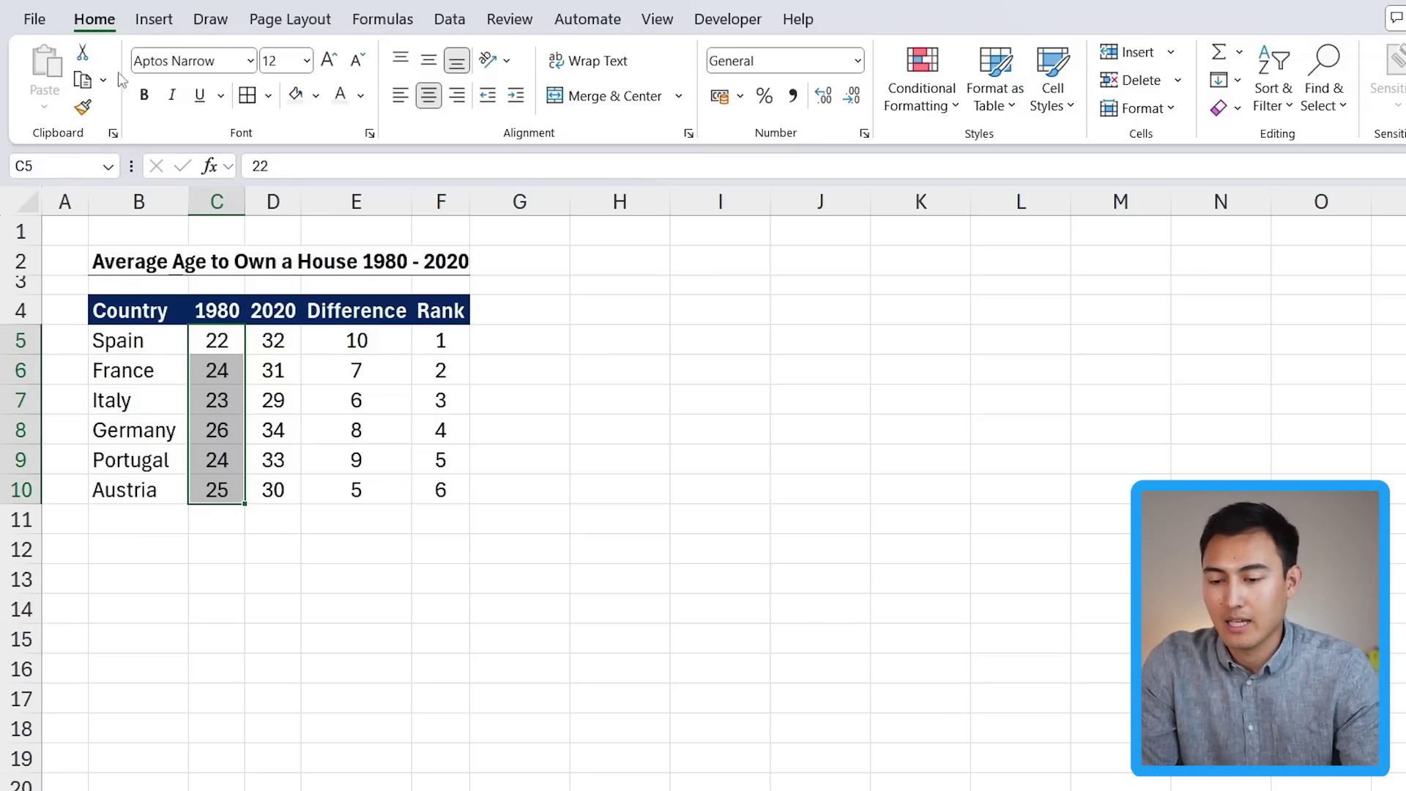
pyautogui.click(155, 22)
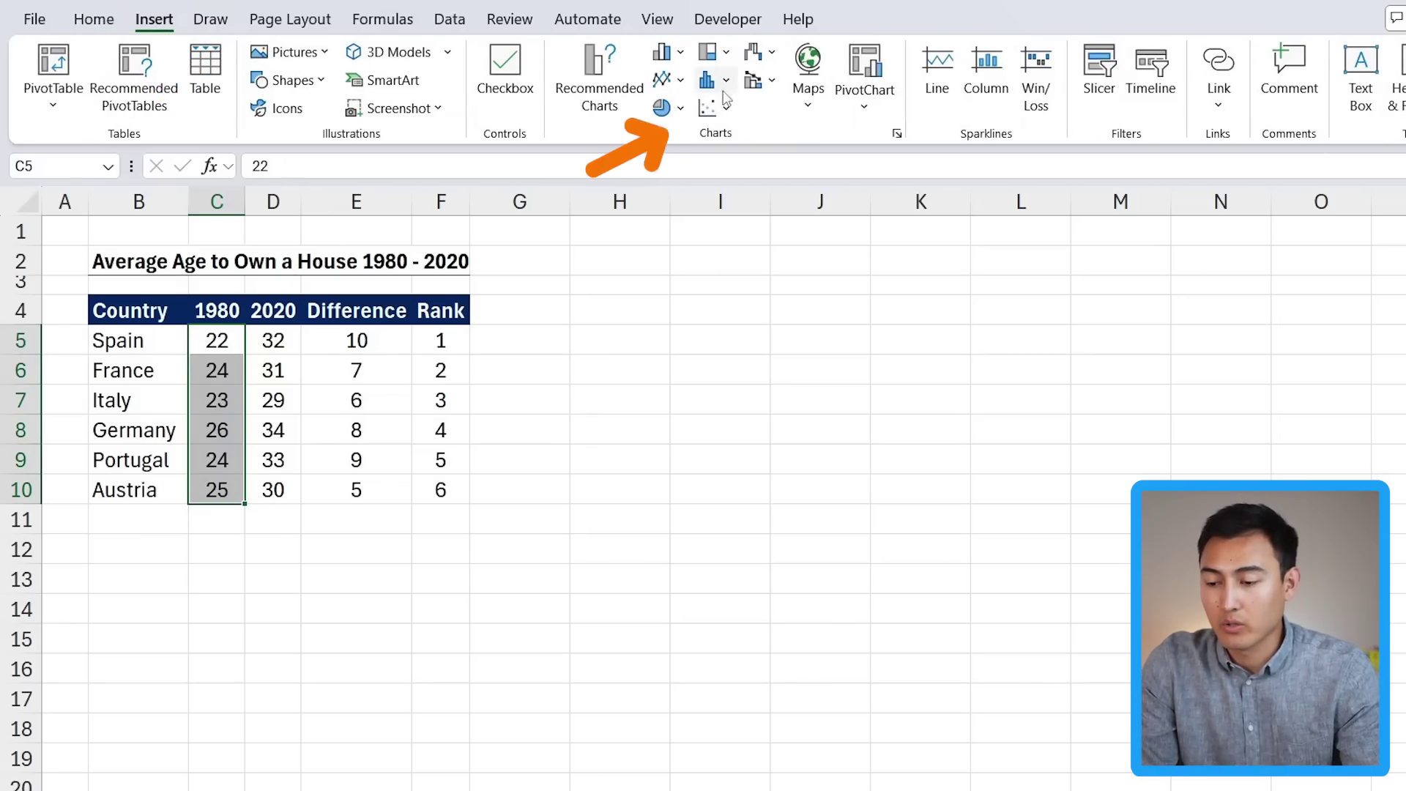
pyautogui.click(707, 108)
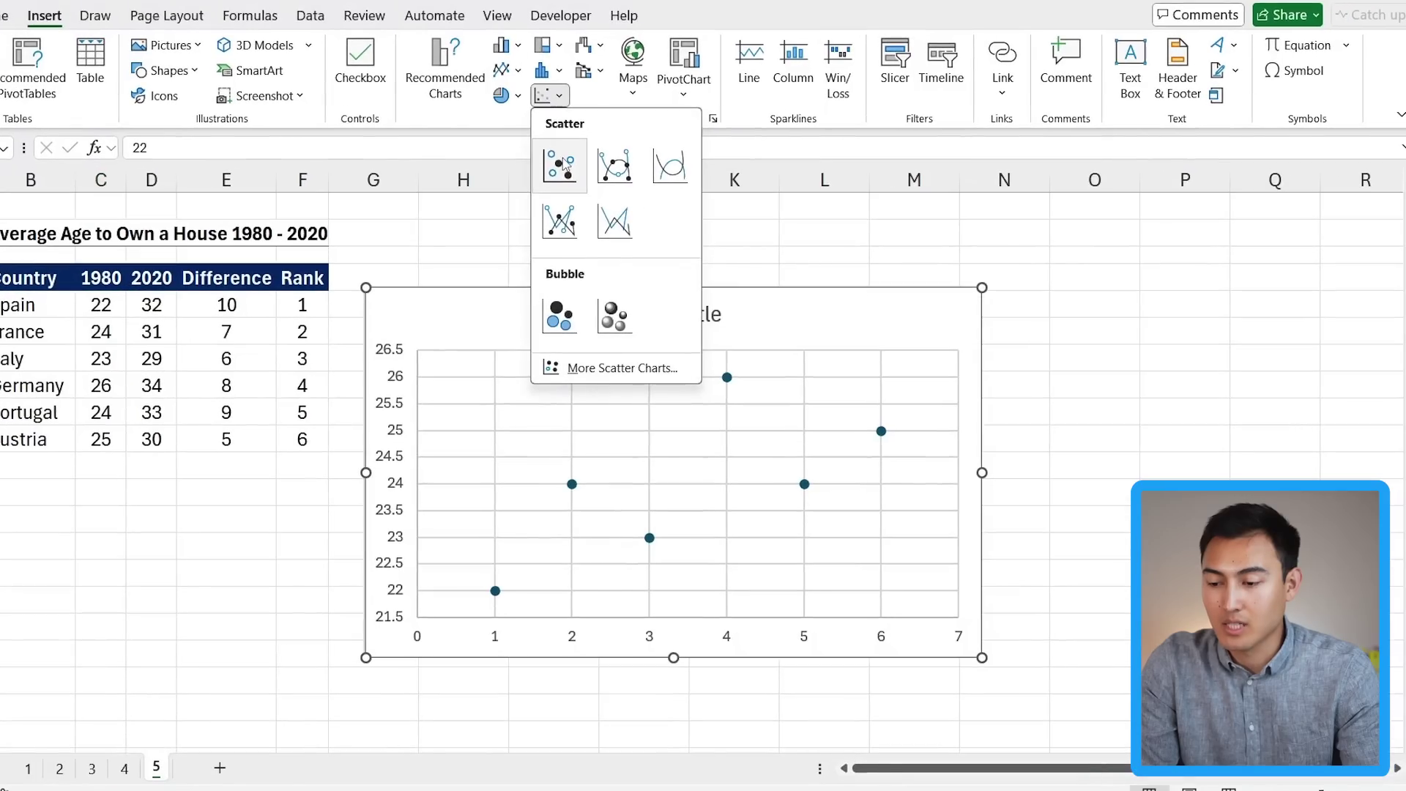
pyautogui.click(561, 166)
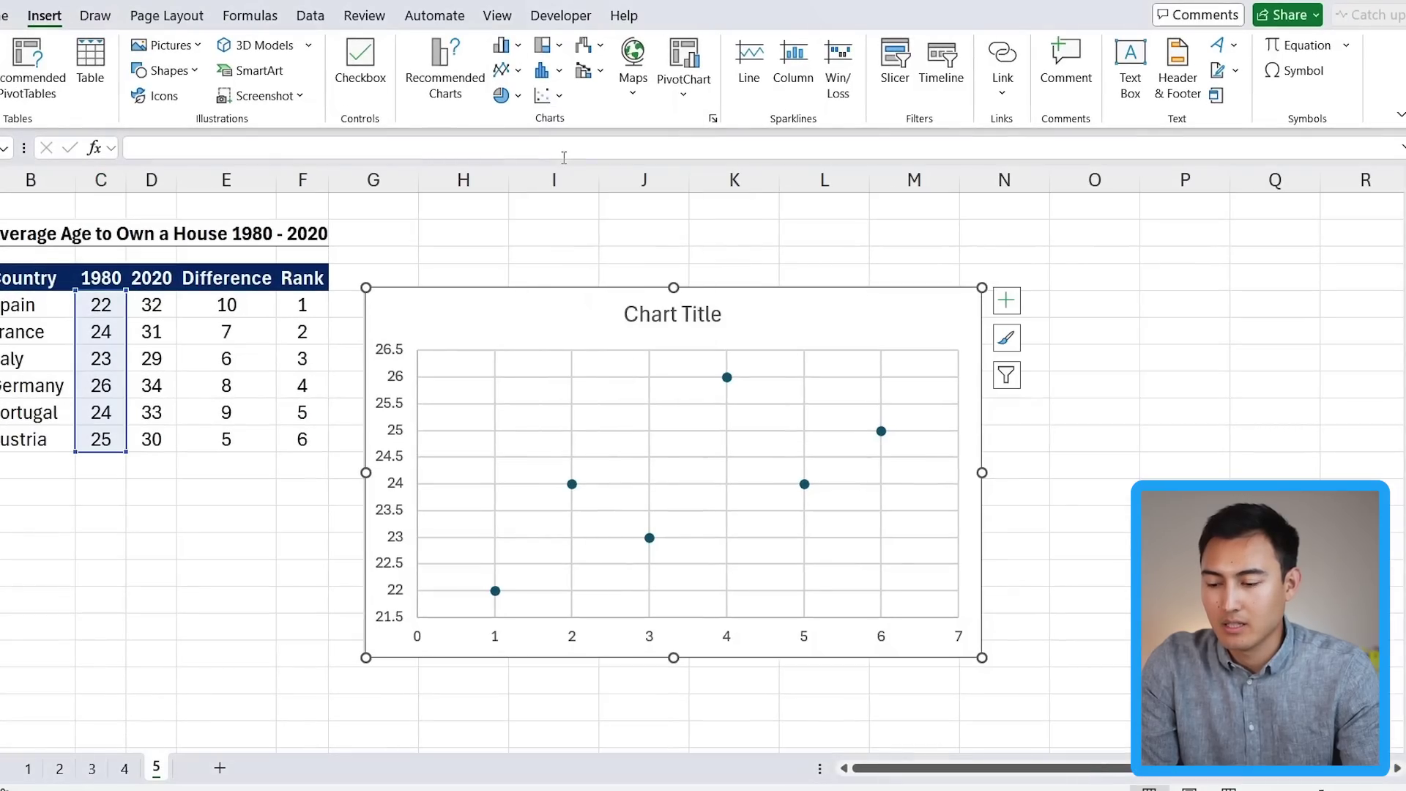
pyautogui.click(571, 485)
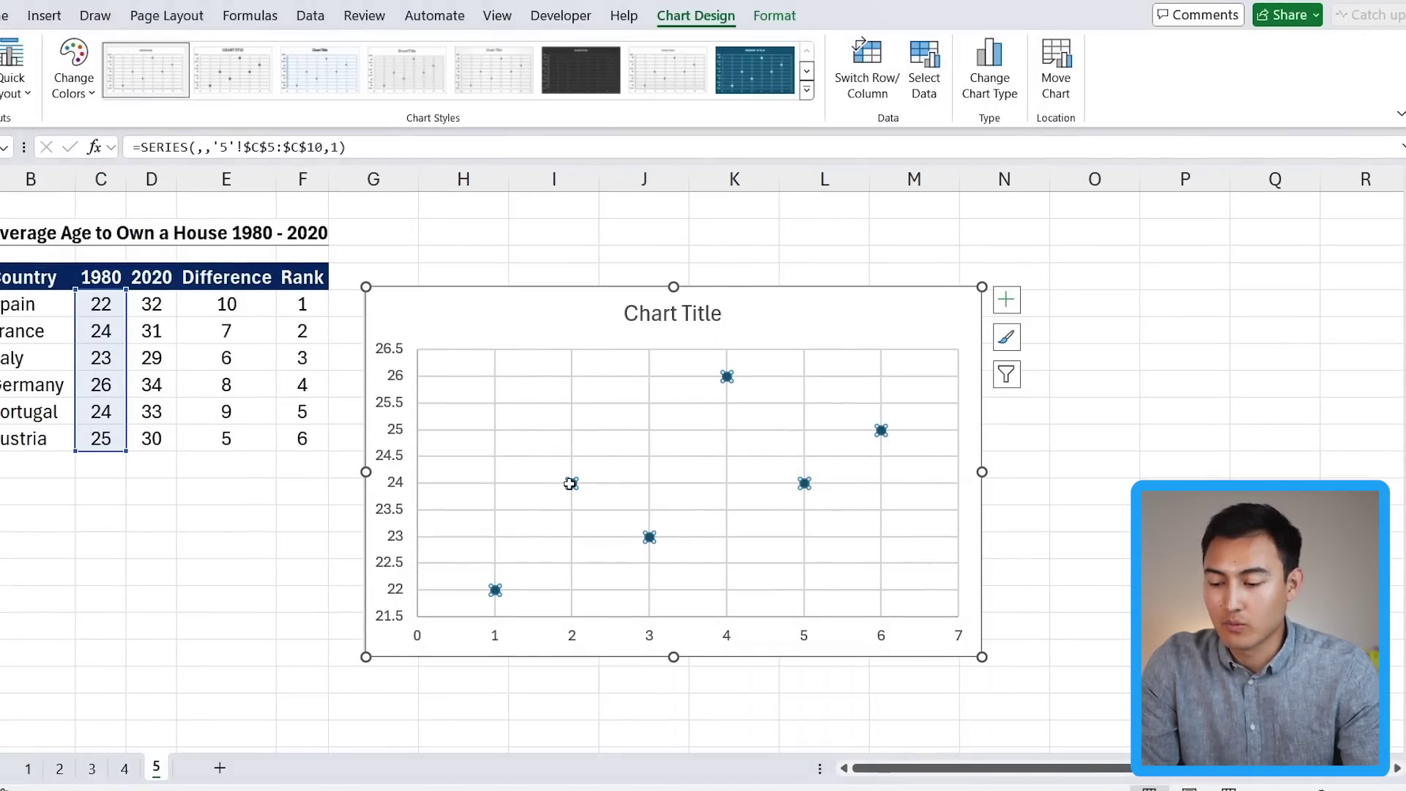
pyautogui.rightClick(570, 484)
pyautogui.click(621, 590)
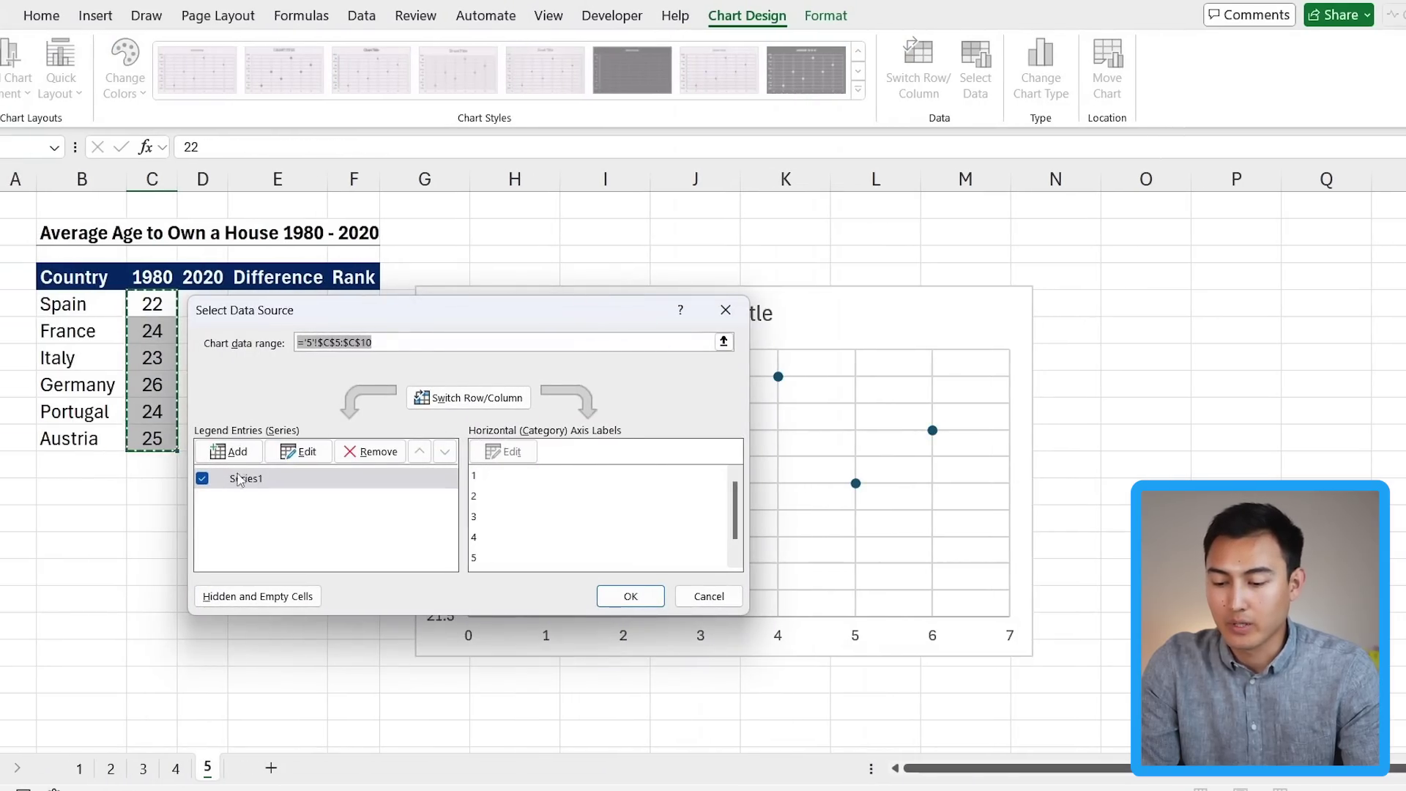
# Edit the first series: name from C4, X values C5:C10, Y values F5:F10.
pyautogui.click(298, 452)
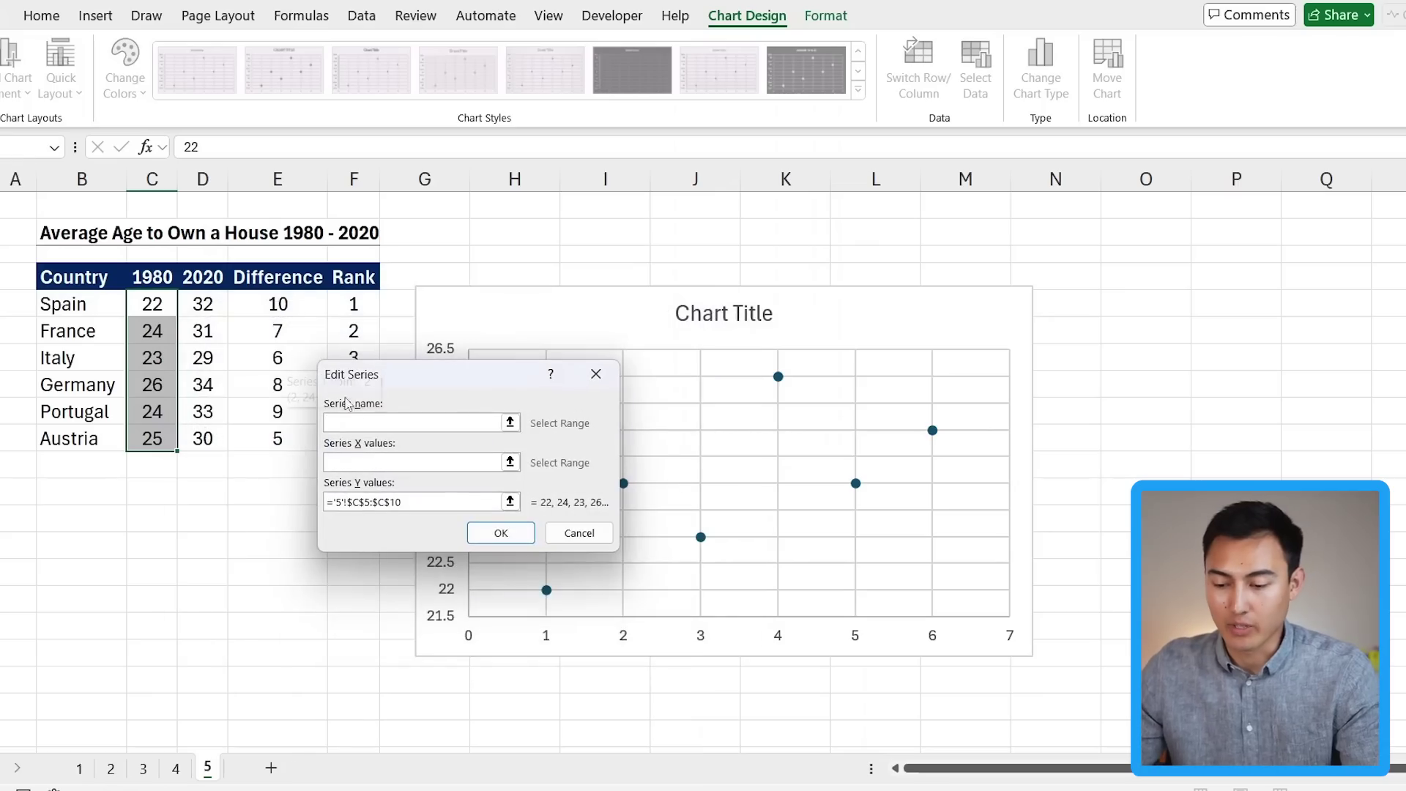
pyautogui.click(152, 276)
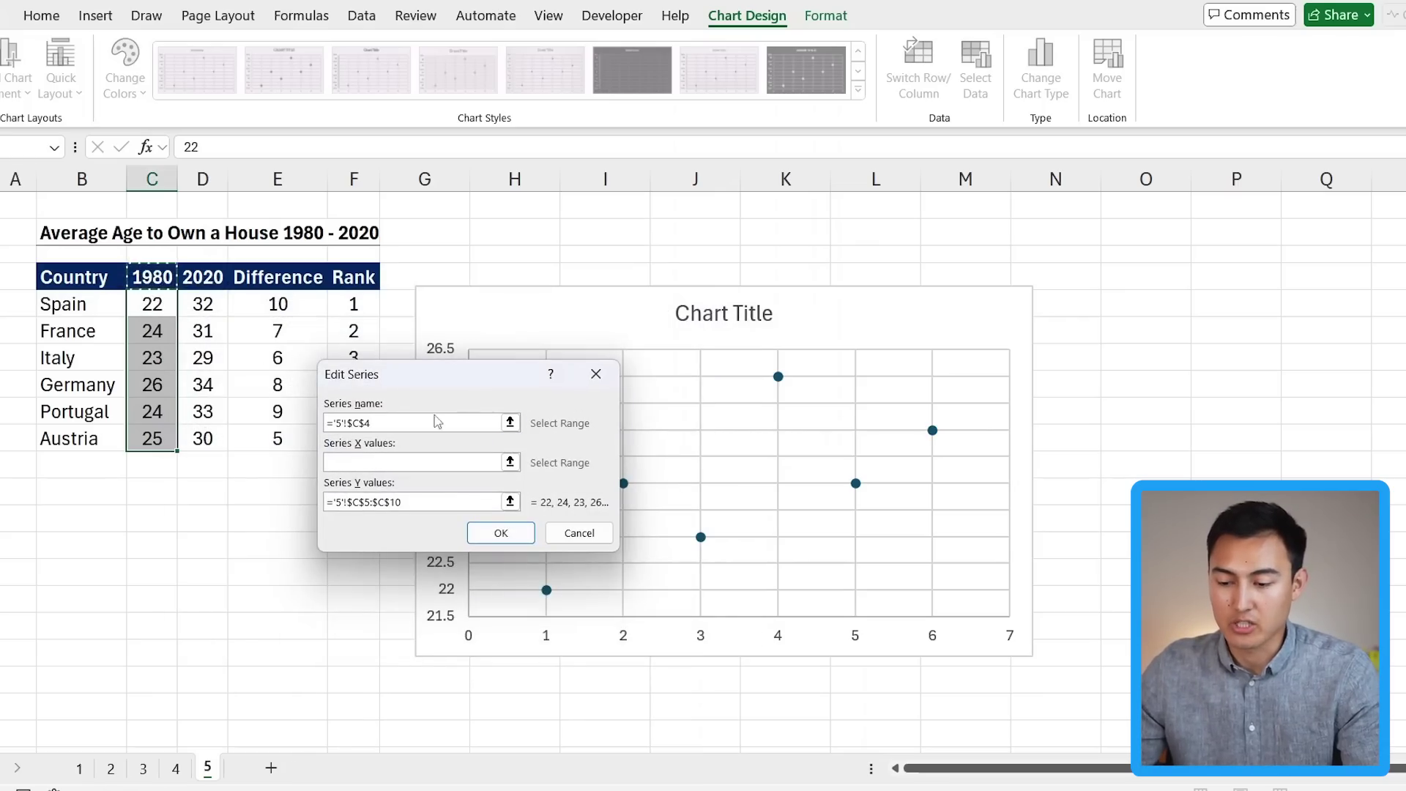
pyautogui.press('Tab')
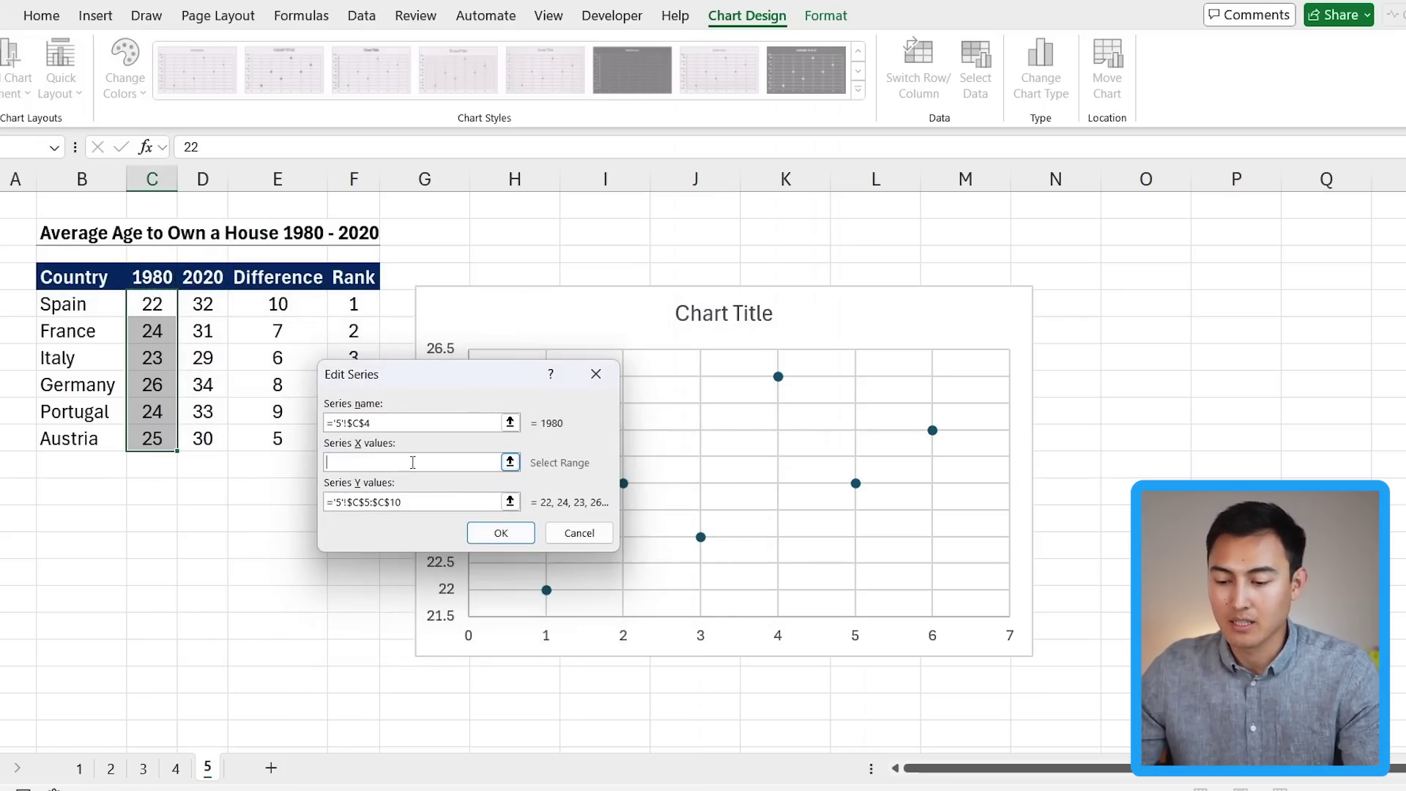
pyautogui.moveTo(152, 304); pyautogui.dragTo(147, 451)
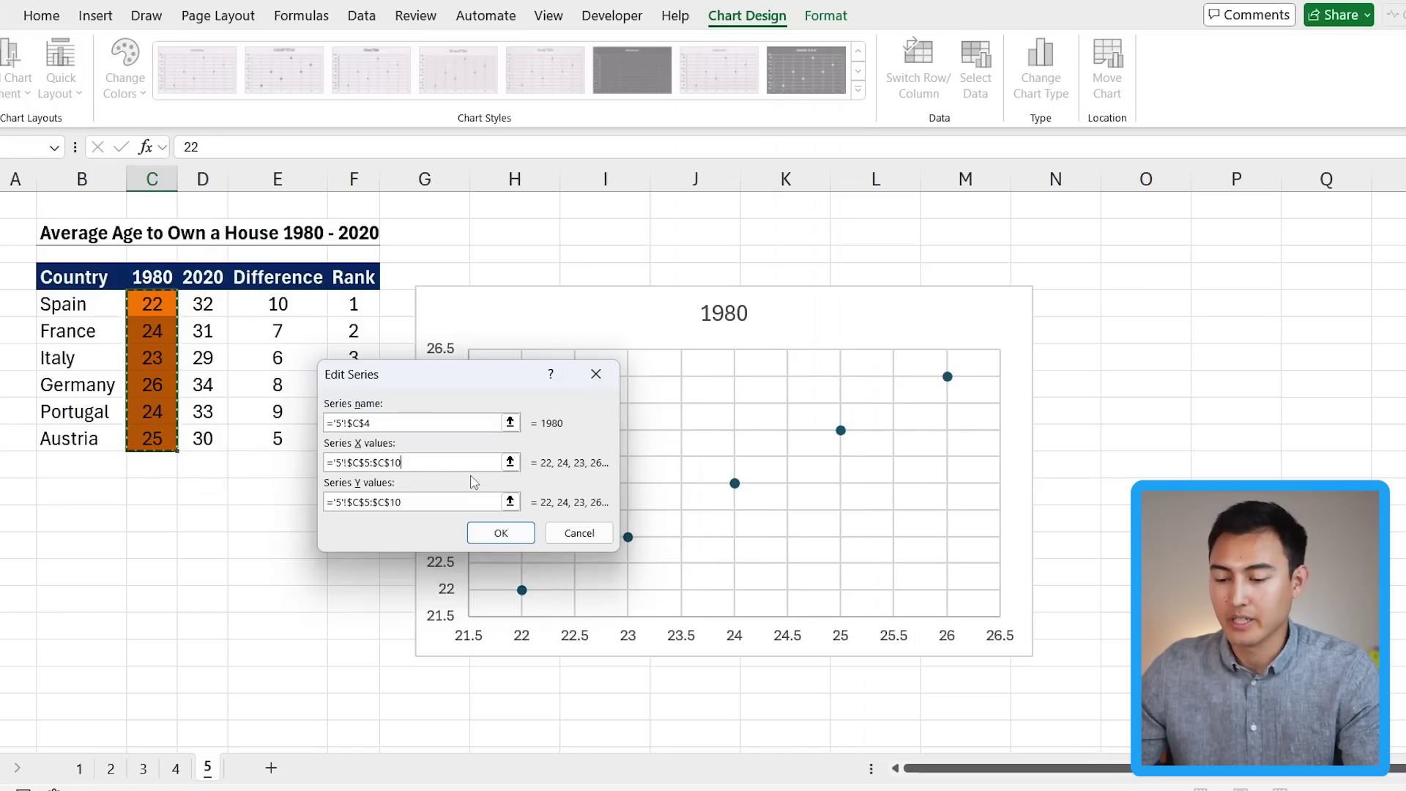
pyautogui.click(510, 502)
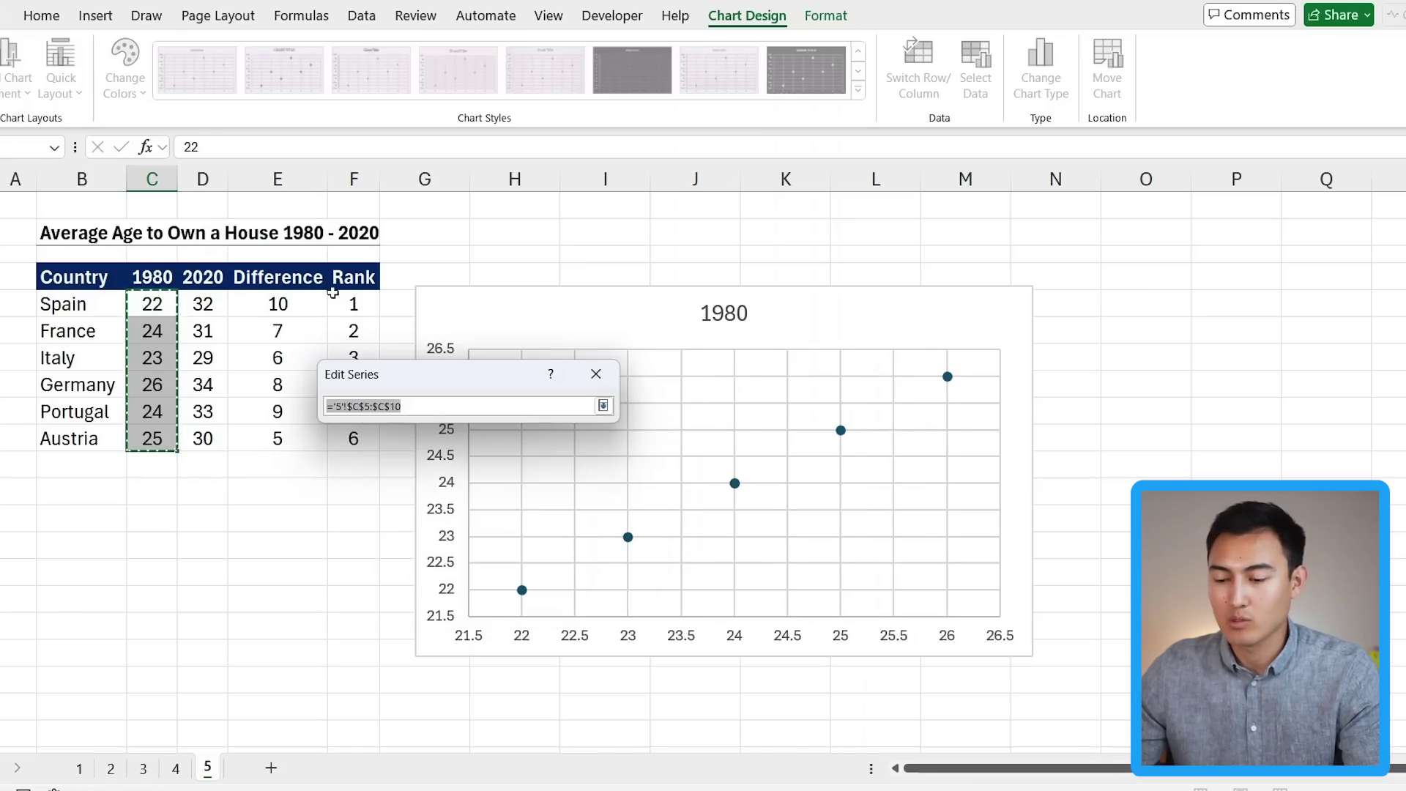
pyautogui.click(349, 302)
pyautogui.moveTo(350, 302); pyautogui.dragTo(343, 443)
pyautogui.press('Return')
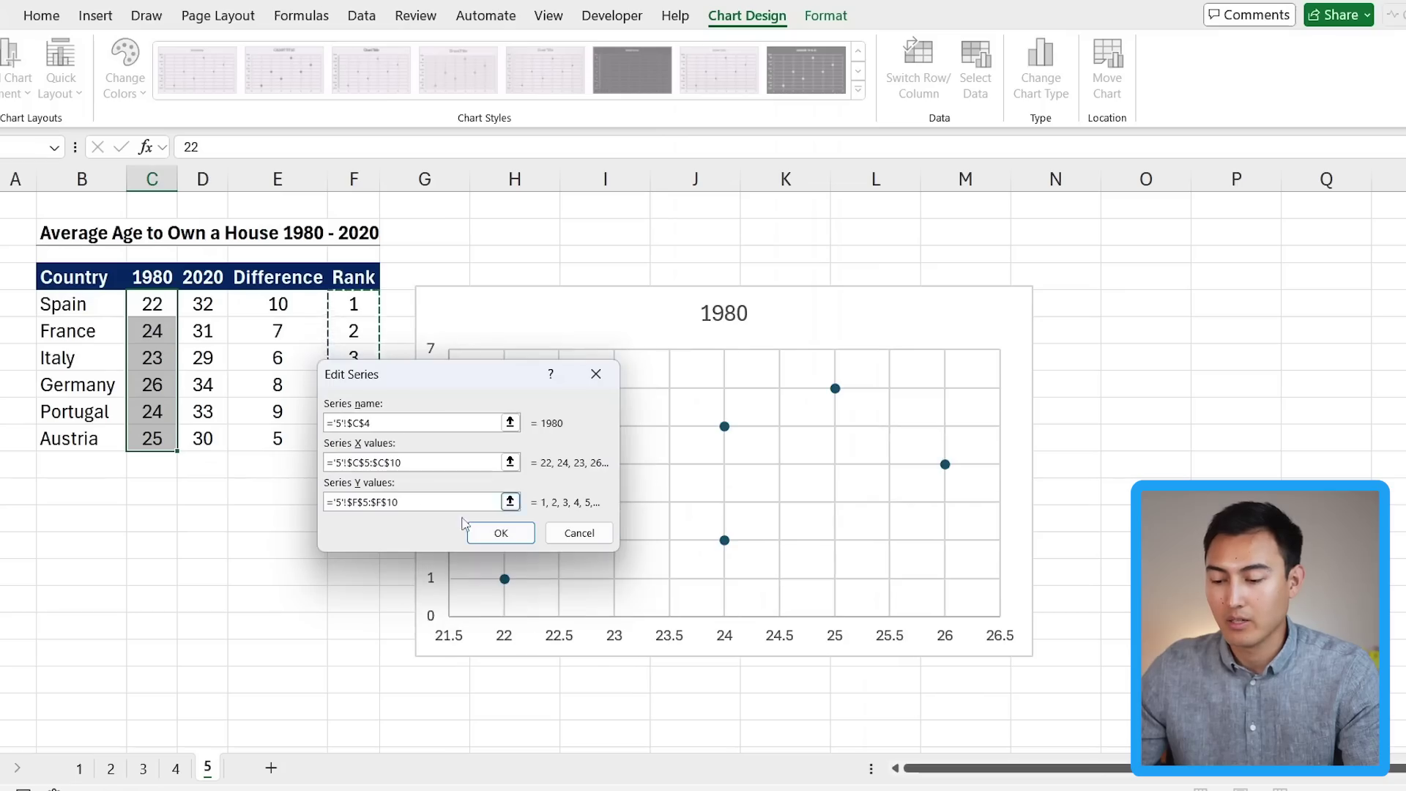
pyautogui.click(504, 533)
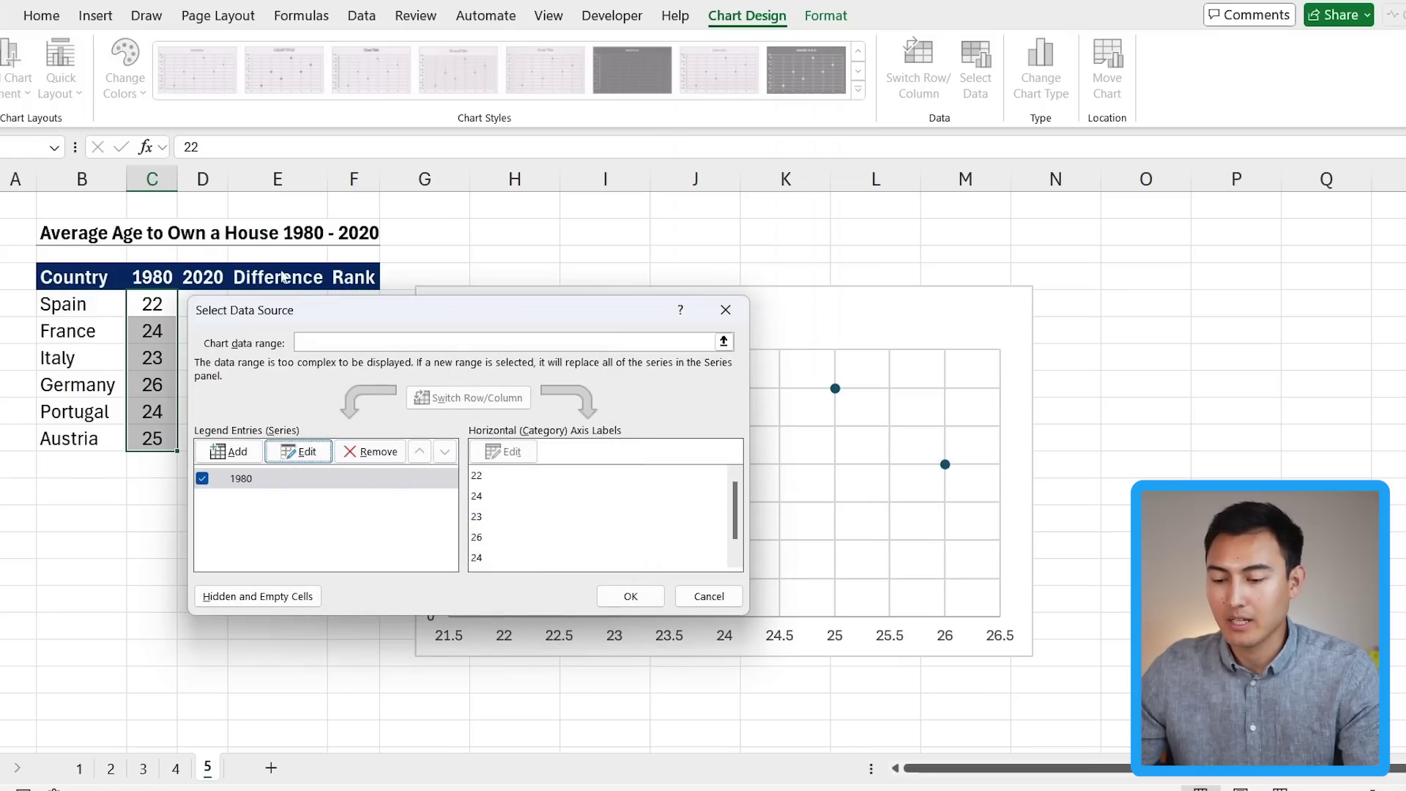
# Add a 2020 series named from D4 with X values D5:D10 and Y values F5:F10.
pyautogui.moveTo(360, 311); pyautogui.dragTo(546, 266)
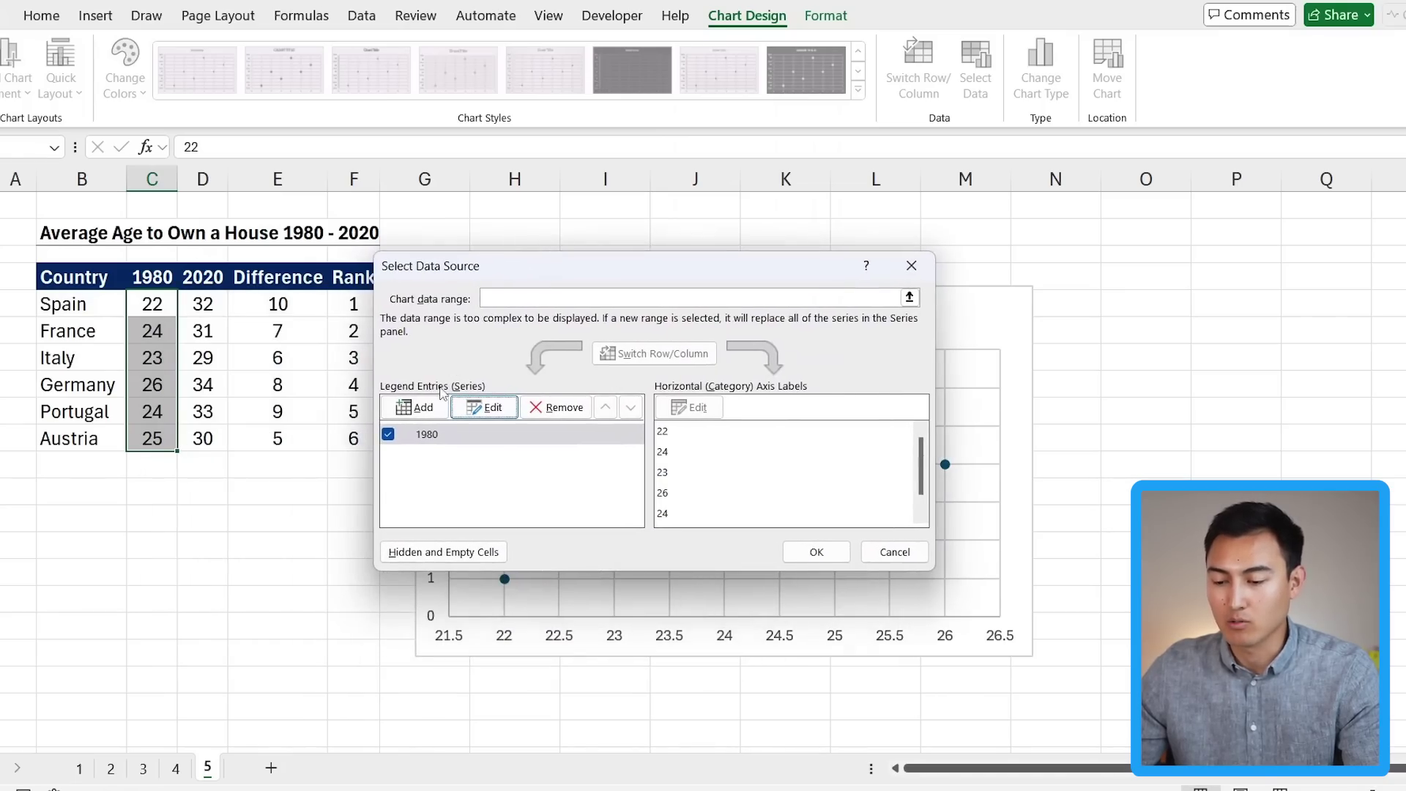
pyautogui.click(424, 408)
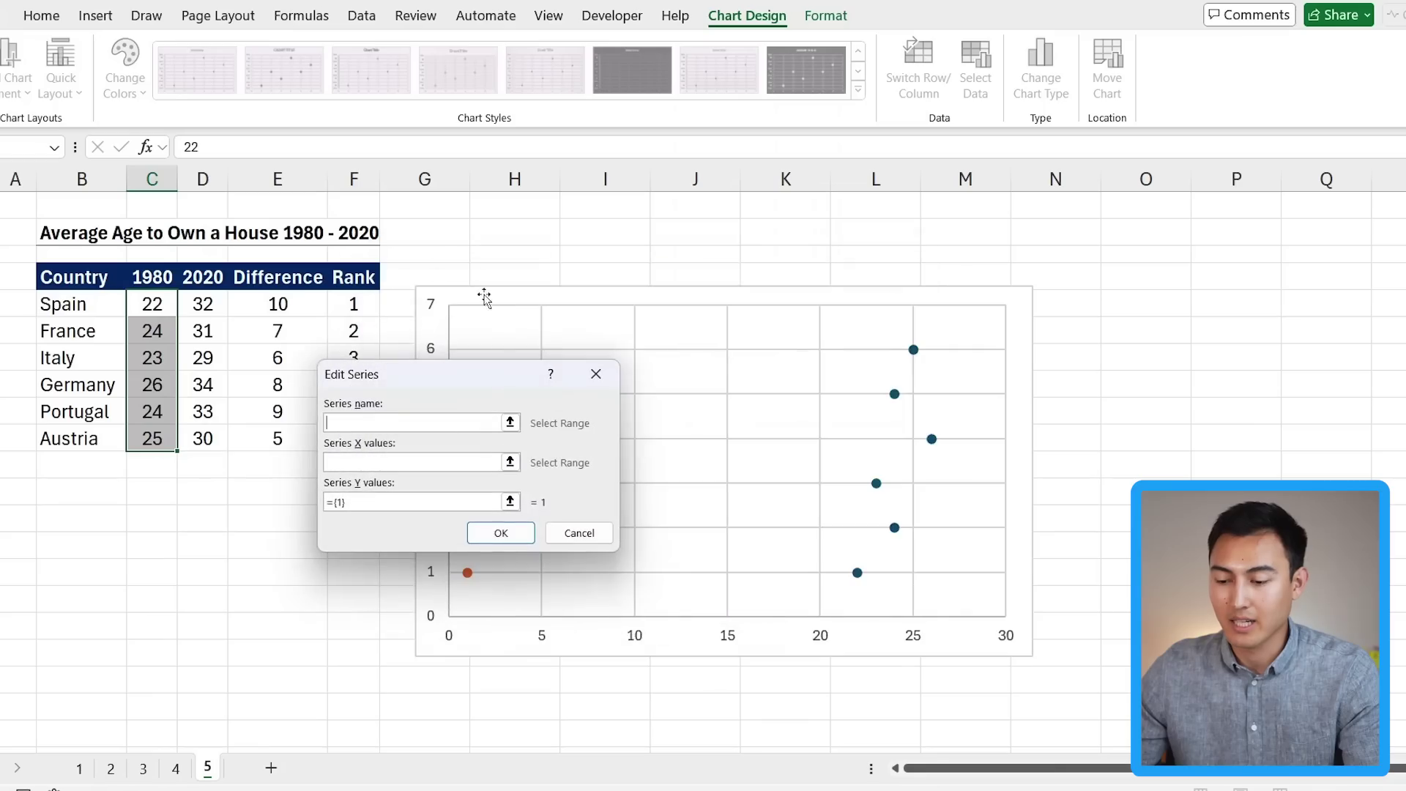
pyautogui.click(212, 287)
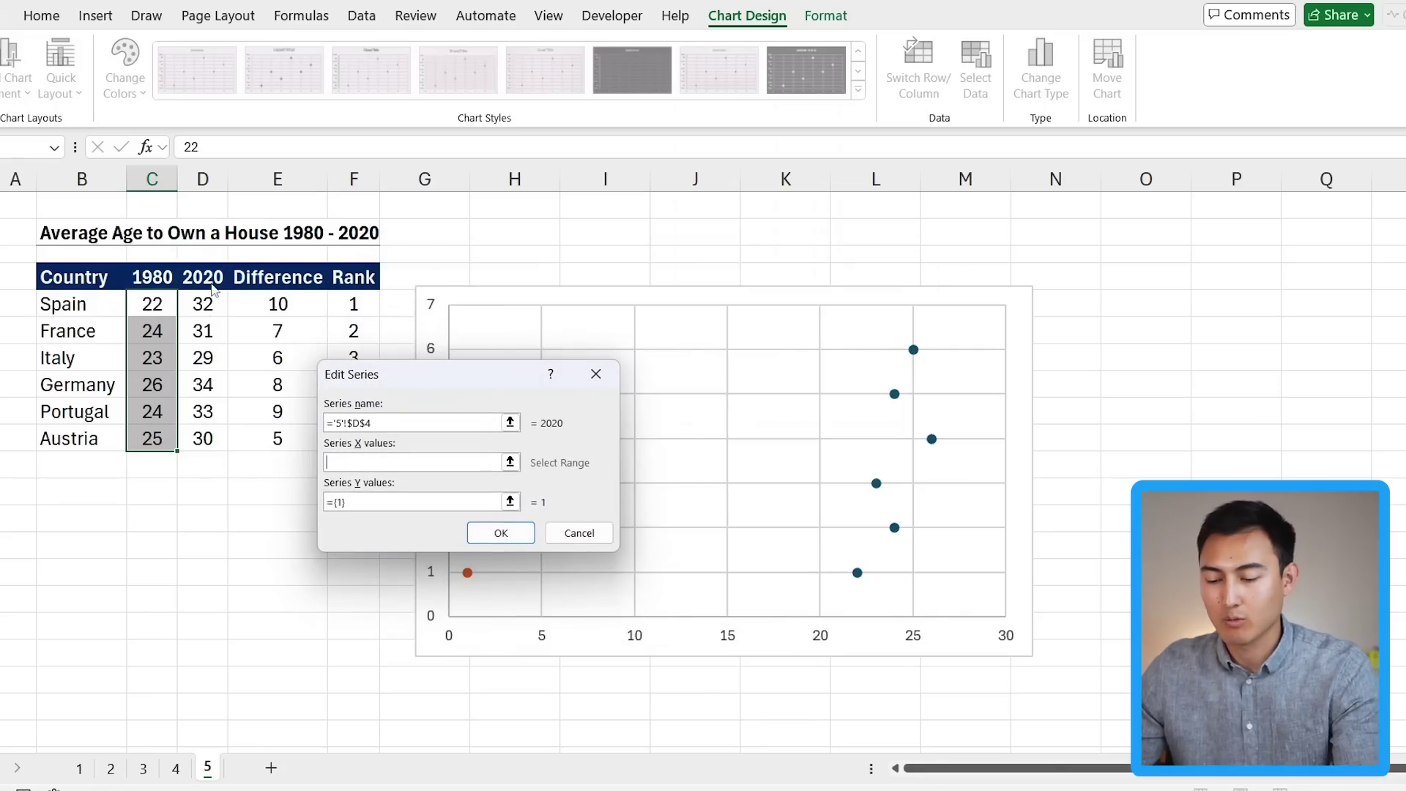
pyautogui.click(410, 463)
pyautogui.moveTo(202, 304); pyautogui.dragTo(196, 438)
pyautogui.press('Tab')
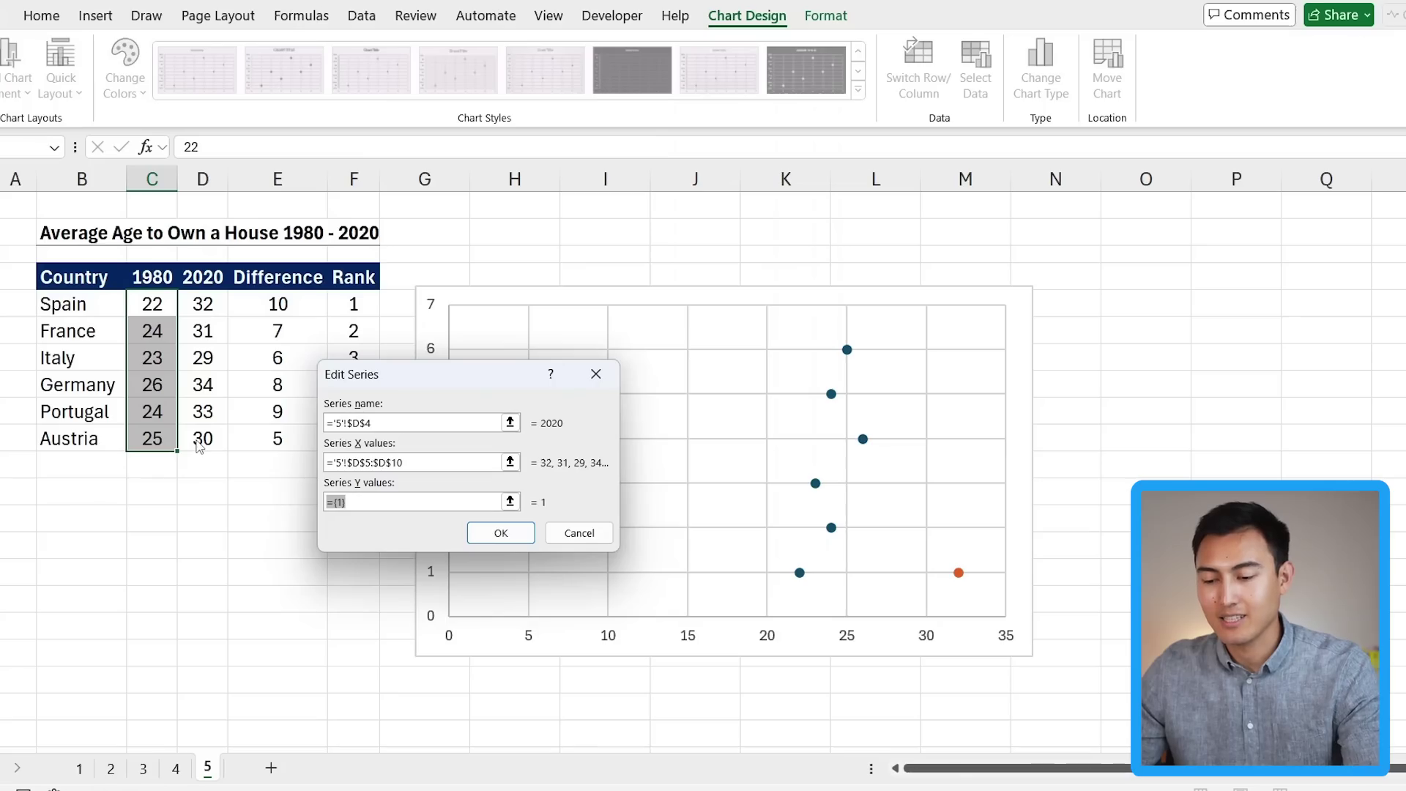
pyautogui.click(356, 303)
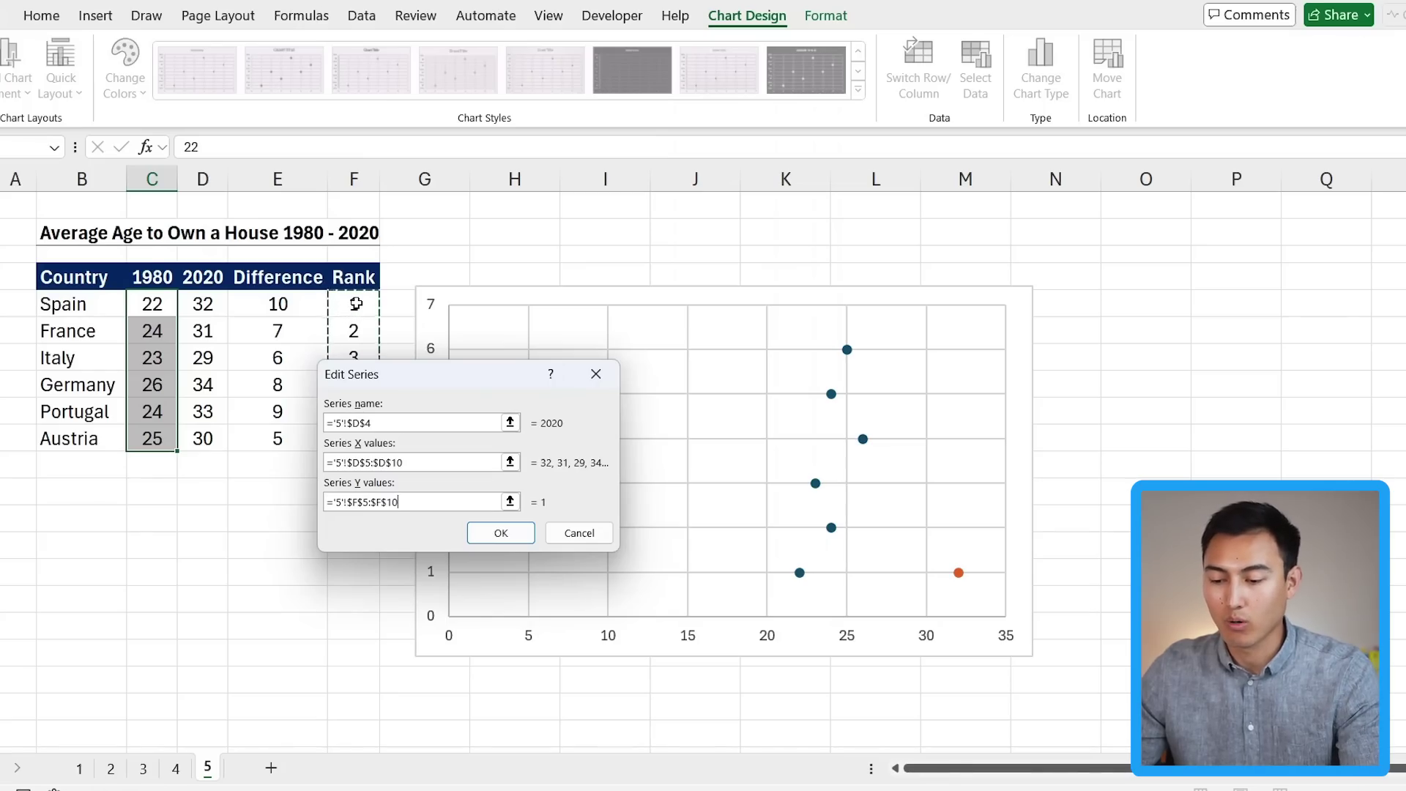
pyautogui.press('Return')
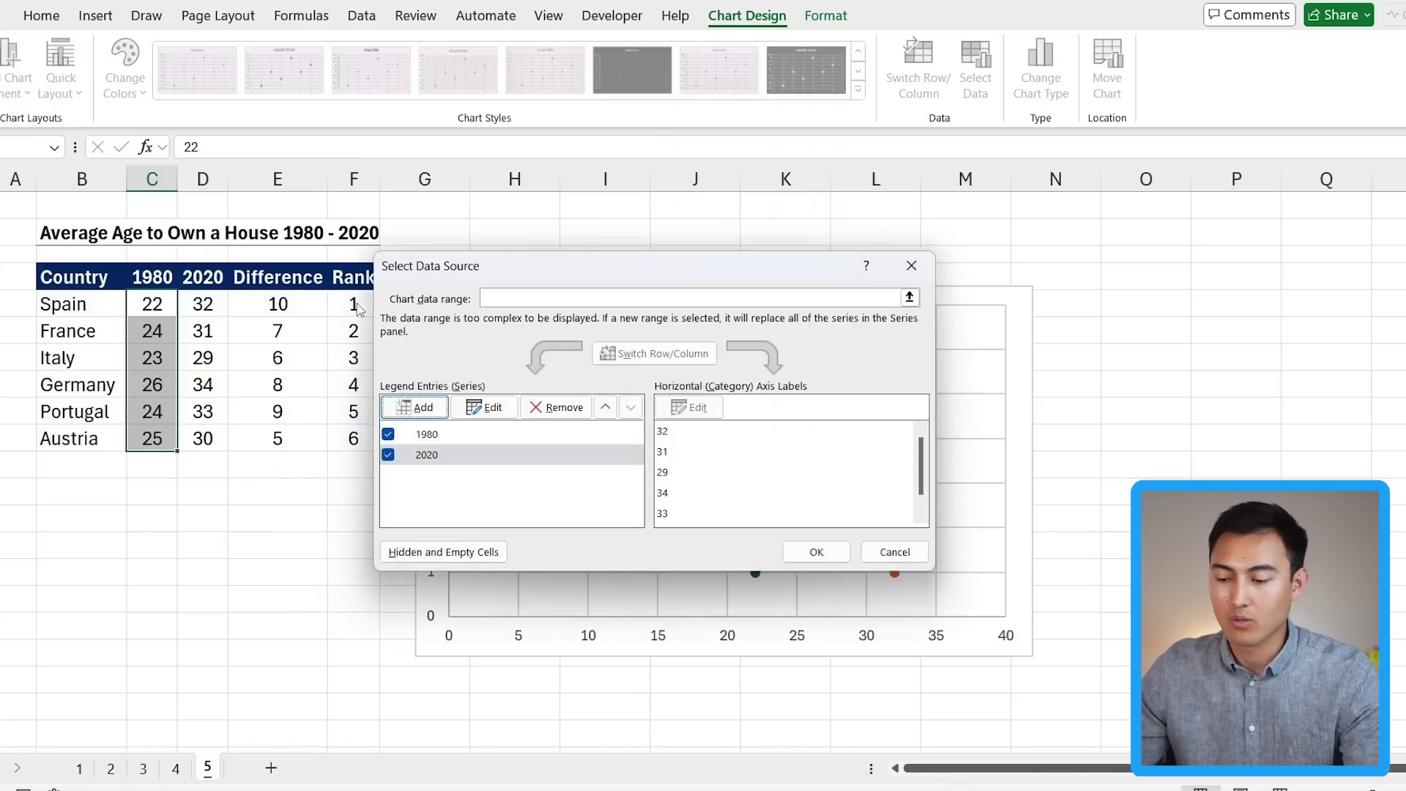
pyautogui.click(813, 552)
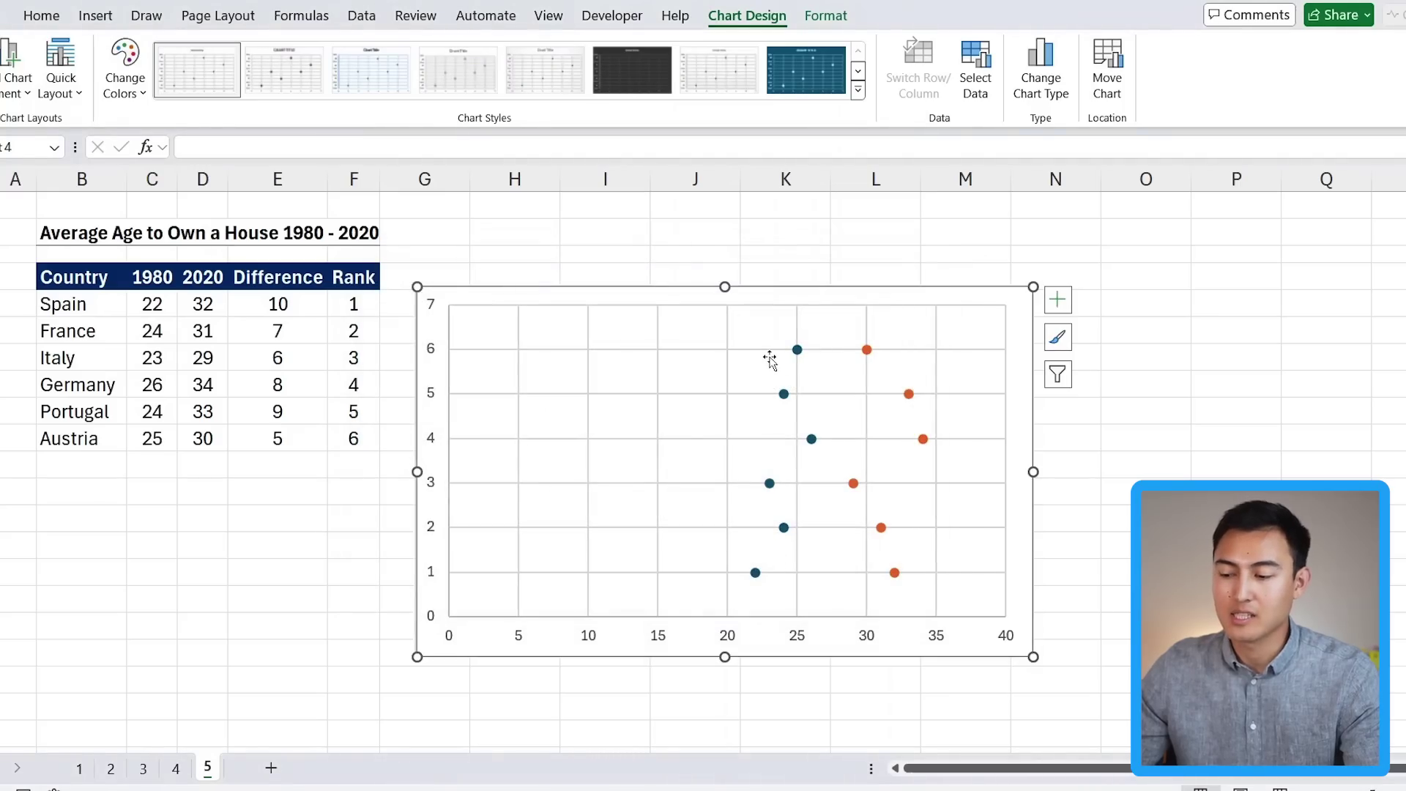
# Delete the chart's horizontal and vertical gridlines, leaving only the 1980 and 2020 dots.
pyautogui.click(612, 349)
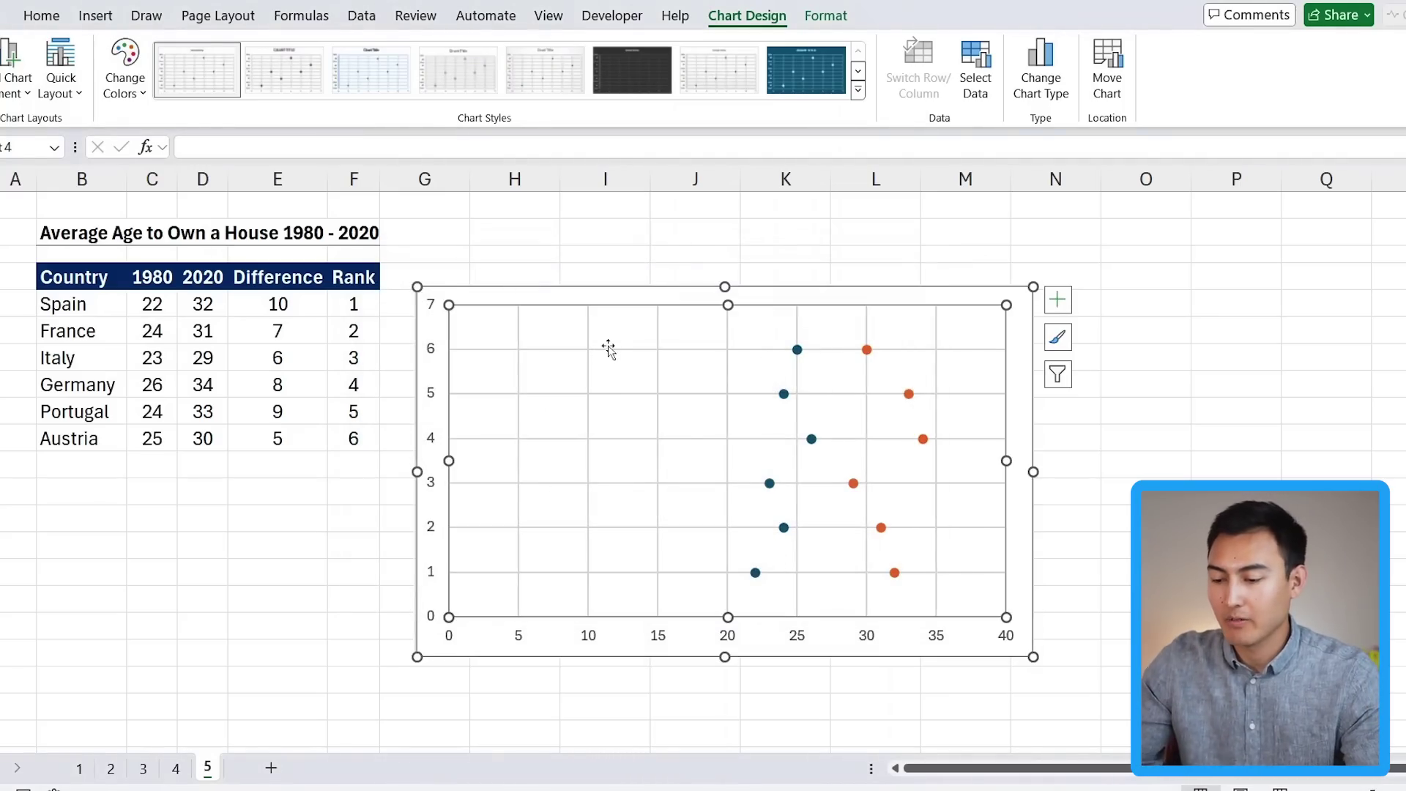
pyautogui.press('Delete')
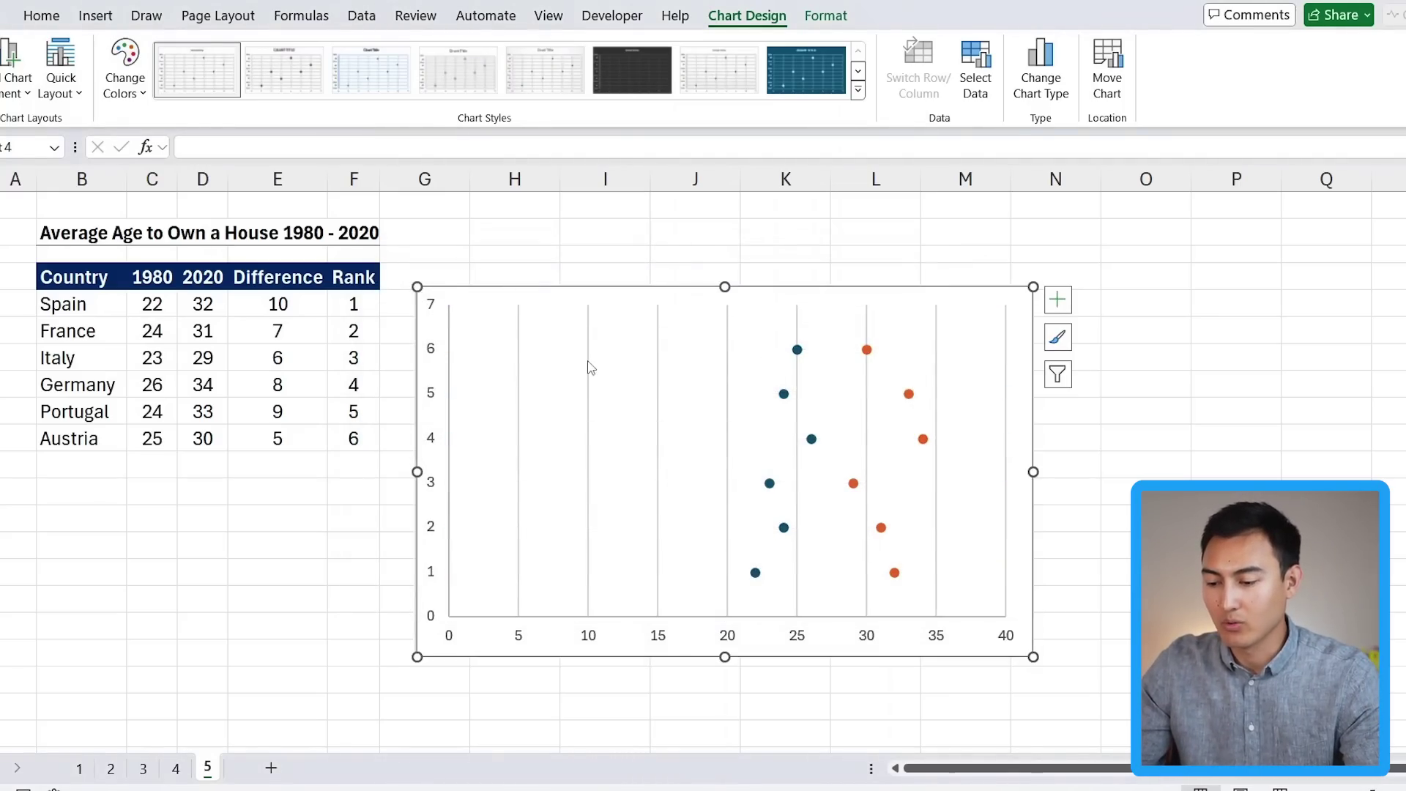
pyautogui.click(588, 364)
pyautogui.press('Delete')
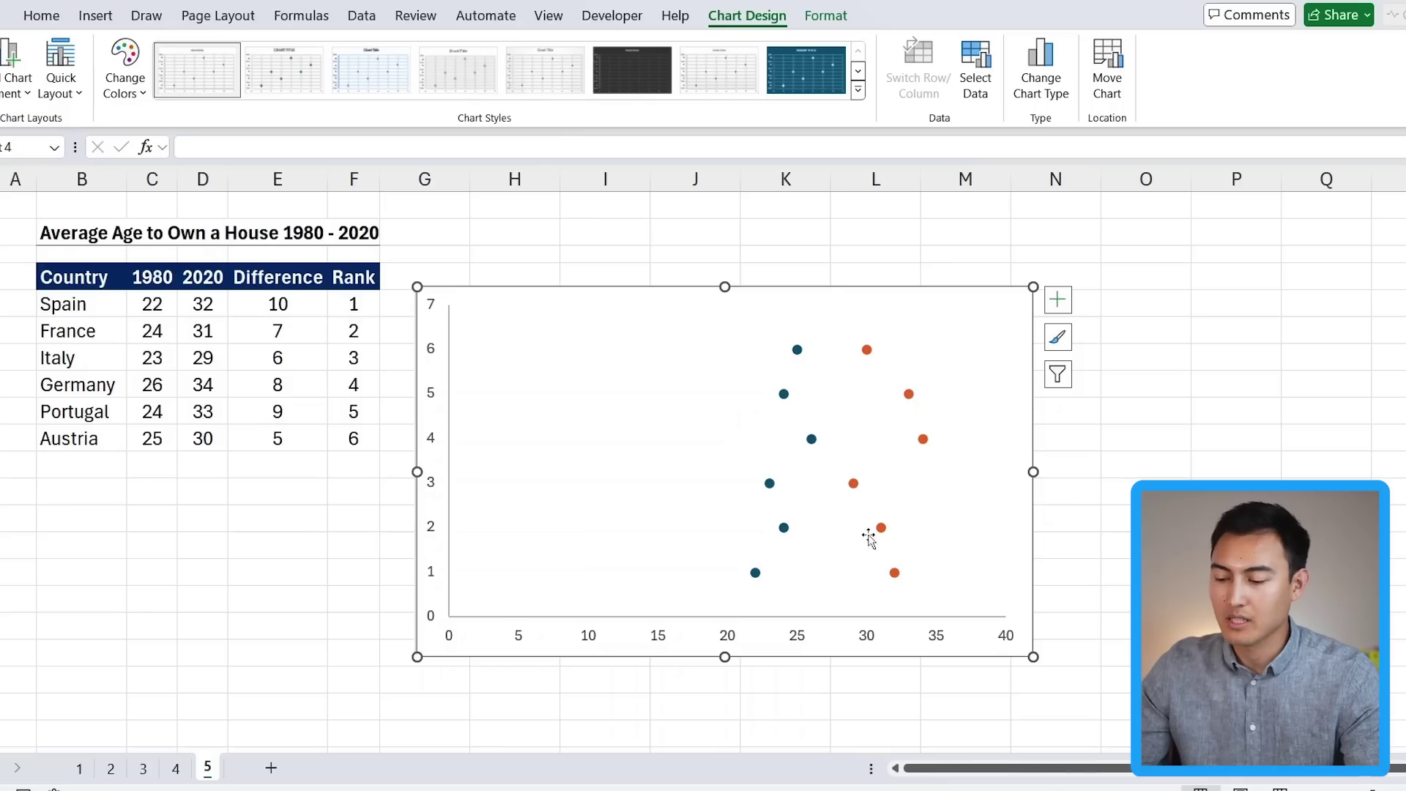
pyautogui.click(785, 394)
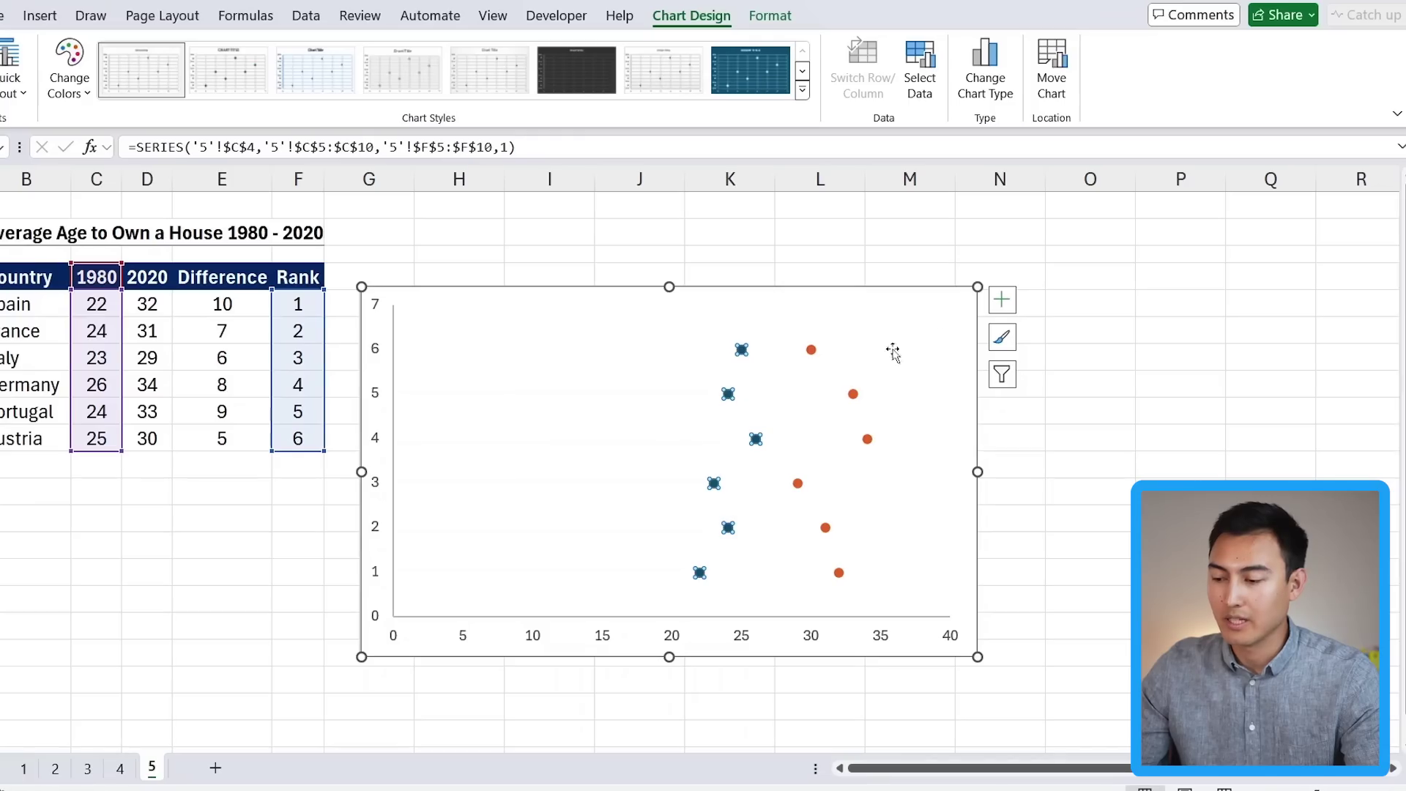
# Give the 1980 series horizontal error bars with custom positive values from Difference E5:E10, deleting vertical bars.
pyautogui.click(1005, 309)
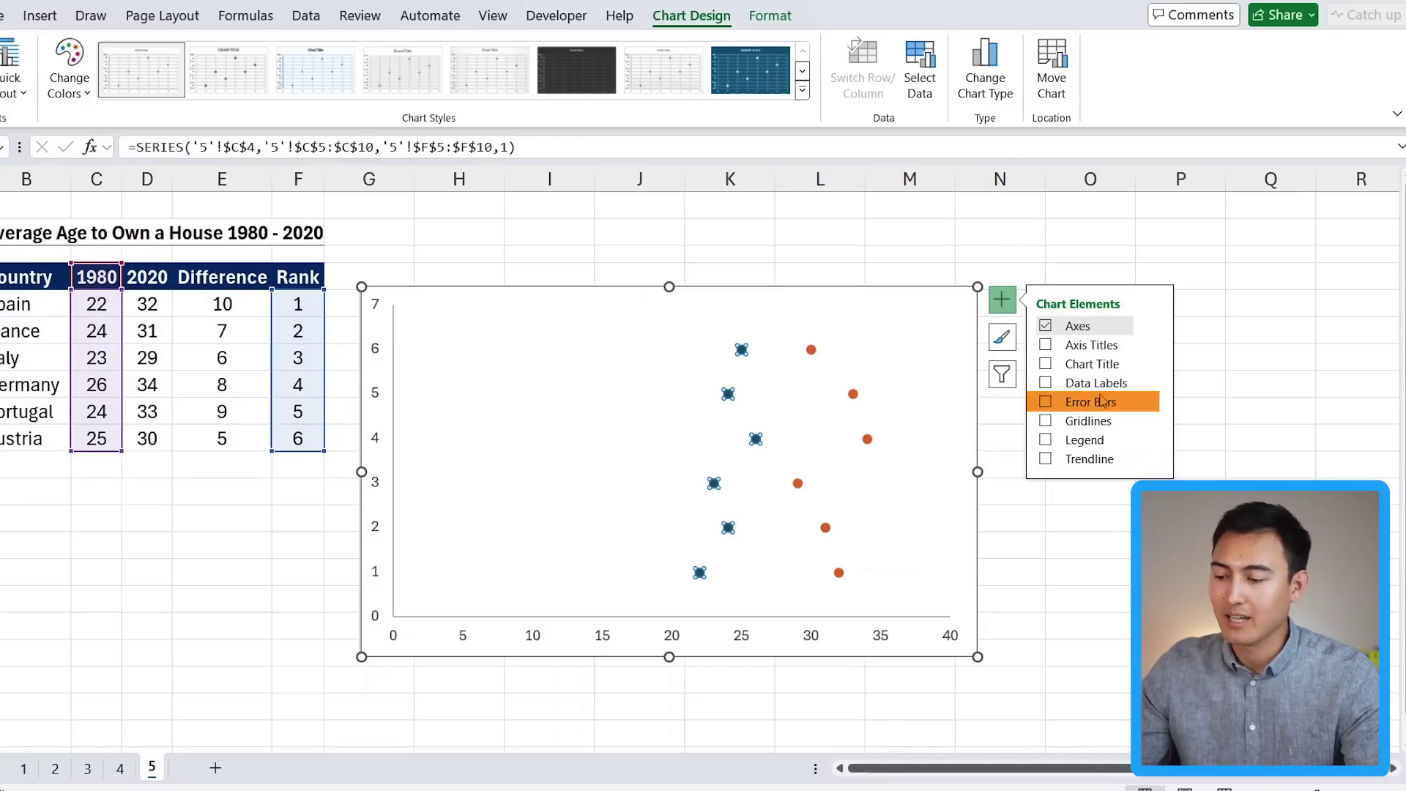
pyautogui.click(1155, 402)
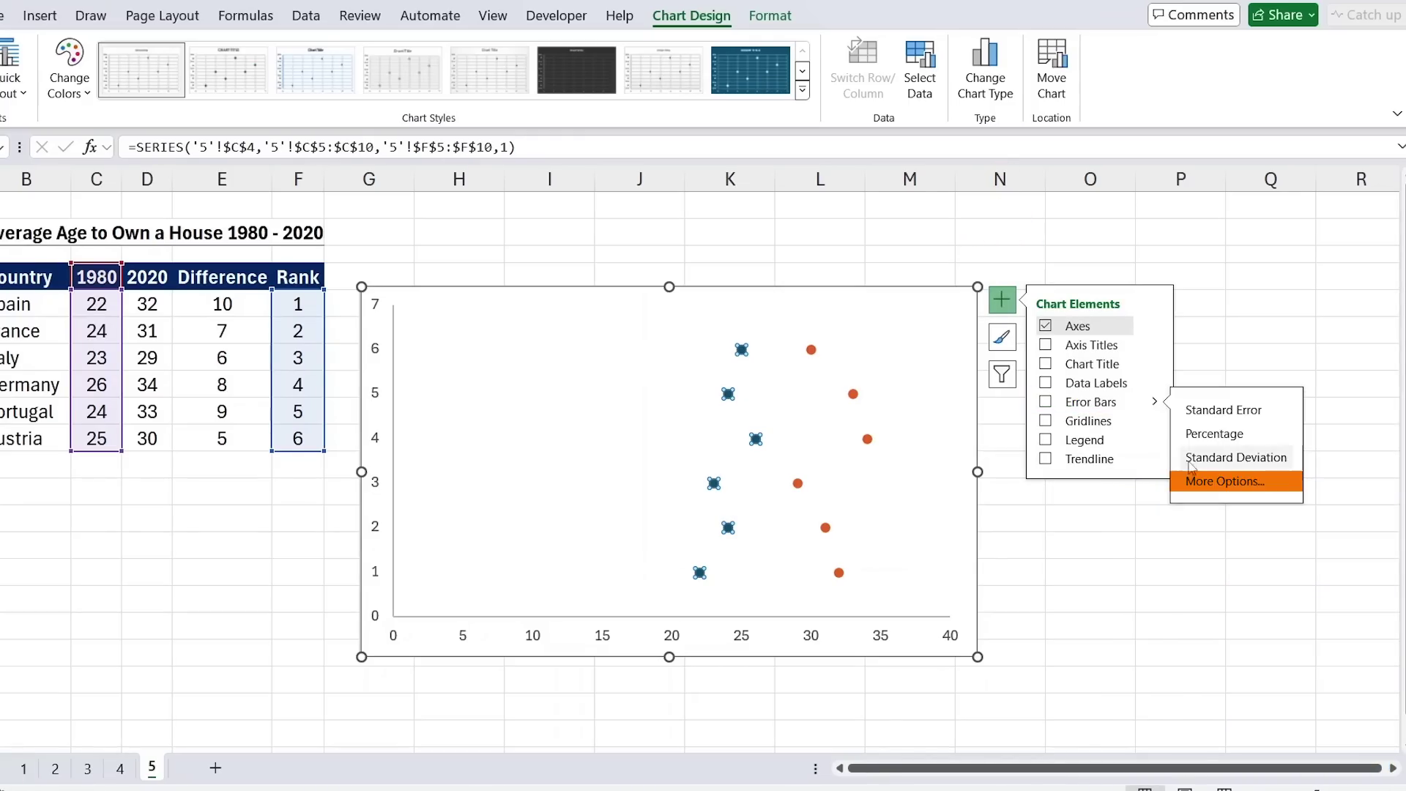
pyautogui.click(1215, 482)
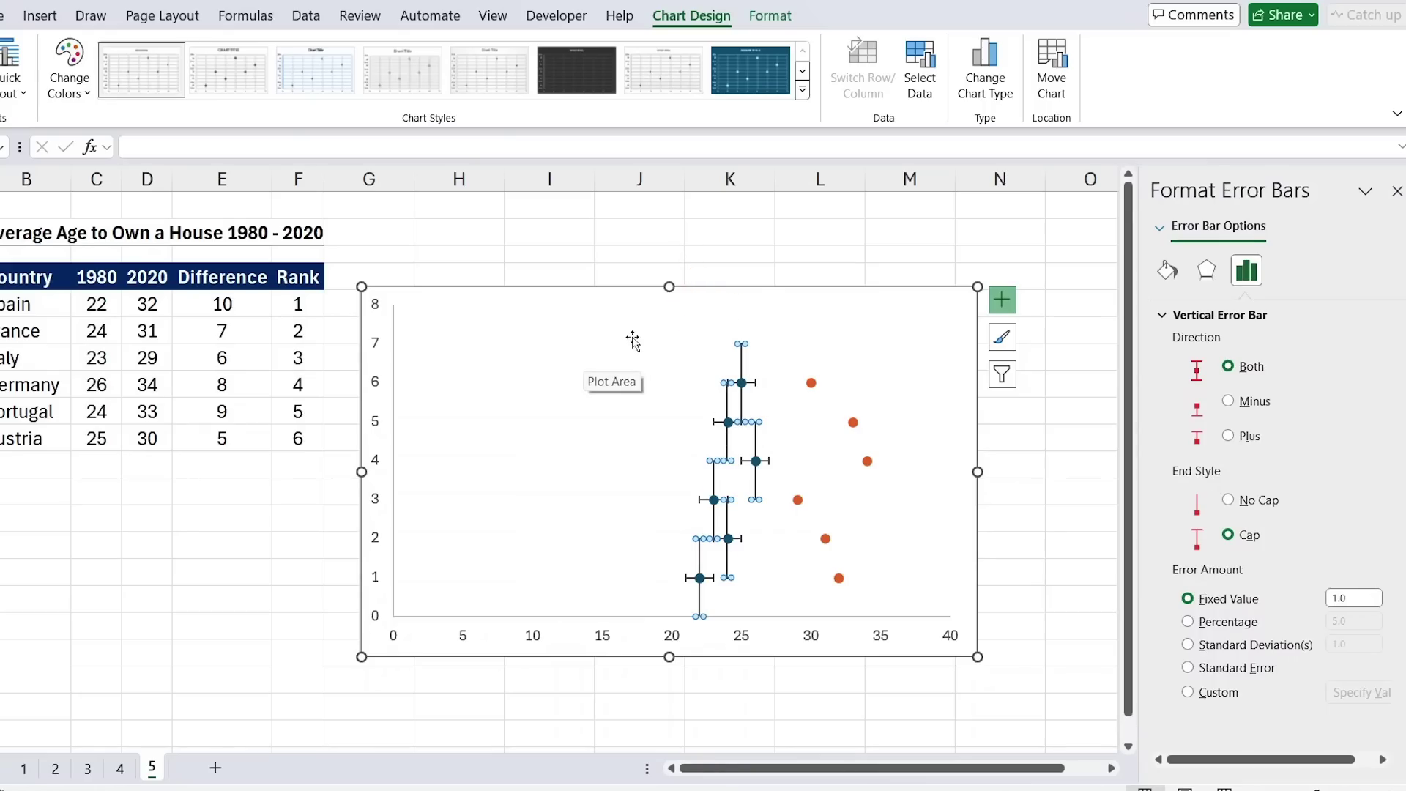
pyautogui.press('Delete')
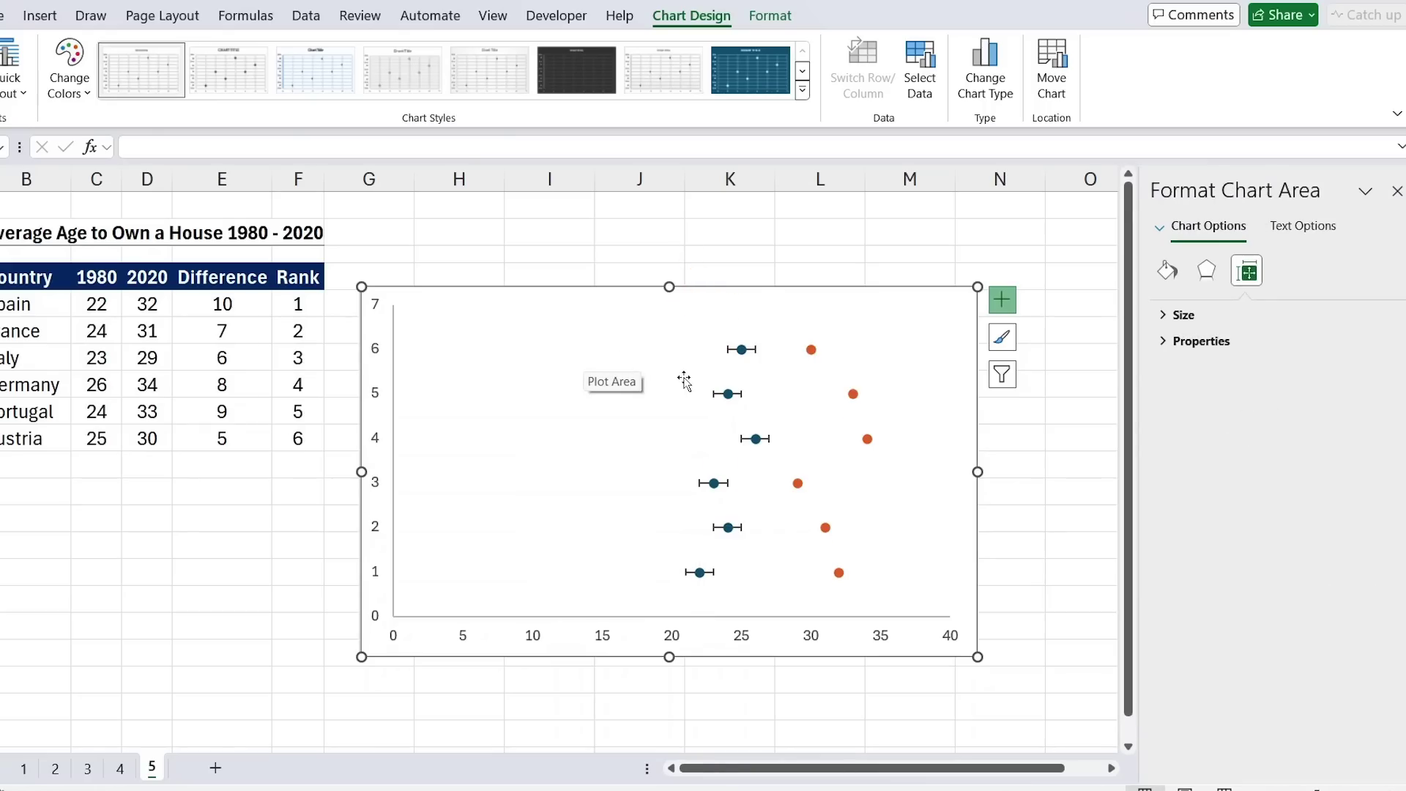
pyautogui.click(736, 351)
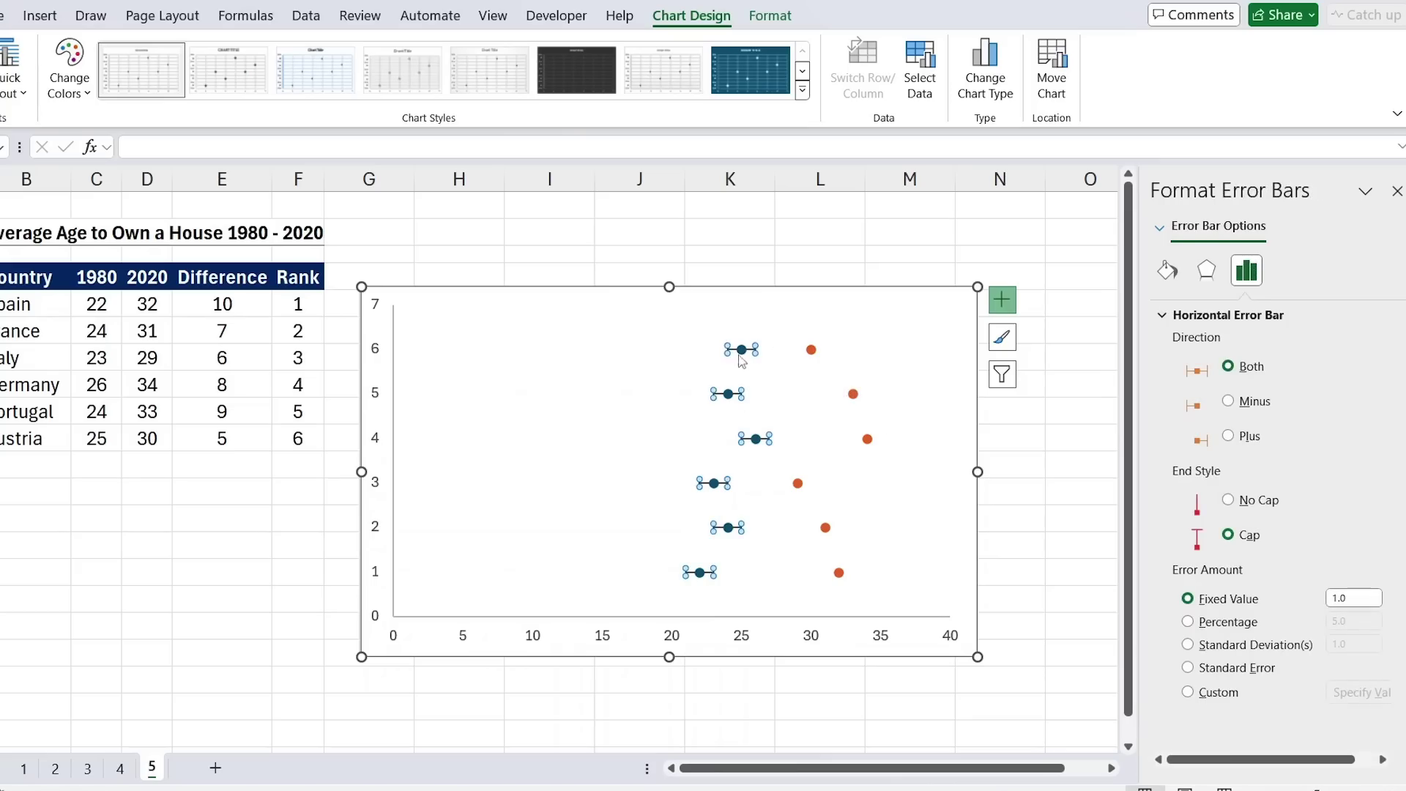
pyautogui.click(1218, 693)
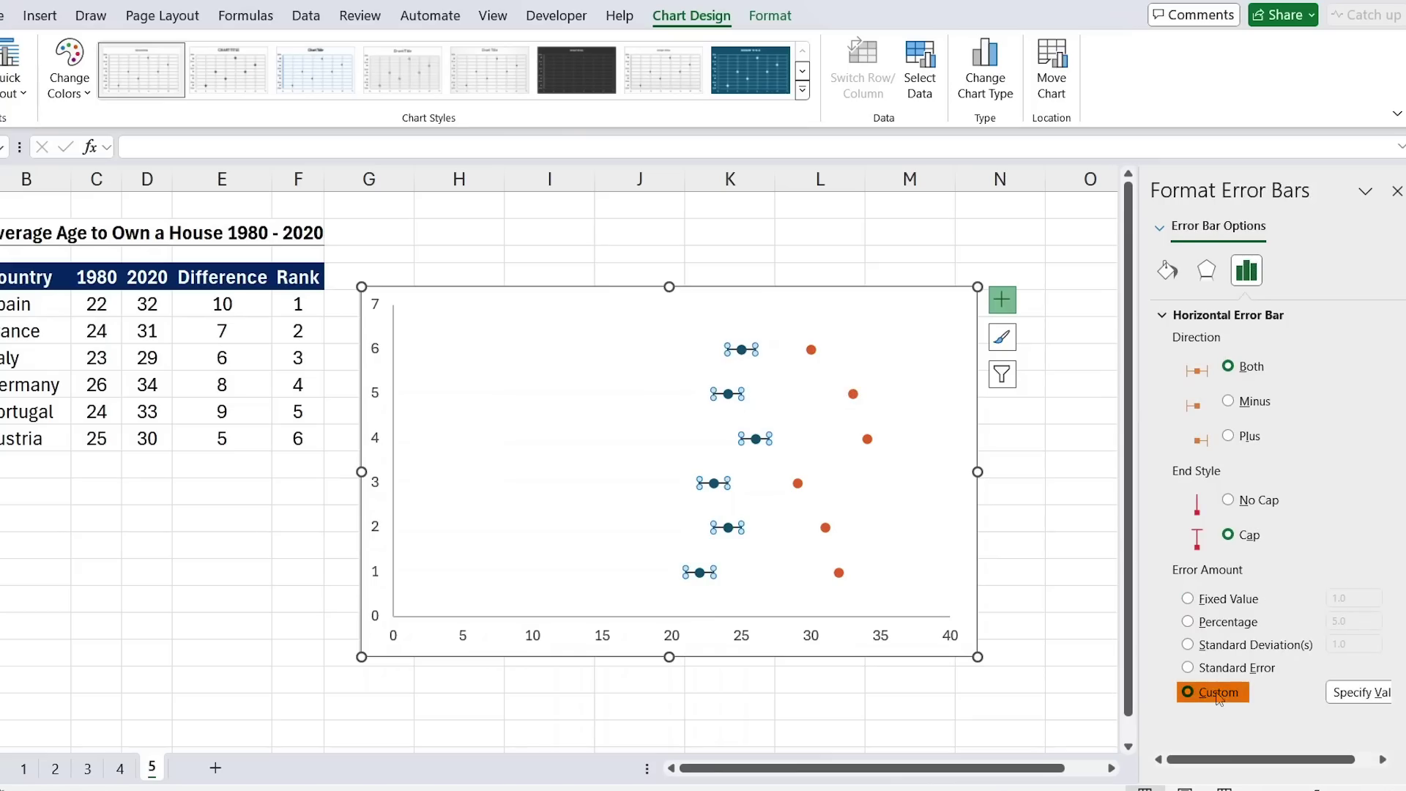
pyautogui.click(1359, 693)
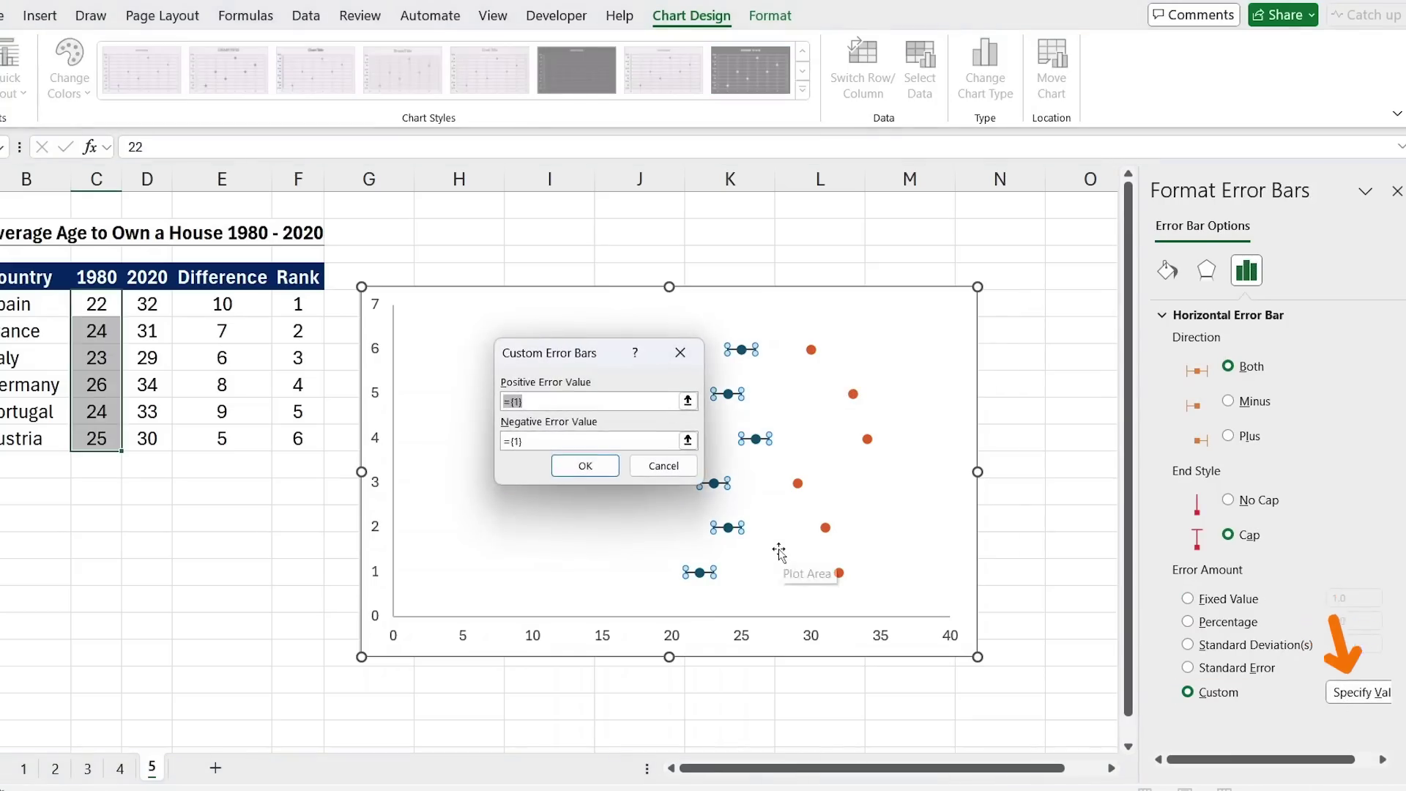
pyautogui.moveTo(236, 302); pyautogui.dragTo(222, 438)
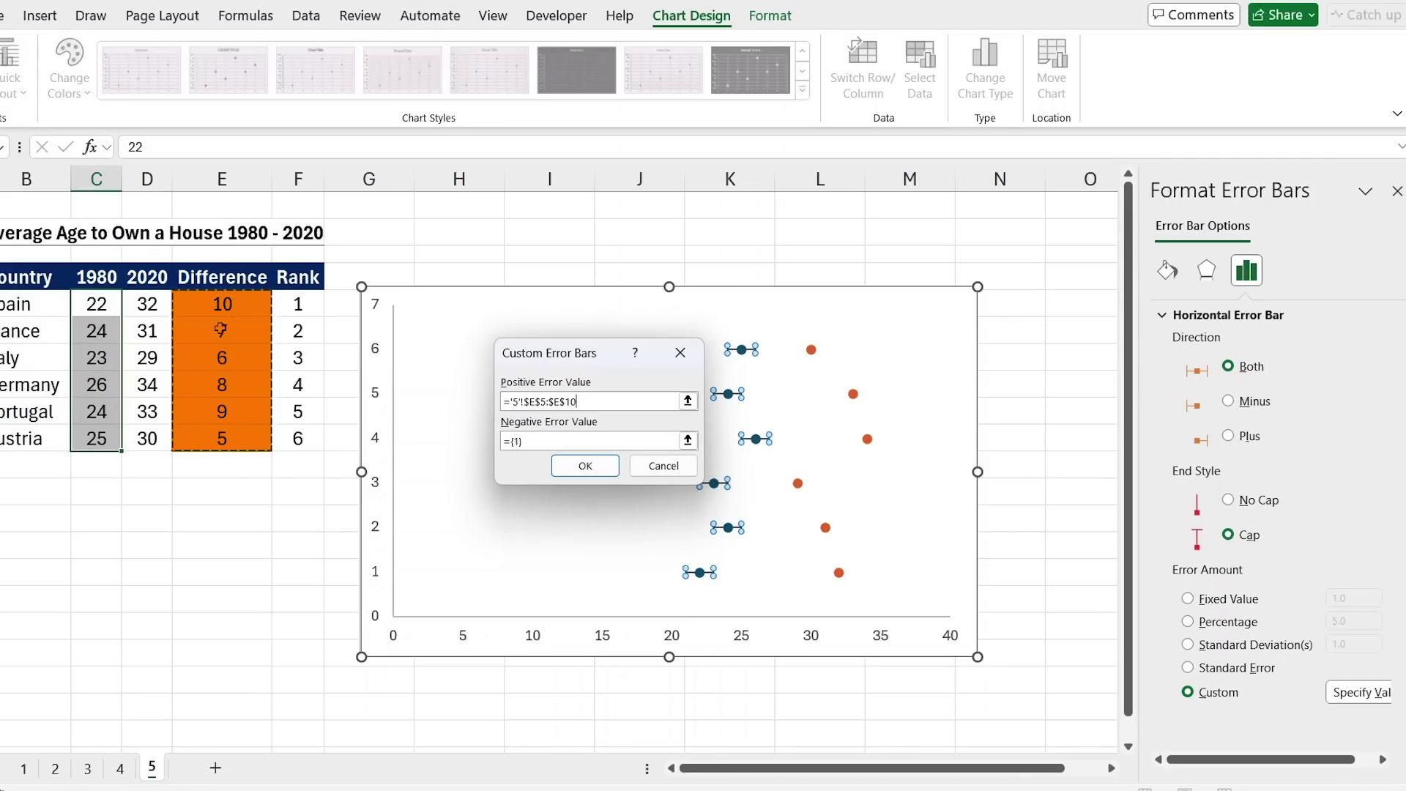
pyautogui.press('Return')
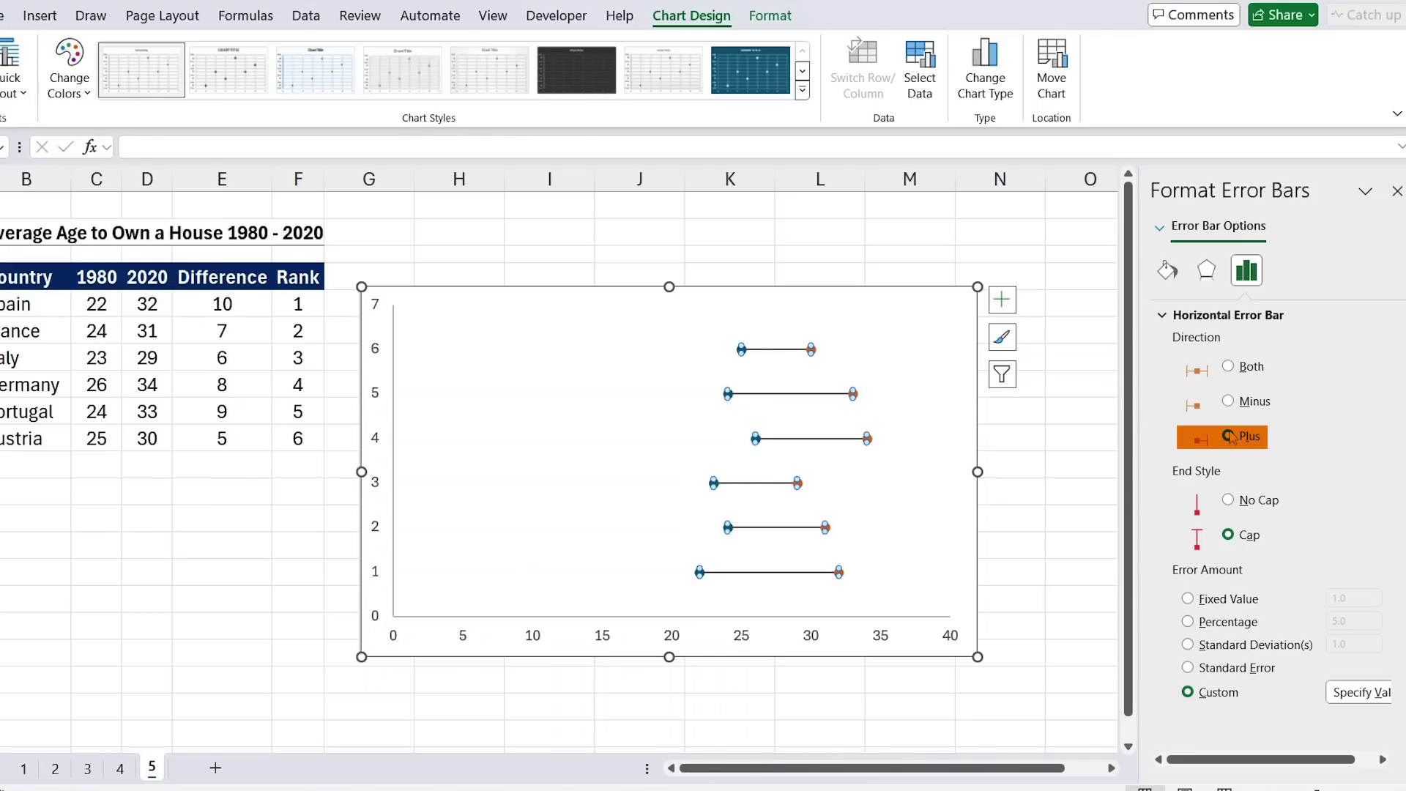
pyautogui.click(851, 308)
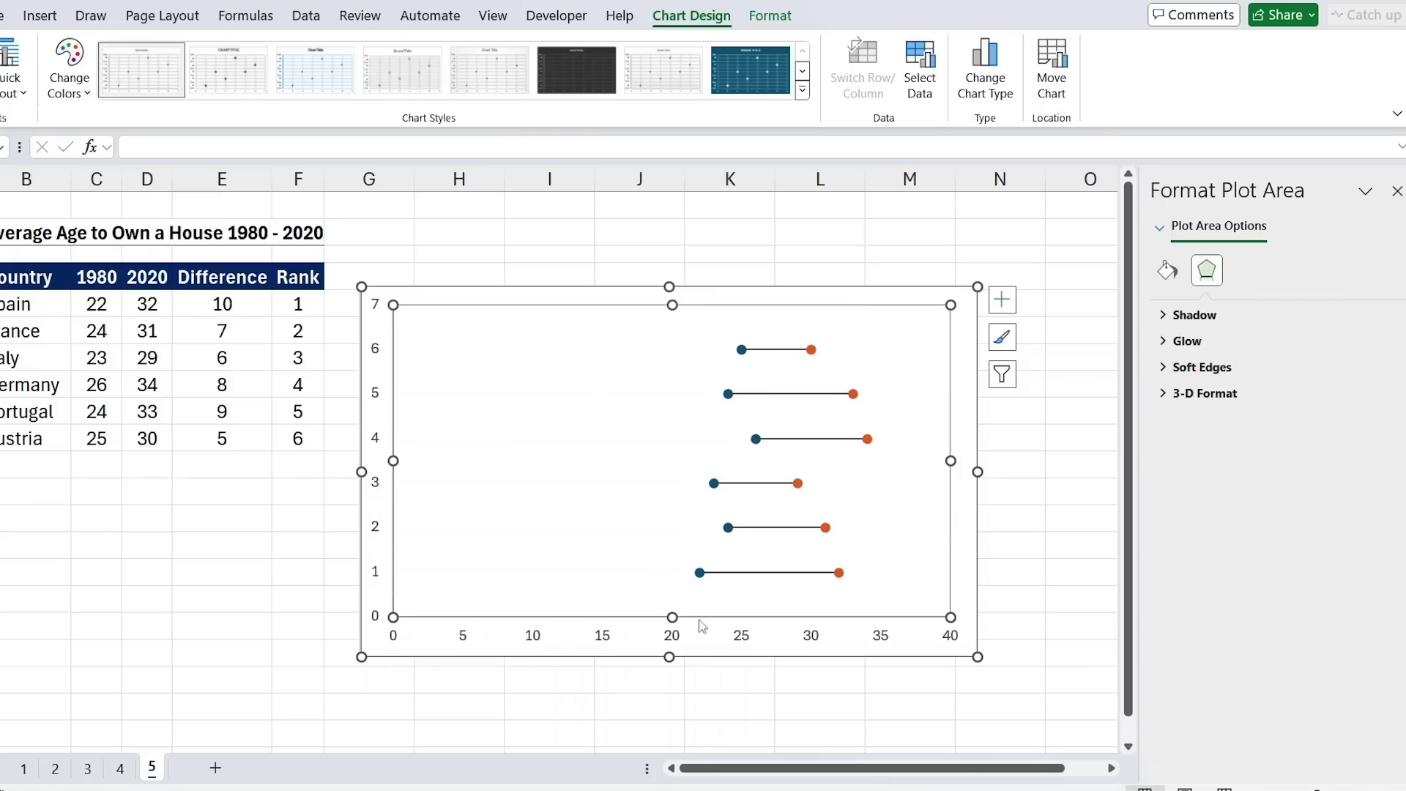
# Set the horizontal axis minimum to 18 and delete the vertical rank axis.
pyautogui.click(674, 634)
pyautogui.rightClick(674, 635)
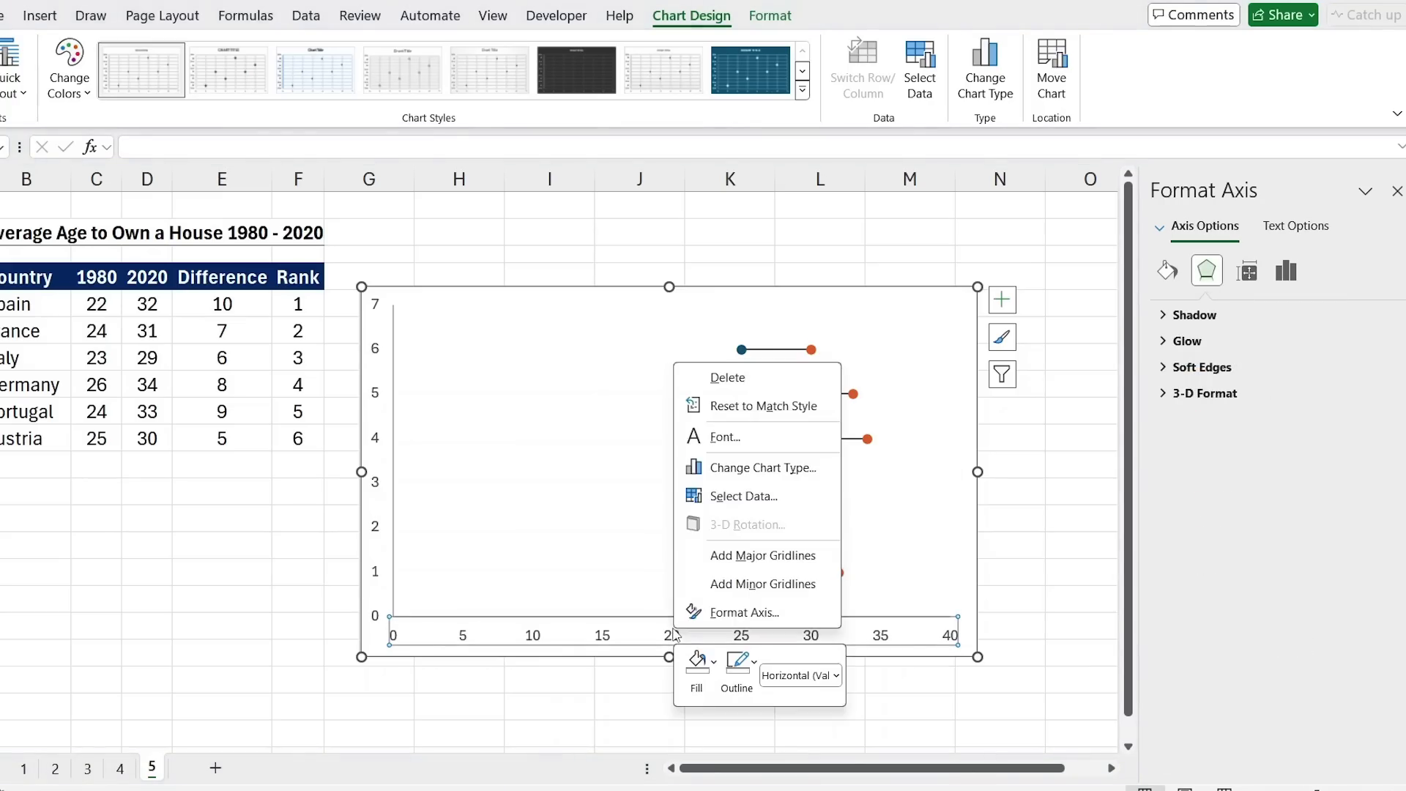
pyautogui.click(741, 611)
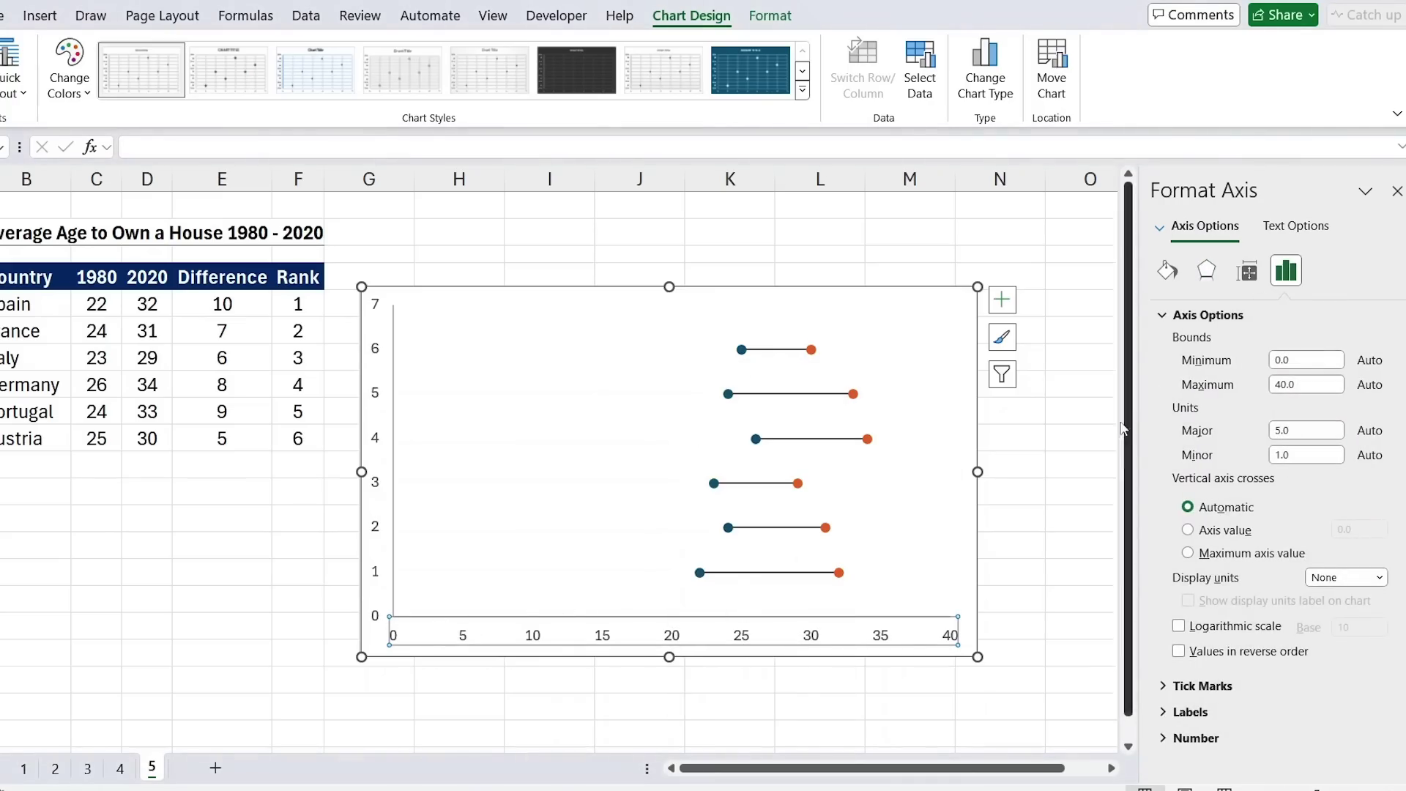
pyautogui.moveTo(1311, 361); pyautogui.dragTo(1225, 358)
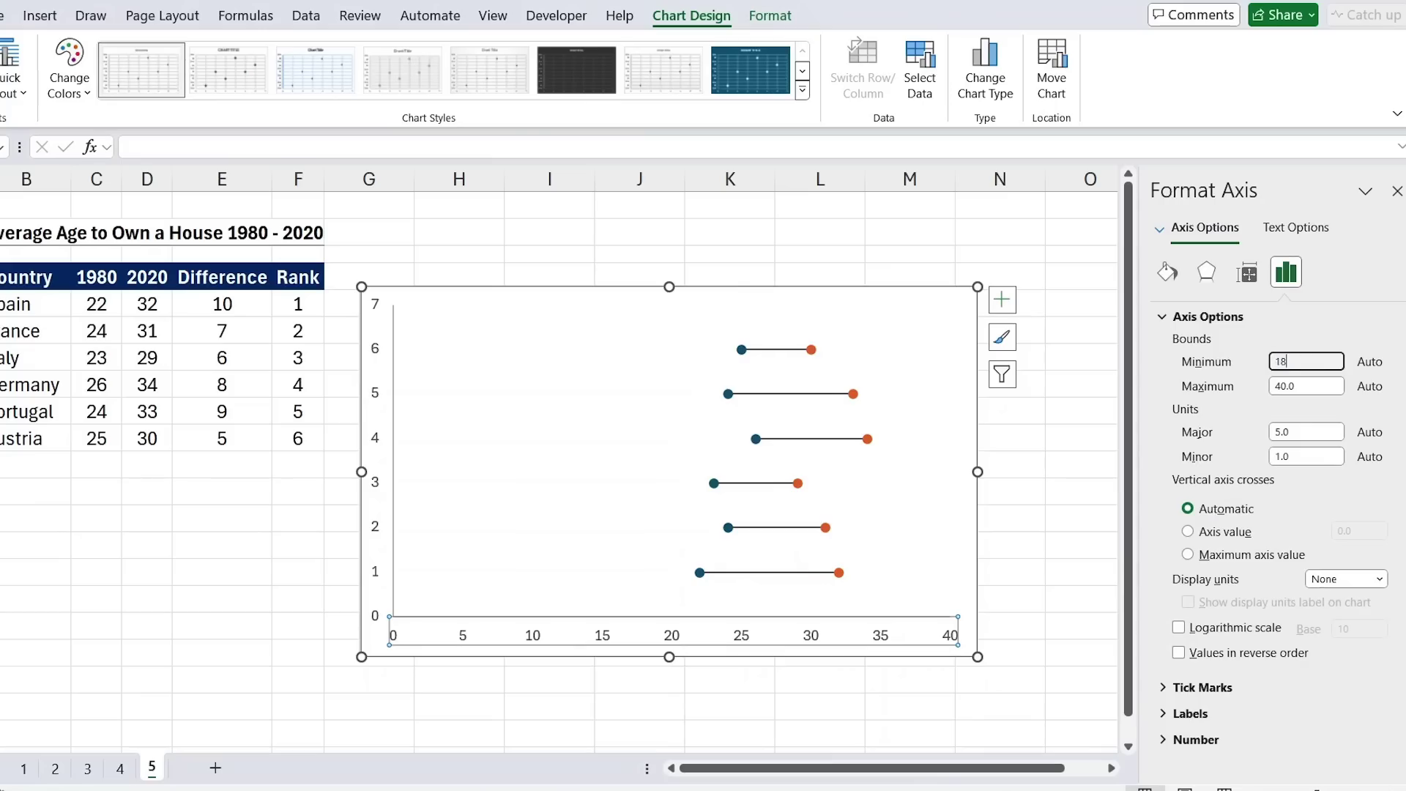
pyautogui.write('18')
pyautogui.press('Return')
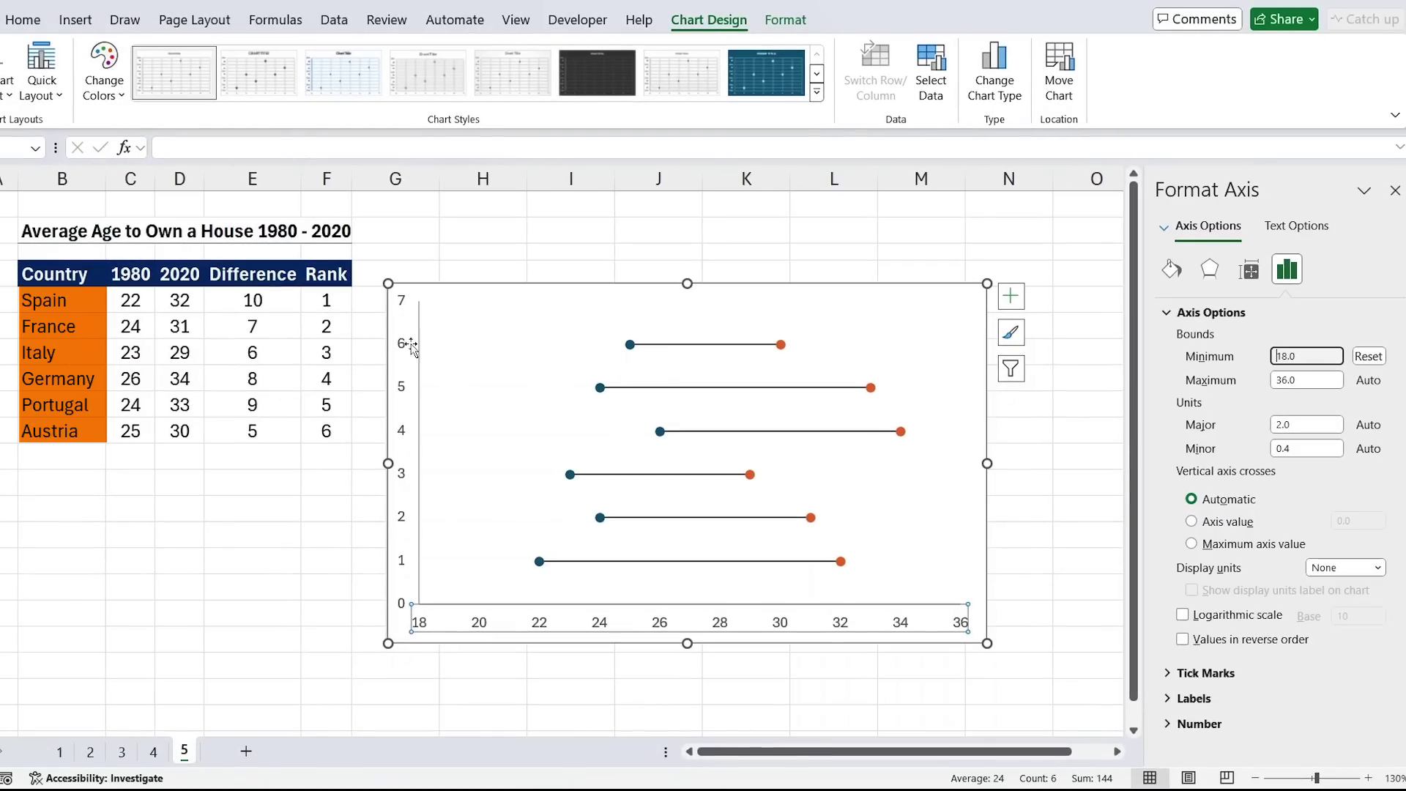
pyautogui.click(412, 419)
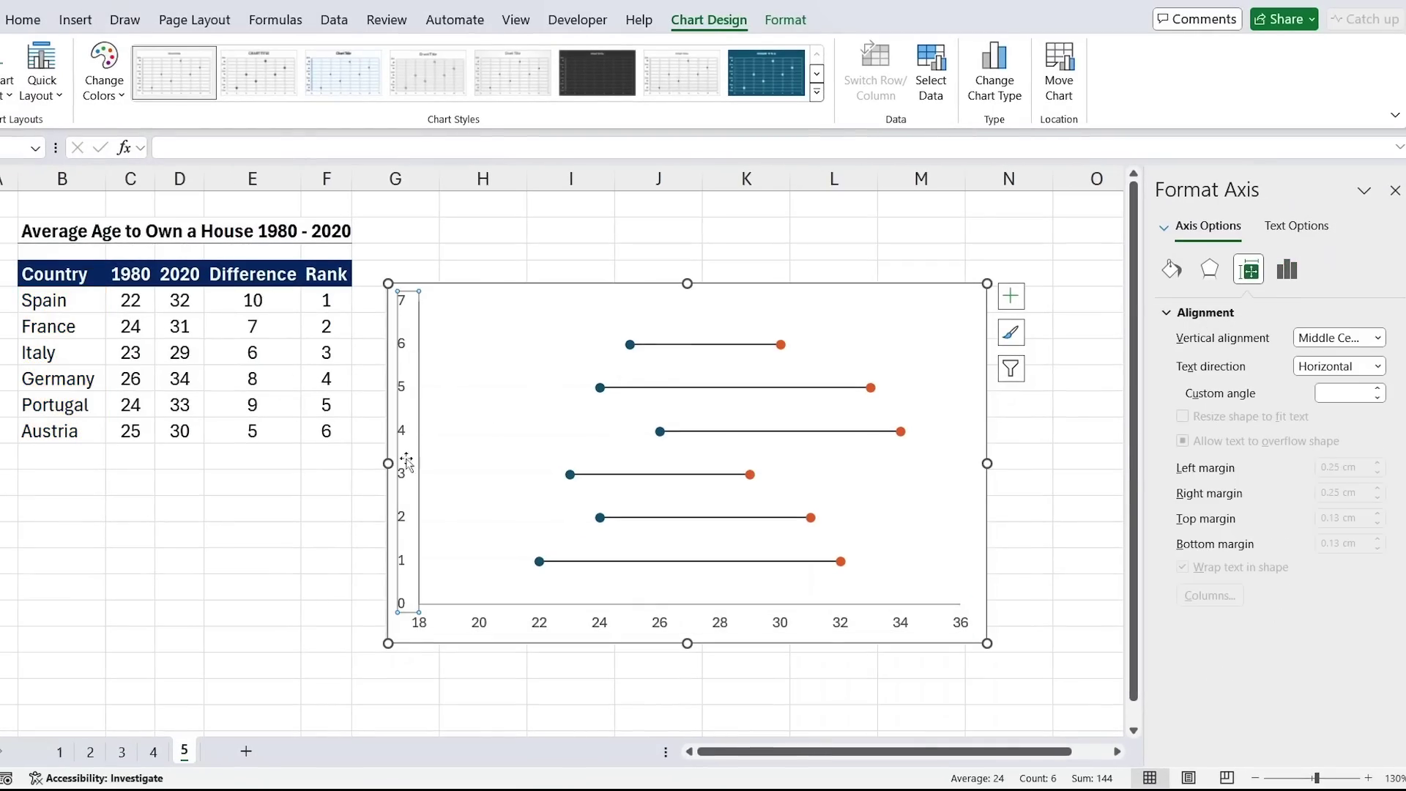
pyautogui.press('Delete')
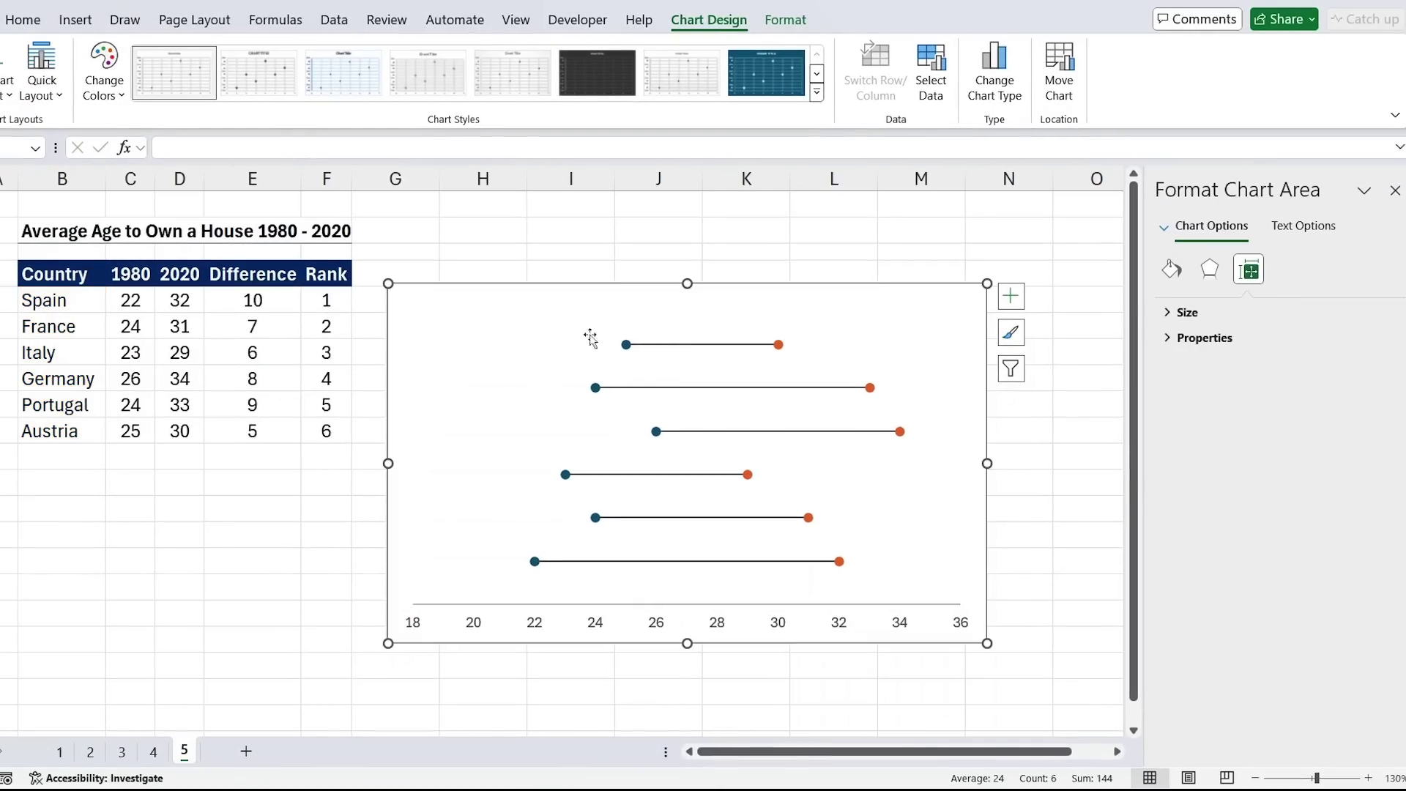
# Add data labels to the 1980 series dots.
pyautogui.click(626, 346)
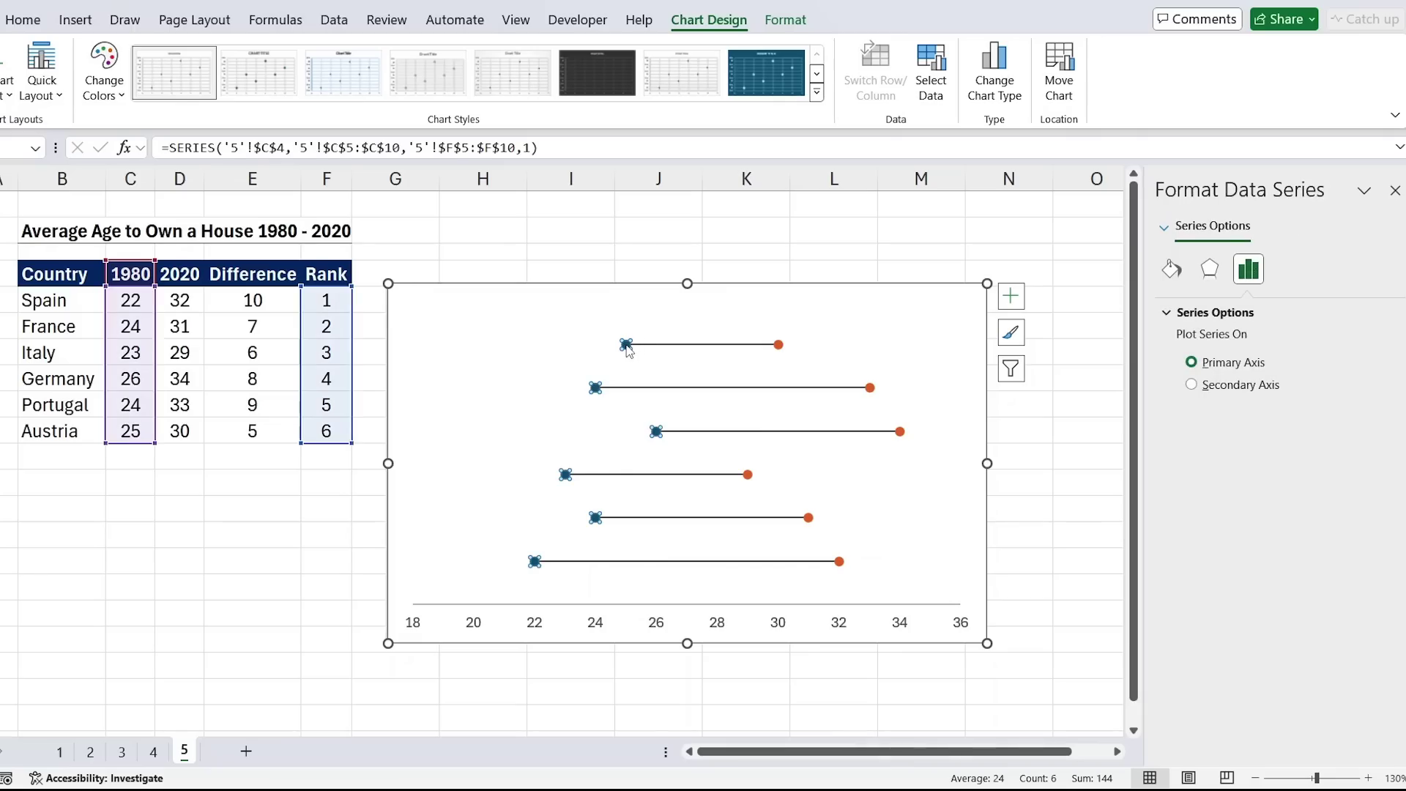
pyautogui.rightClick(627, 347)
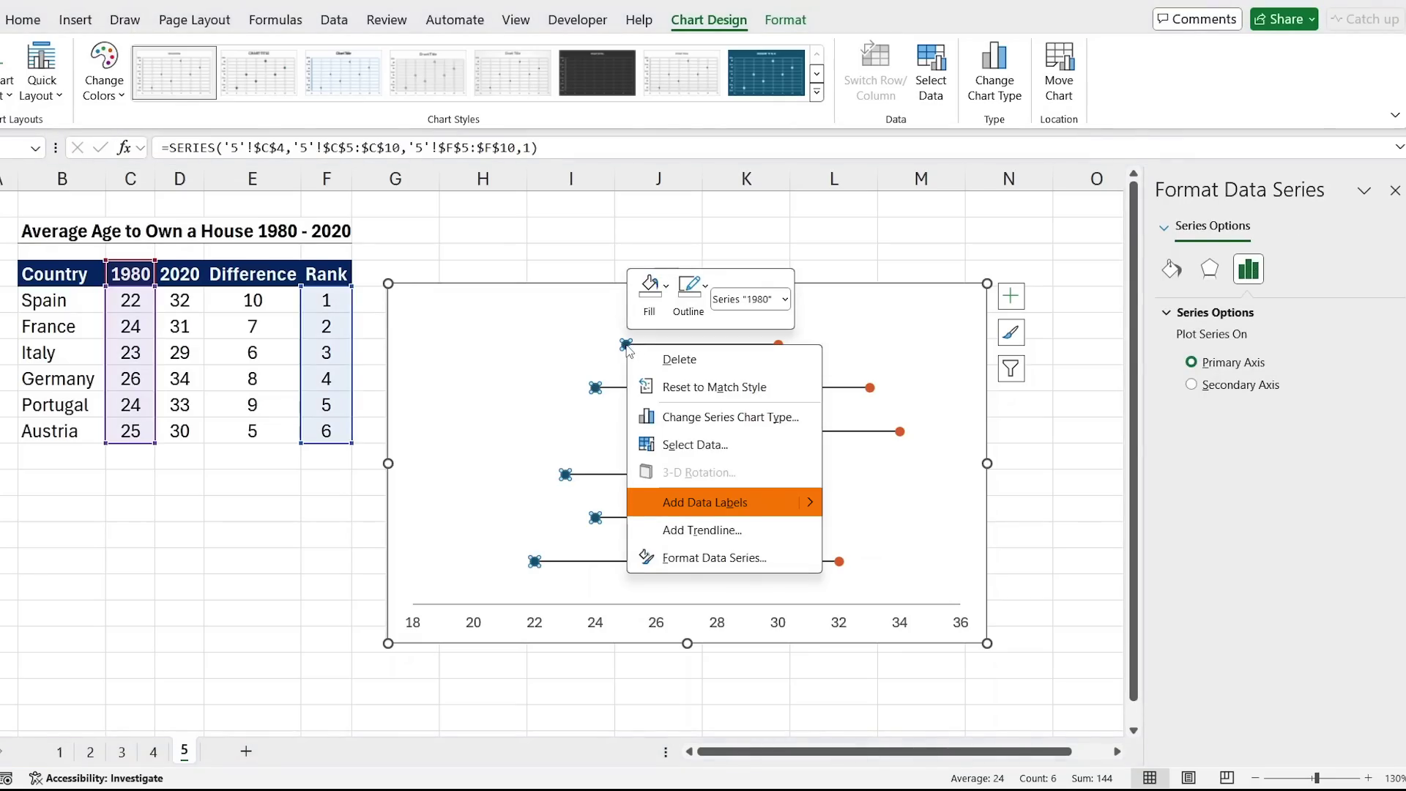
pyautogui.click(658, 511)
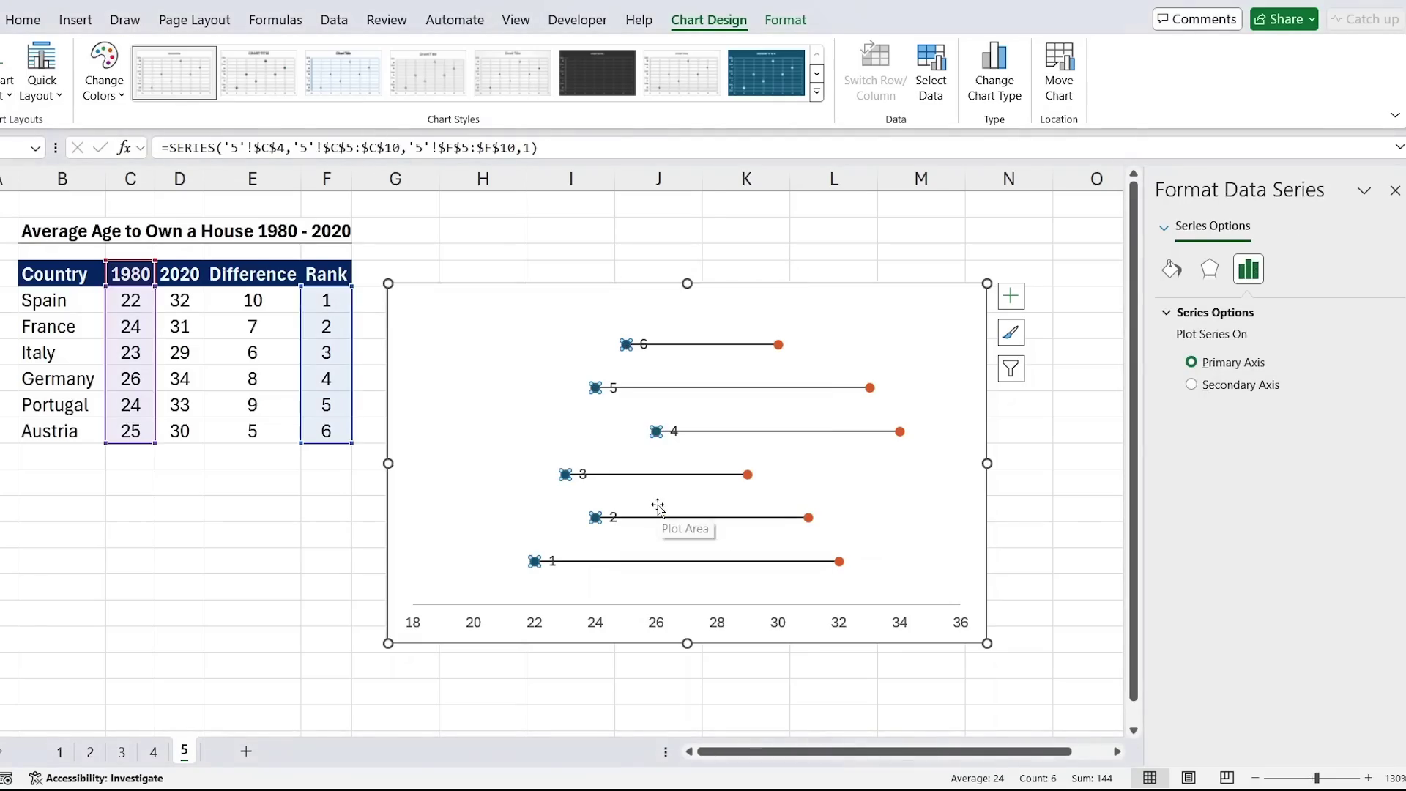
pyautogui.click(644, 346)
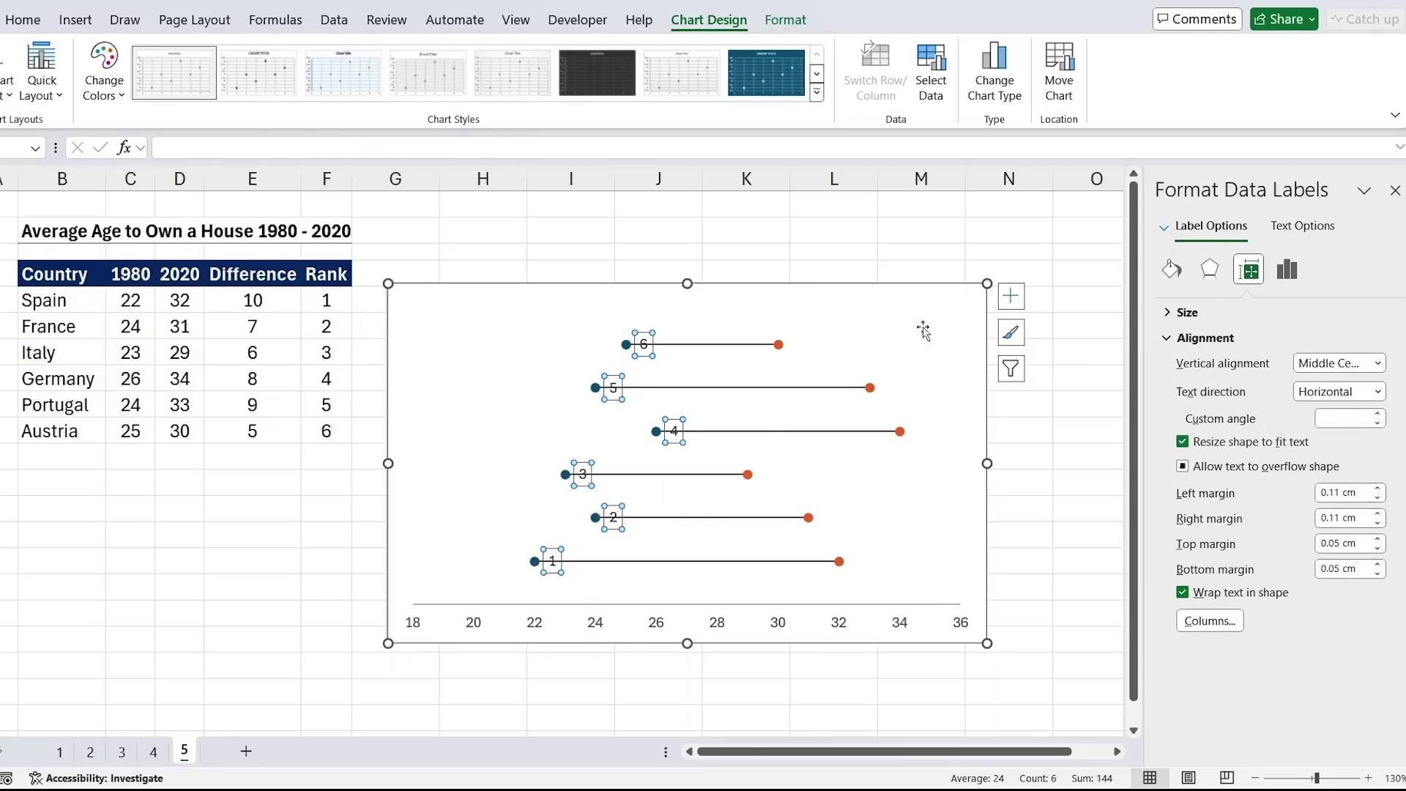
# Make the labels show country names from B5:B10 without Y values, positioned Left, in bold.
pyautogui.click(1286, 271)
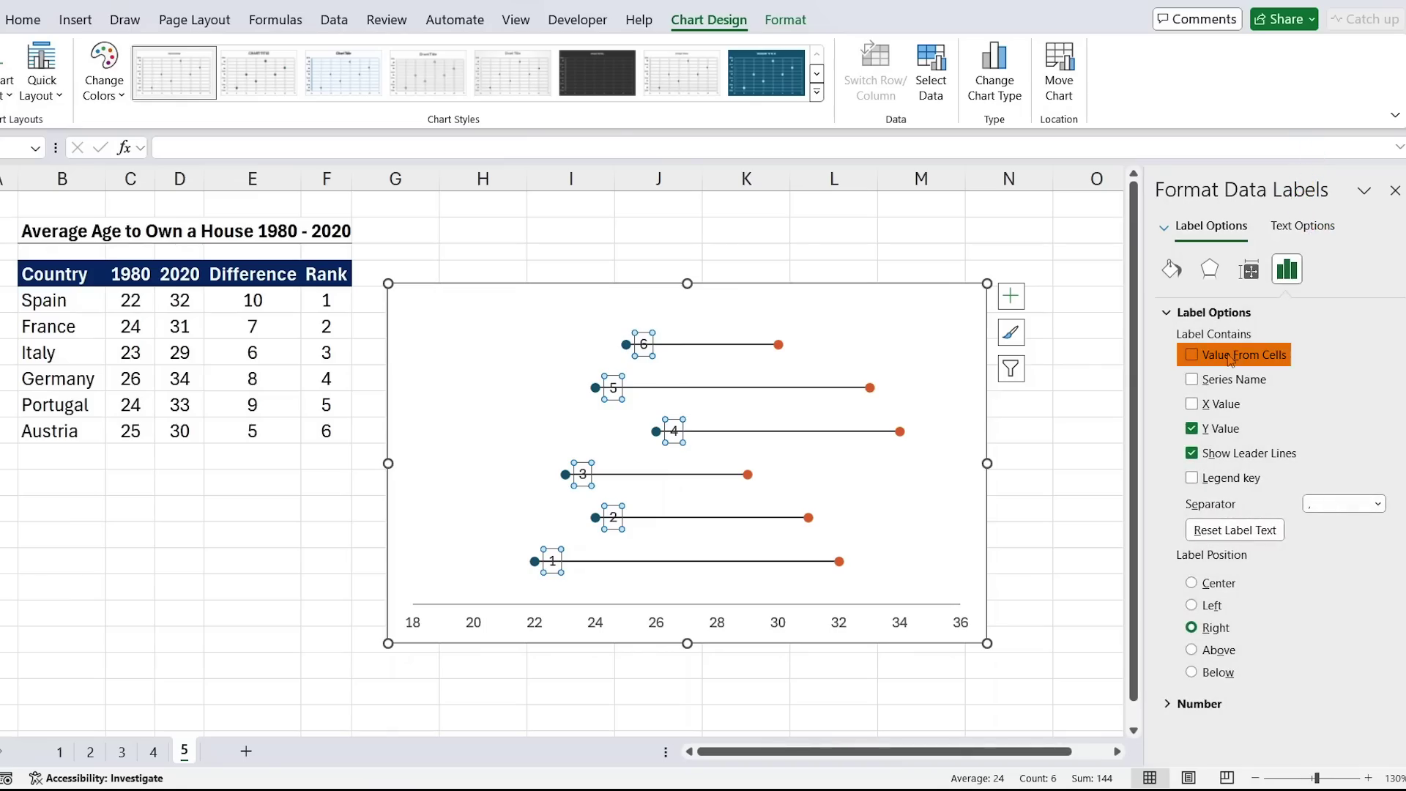
pyautogui.click(1192, 355)
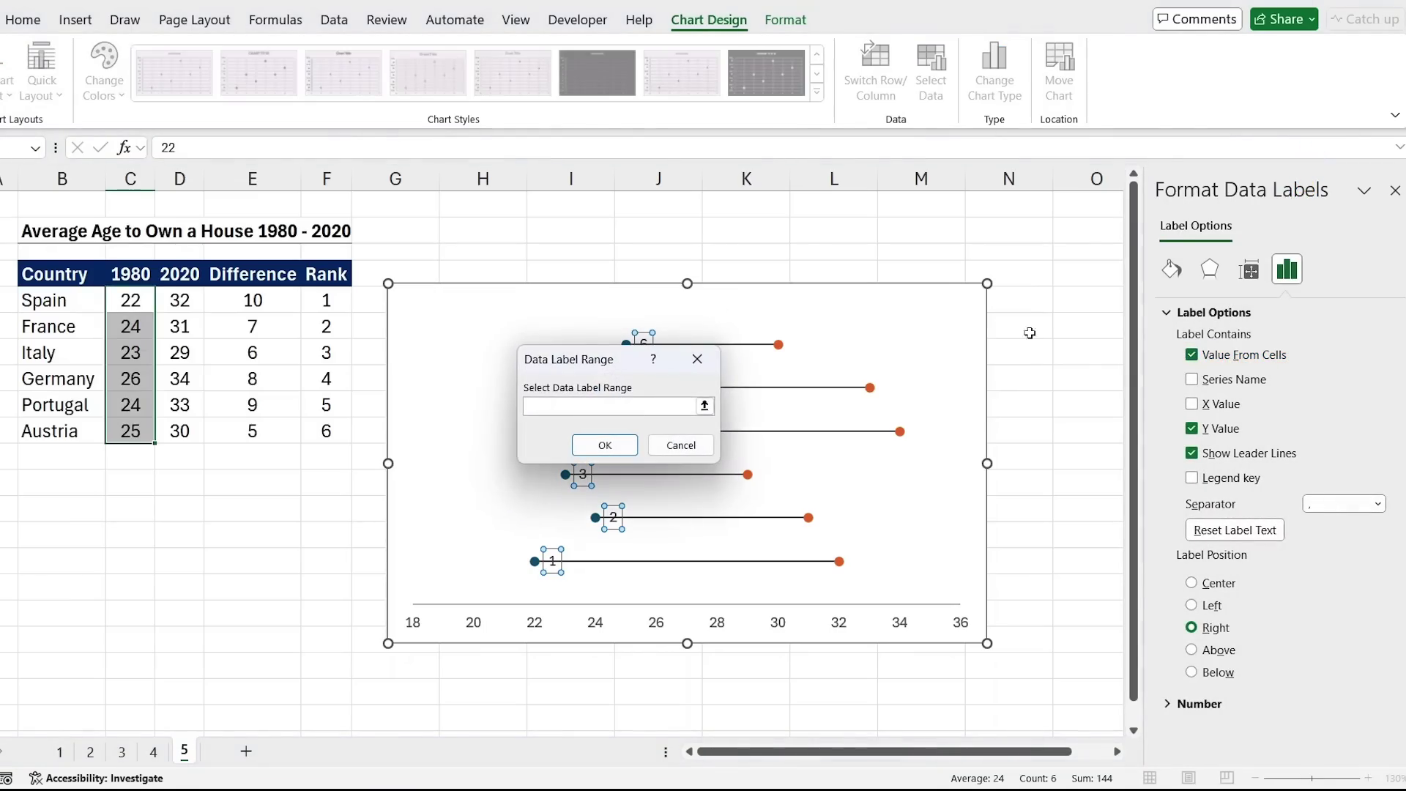
pyautogui.moveTo(81, 302); pyautogui.dragTo(85, 432)
pyautogui.press('Return')
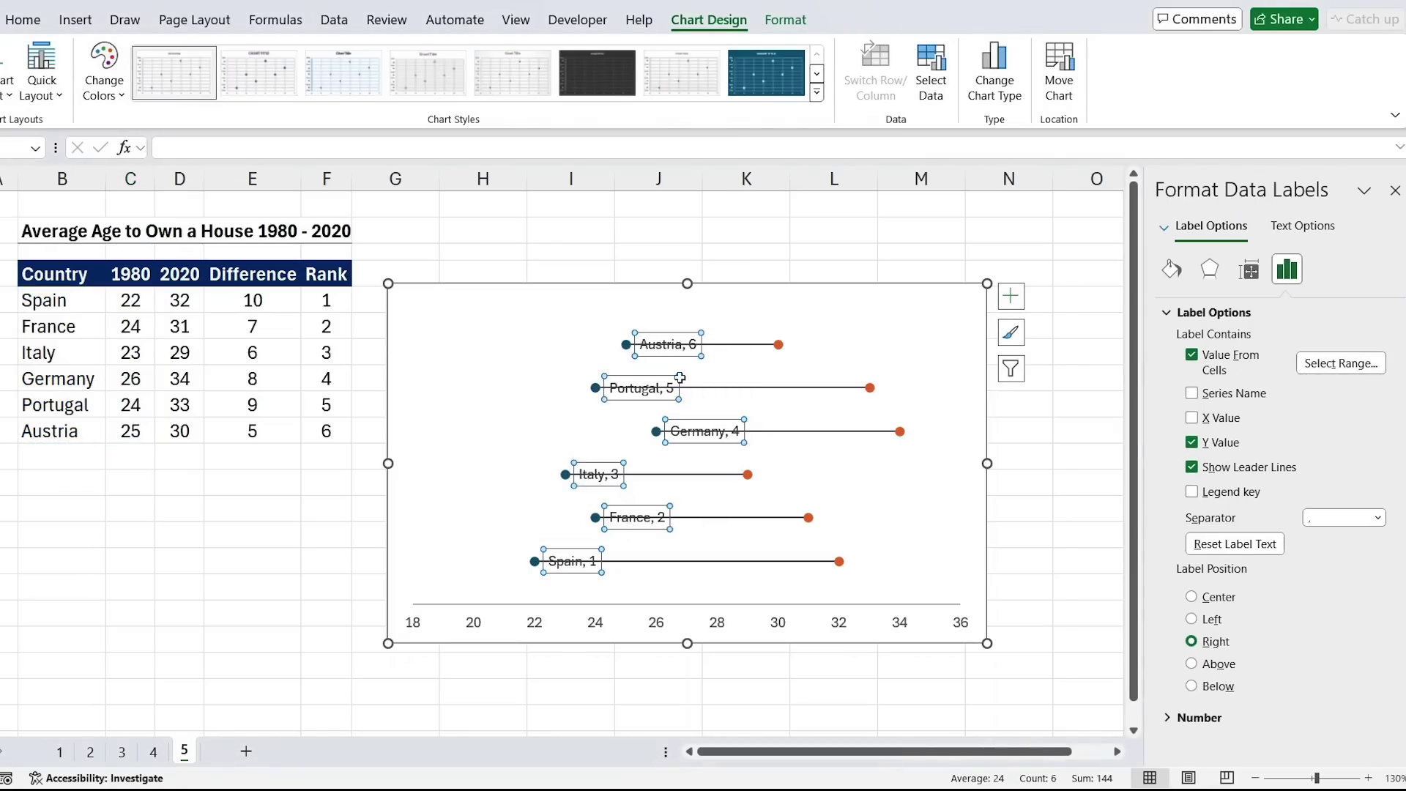
pyautogui.click(1220, 443)
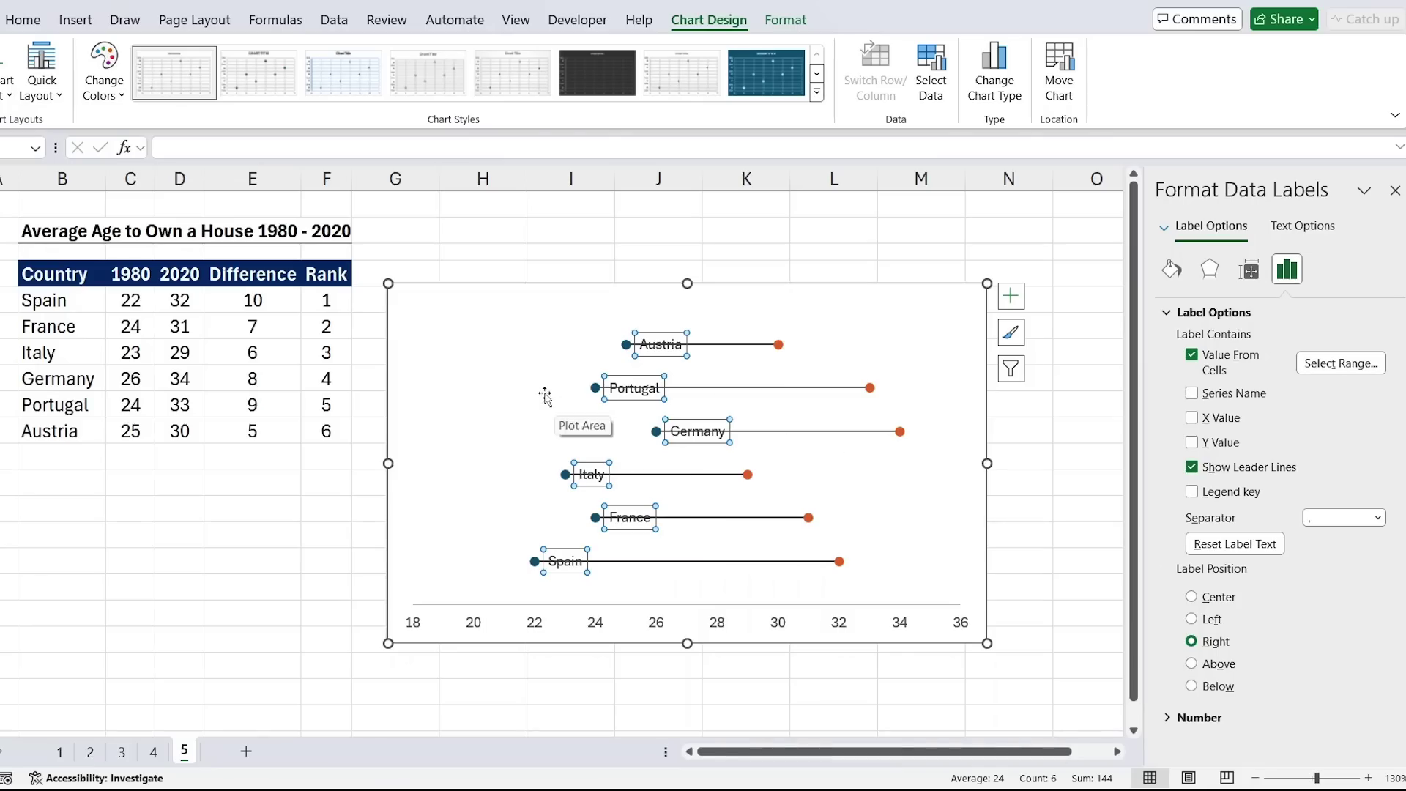
pyautogui.click(1207, 621)
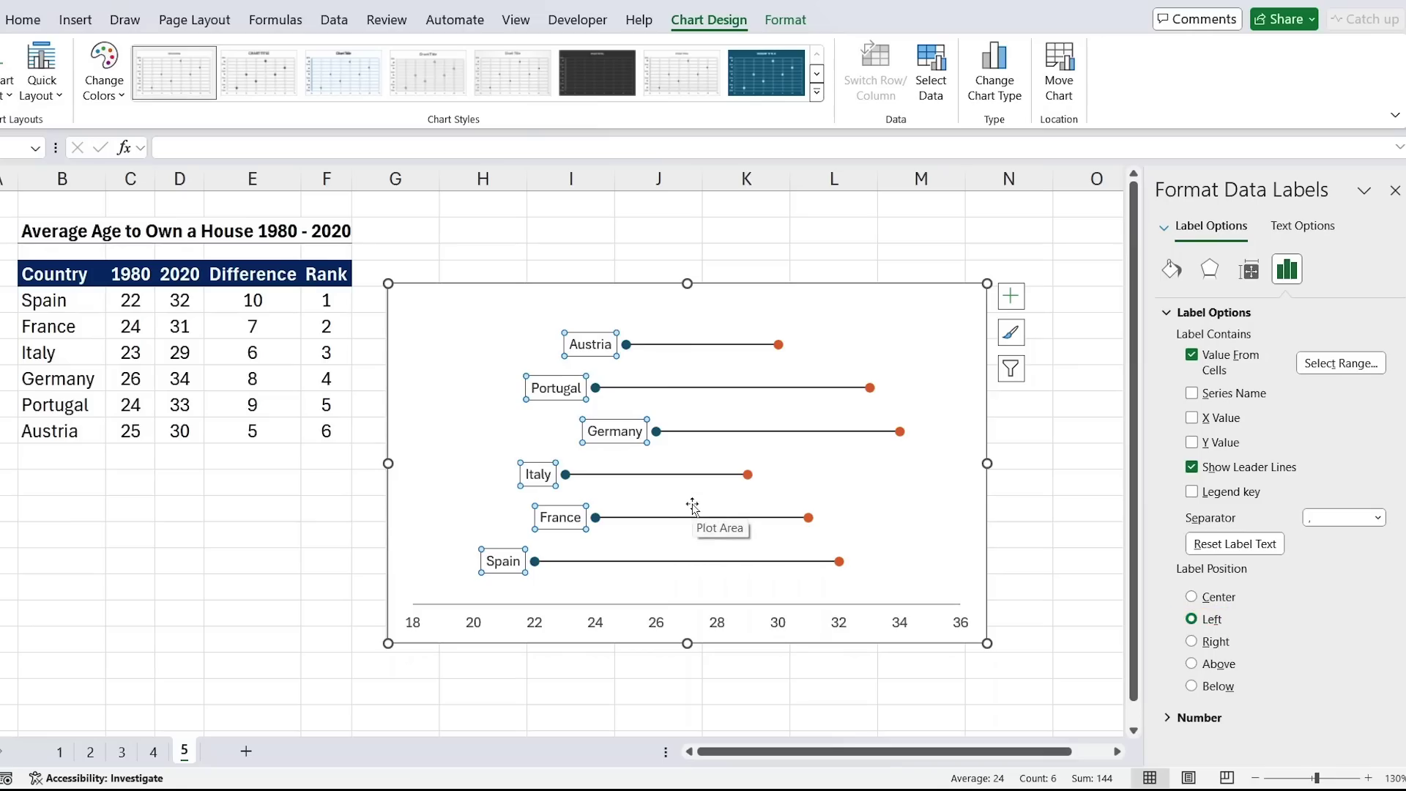
pyautogui.hotkey('ctrl', 'b')
pyautogui.click(406, 562)
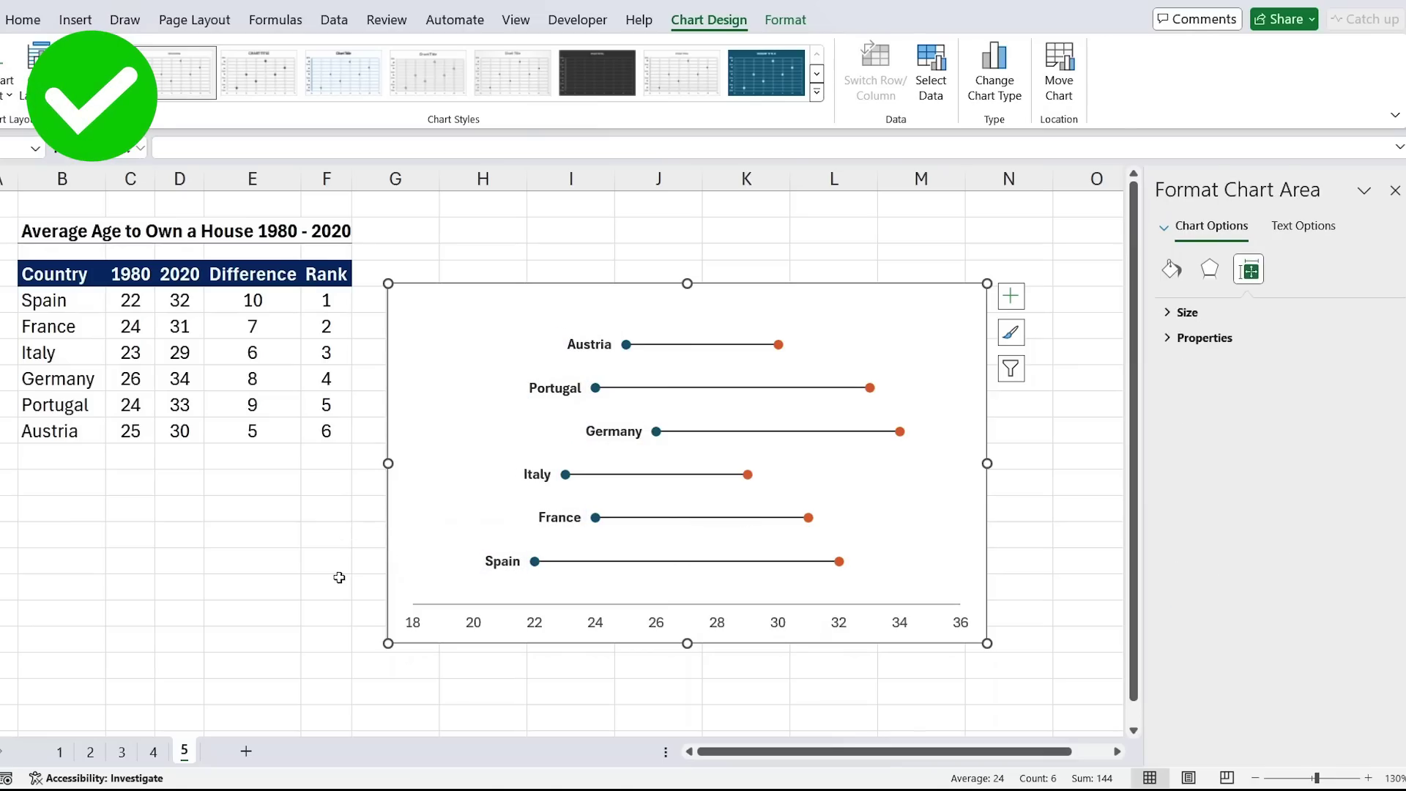